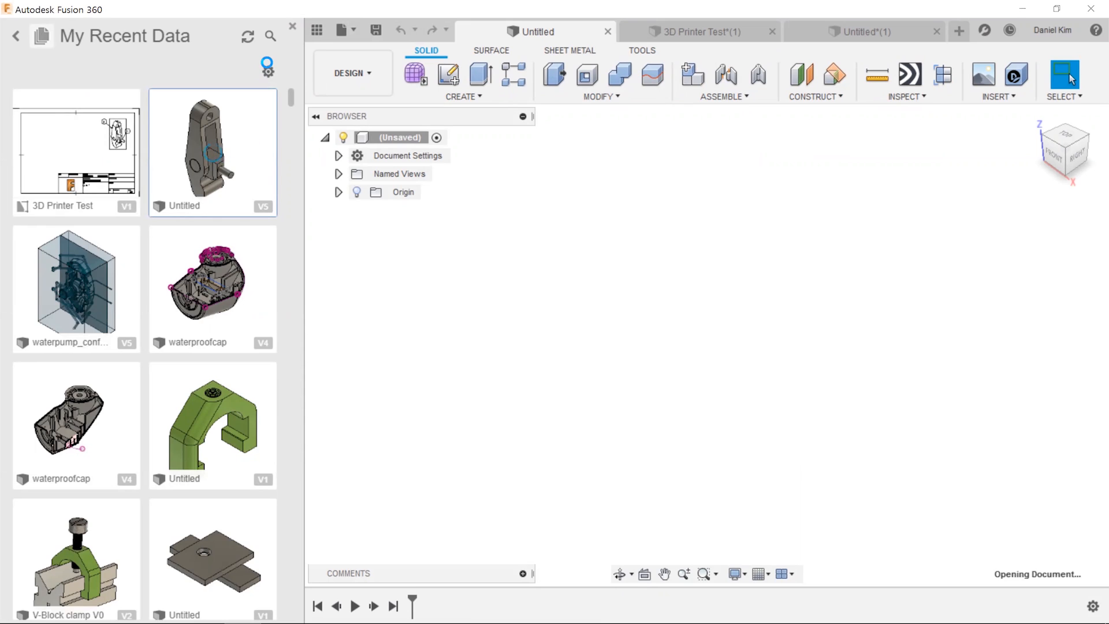
- Open the recovered version of the Untitled v5 design and close the recent data list
{"action": "left_click", "coordinate": [624, 355]}
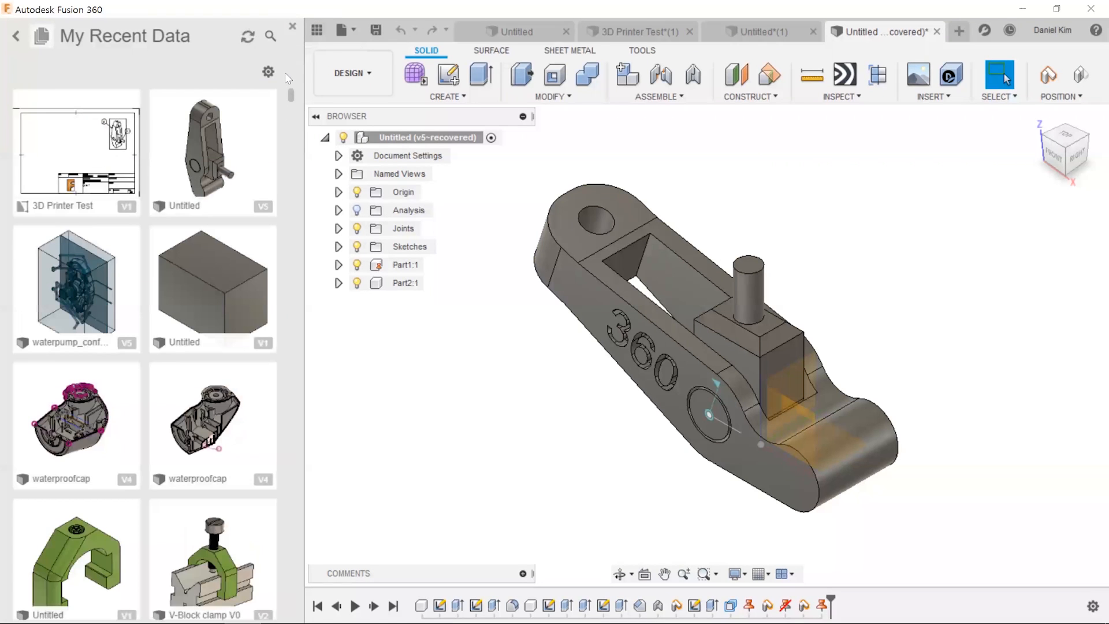
{"action": "left_click", "coordinate": [292, 27]}
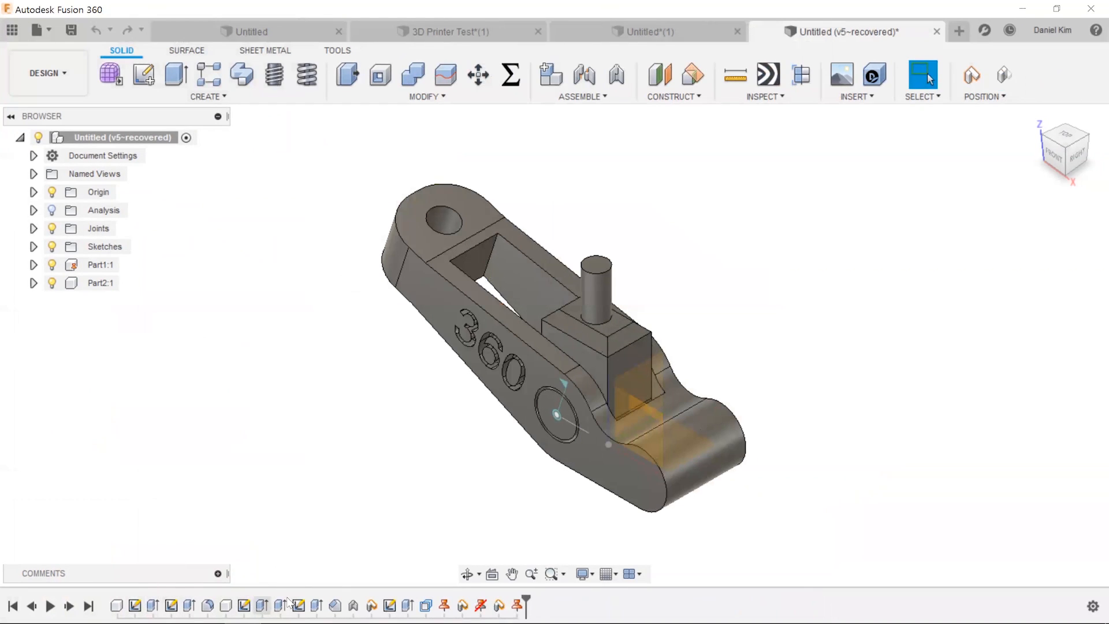
- Roll the timeline back to just after its first component feature and inspect the contents of Part1
{"action": "left_click_drag", "start_coordinate": [526, 597], "coordinate": [125, 597]}
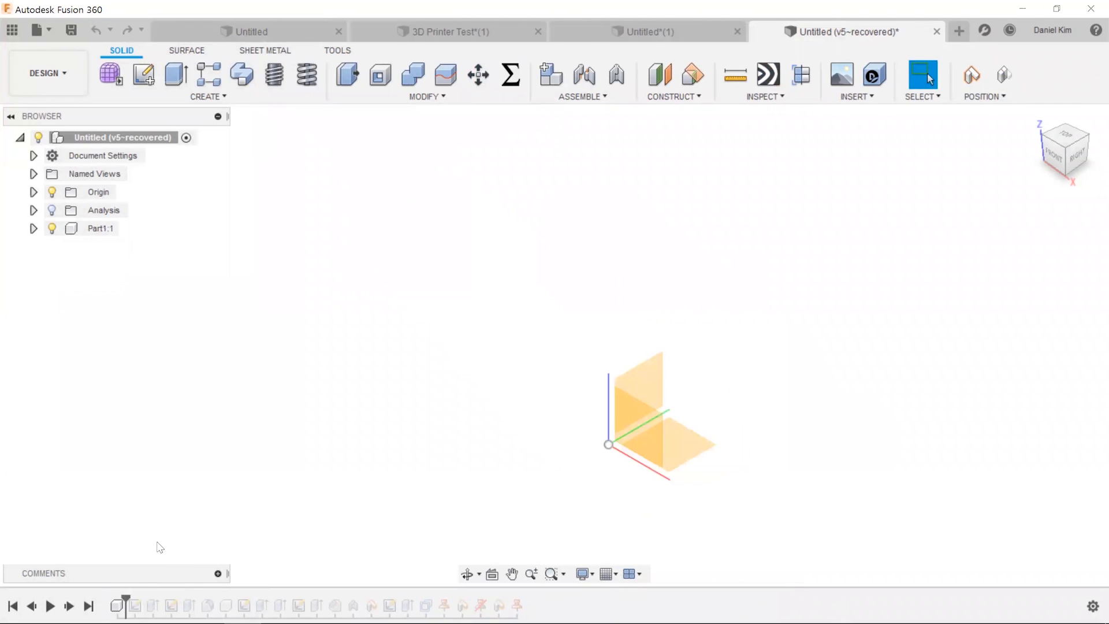
{"action": "left_click", "coordinate": [52, 210]}
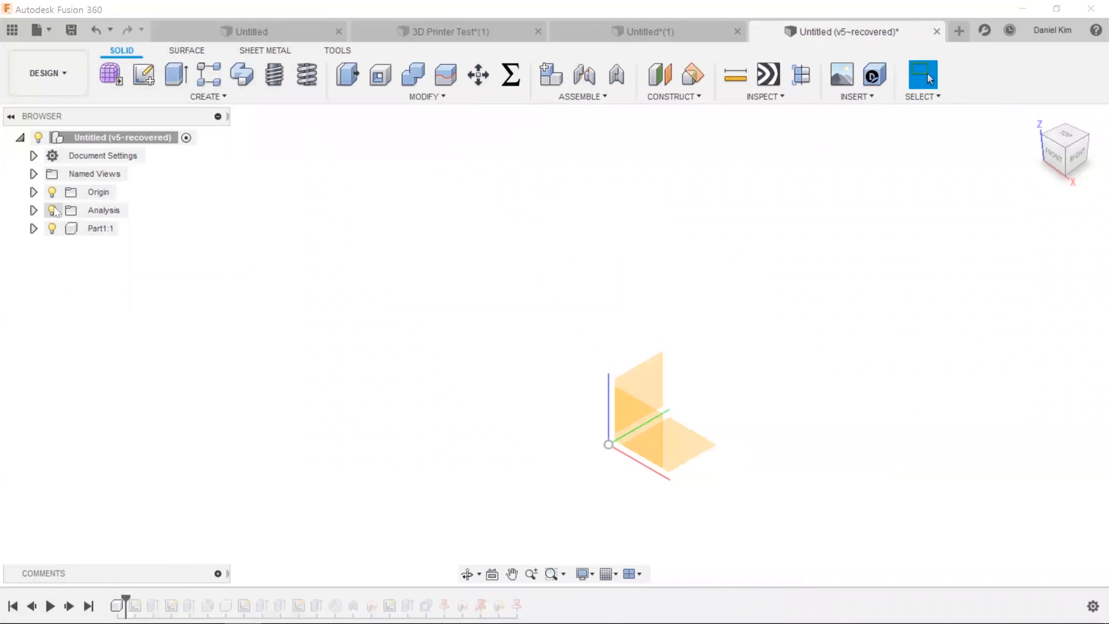
{"action": "left_click", "coordinate": [33, 228]}
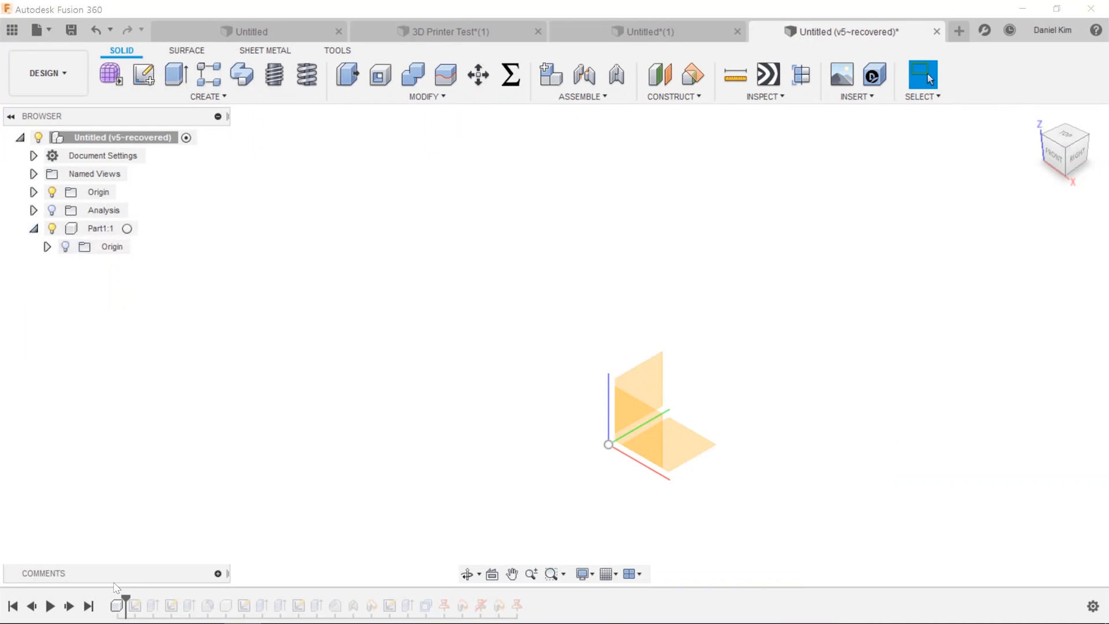
{"action": "left_click", "coordinate": [118, 603]}
{"action": "left_click", "coordinate": [99, 228]}
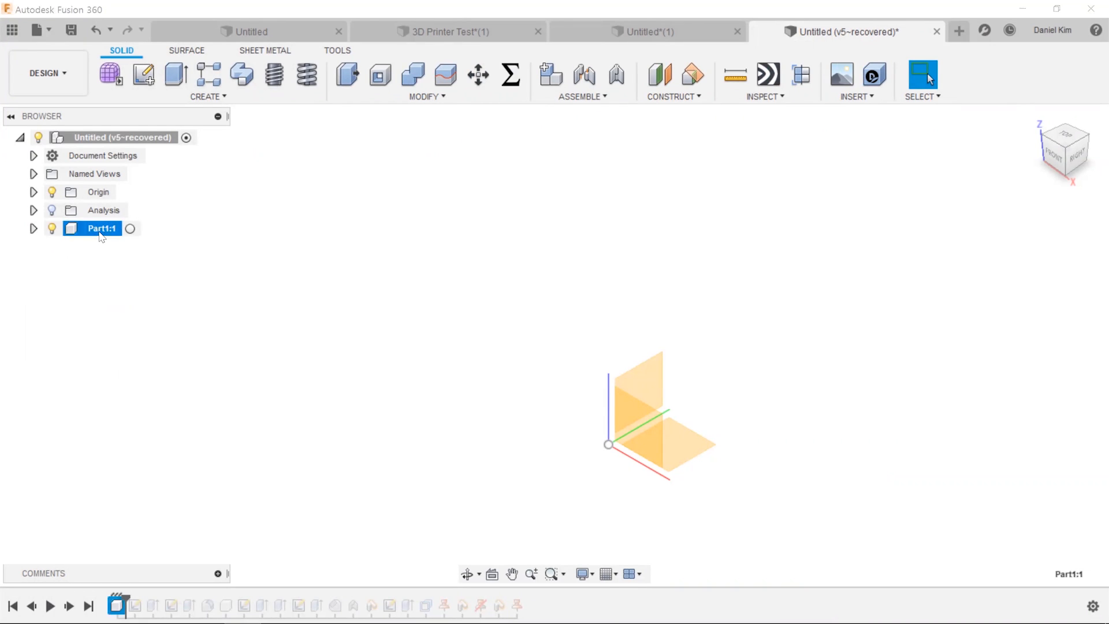
{"action": "left_click", "coordinate": [196, 97]}
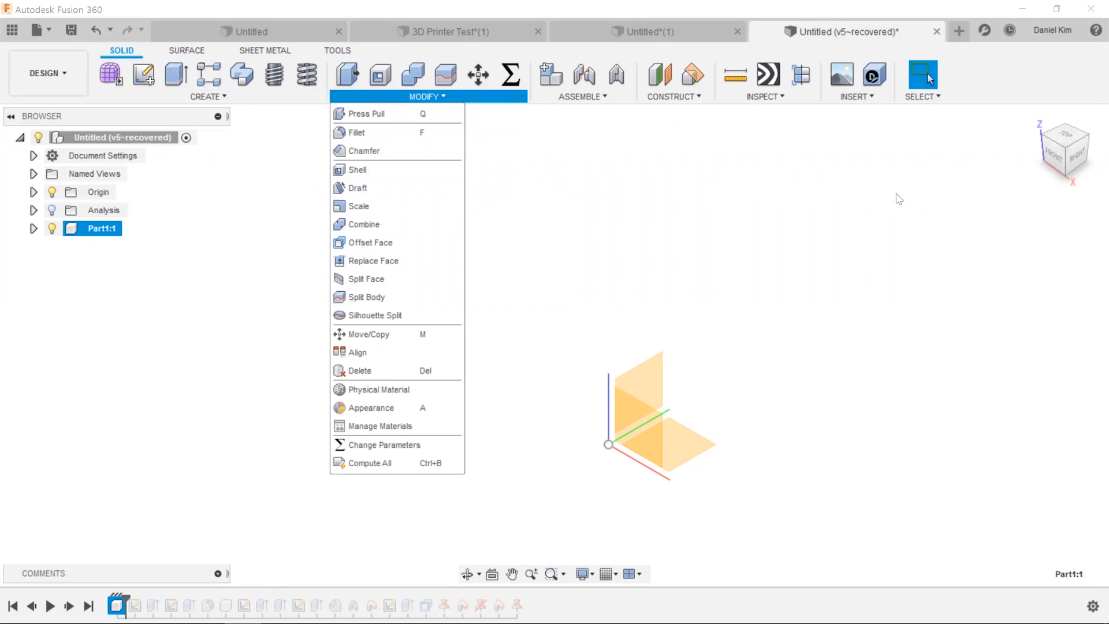
{"action": "left_click", "coordinate": [560, 392]}
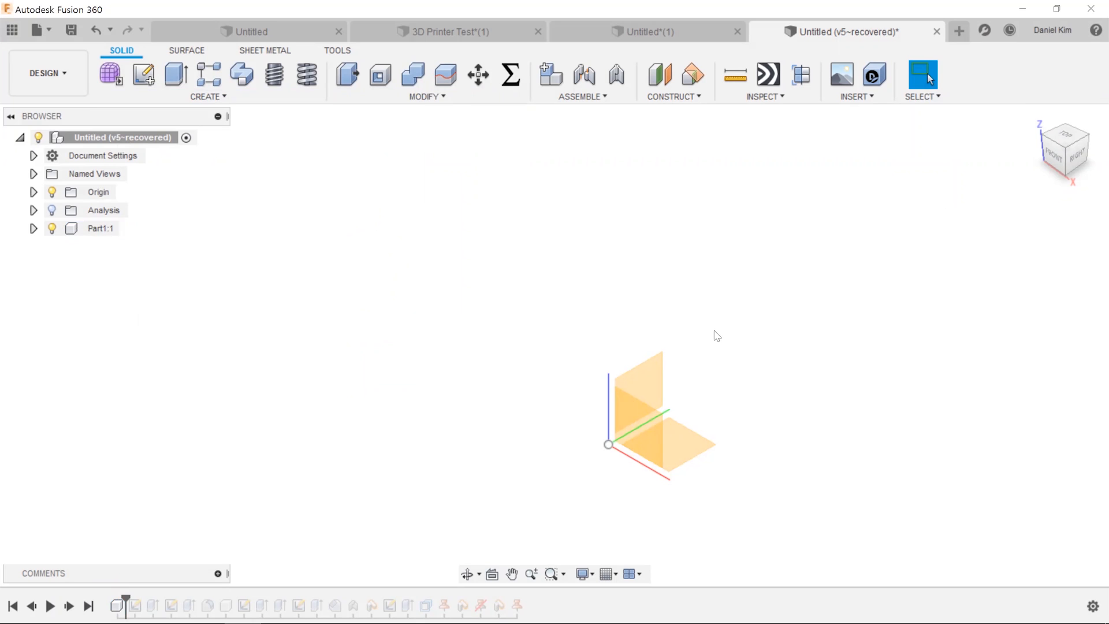
- Switch to the unsaved two-box design and roll its timeline back to before the two component features
{"action": "left_click", "coordinate": [680, 31]}
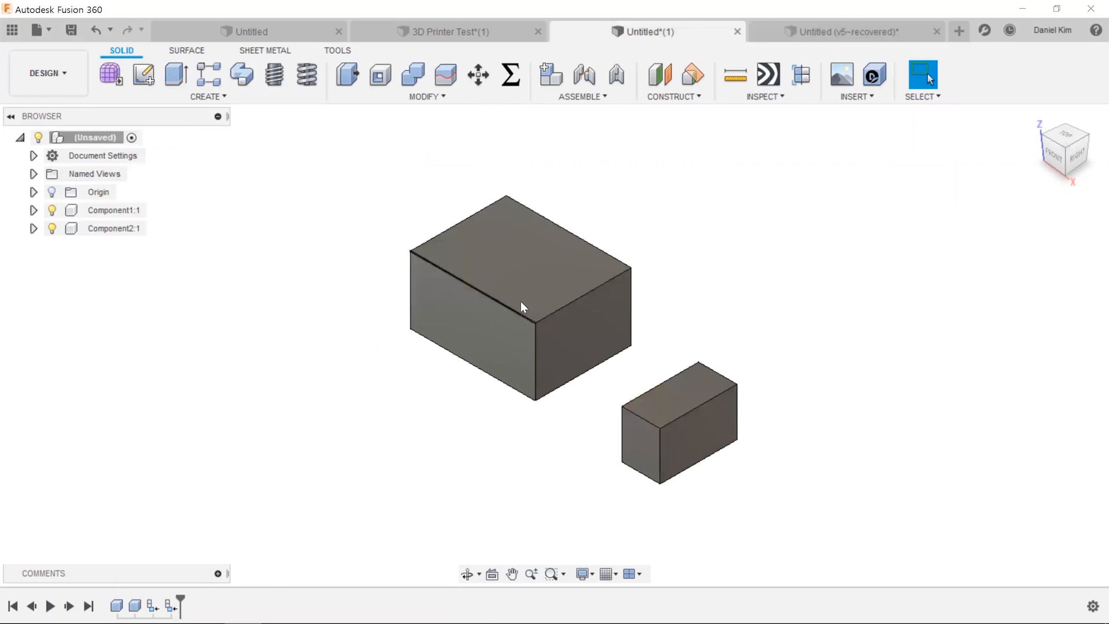
{"action": "left_click_drag", "start_coordinate": [524, 289], "coordinate": [581, 280]}
{"action": "left_click_drag", "start_coordinate": [179, 598], "coordinate": [143, 601]}
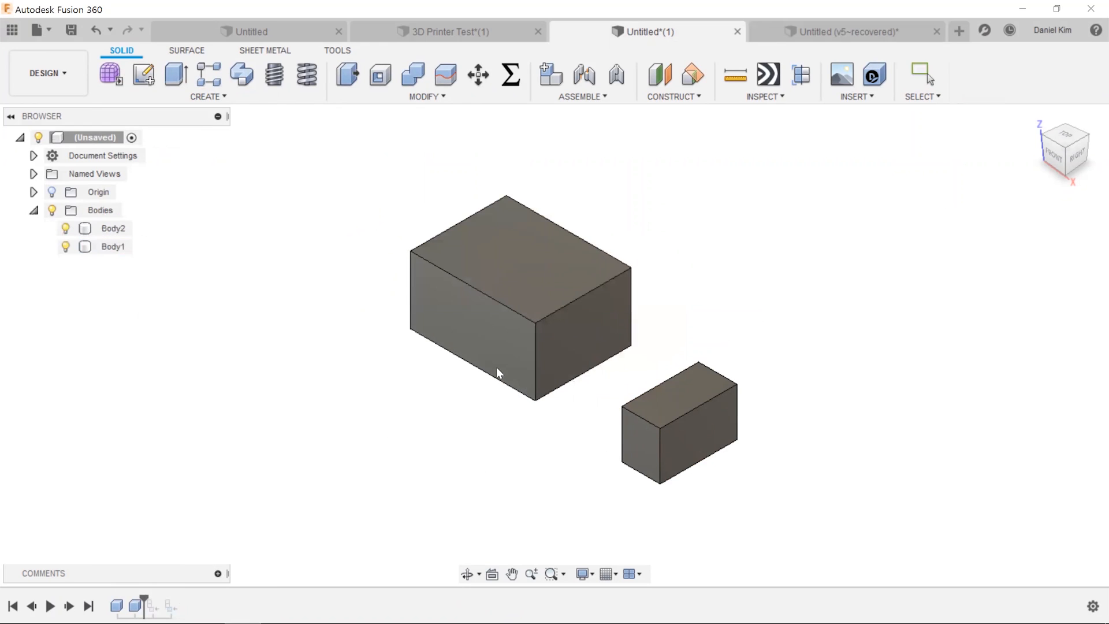
- Show the document's origin planes and axes, and inspect Body1 and the larger box against them
{"action": "left_click", "coordinate": [52, 192]}
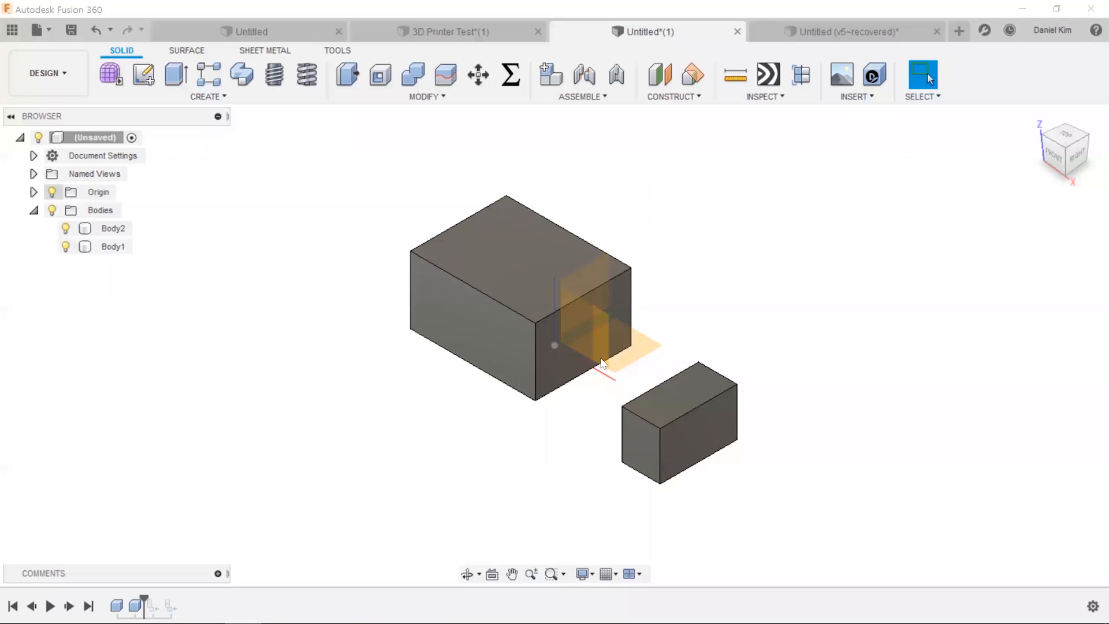
{"action": "left_click", "coordinate": [112, 246]}
{"action": "key", "text": "Escape"}
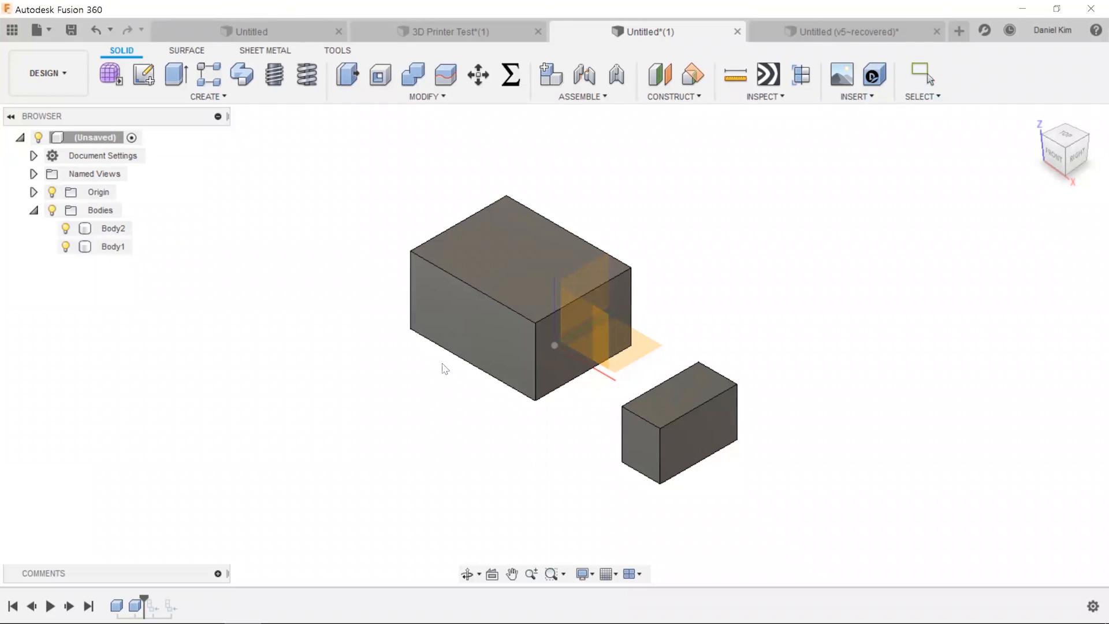
{"action": "left_click", "coordinate": [484, 315]}
{"action": "left_click", "coordinate": [304, 358]}
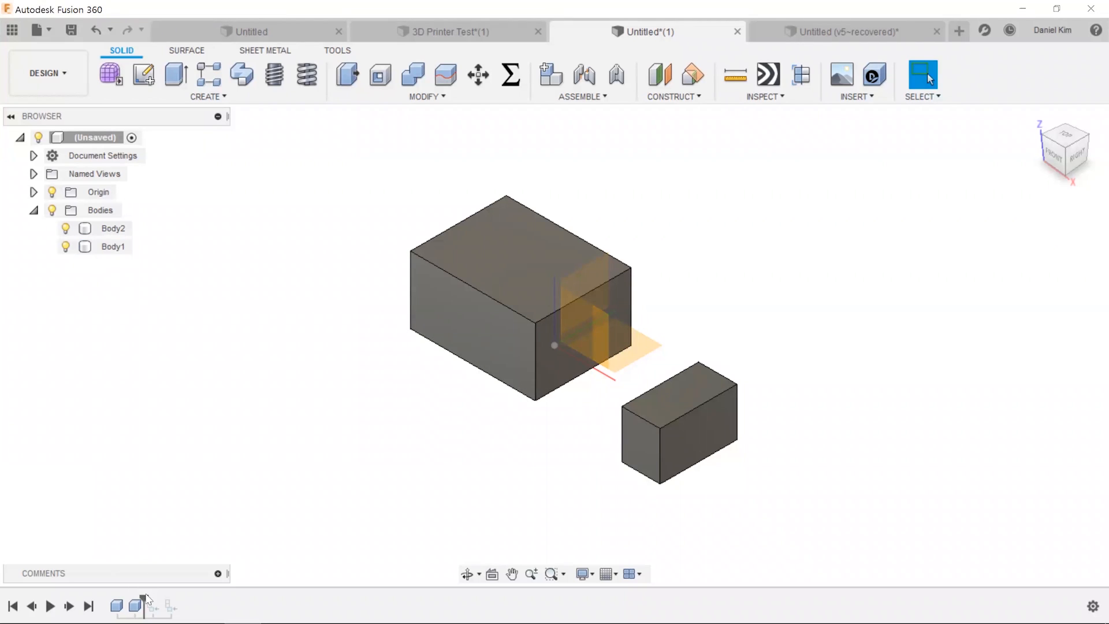
- Roll the timeline forward to the end and show the origin of Component1
{"action": "left_click_drag", "start_coordinate": [144, 595], "coordinate": [179, 598]}
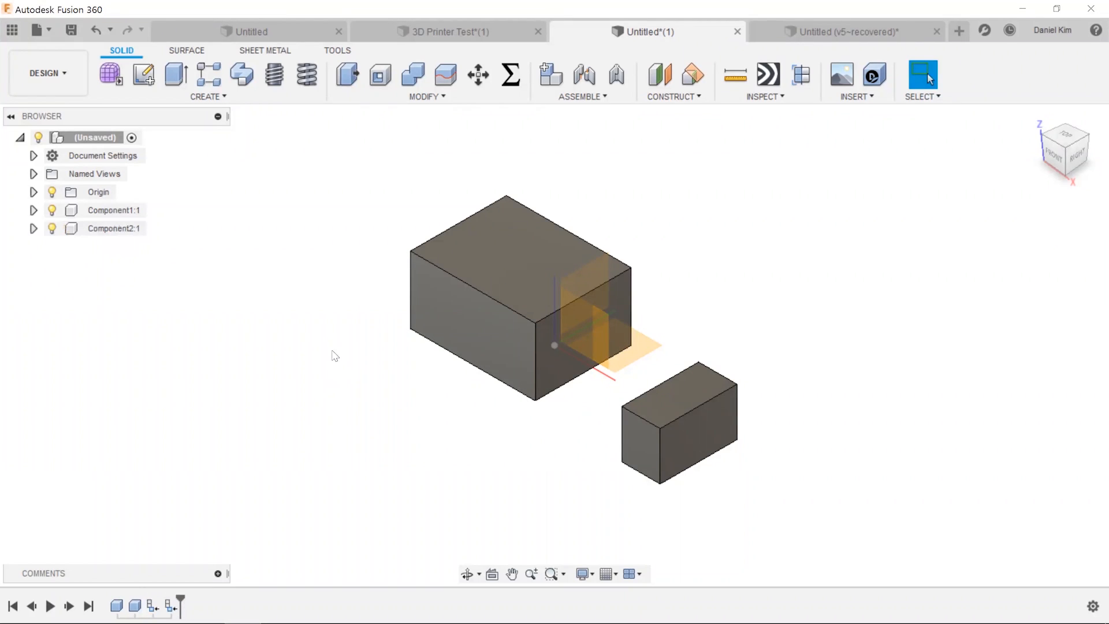
{"action": "left_click", "coordinate": [33, 210]}
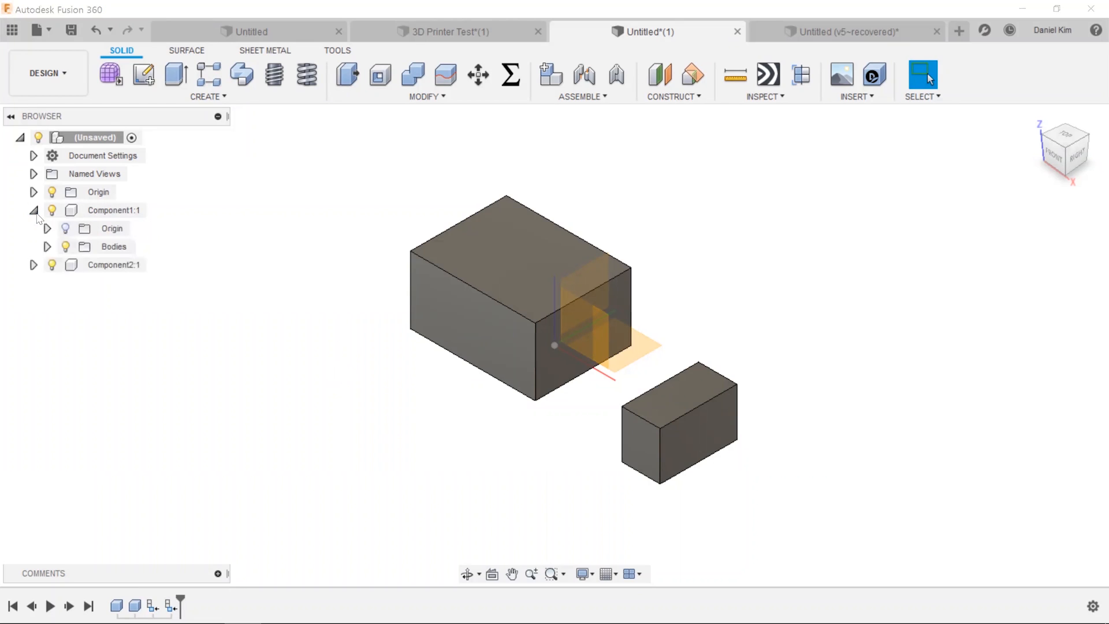
{"action": "left_click", "coordinate": [71, 230]}
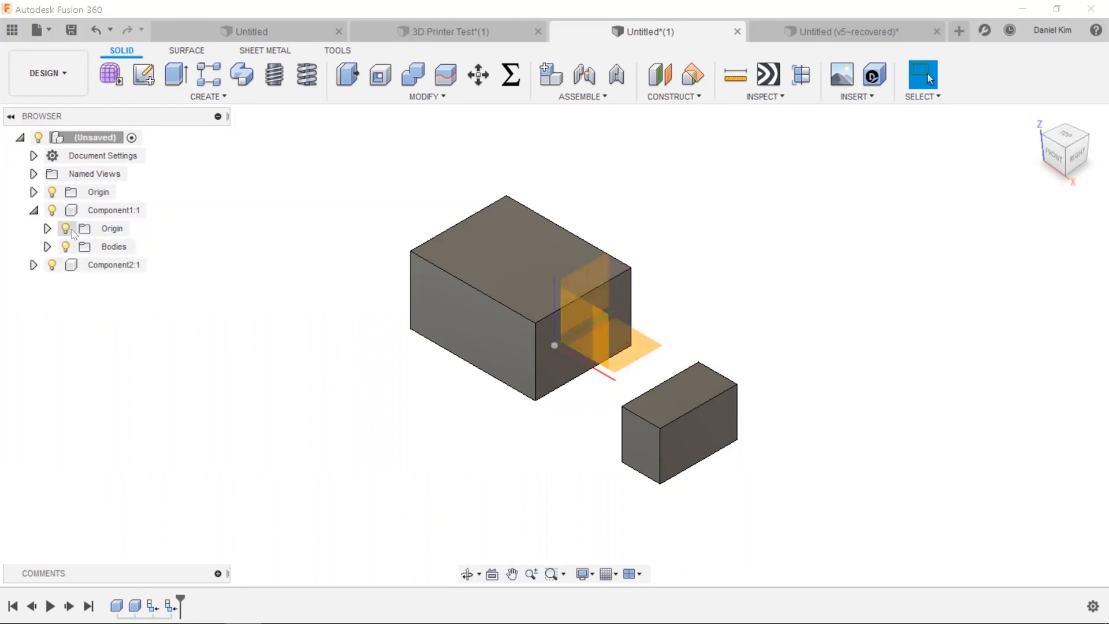
{"action": "left_click", "coordinate": [113, 247]}
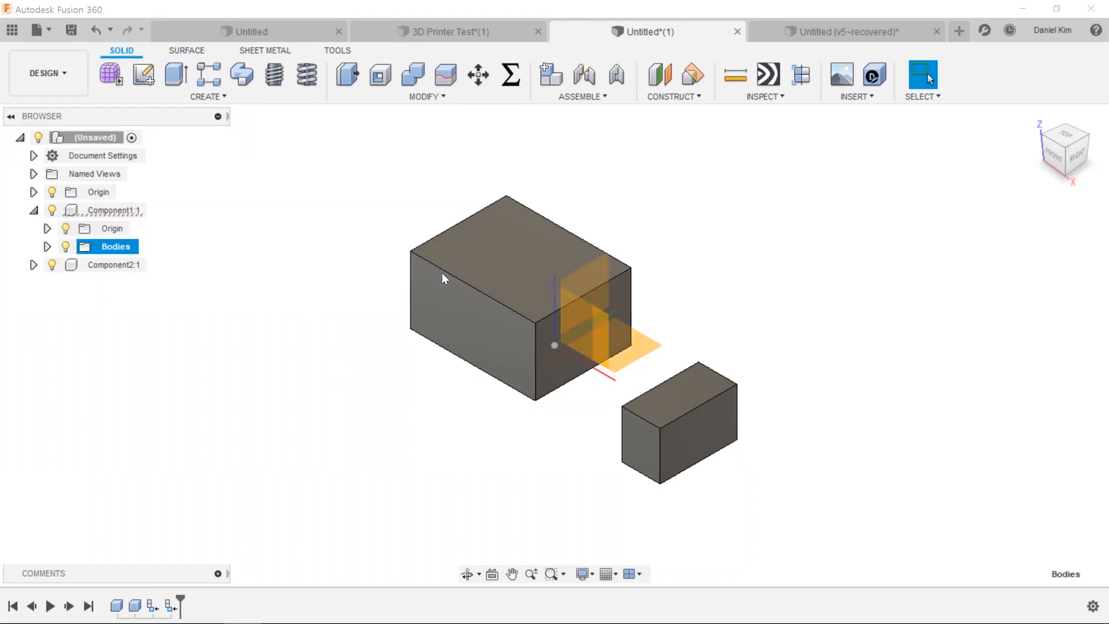
- Move Component1 freely away from the document's origin to compare the two origins
{"action": "left_click_drag", "start_coordinate": [518, 266], "coordinate": [335, 234]}
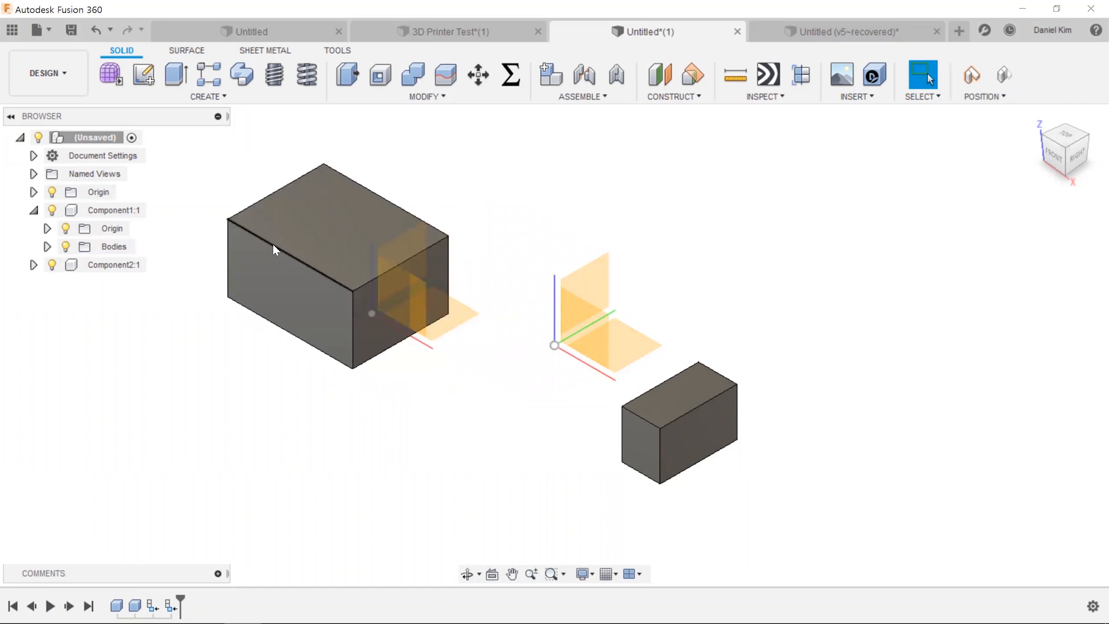
{"action": "left_click_drag", "start_coordinate": [303, 247], "coordinate": [372, 233]}
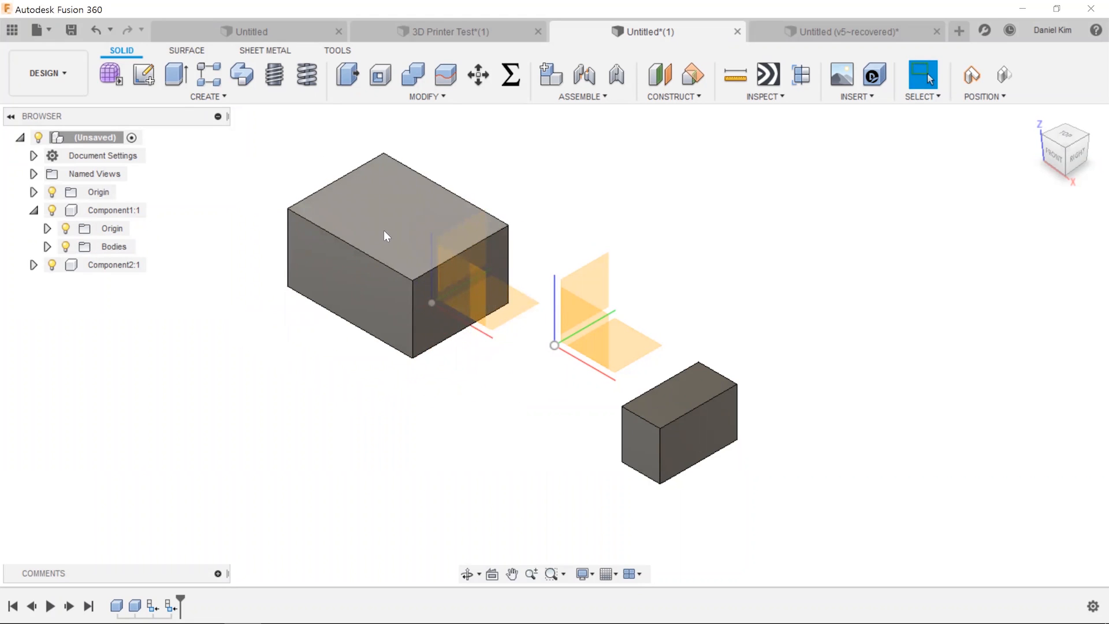
- In the recovered design, activate Part1 and Part2 in turn to view their own timelines, and reactivate the top-level assembly
{"action": "left_click", "coordinate": [847, 32]}
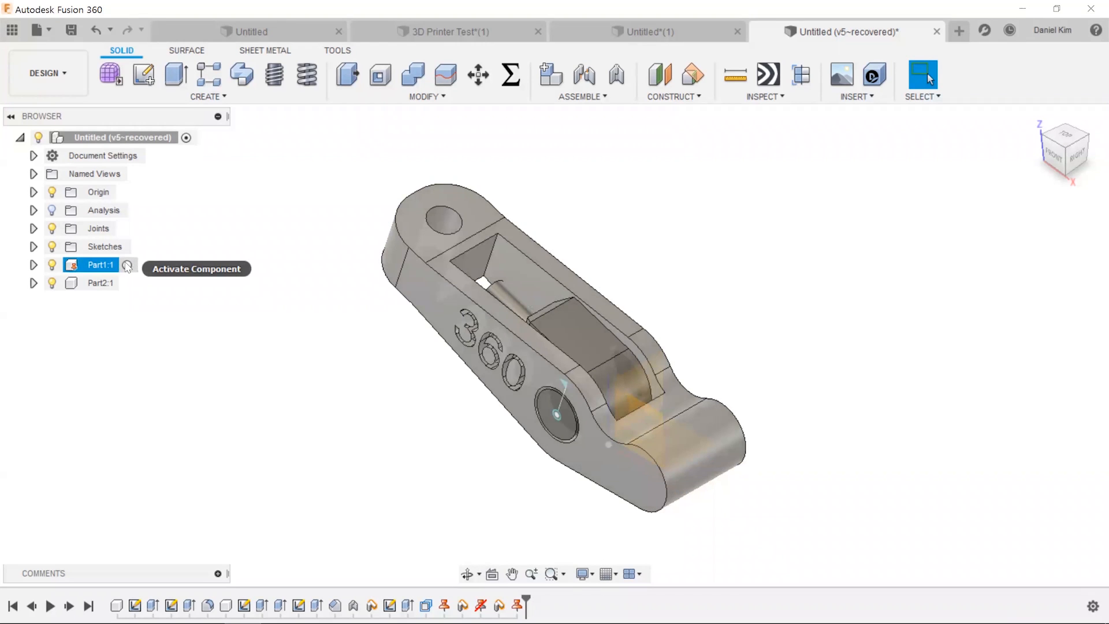
{"action": "left_click", "coordinate": [127, 265]}
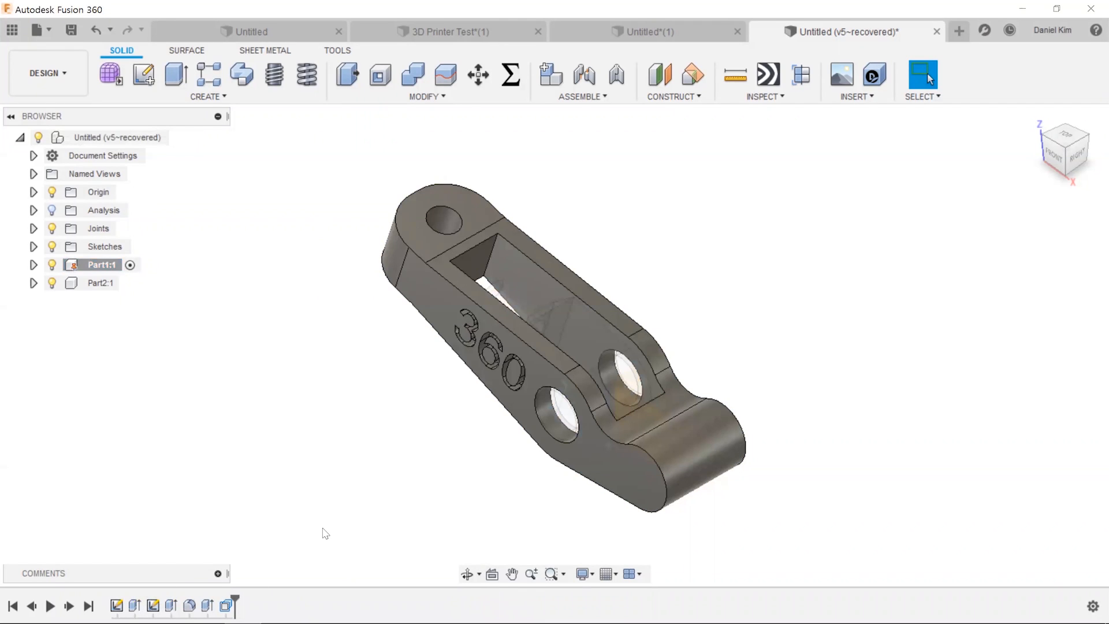
{"action": "left_click", "coordinate": [127, 283]}
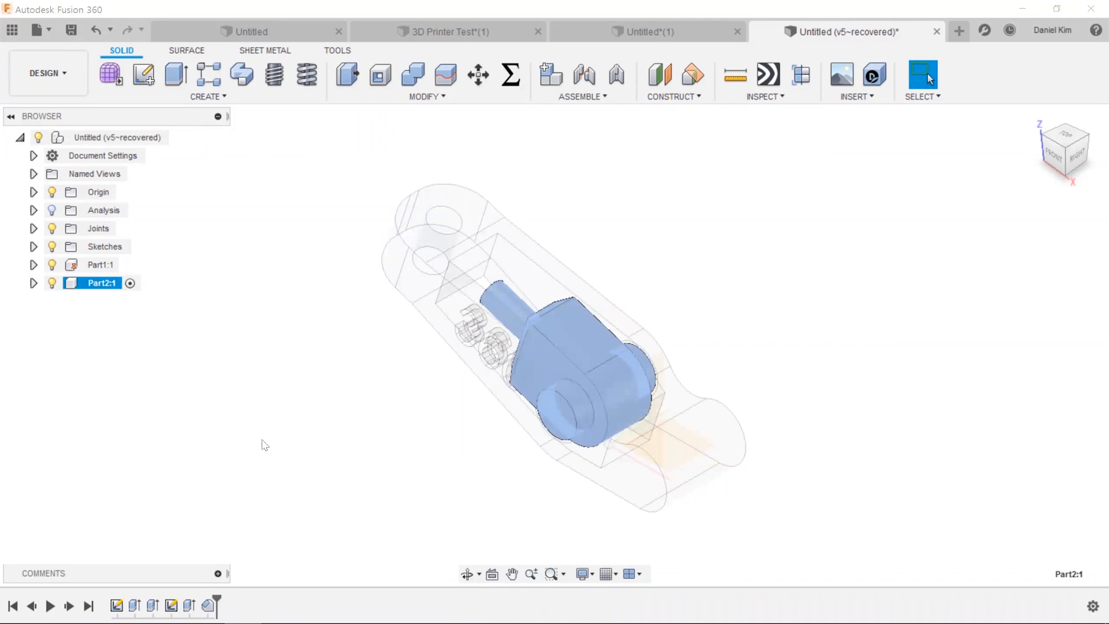
{"action": "left_click", "coordinate": [298, 406]}
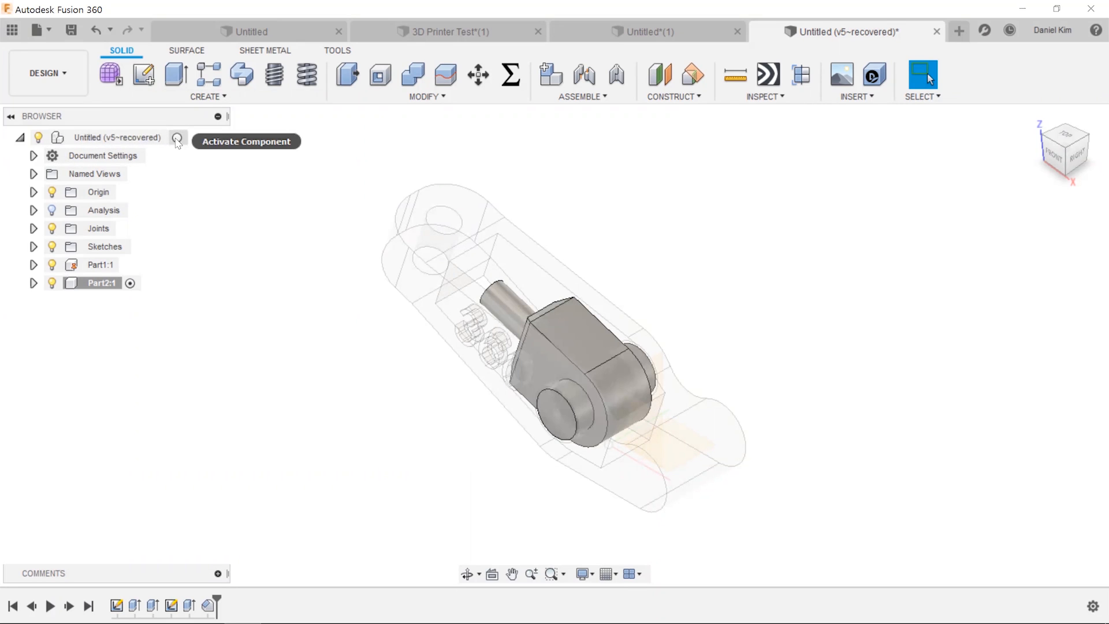
{"action": "left_click", "coordinate": [176, 139]}
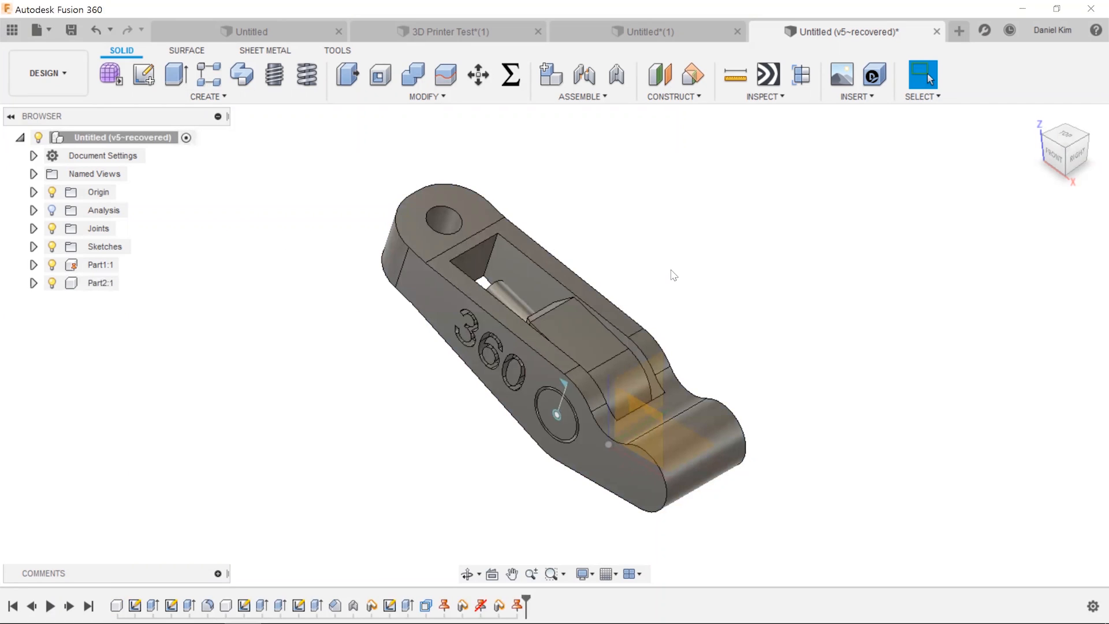
- Return to the two-box design, roll its timeline back to before the component features, and select the top-level document
{"action": "left_click", "coordinate": [682, 32]}
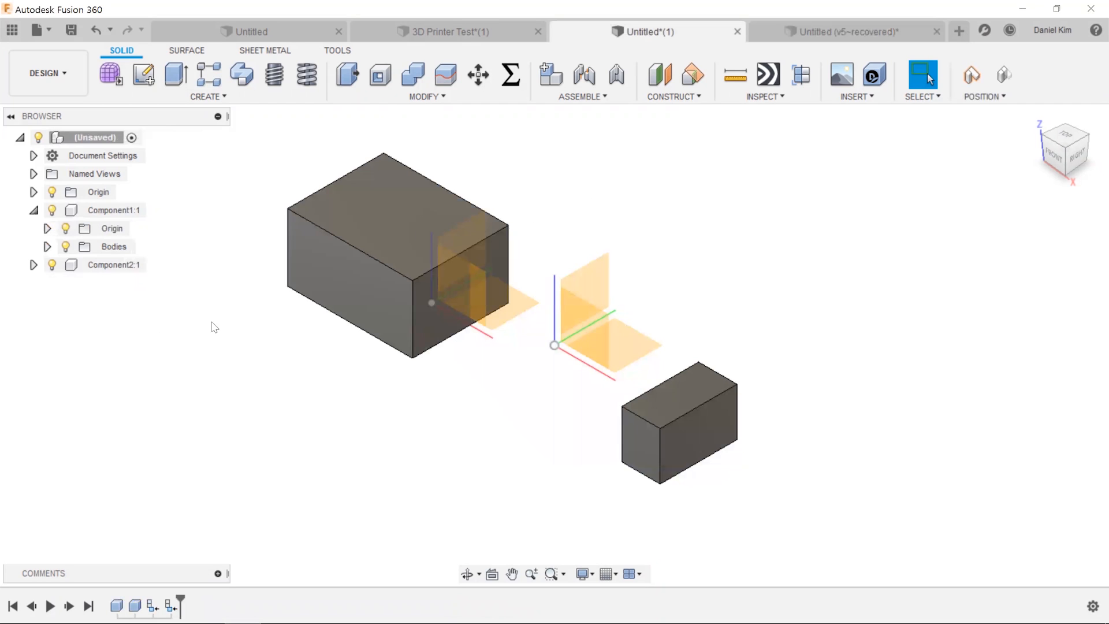
{"action": "left_click_drag", "start_coordinate": [180, 601], "coordinate": [144, 601]}
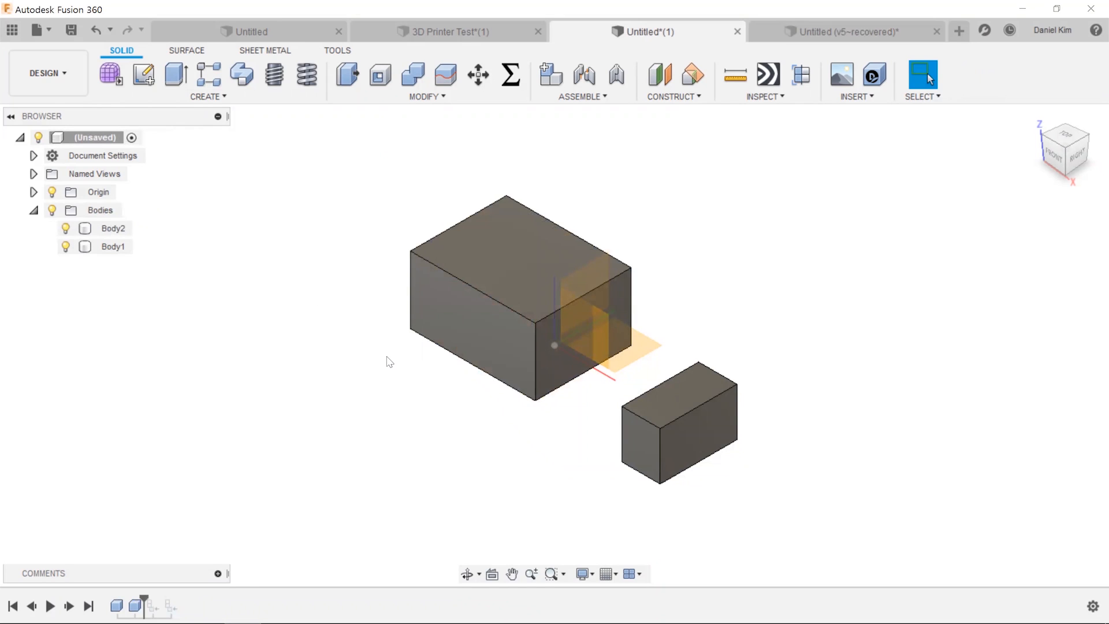
{"action": "left_click", "coordinate": [87, 137]}
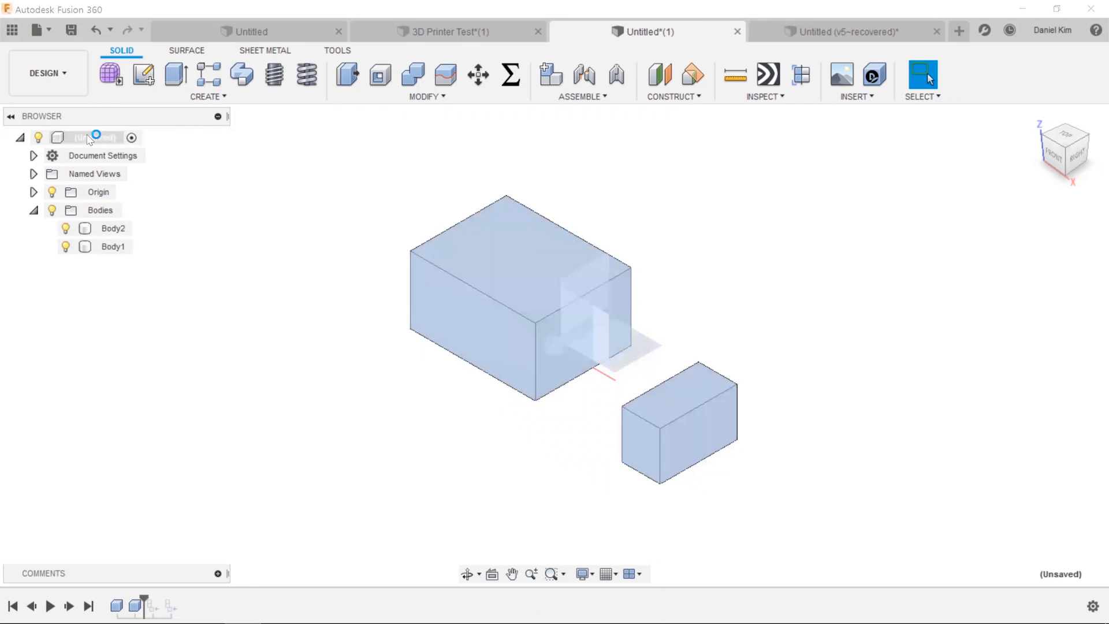
- Magnify the screen to 300% to examine the document's icon and bodies in the tree, and restore the 100% view
{"action": "key", "text": "super+plus"}
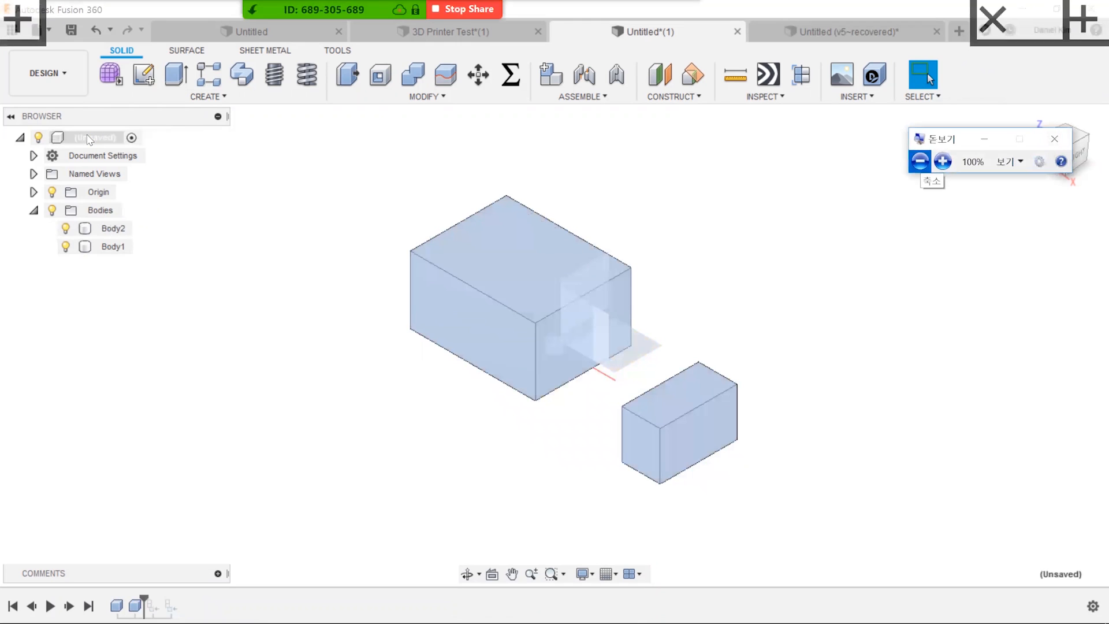
{"action": "key", "text": "super+plus"}
{"action": "key", "text": "super+plus"}
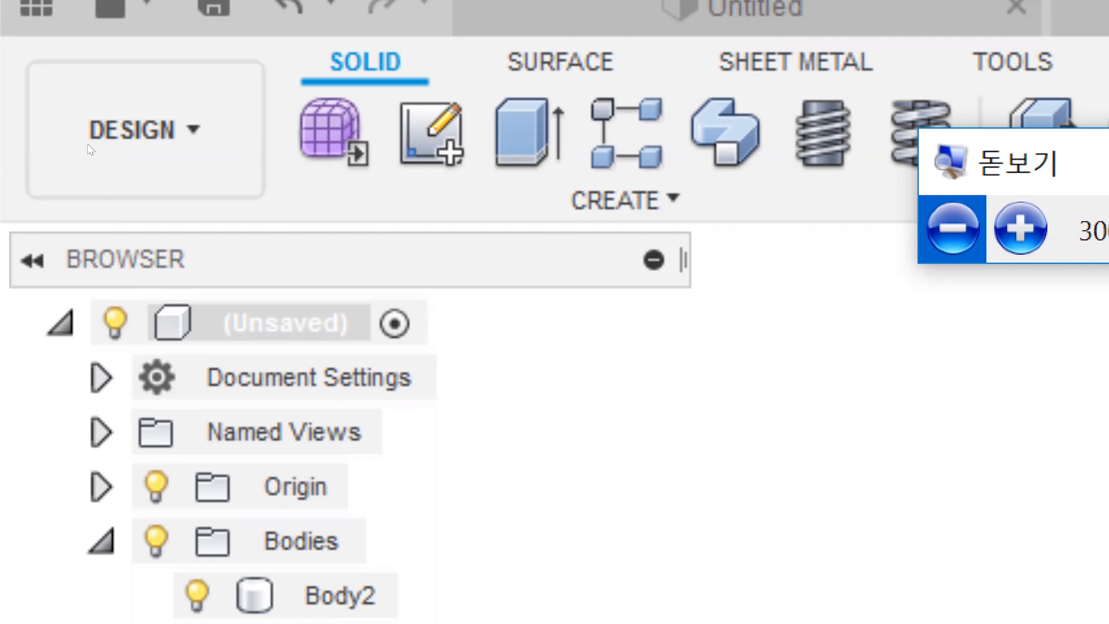
{"action": "key", "text": "super+minus"}
{"action": "key", "text": "super+minus"}
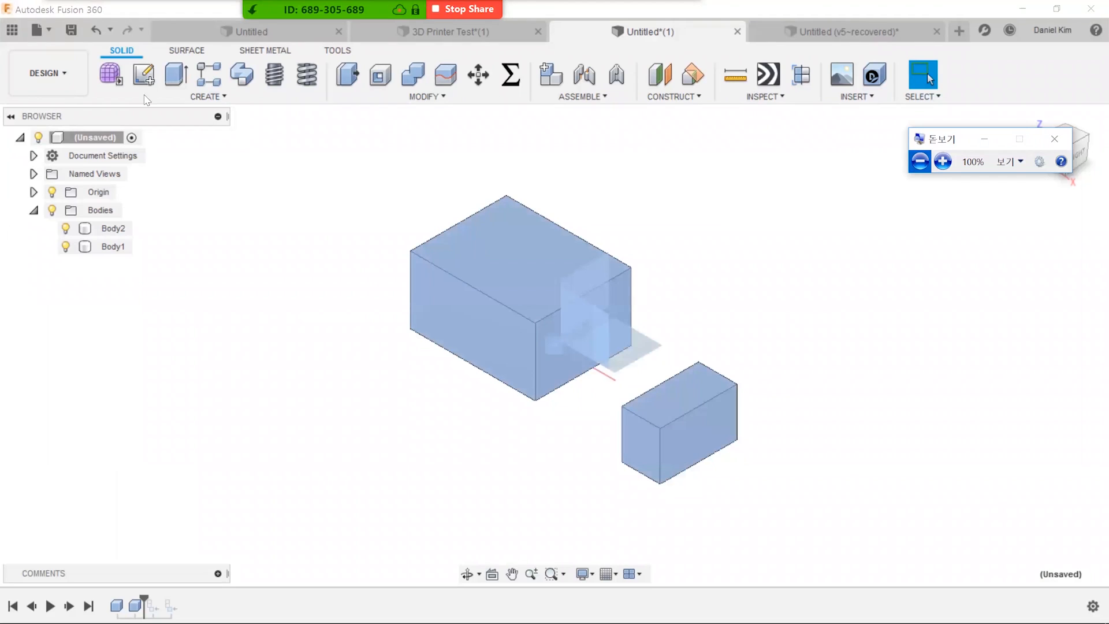
{"action": "left_click", "coordinate": [322, 277]}
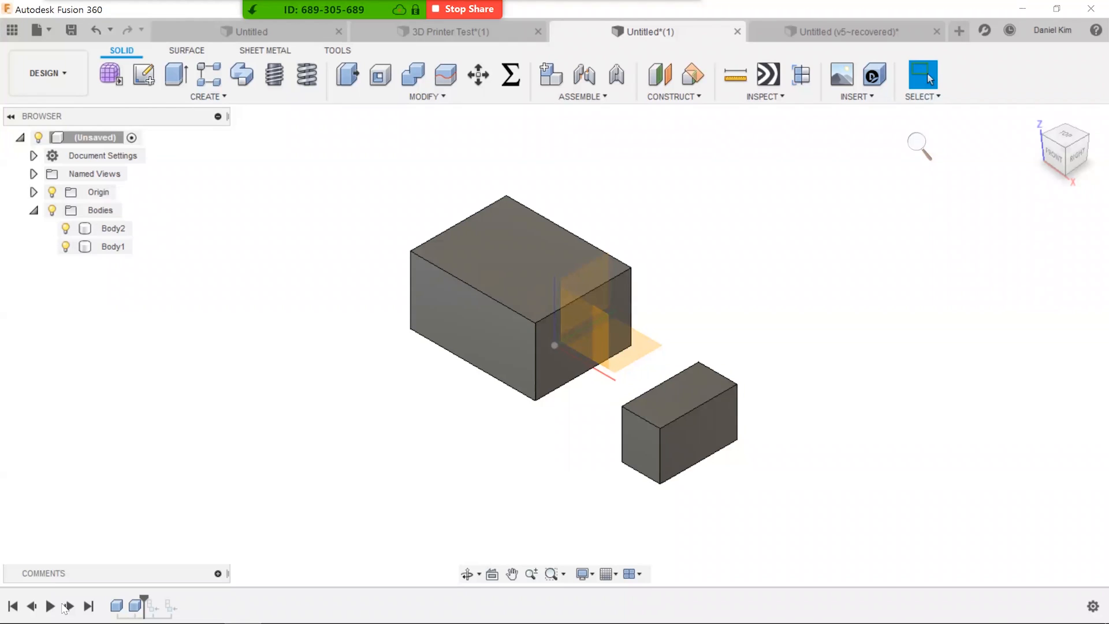
{"action": "mouse_move", "coordinate": [76, 609]}
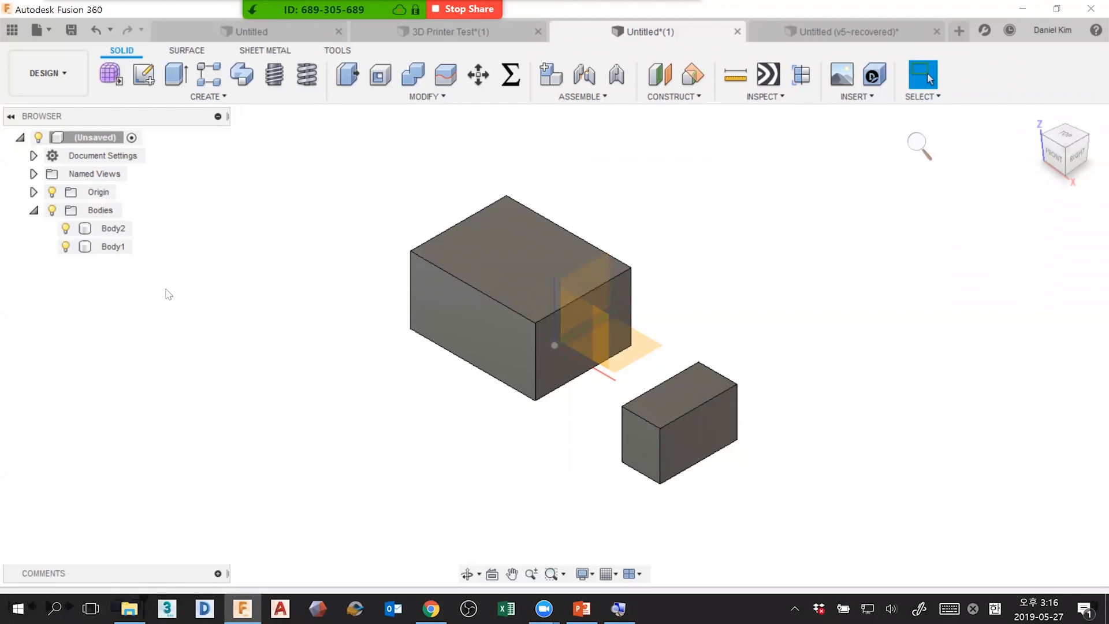
{"action": "left_click", "coordinate": [9, 607]}
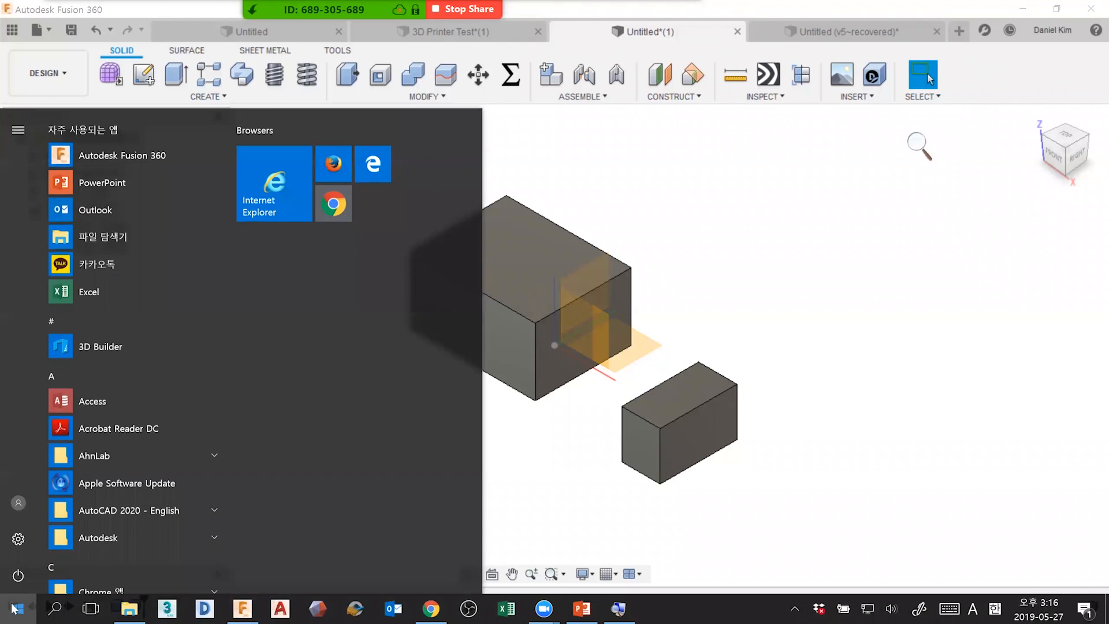
{"action": "left_click", "coordinate": [8, 608]}
- Roll the two-box design's timeline forward to the end and expand Component1 in the tree
{"action": "left_click_drag", "start_coordinate": [144, 600], "coordinate": [180, 601]}
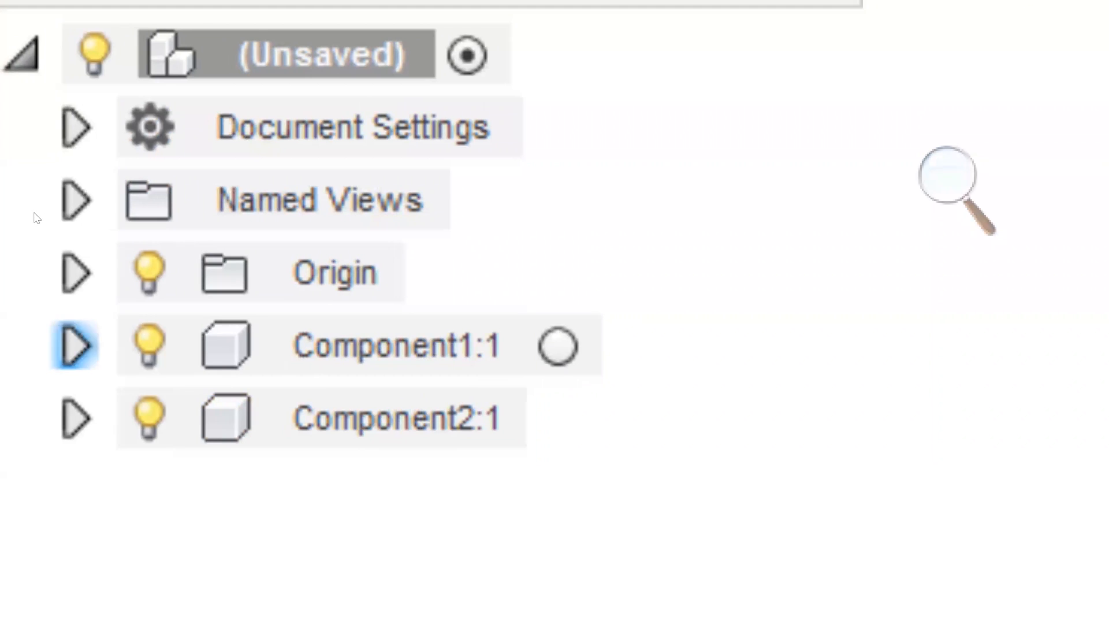
{"action": "left_click", "coordinate": [69, 345]}
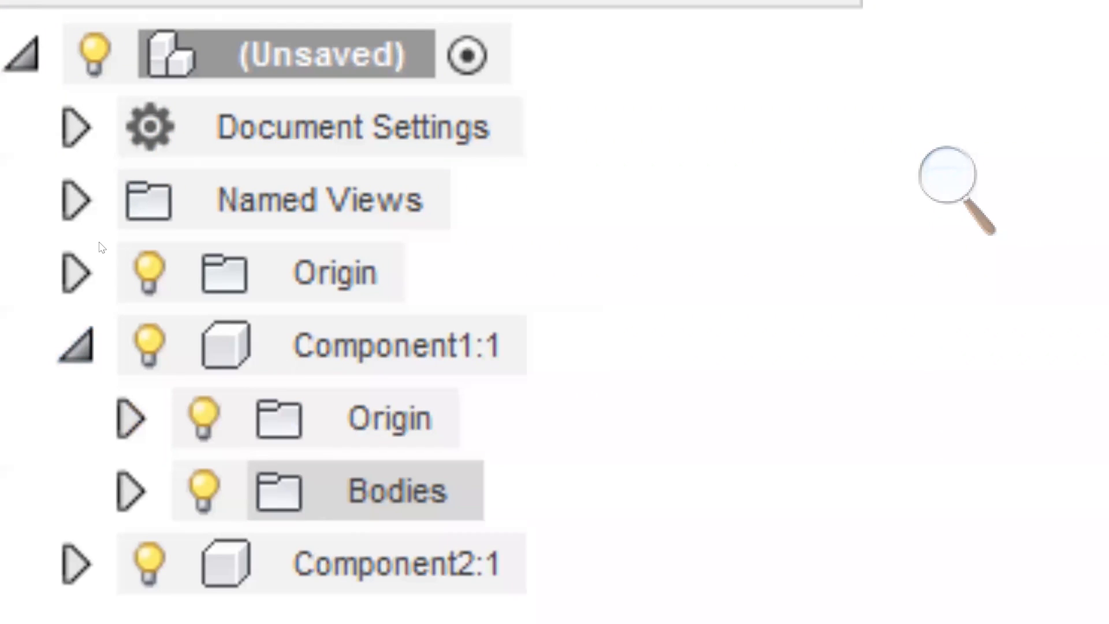
- Activate Component1 and create a new empty component inside it
{"action": "left_click", "coordinate": [358, 345]}
{"action": "left_click", "coordinate": [594, 346]}
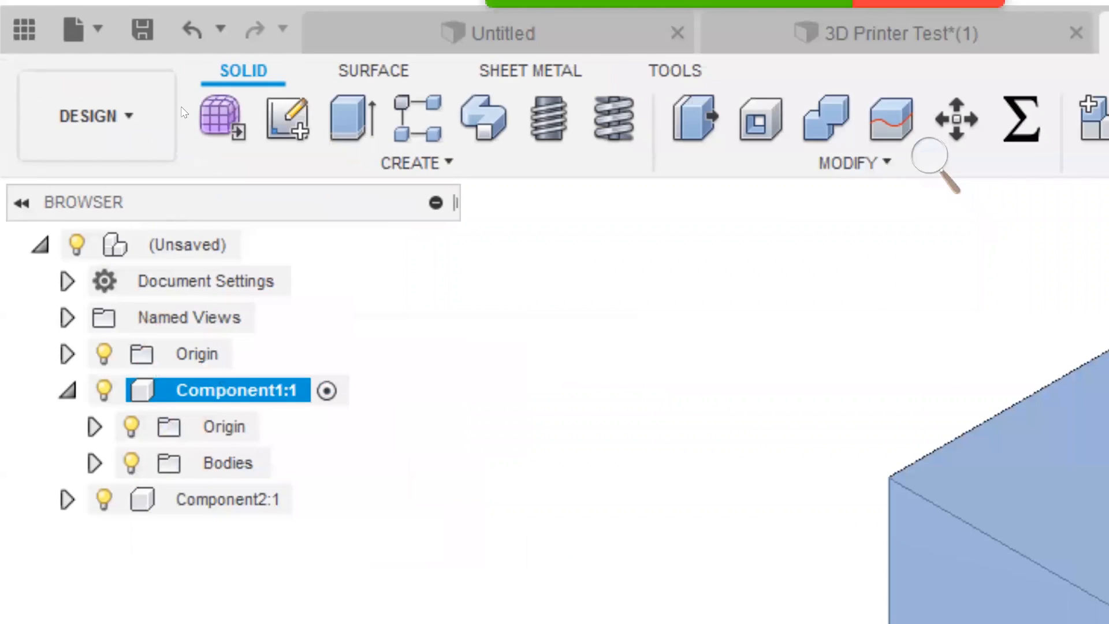
{"action": "left_click", "coordinate": [413, 162]}
{"action": "left_click", "coordinate": [445, 196]}
{"action": "key", "text": "Return"}
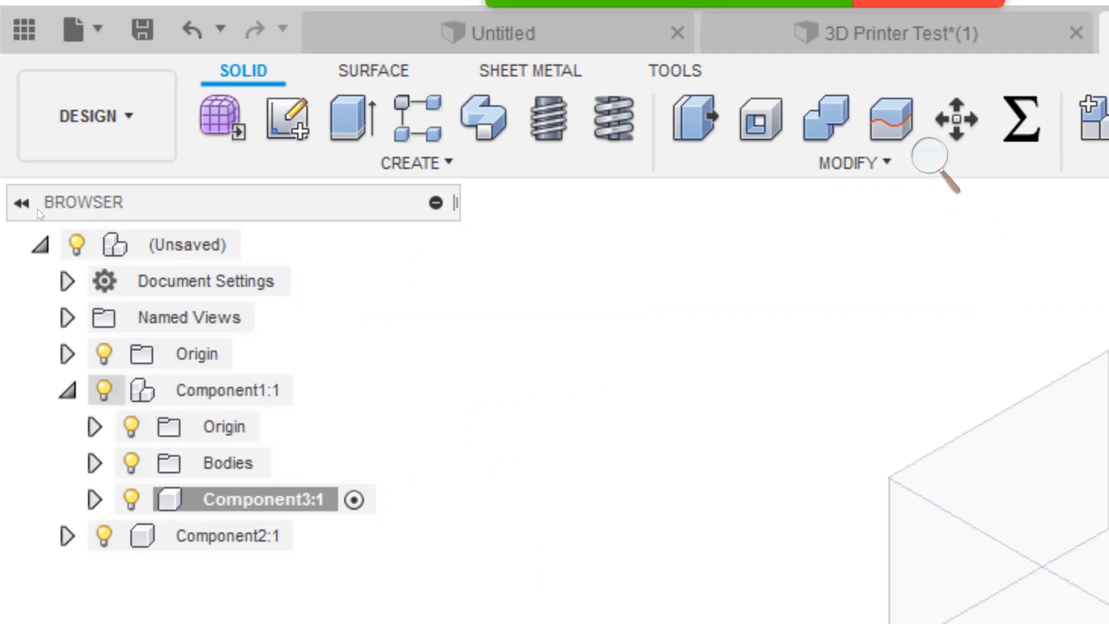
- Collapse and re-expand Component1, activate it, and return activation to the top-level assembly
{"action": "left_click", "coordinate": [67, 390]}
{"action": "left_click", "coordinate": [67, 390]}
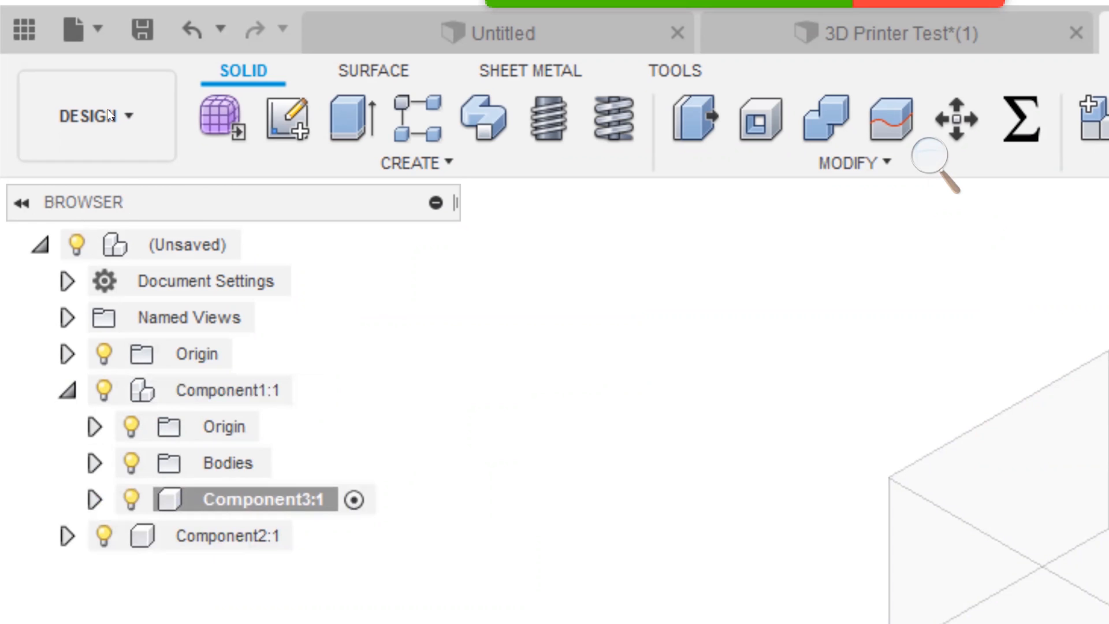
{"action": "left_click", "coordinate": [254, 390]}
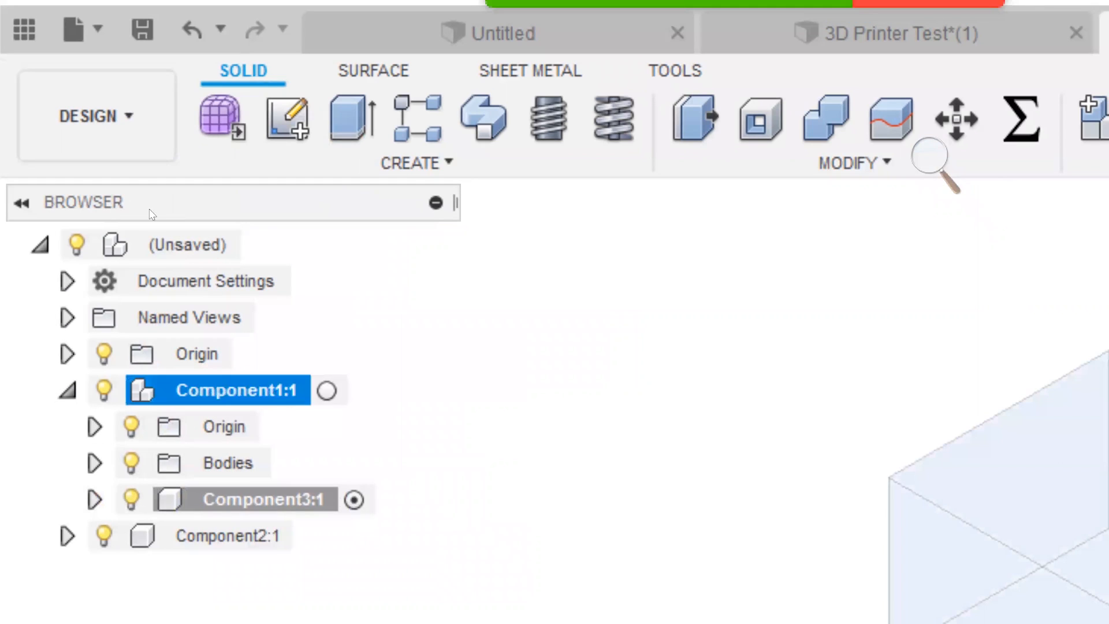
{"action": "left_click", "coordinate": [326, 390]}
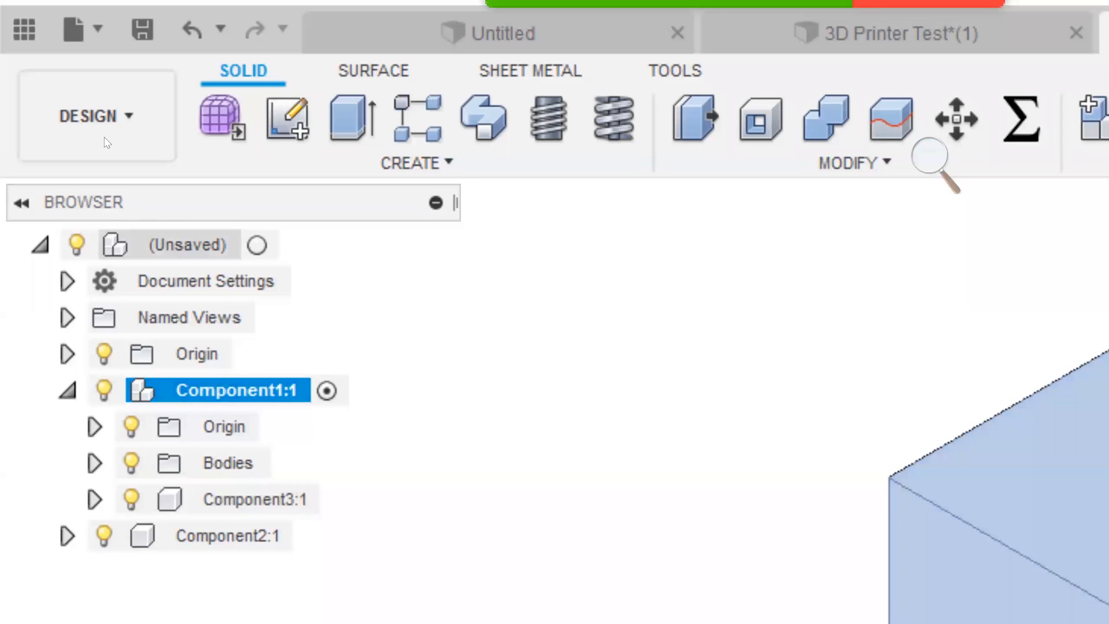
{"action": "left_click", "coordinate": [263, 245]}
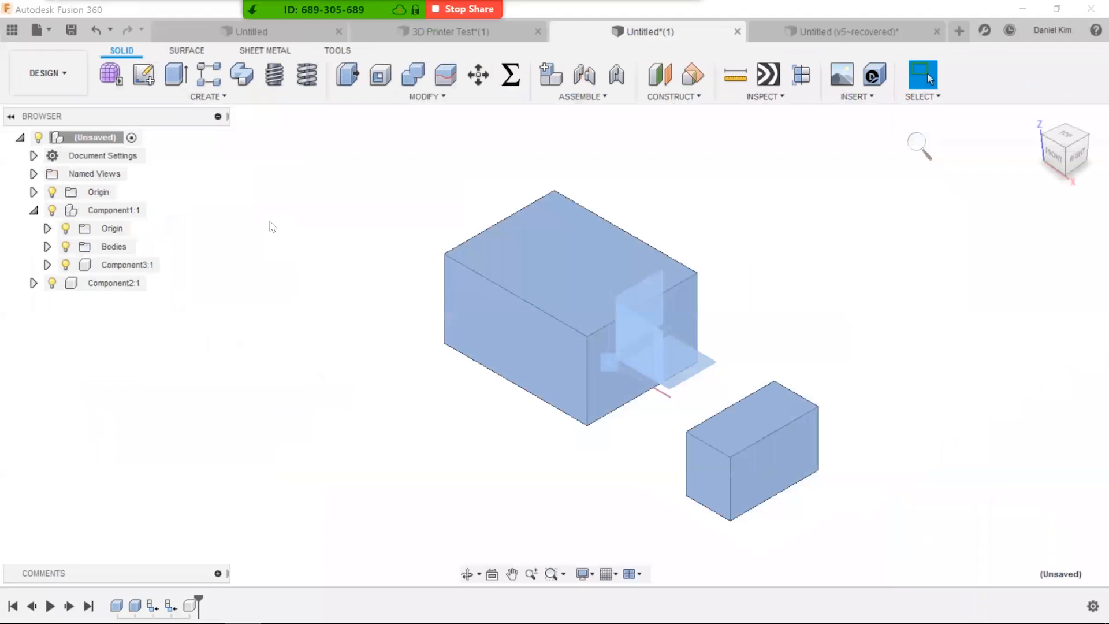
- Create a 45 mm tall cylinder centred on the upper face of the large box
{"action": "left_click", "coordinate": [203, 98]}
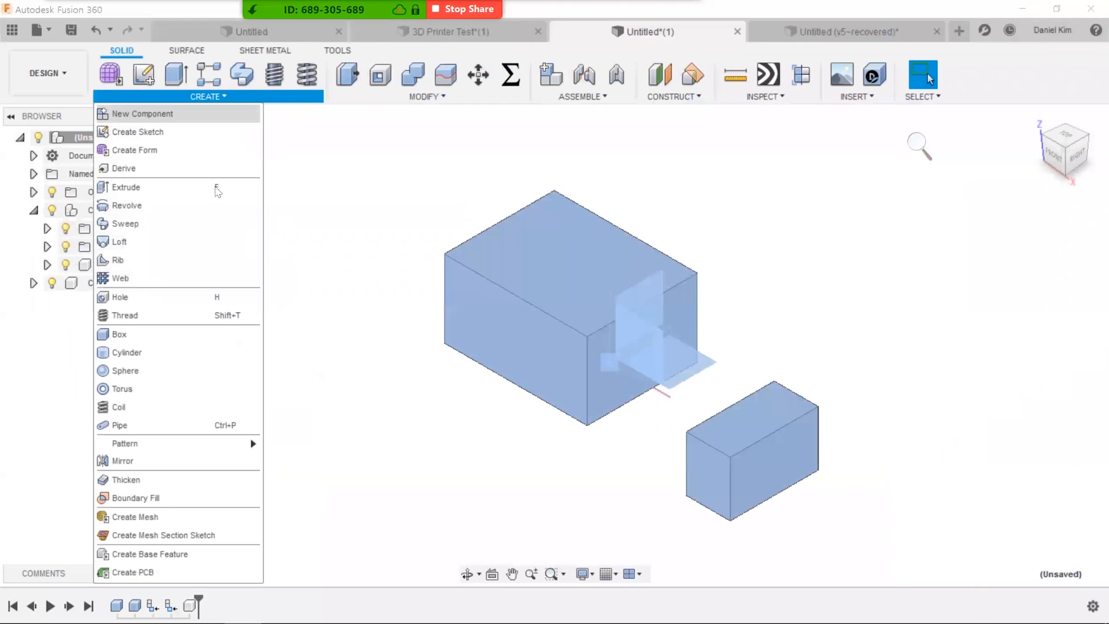
{"action": "left_click", "coordinate": [168, 354]}
{"action": "left_click", "coordinate": [563, 271]}
{"action": "left_click", "coordinate": [567, 263]}
{"action": "left_click", "coordinate": [595, 290]}
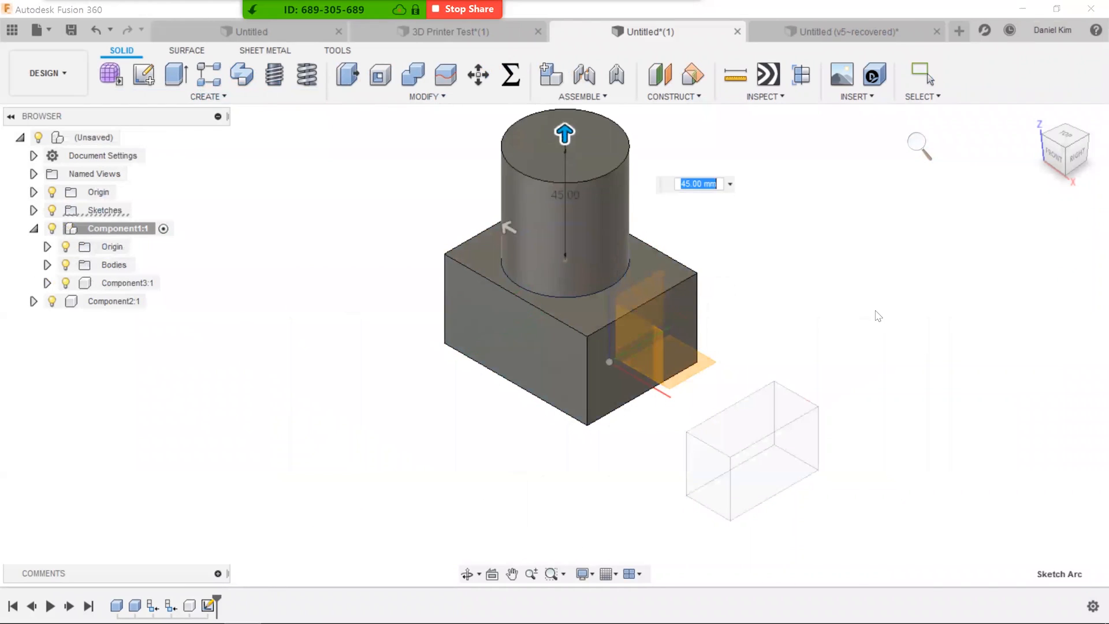
{"action": "key", "text": "Return"}
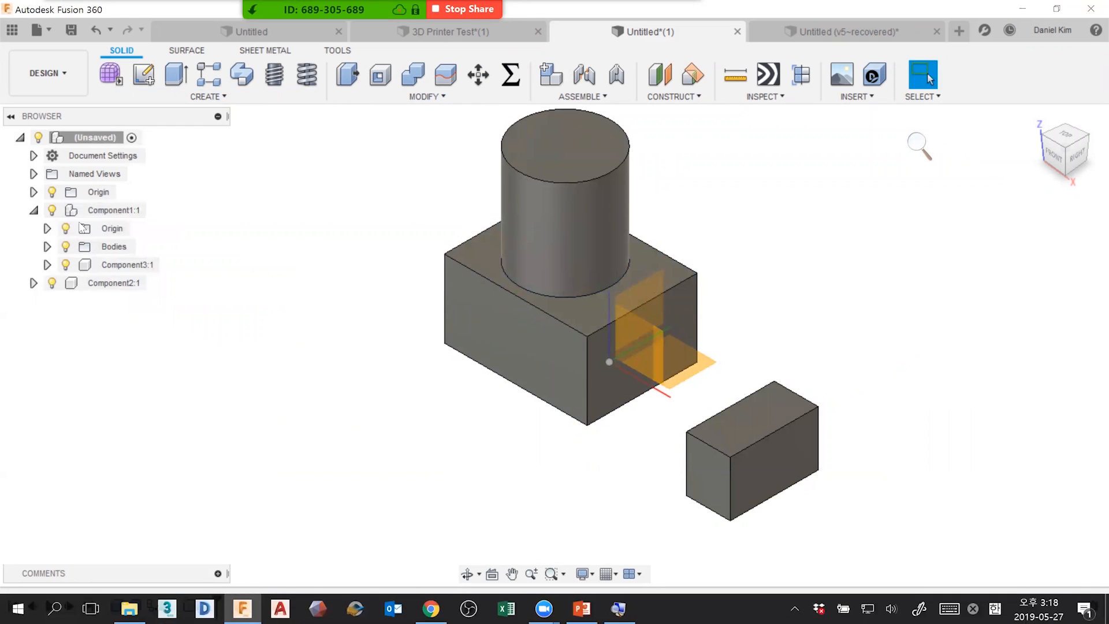
- Open the cylinder feature for editing, cancel the edit, and undo the cylinder's creation
{"action": "left_click", "coordinate": [109, 212]}
{"action": "left_click", "coordinate": [483, 257]}
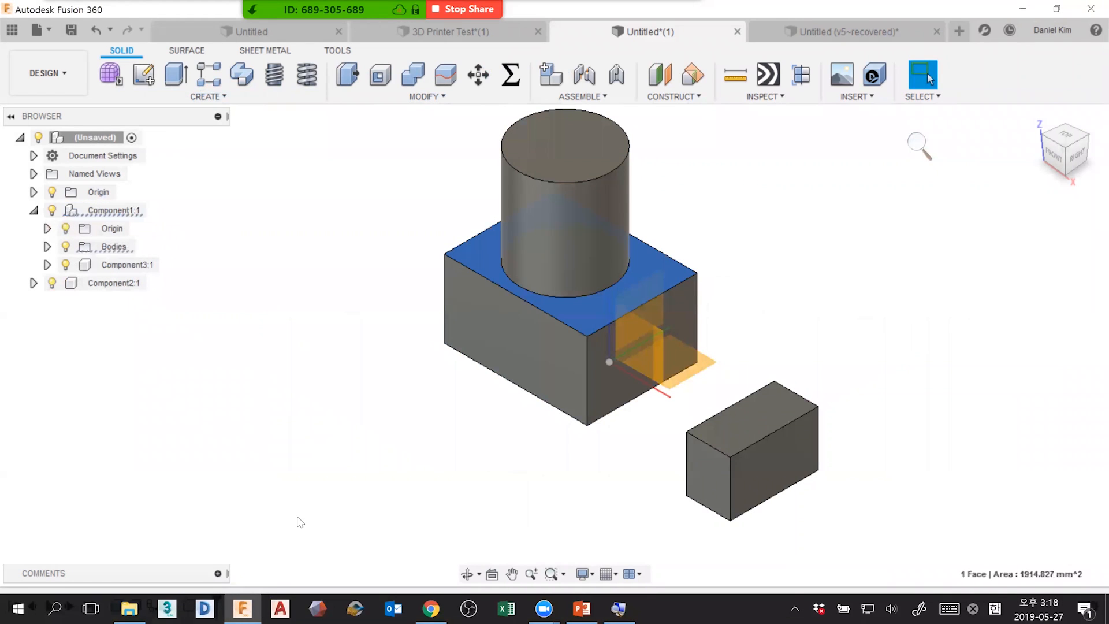
{"action": "left_click", "coordinate": [301, 531]}
{"action": "left_click", "coordinate": [17, 608]}
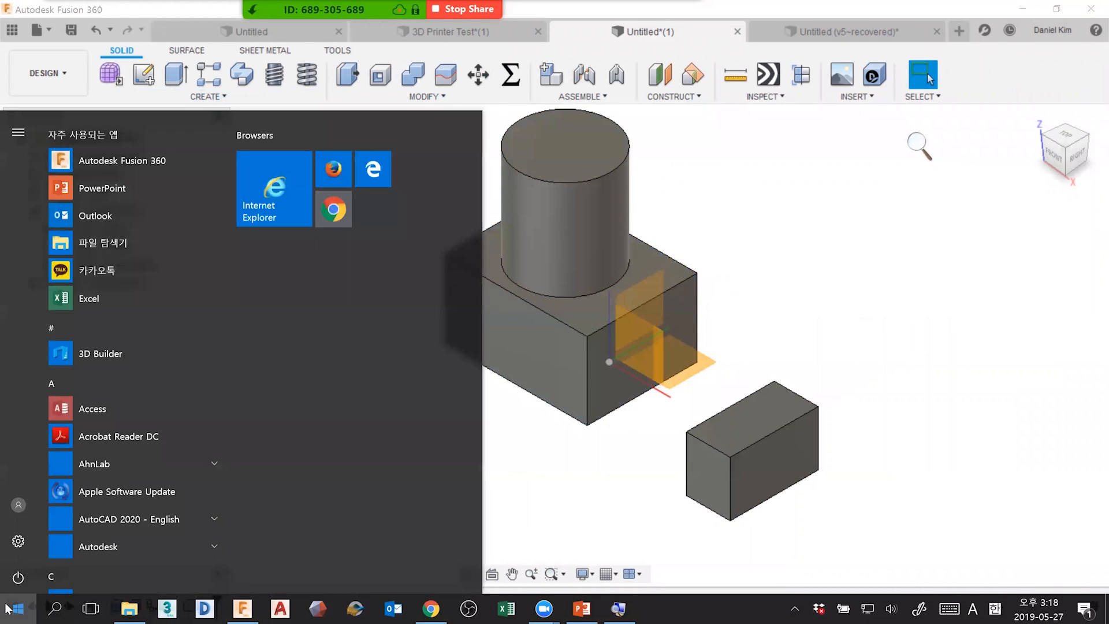
{"action": "left_click", "coordinate": [17, 608]}
{"action": "right_click", "coordinate": [208, 604]}
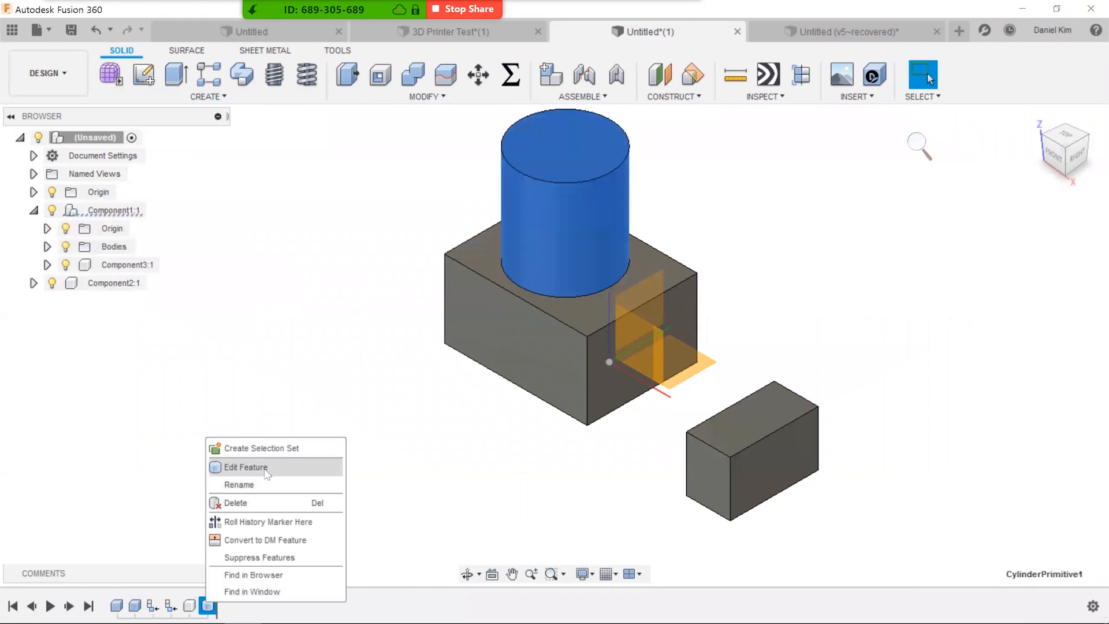
{"action": "left_click", "coordinate": [245, 462]}
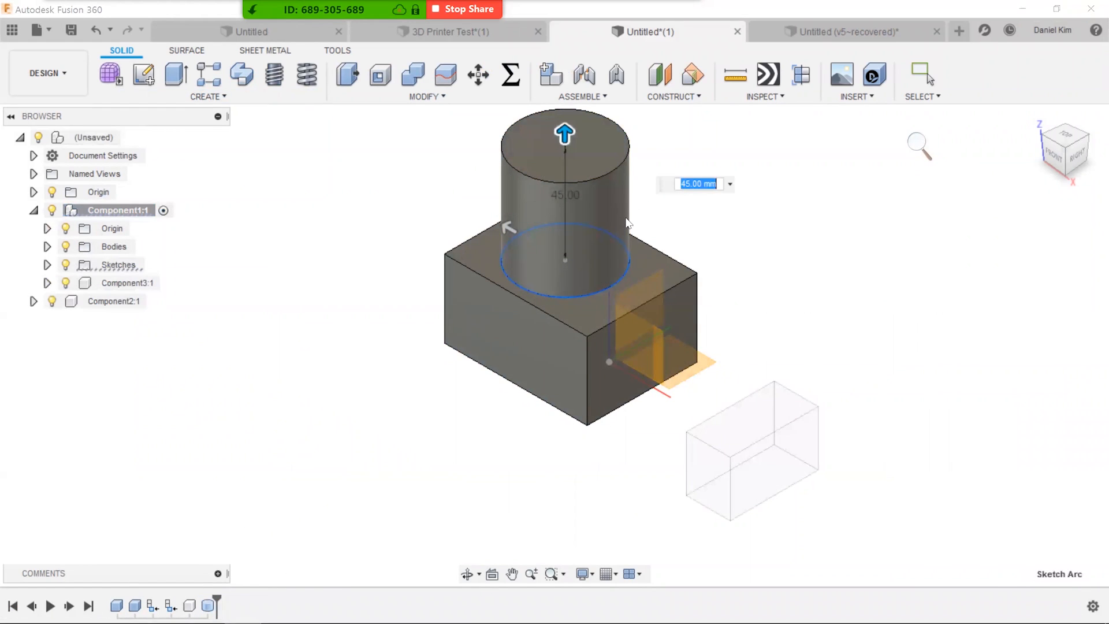
{"action": "key", "text": "Escape"}
{"action": "key", "text": "ctrl+z"}
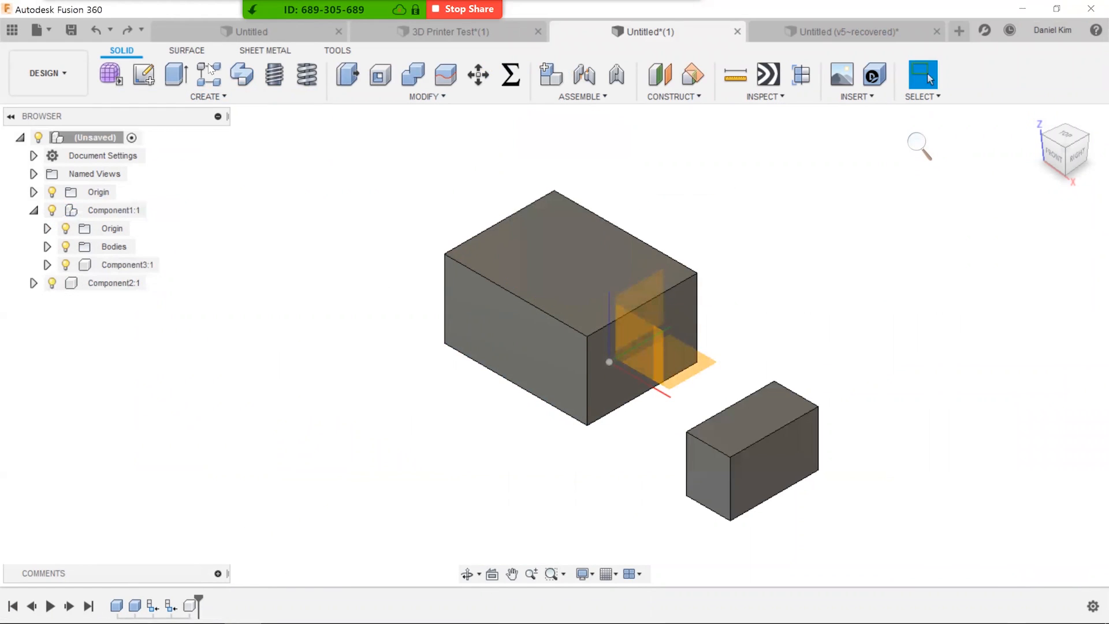
- Create a cylinder as a separate top-level body on the vertical plane beside the large box and thicken it
{"action": "left_click", "coordinate": [208, 97]}
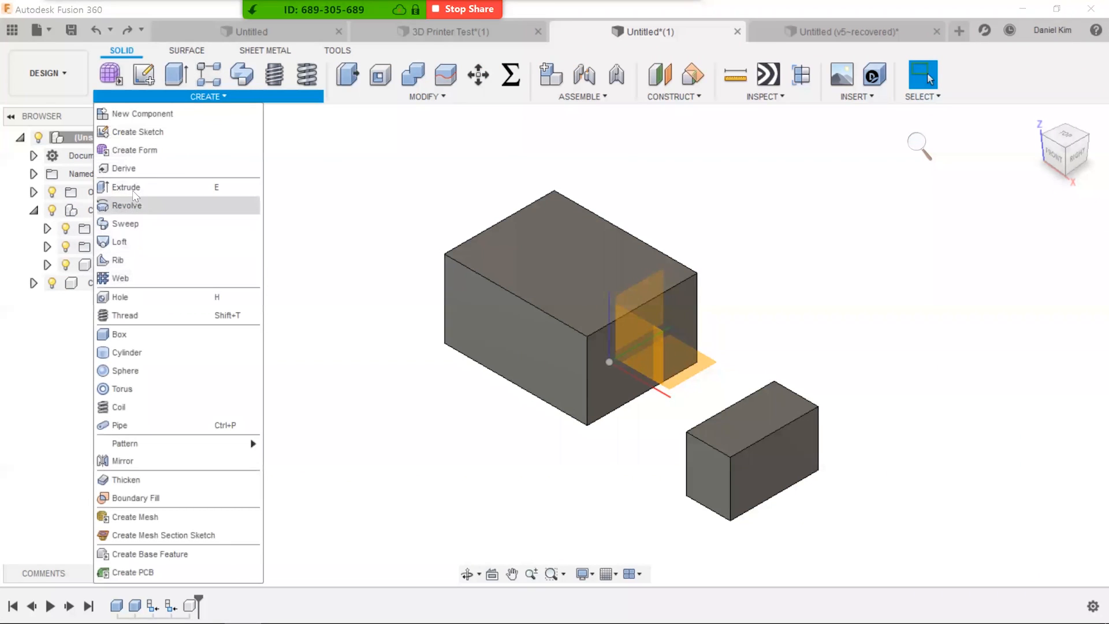
{"action": "left_click", "coordinate": [141, 353]}
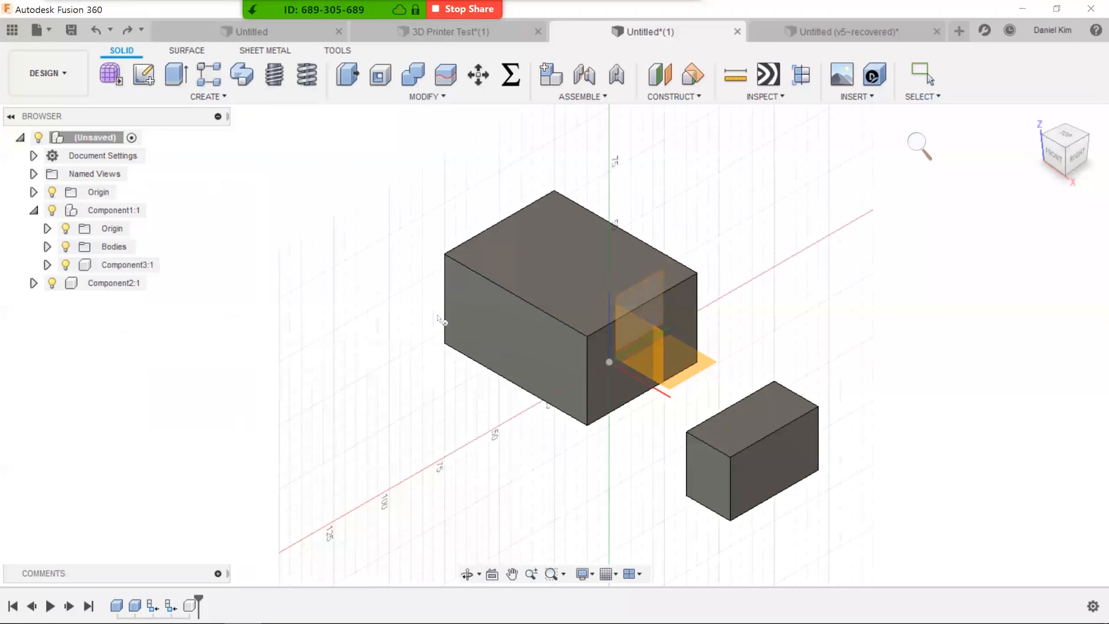
{"action": "left_click", "coordinate": [359, 298]}
{"action": "left_click", "coordinate": [372, 364]}
{"action": "key", "text": "Return"}
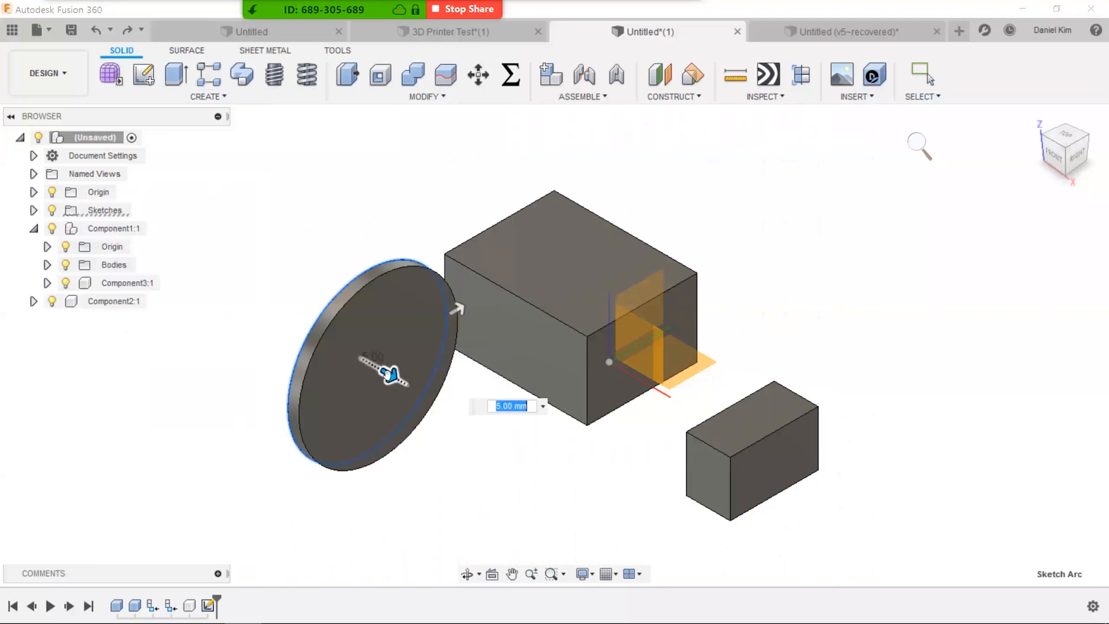
{"action": "left_click_drag", "start_coordinate": [388, 372], "coordinate": [425, 391]}
{"action": "key", "text": "Return"}
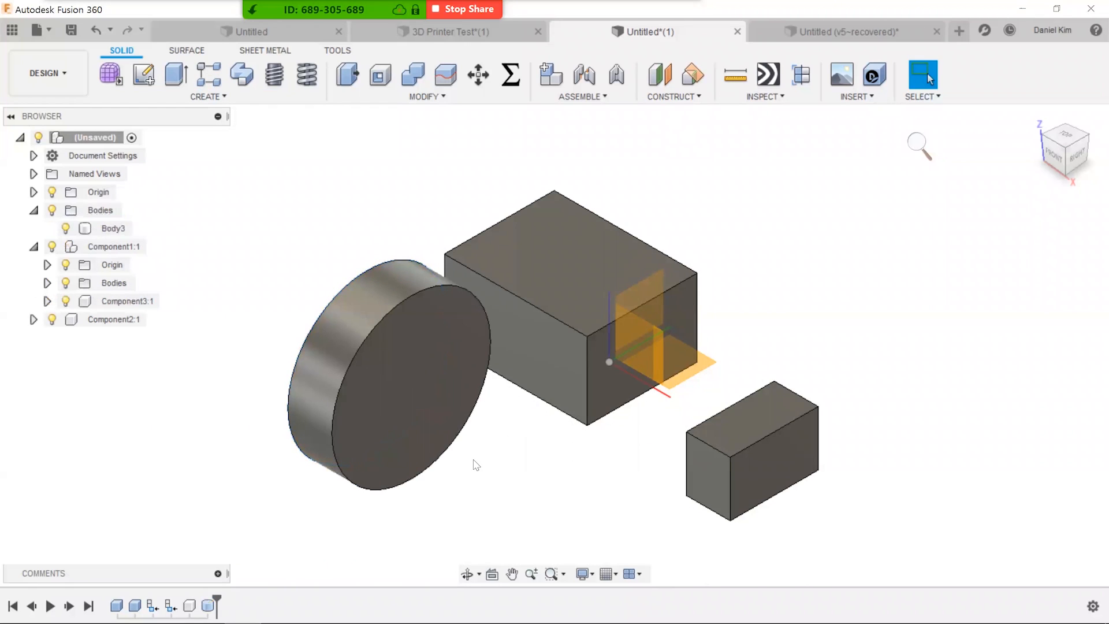
- Expand Component1's bodies and move the top-level cylinder body, Body3, into Component1
{"action": "left_click", "coordinate": [108, 229]}
{"action": "left_click", "coordinate": [107, 230]}
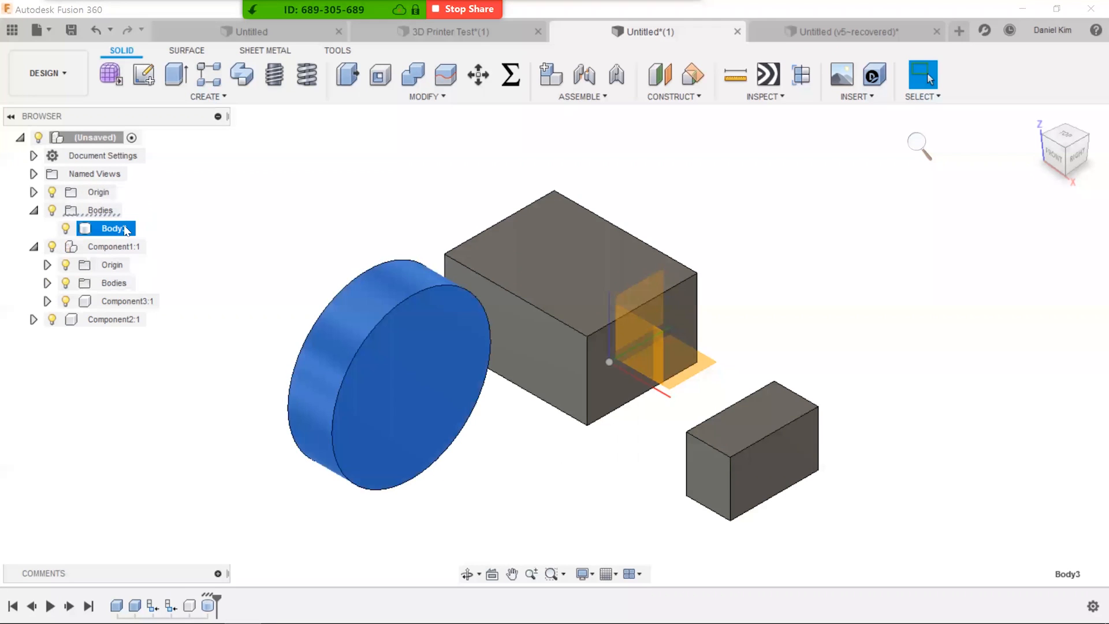
{"action": "left_click_drag", "start_coordinate": [121, 230], "coordinate": [120, 247]}
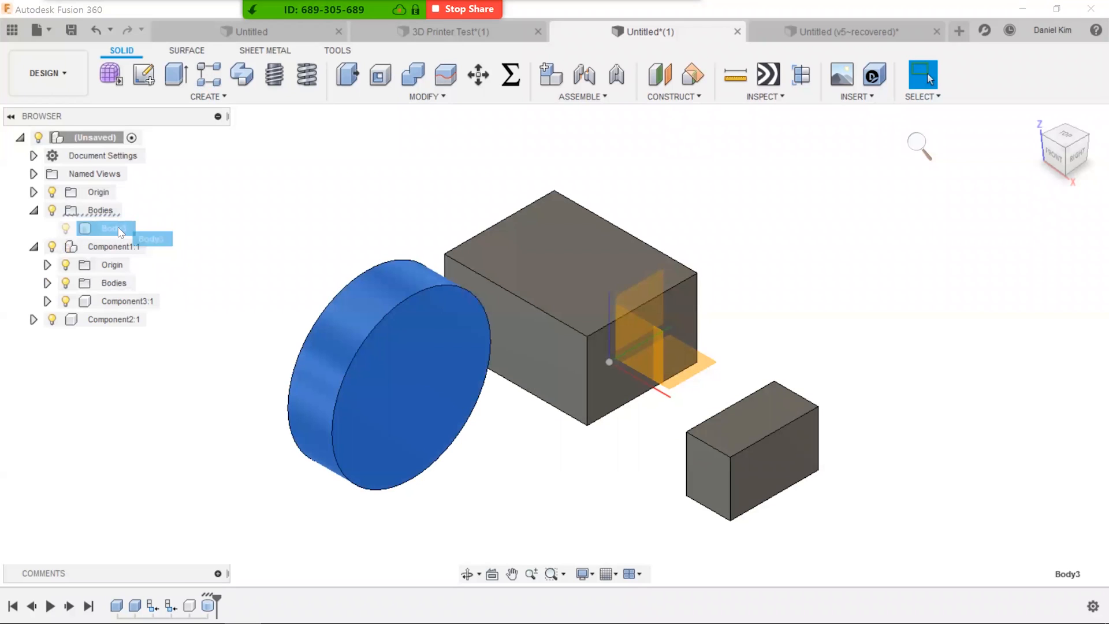
{"action": "left_click", "coordinate": [47, 283]}
{"action": "left_click_drag", "start_coordinate": [116, 228], "coordinate": [123, 302]}
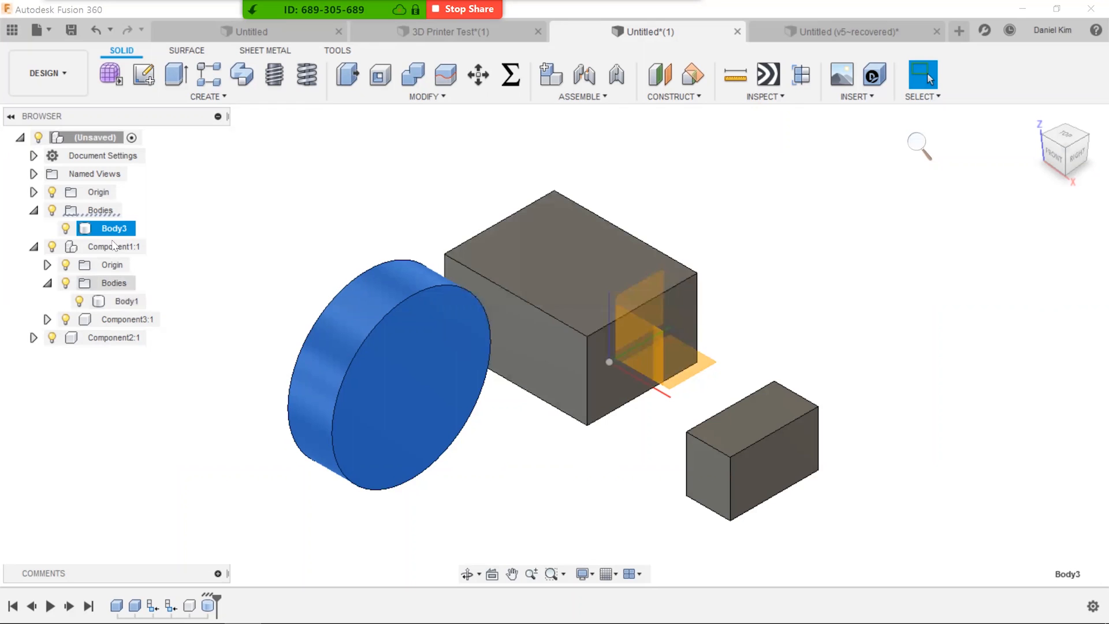
{"action": "left_click_drag", "start_coordinate": [113, 229], "coordinate": [116, 248]}
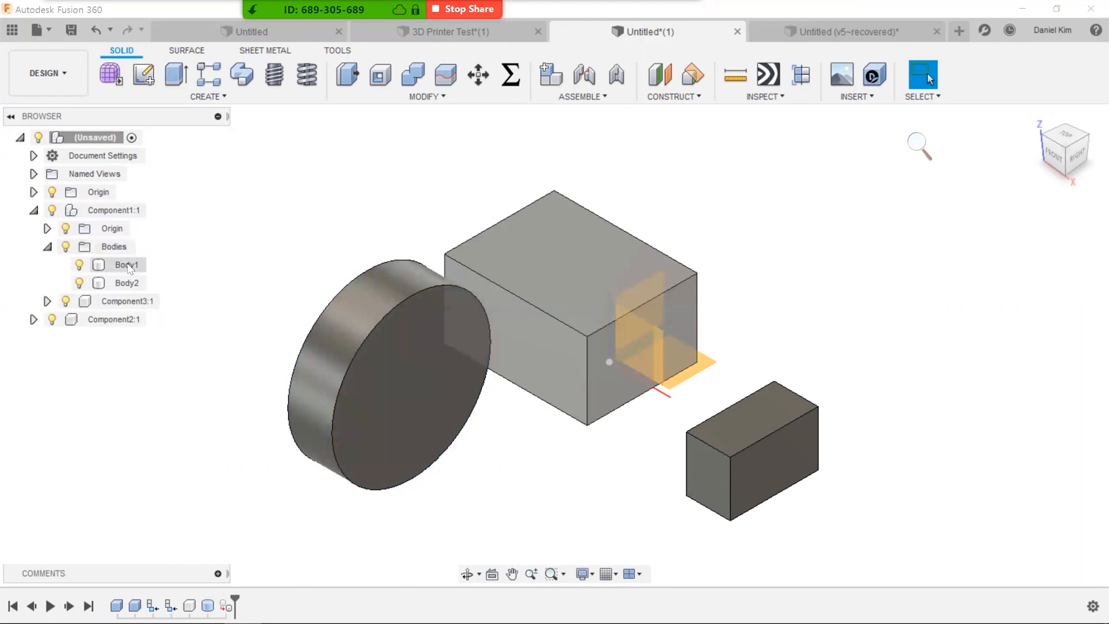
- Select Component1's two bodies in turn and expand Component3 to examine what each contains
{"action": "left_click", "coordinate": [128, 265]}
{"action": "left_click", "coordinate": [123, 283]}
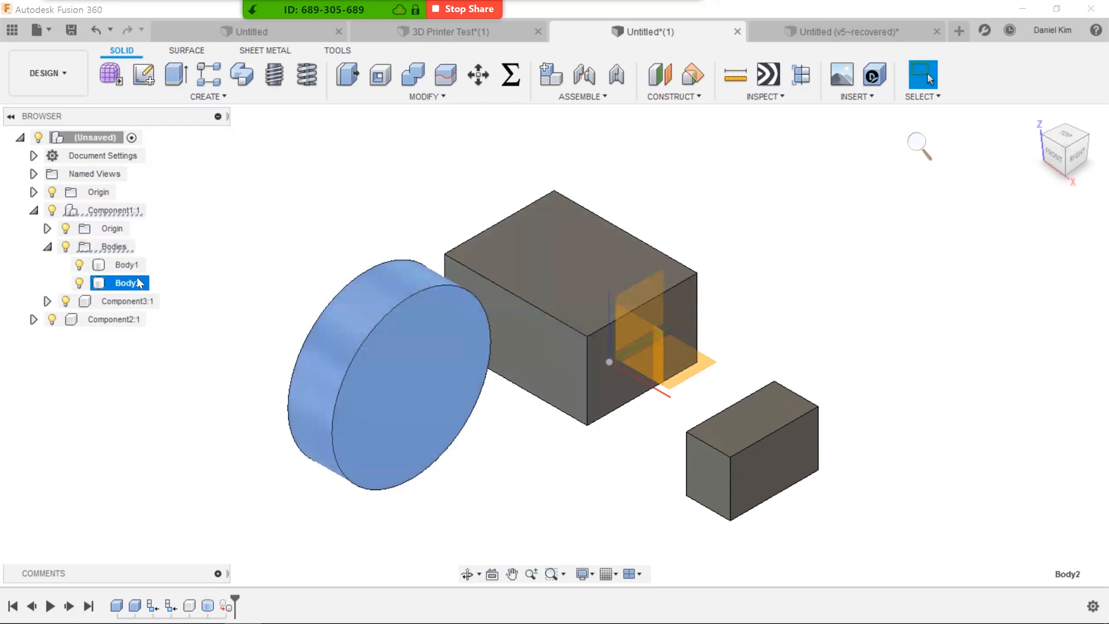
{"action": "left_click", "coordinate": [192, 275]}
{"action": "left_click", "coordinate": [119, 302]}
{"action": "left_click", "coordinate": [48, 301]}
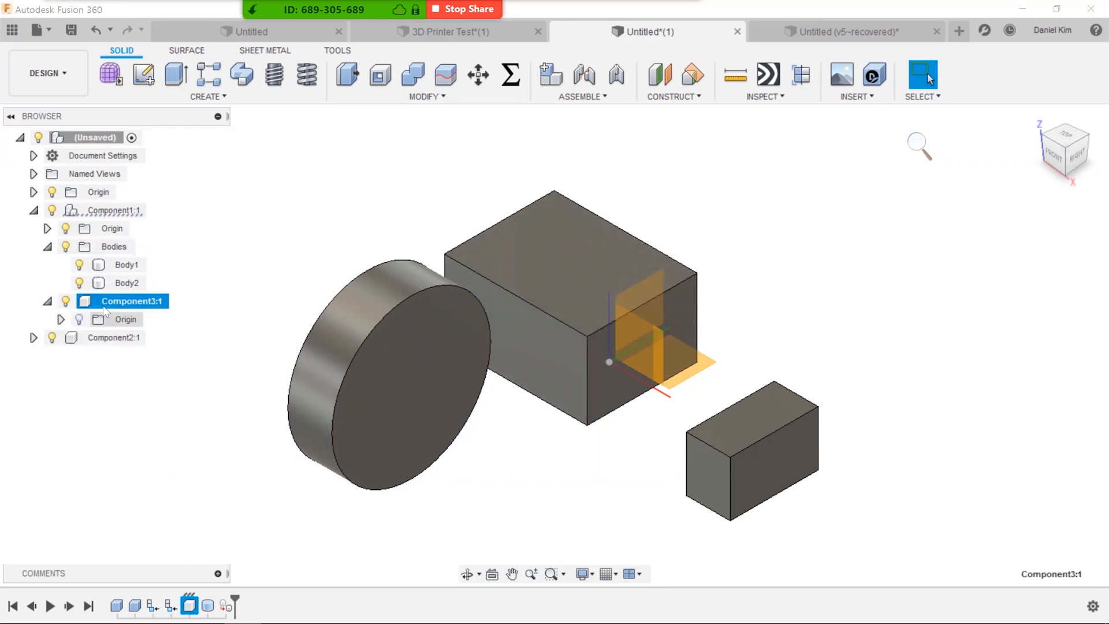
{"action": "left_click", "coordinate": [47, 301]}
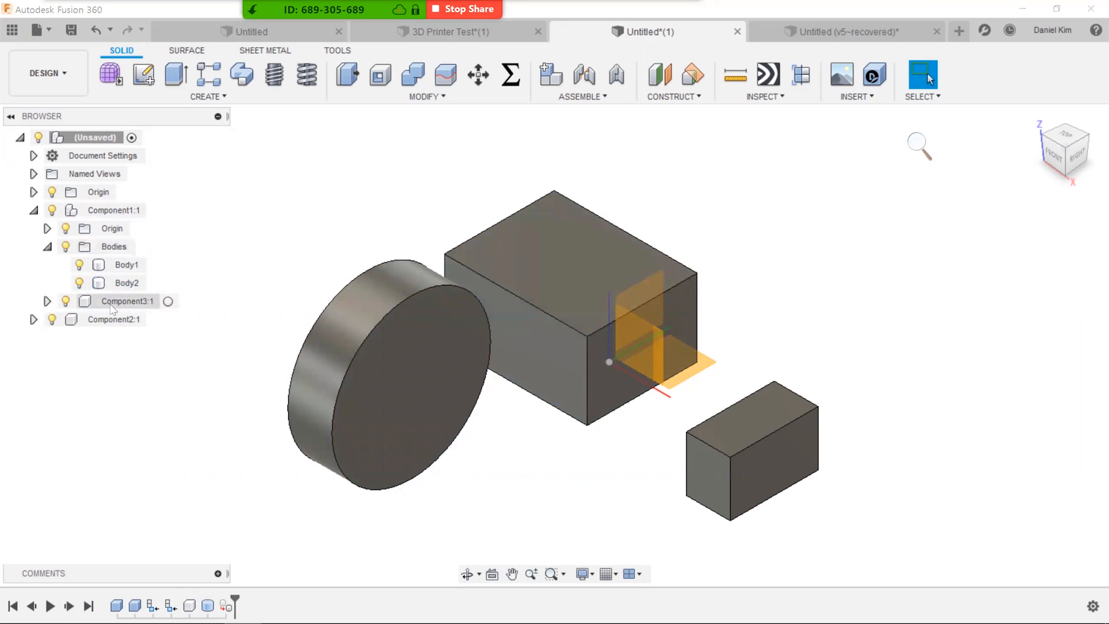
- Move Component3 from Component1 into Component2 and expand Component2 in the tree
{"action": "left_click_drag", "start_coordinate": [115, 302], "coordinate": [113, 327]}
{"action": "left_click", "coordinate": [33, 301]}
{"action": "left_click", "coordinate": [88, 339]}
{"action": "left_click", "coordinate": [87, 342]}
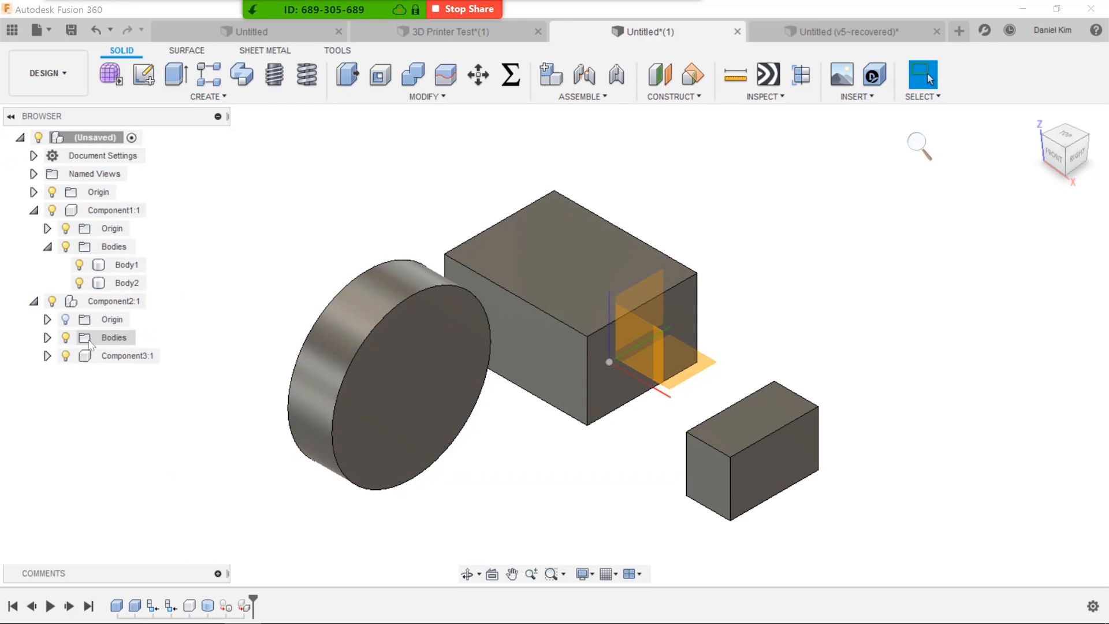
- Switch to the recovered design, roll its timeline back to just after the first sketch, and expand Part1's sketches
{"action": "left_click", "coordinate": [865, 33]}
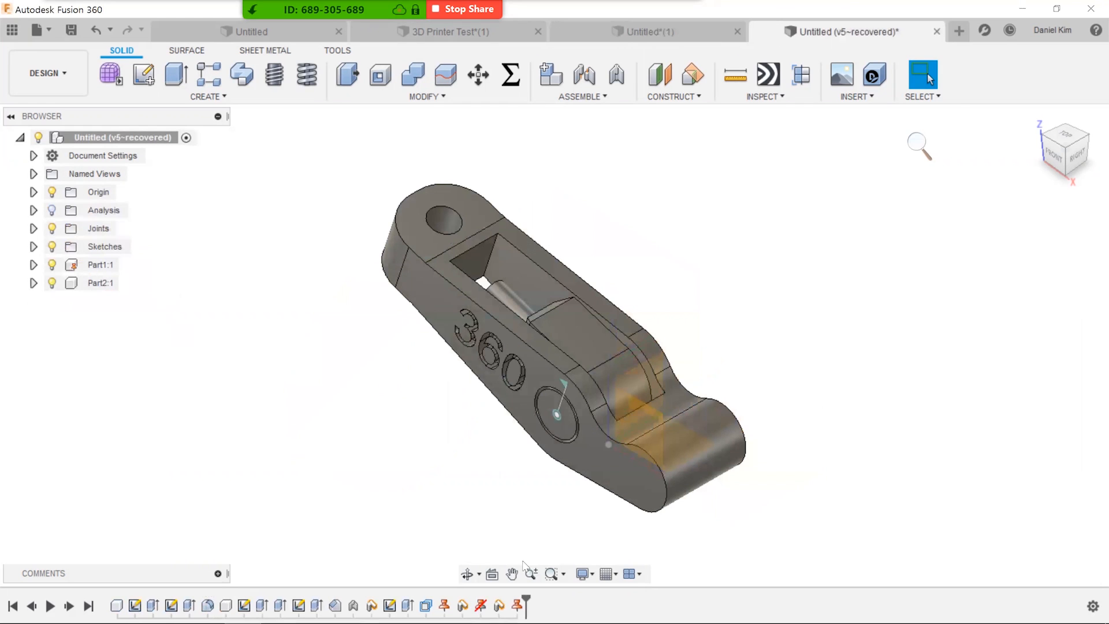
{"action": "left_click_drag", "start_coordinate": [525, 599], "coordinate": [144, 603]}
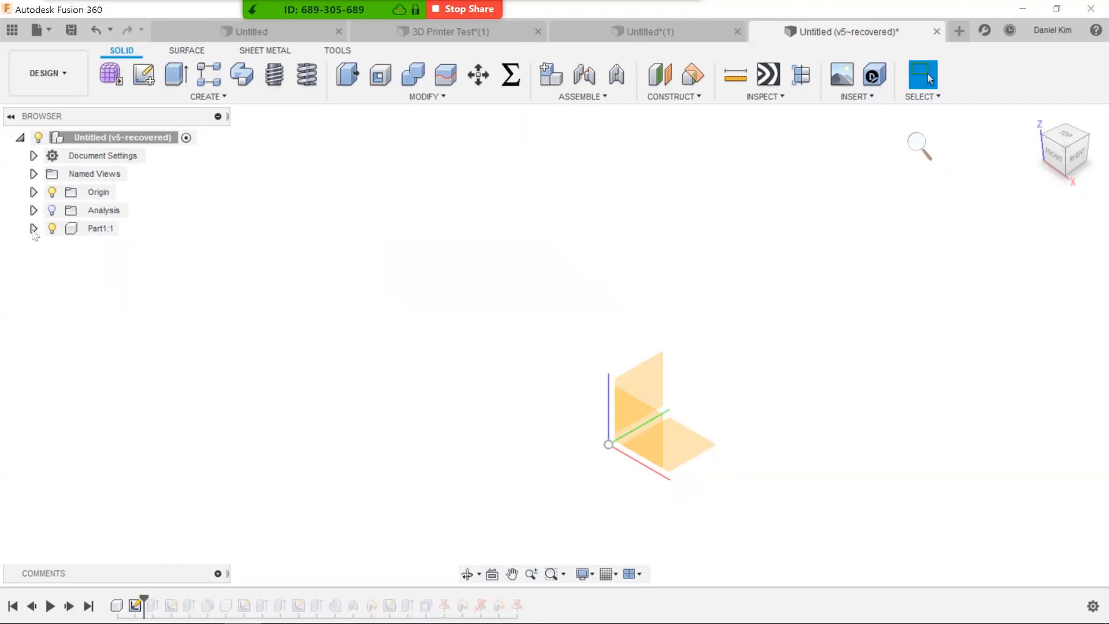
{"action": "left_click", "coordinate": [33, 228]}
{"action": "left_click", "coordinate": [47, 265]}
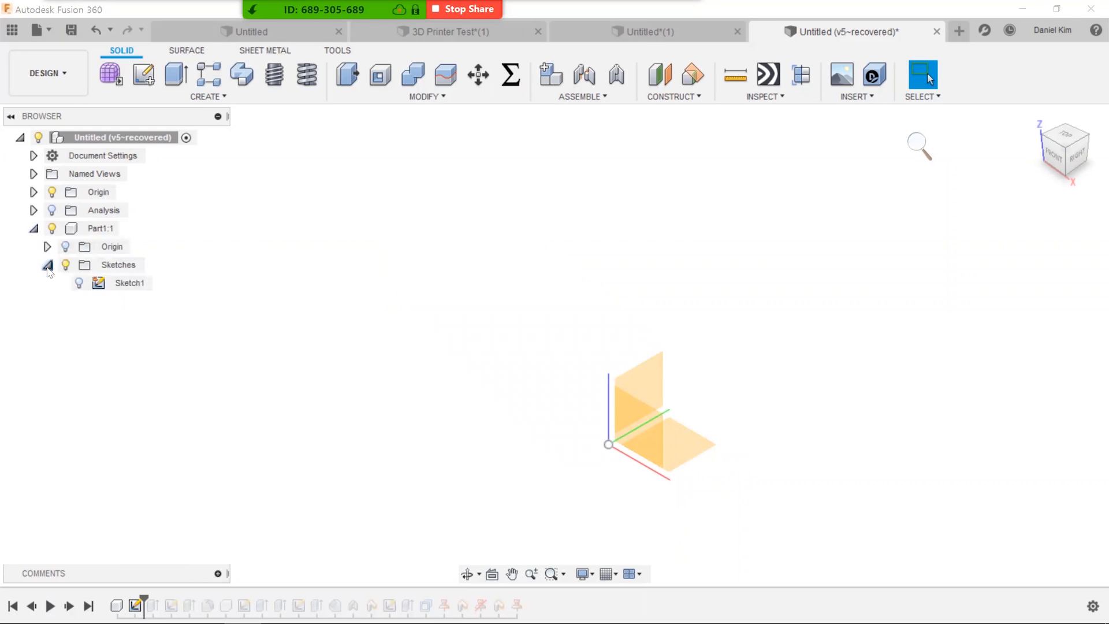
- Show Part1's Sketch1 and open it for editing
{"action": "left_click", "coordinate": [79, 283]}
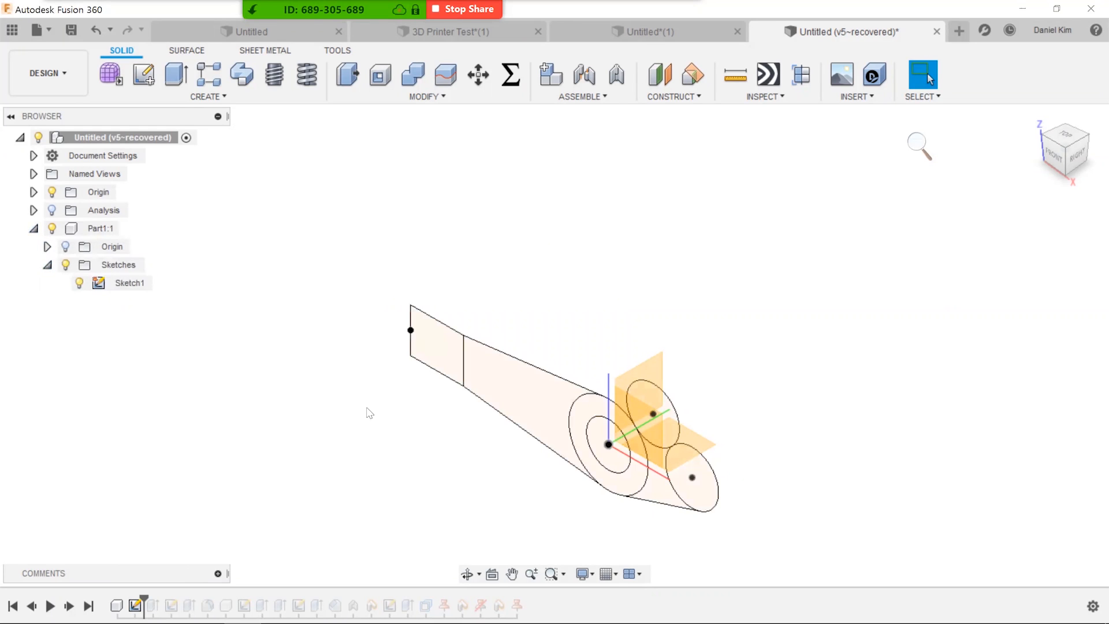
{"action": "right_click", "coordinate": [135, 605]}
{"action": "left_click", "coordinate": [190, 449]}
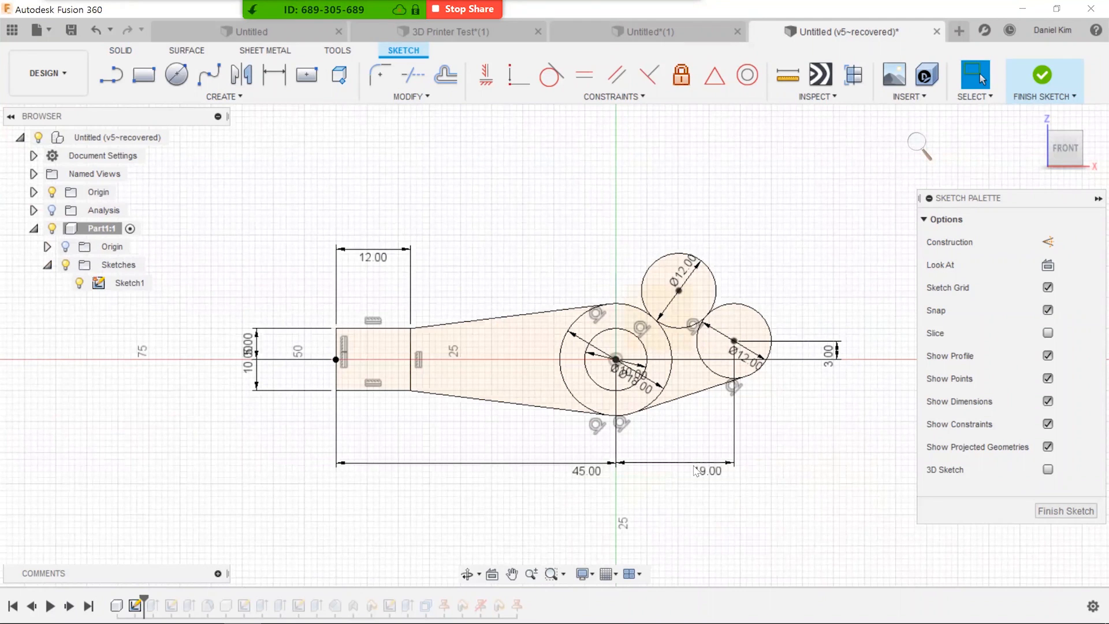
- Try changing the sketch's 45 mm arm length dimension to 60 mm, and undo the change
{"action": "double_click", "coordinate": [575, 506]}
{"action": "type", "text": "60"}
{"action": "key", "text": "Return"}
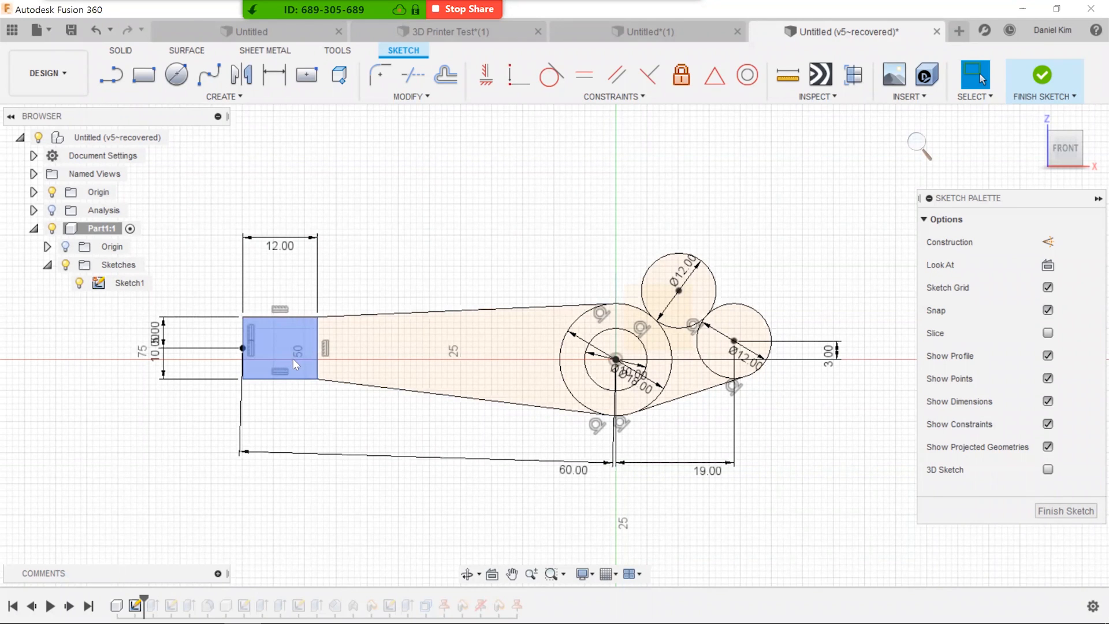
{"action": "key", "text": "ctrl+z"}
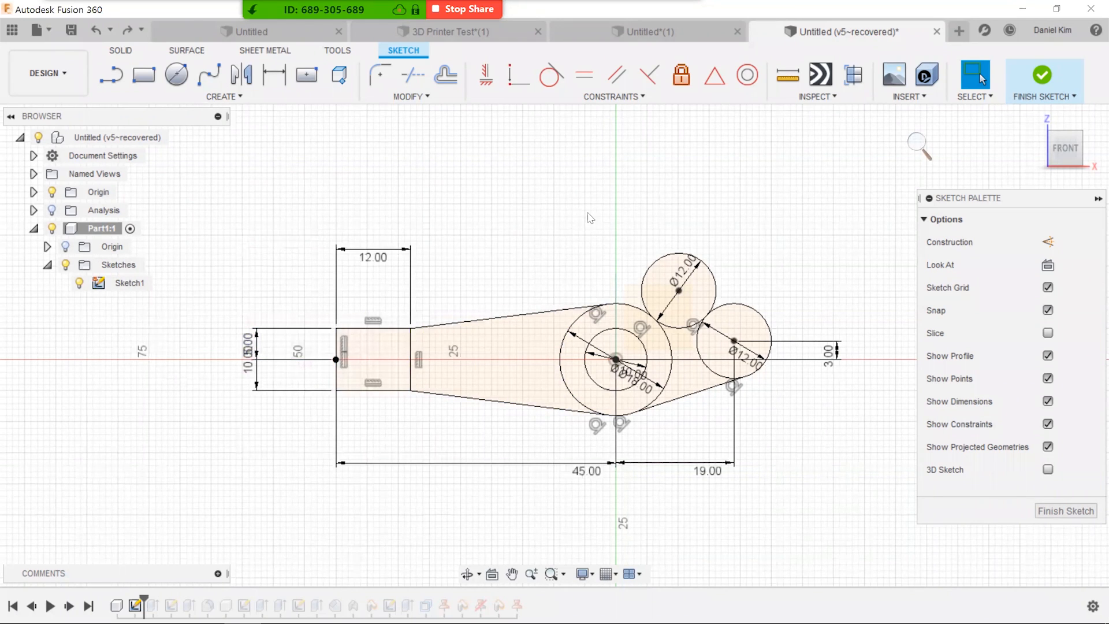
- Sketch a slightly sloped line in the empty space above the arm profile
{"action": "scroll", "coordinate": [590, 214], "scroll_direction": "down", "scroll_amount": 6}
{"action": "middle_click_drag", "start_coordinate": [593, 217], "coordinate": [542, 298]}
{"action": "scroll", "coordinate": [530, 285], "scroll_direction": "up", "scroll_amount": 3}
{"action": "key", "text": "l"}
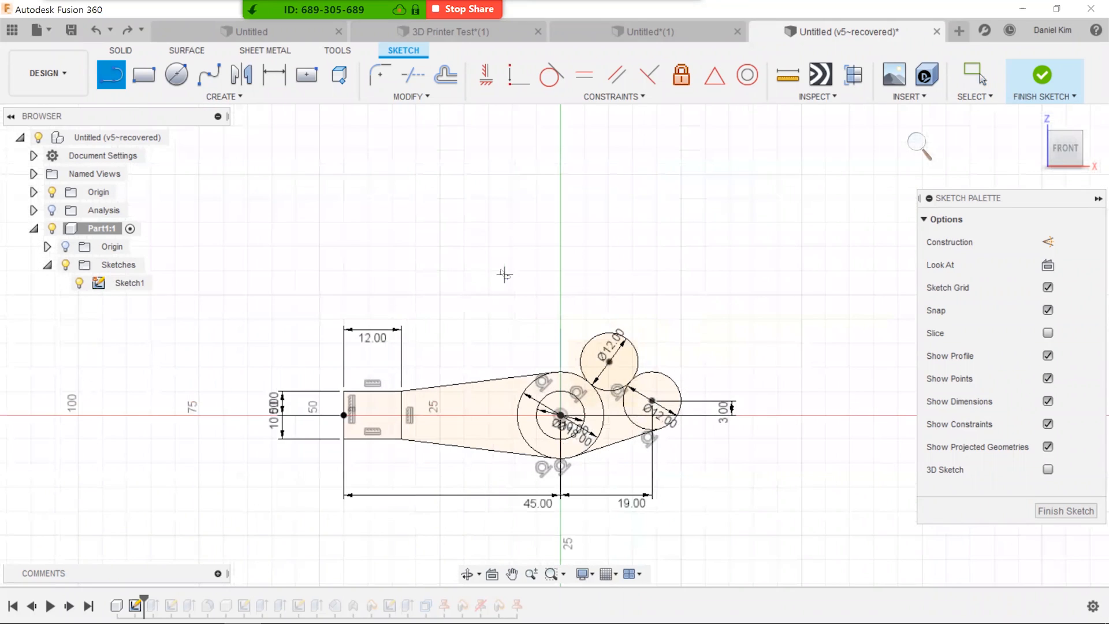
{"action": "left_click", "coordinate": [475, 268]}
{"action": "left_click", "coordinate": [680, 259]}
{"action": "key", "text": "Escape"}
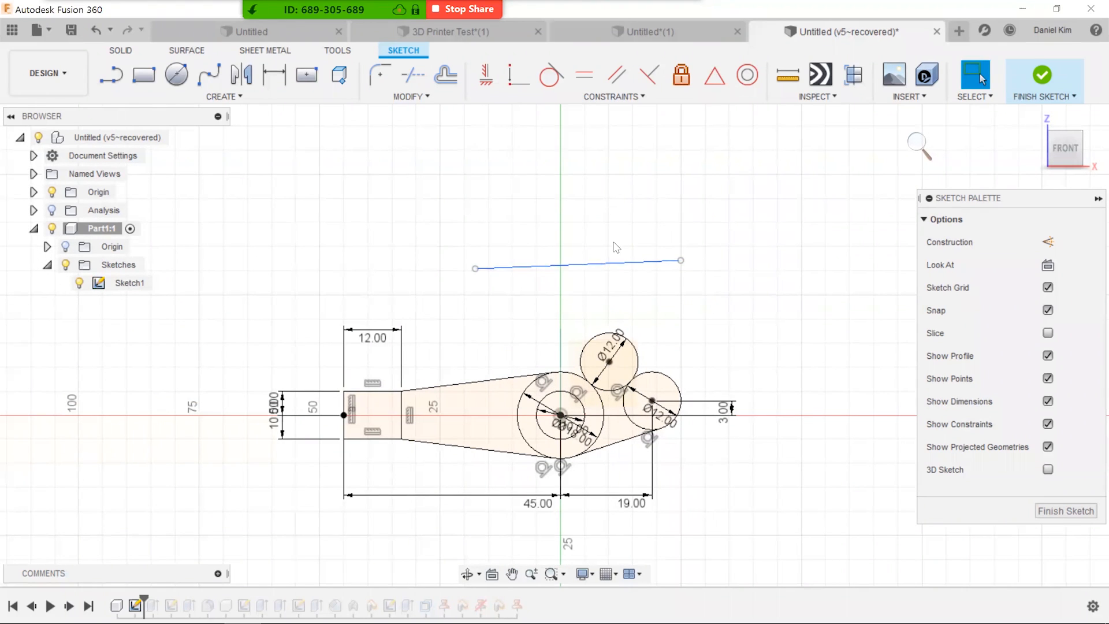
- Move the sloped line farther above the arm profile and dimension its horizontal length
{"action": "left_click_drag", "start_coordinate": [600, 264], "coordinate": [619, 229]}
{"action": "mouse_move", "coordinate": [637, 184]}
{"action": "left_mouse_down"}
{"action": "mouse_move", "coordinate": [618, 225]}
{"action": "mouse_move", "coordinate": [592, 205]}
{"action": "left_mouse_up"}
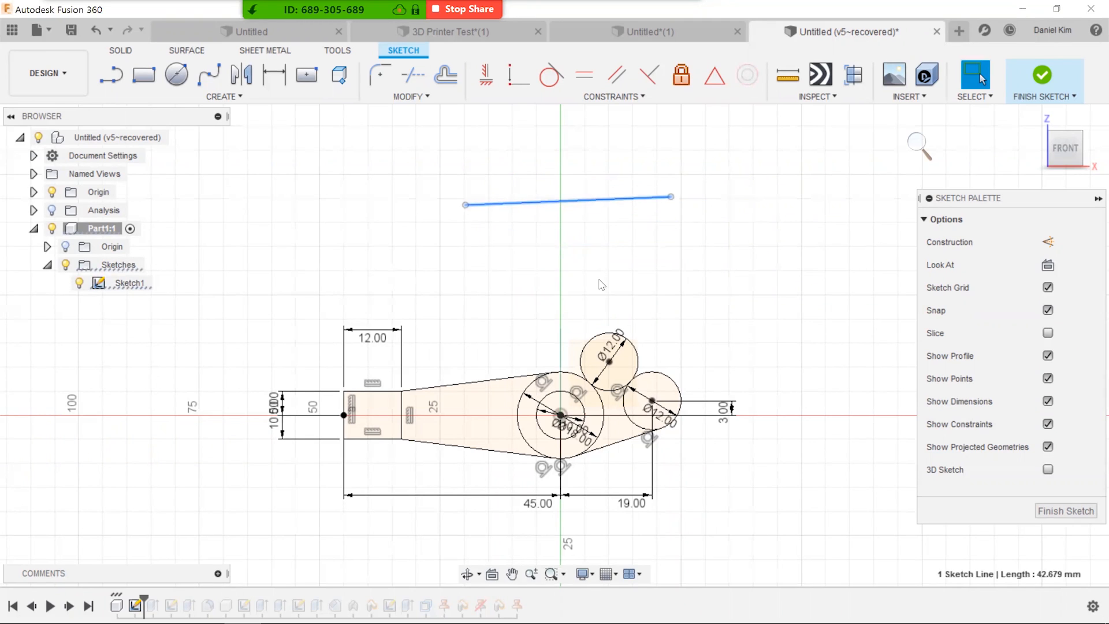
{"action": "key", "text": "d"}
{"action": "left_click", "coordinate": [604, 251]}
{"action": "key", "text": "Return"}
{"action": "key", "text": "Escape"}
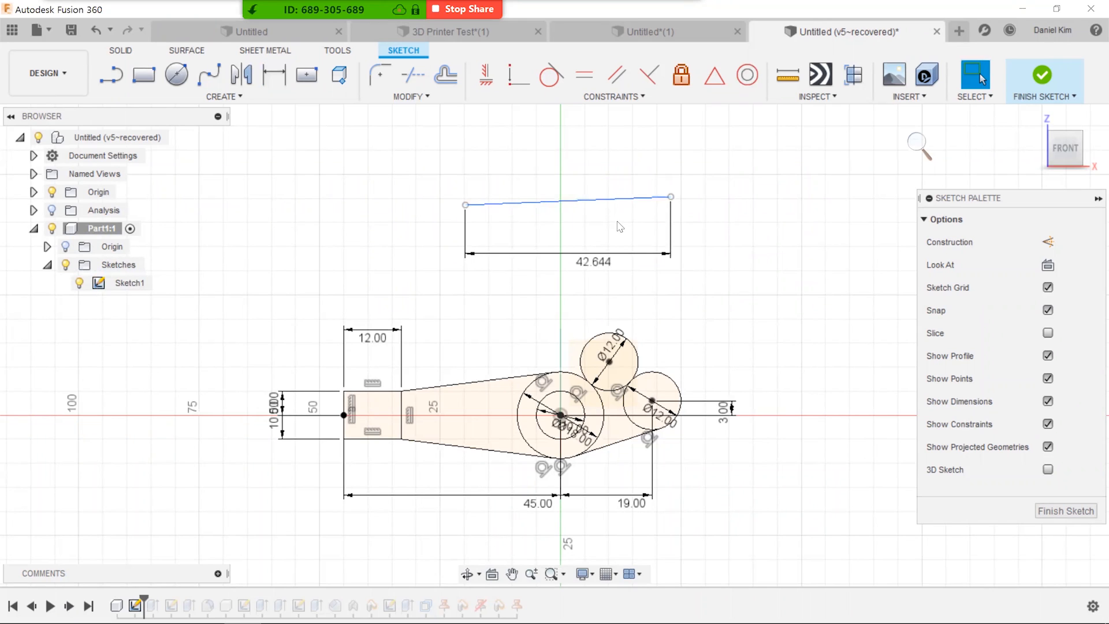
- Apply a horizontal constraint to the sloped line above the arm profile
{"action": "left_click", "coordinate": [595, 199]}
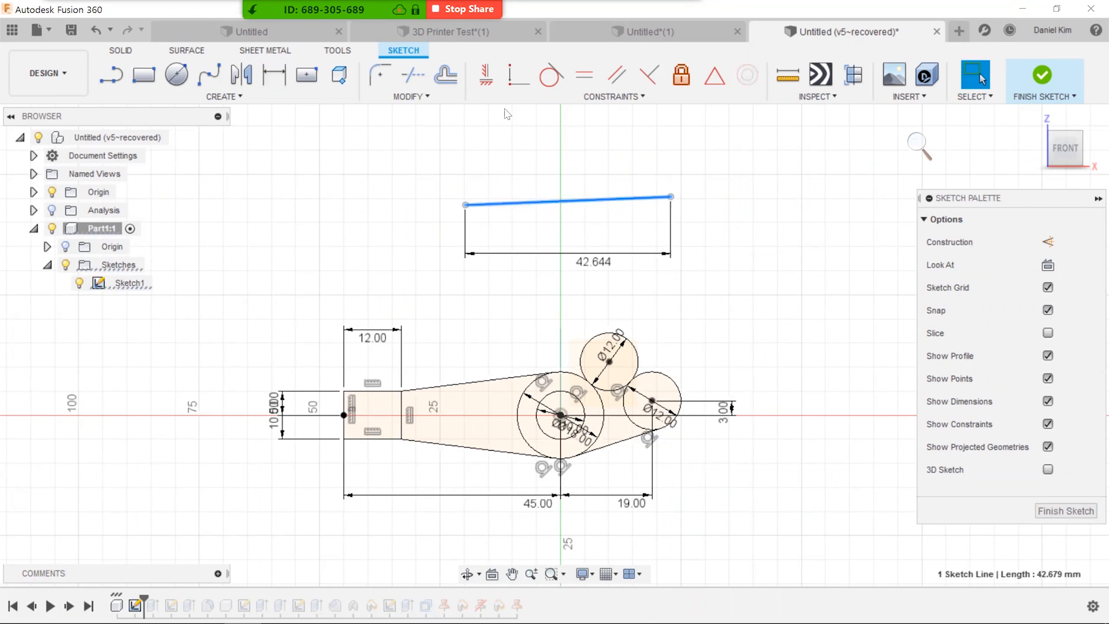
{"action": "left_click", "coordinate": [486, 74]}
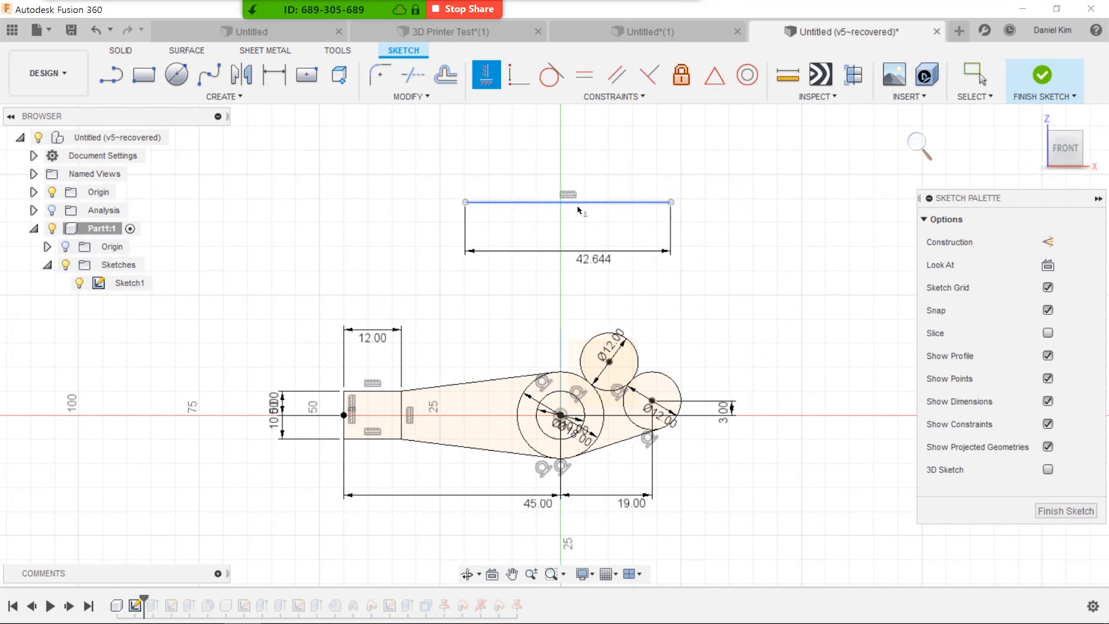
{"action": "key", "text": "Escape"}
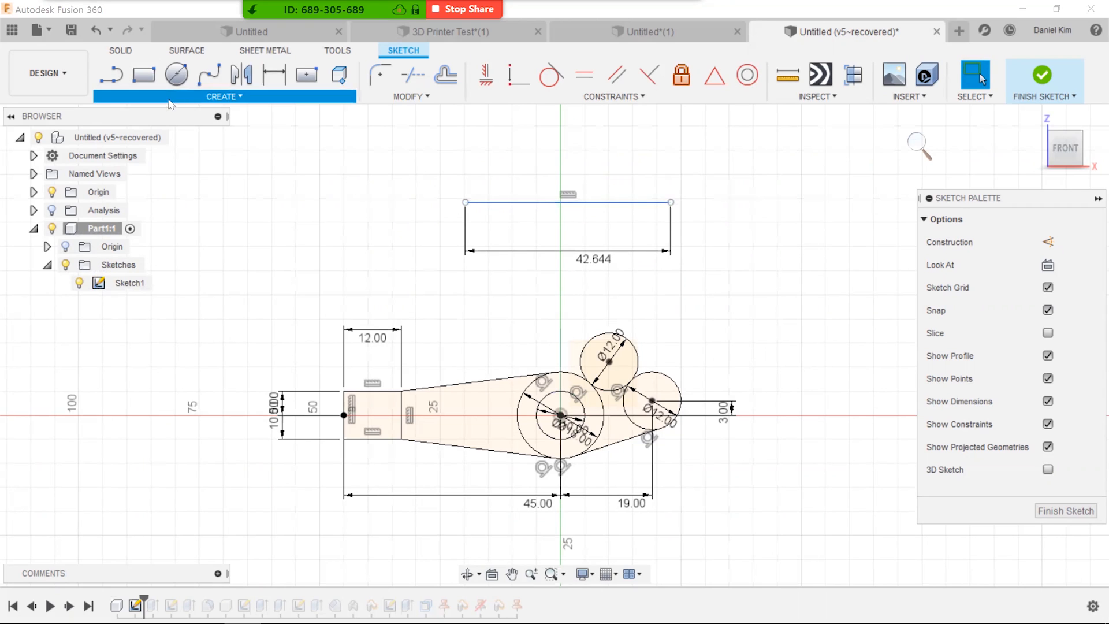
{"action": "left_click", "coordinate": [223, 96]}
{"action": "left_click", "coordinate": [181, 284]}
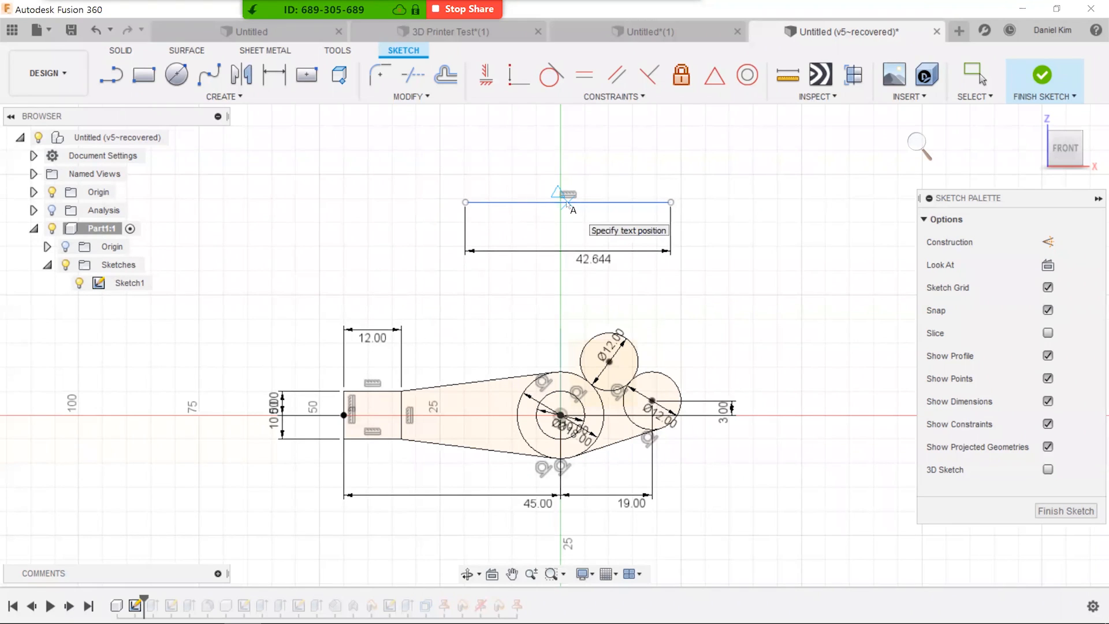
{"action": "left_click", "coordinate": [568, 202]}
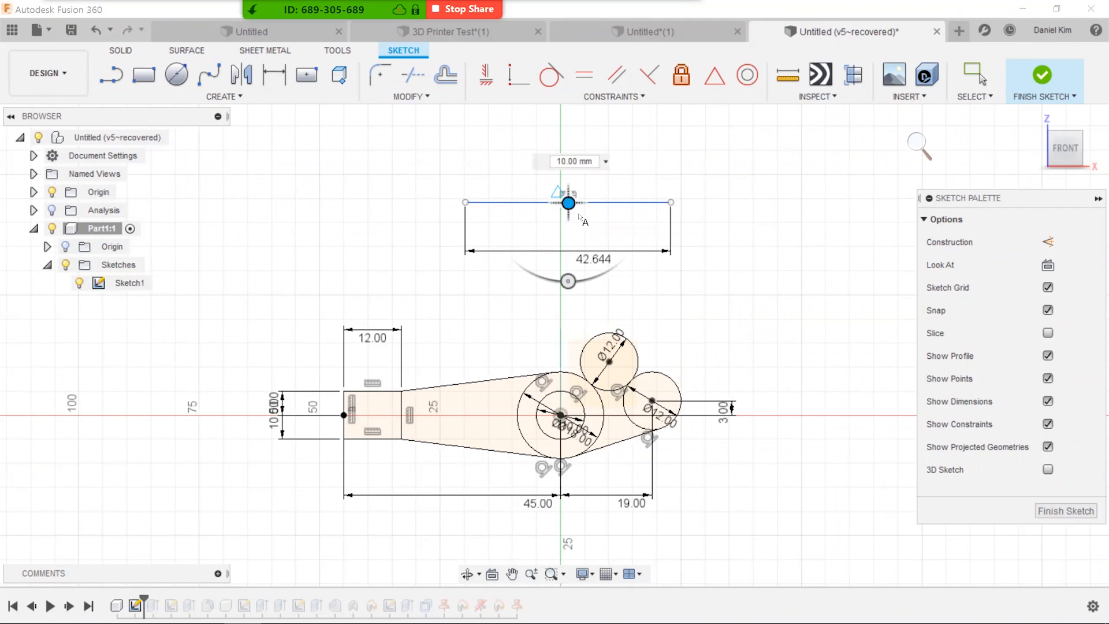
{"action": "key", "text": "Escape"}
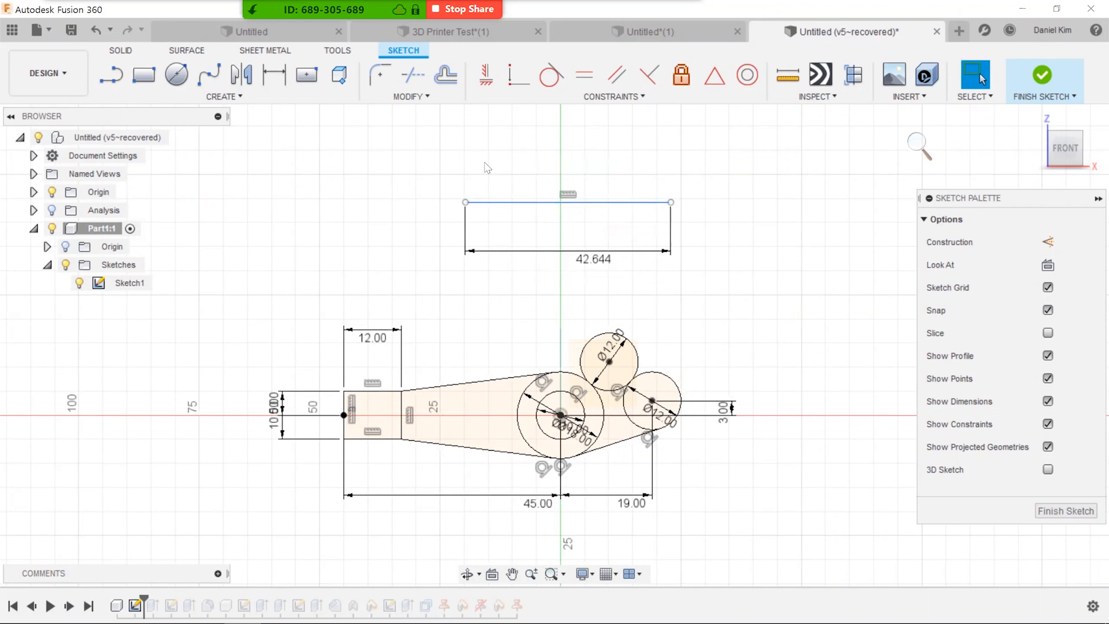
{"action": "right_click", "coordinate": [327, 177]}
{"action": "left_click", "coordinate": [327, 136]}
- Place a sketch point at the midpoint of the horizontal line above the arm
{"action": "left_click", "coordinate": [224, 96]}
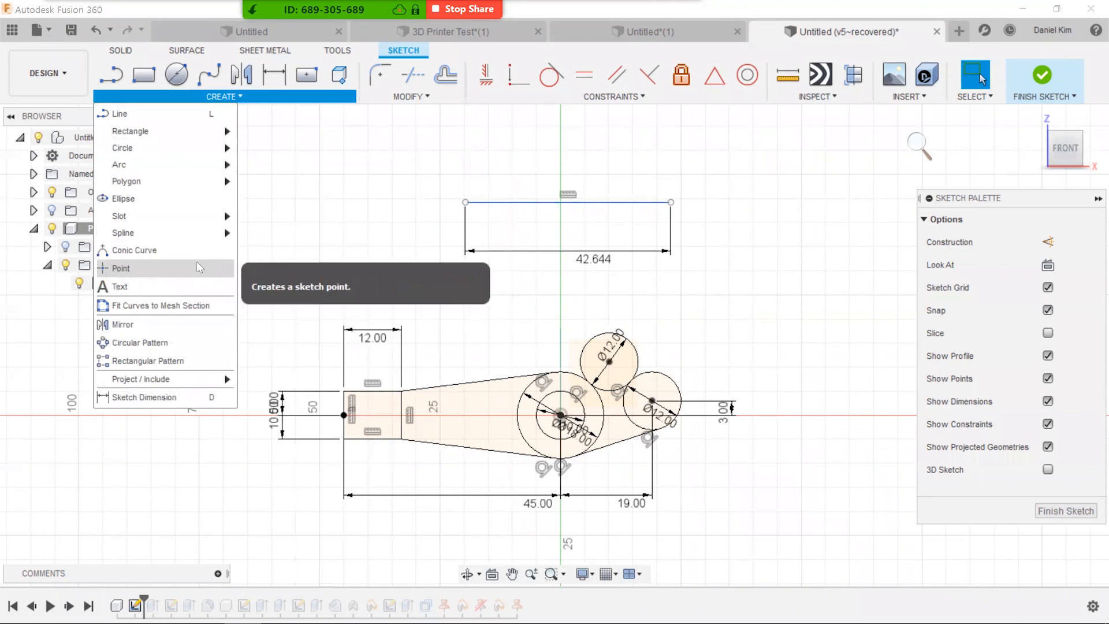
{"action": "left_click", "coordinate": [202, 269]}
{"action": "left_click", "coordinate": [568, 202]}
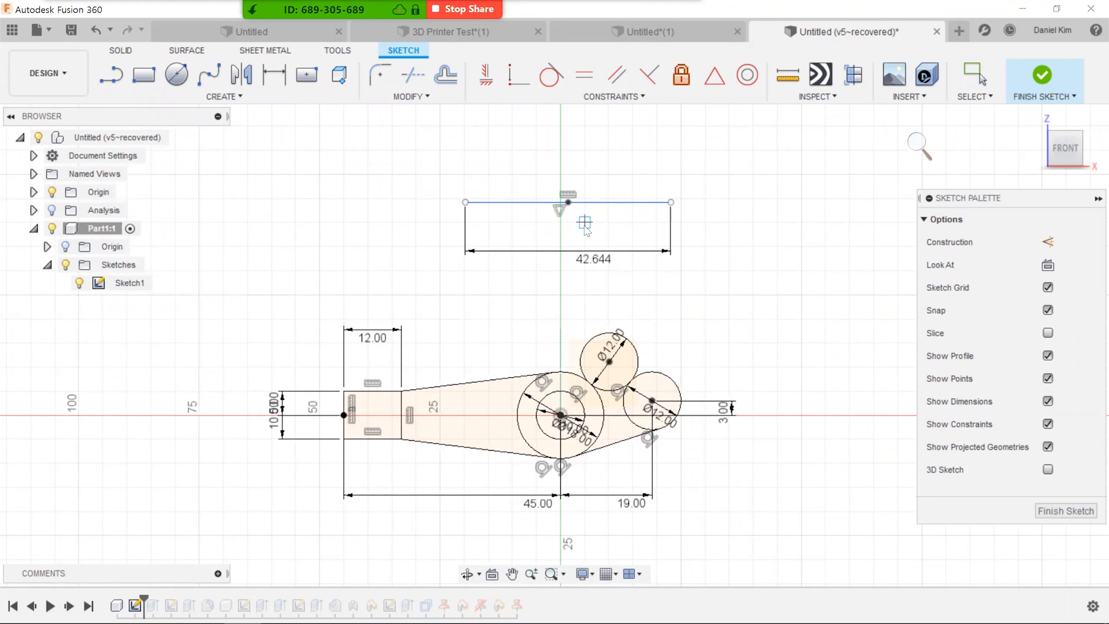
{"action": "key", "text": "Escape"}
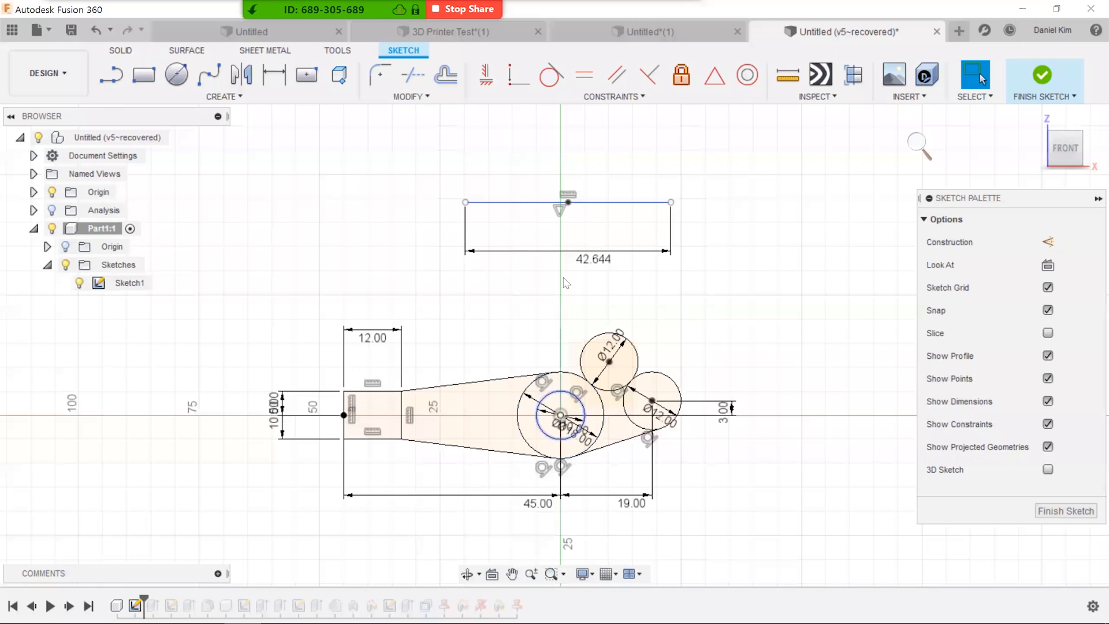
- Vertically align the line's midpoint with the sketch origin using a Horizontal/Vertical constraint
{"action": "left_click", "coordinate": [487, 76]}
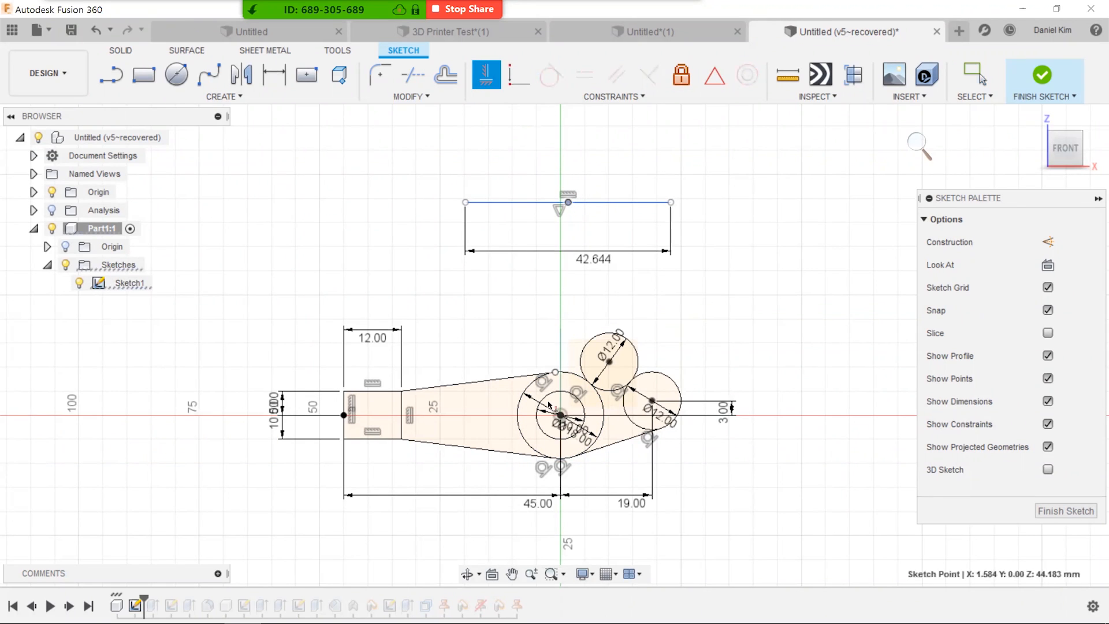
{"action": "left_click", "coordinate": [561, 416]}
{"action": "key", "text": "Escape"}
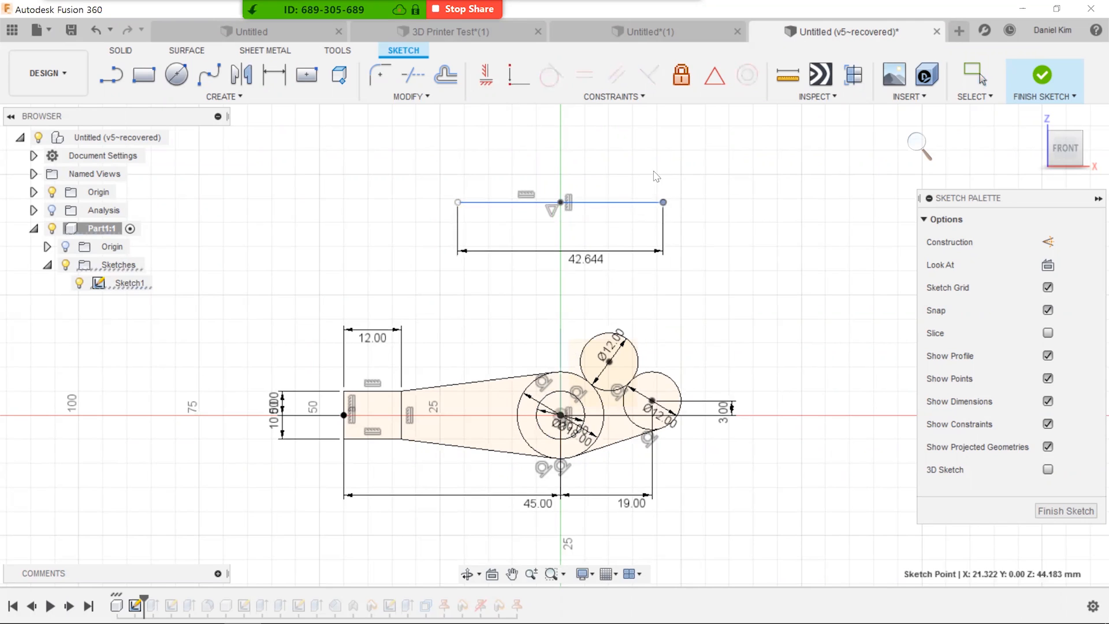
- Dimension the vertical distance from the sketch origin to the horizontal line as 50 mm
{"action": "mouse_move", "coordinate": [627, 206]}
{"action": "left_mouse_down"}
{"action": "mouse_move", "coordinate": [627, 183]}
{"action": "mouse_move", "coordinate": [612, 250]}
{"action": "mouse_move", "coordinate": [602, 221]}
{"action": "left_mouse_up"}
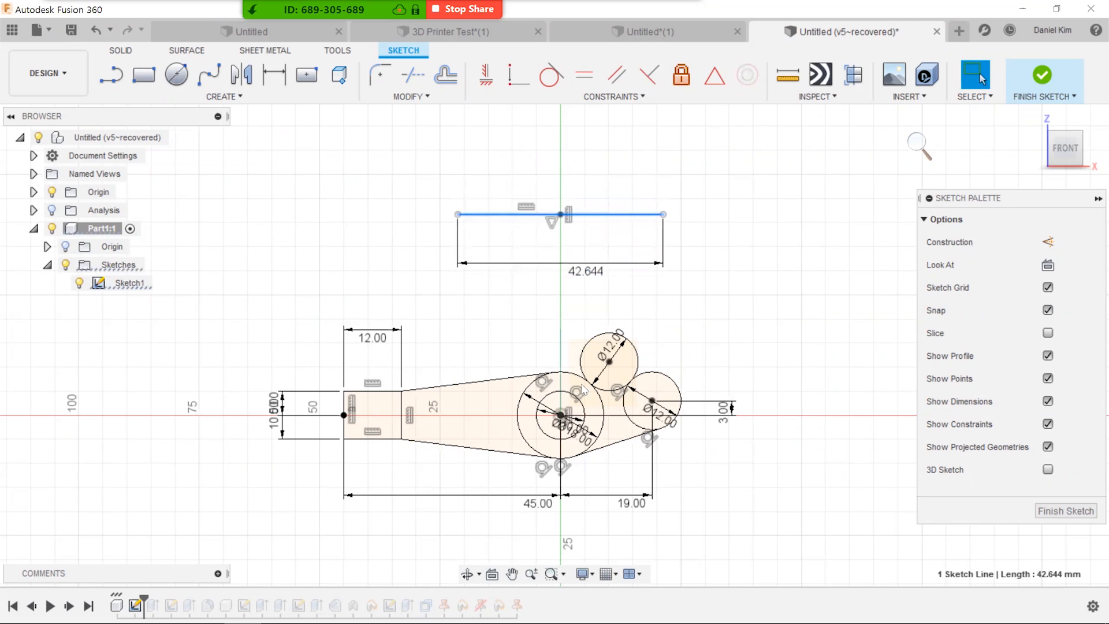
{"action": "key", "text": "d"}
{"action": "left_click", "coordinate": [559, 416]}
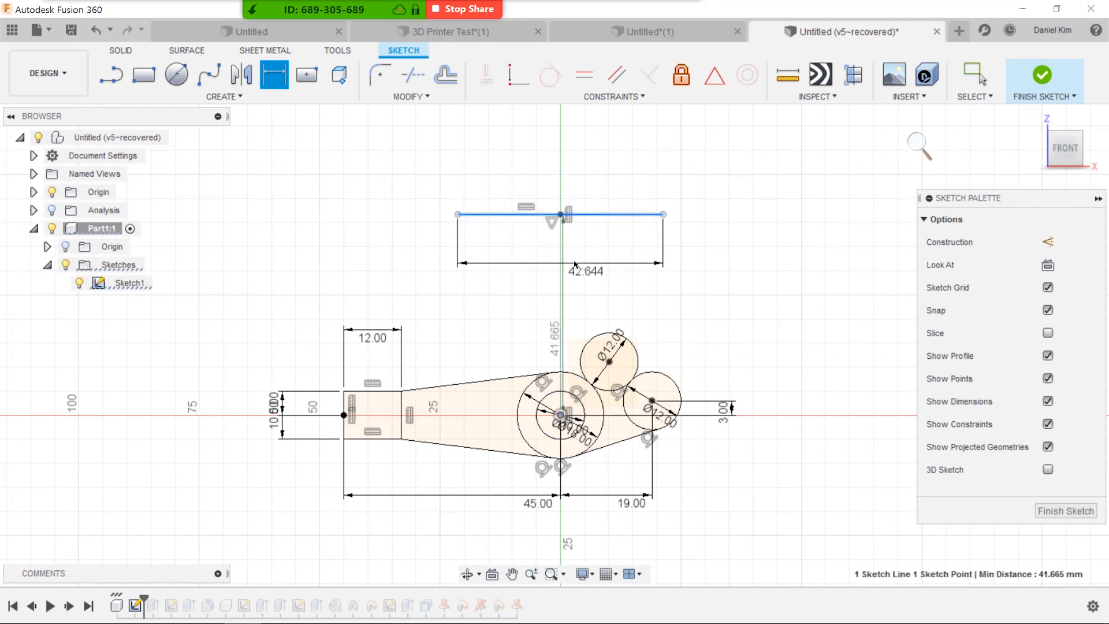
{"action": "left_click", "coordinate": [743, 241]}
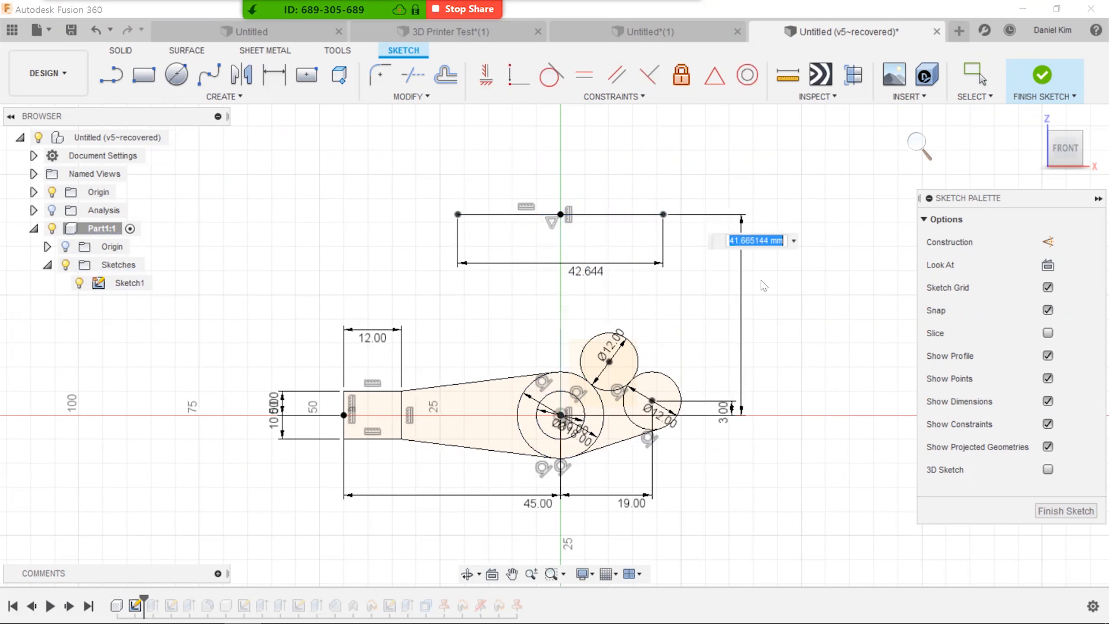
{"action": "type", "text": "50"}
{"action": "key", "text": "Return"}
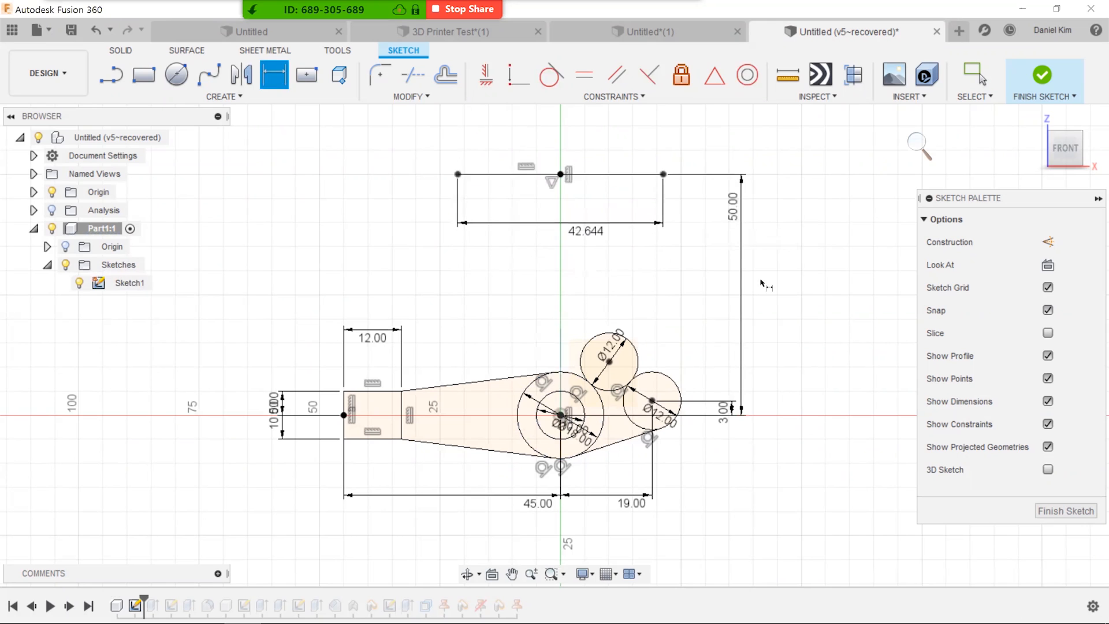
{"action": "key", "text": "Escape"}
- Delete the horizontal line above the arm together with its midpoint and dimensions
{"action": "left_click", "coordinate": [600, 174]}
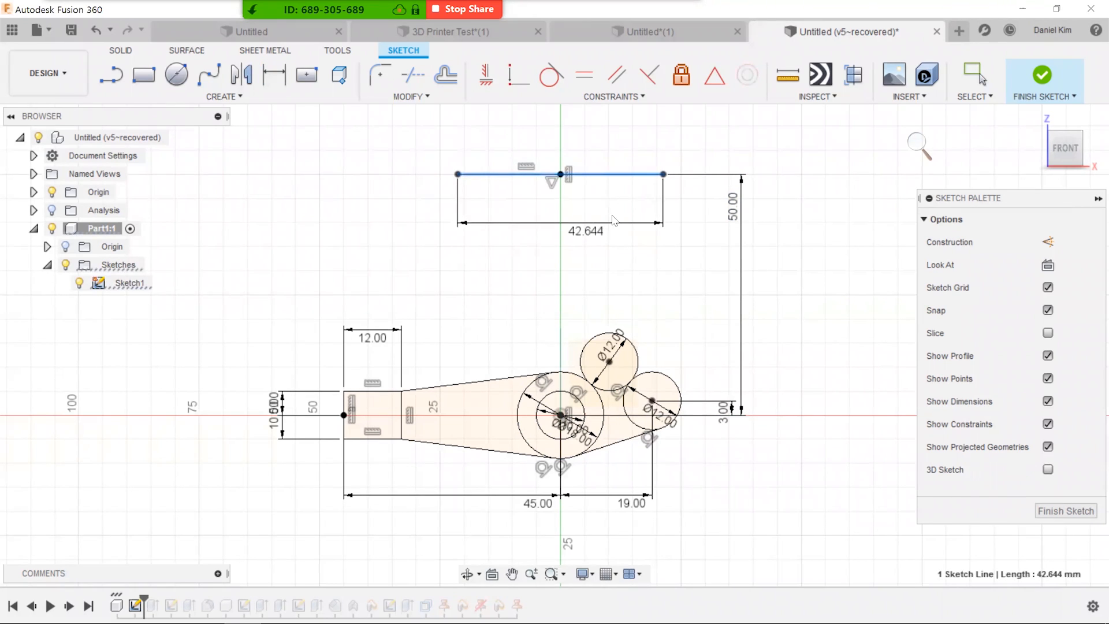
{"action": "scroll", "coordinate": [611, 236], "scroll_direction": "down", "scroll_amount": 2}
{"action": "left_click_drag", "start_coordinate": [448, 160], "coordinate": [766, 283]}
{"action": "key", "text": "Delete"}
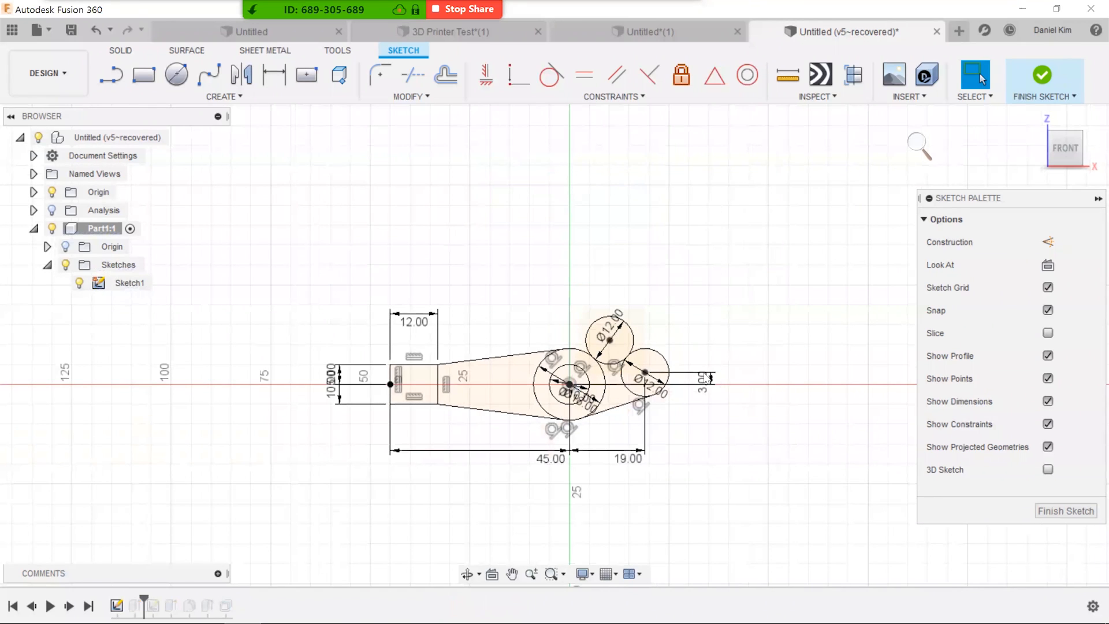
- Finish editing Sketch1 and roll the timeline forward to just after Part1's first extrusion
{"action": "scroll", "coordinate": [706, 404], "scroll_direction": "up", "scroll_amount": 3}
{"action": "middle_click_drag", "start_coordinate": [791, 444], "coordinate": [879, 427]}
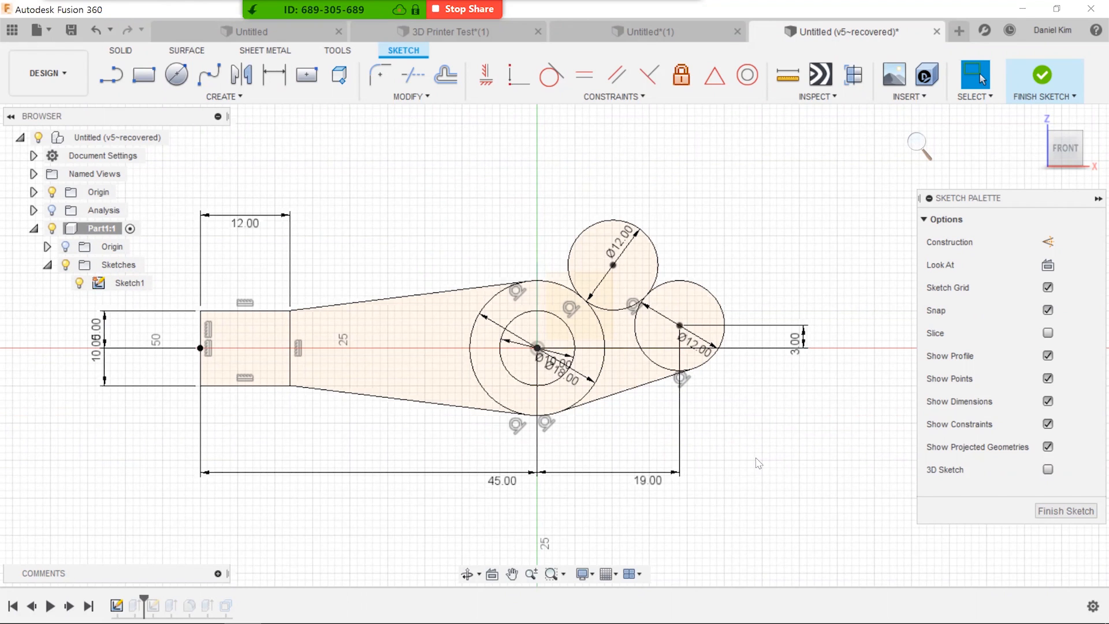
{"action": "scroll", "coordinate": [729, 439], "scroll_direction": "down", "scroll_amount": 2}
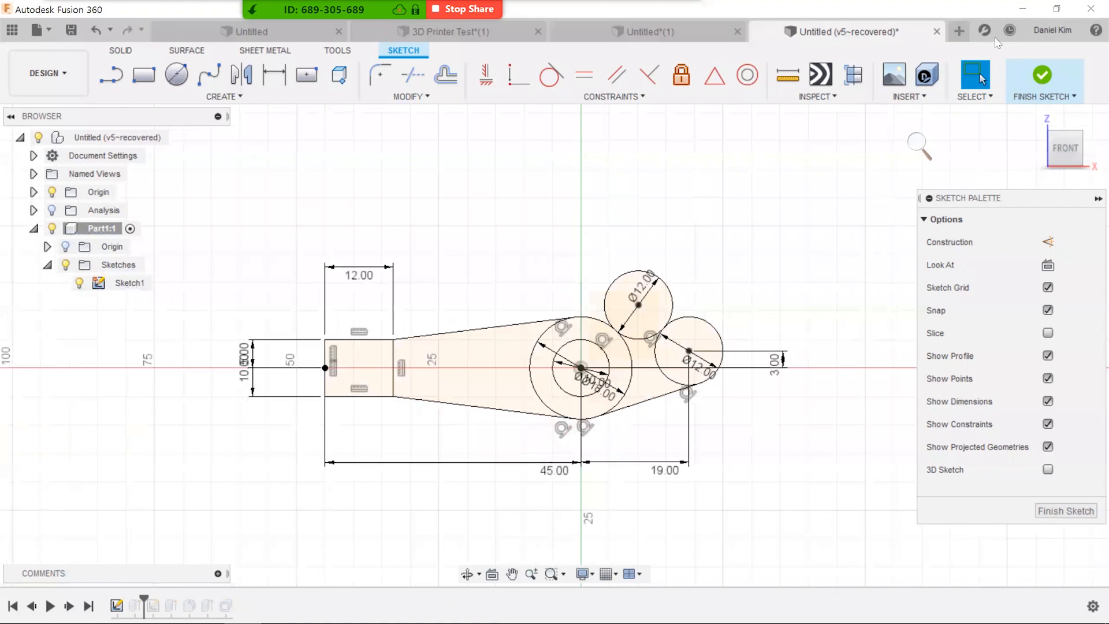
{"action": "left_click", "coordinate": [1041, 75]}
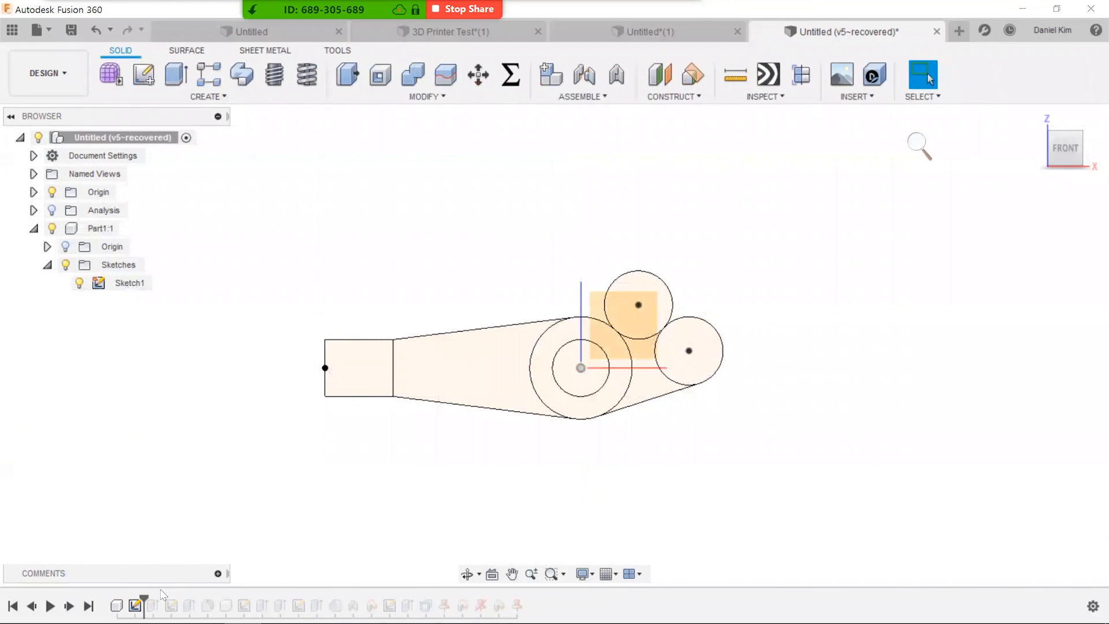
{"action": "left_click_drag", "start_coordinate": [145, 596], "coordinate": [162, 600]}
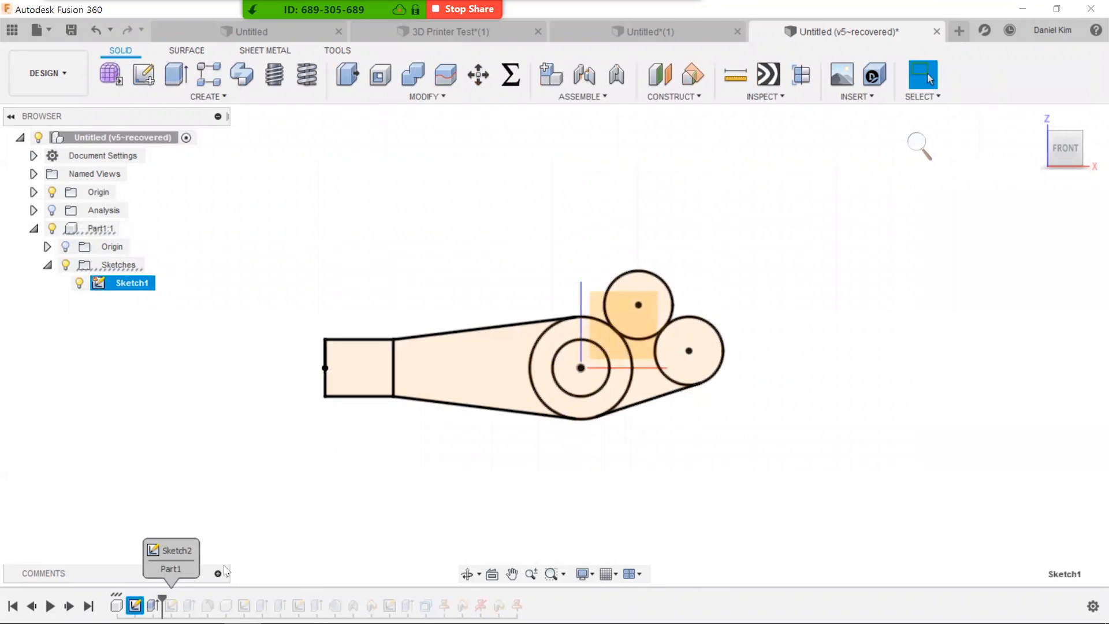
{"action": "mouse_move", "coordinate": [461, 495]}
{"action": "middle_mouse_down", "text": "shift"}
{"action": "mouse_move", "coordinate": [575, 475]}
{"action": "mouse_move", "coordinate": [531, 519]}
{"action": "mouse_move", "coordinate": [385, 487]}
{"action": "middle_mouse_up", "text": "shift"}
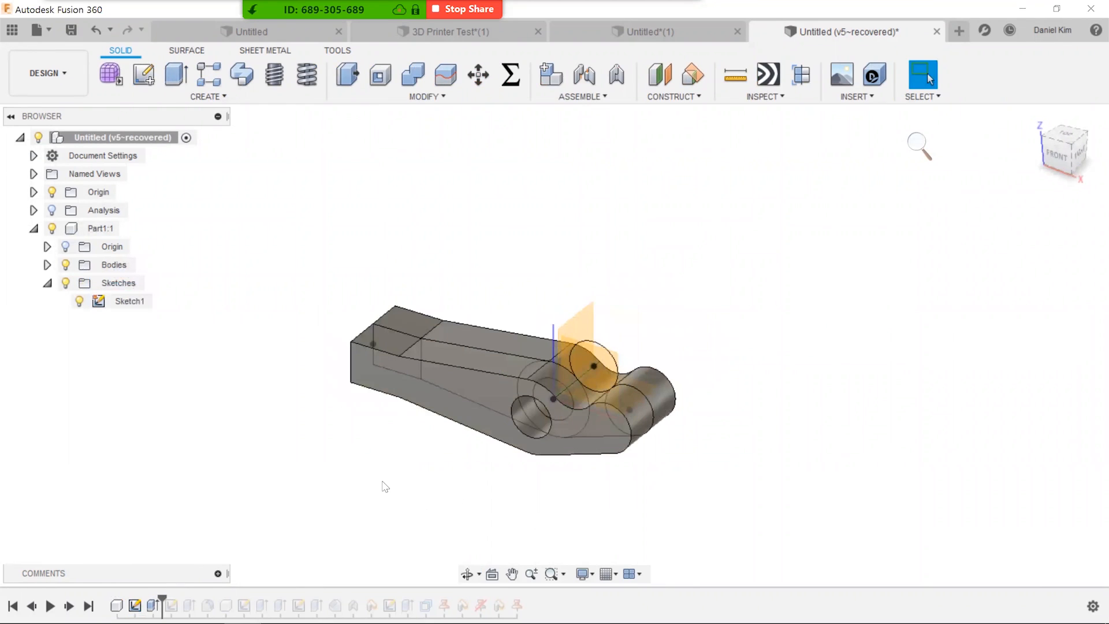
- Open Part1's first extrusion for editing, activate Part1 to isolate its timeline, and accept the extrusion settings as they are
{"action": "right_click", "coordinate": [153, 606]}
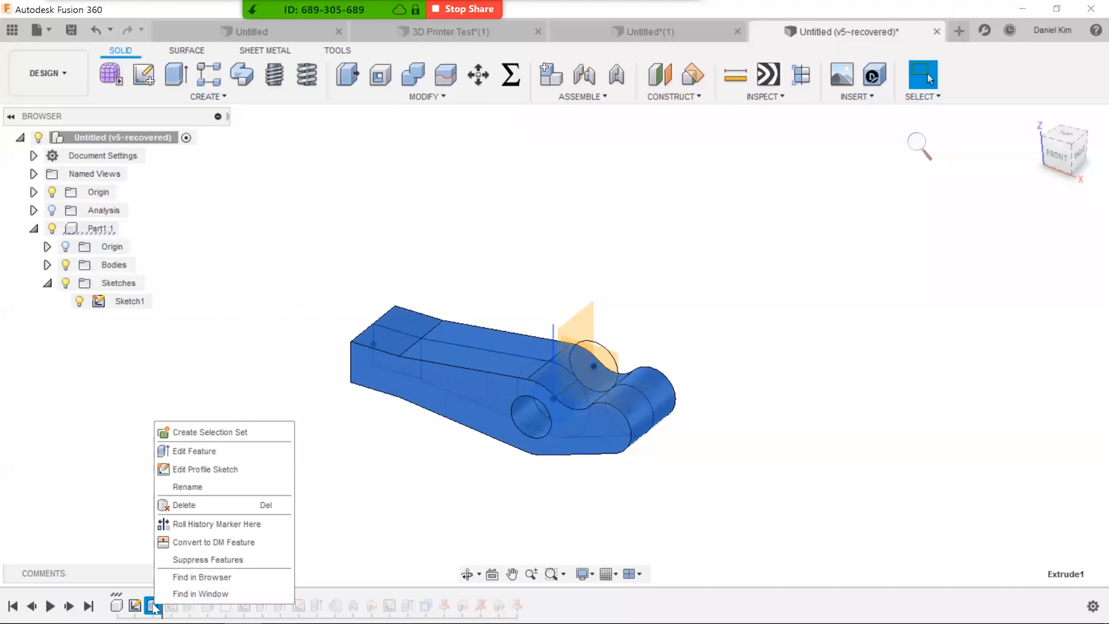
{"action": "left_click", "coordinate": [196, 451]}
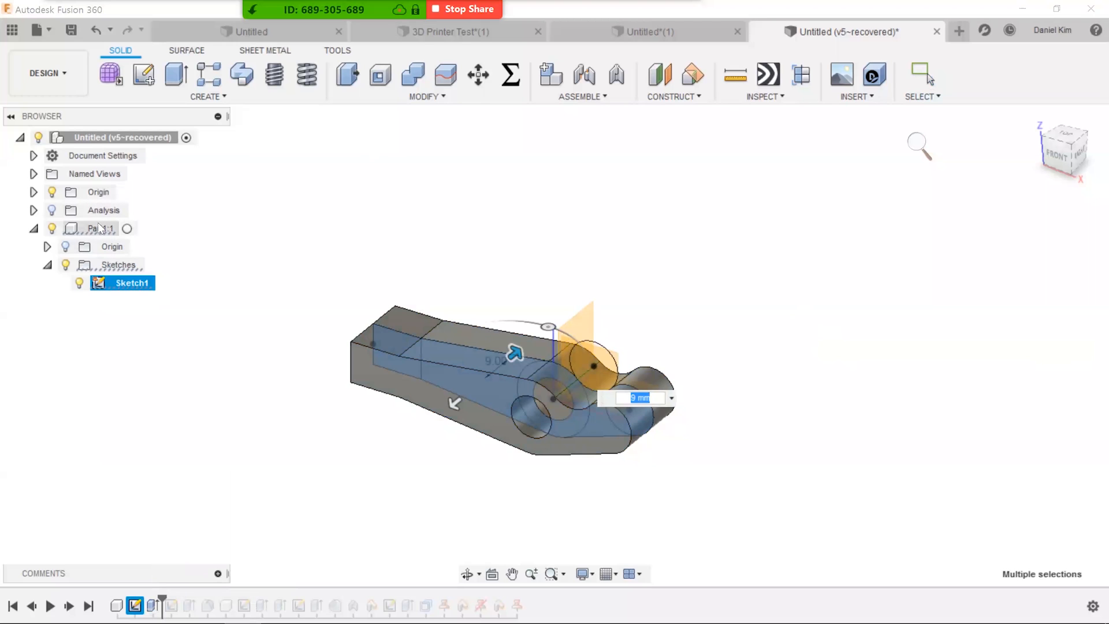
{"action": "left_click", "coordinate": [126, 230]}
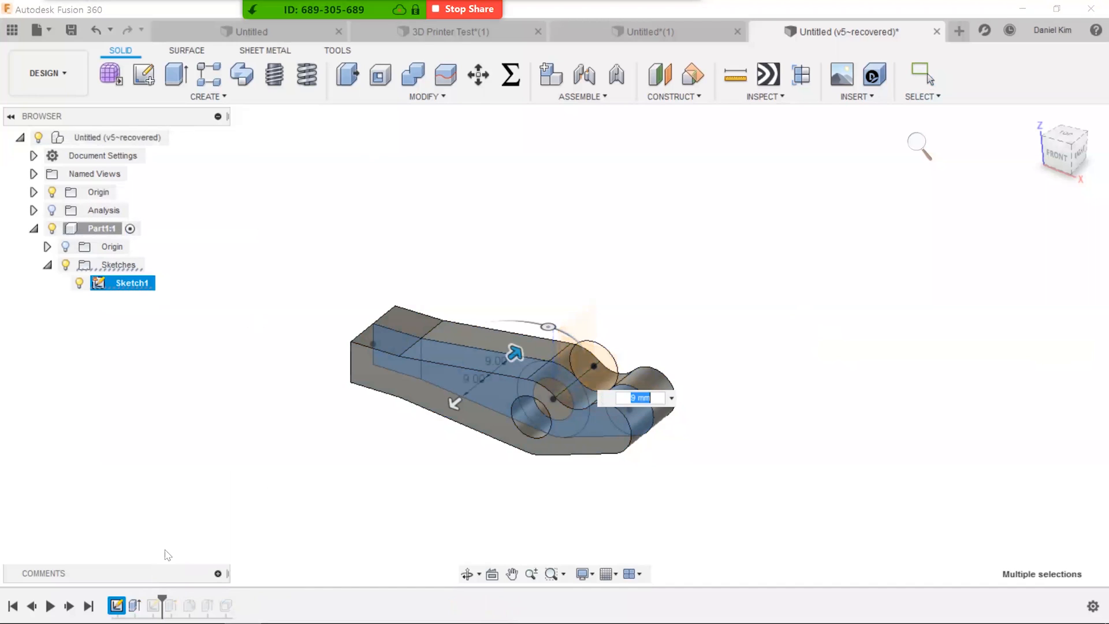
{"action": "key", "text": "Return"}
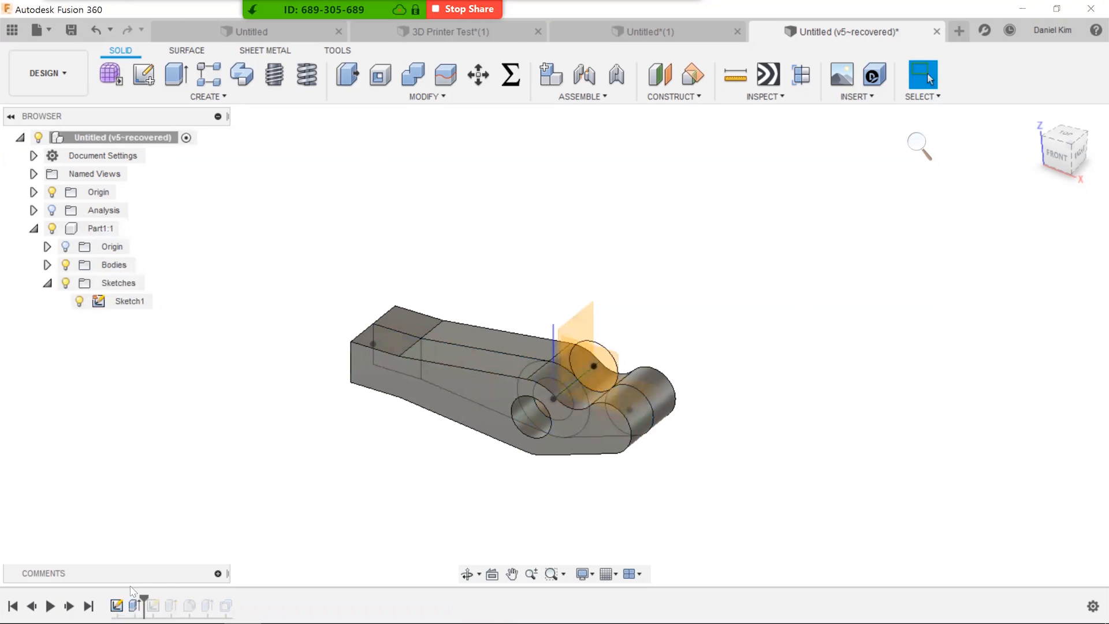
- Reopen the arm extrusion from Part1's own timeline to review its distance settings, and close it without changes
{"action": "right_click", "coordinate": [134, 606]}
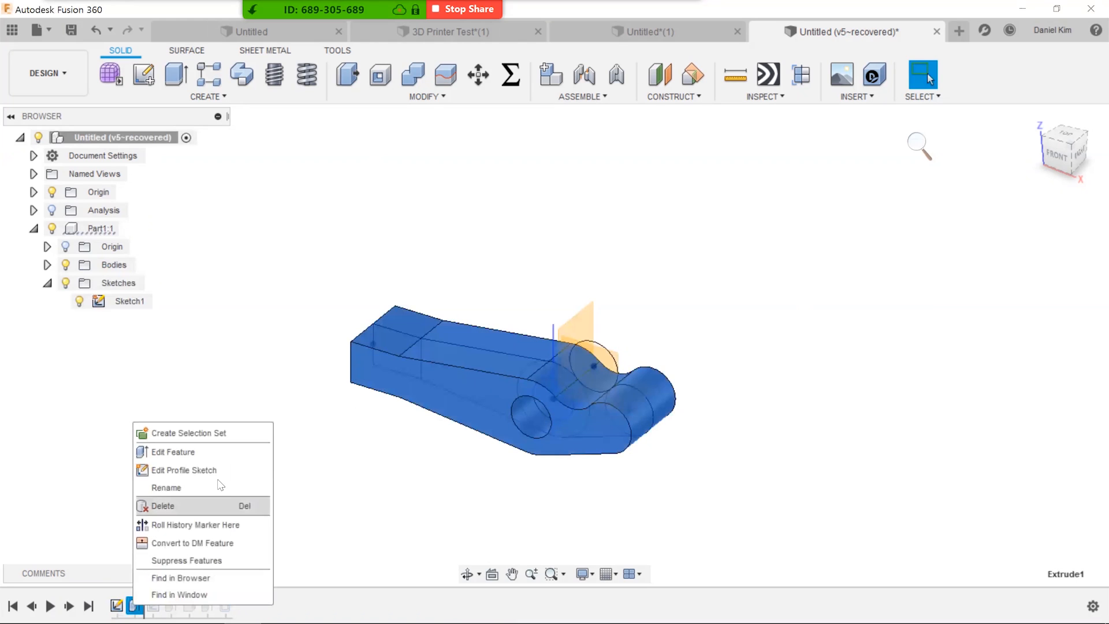
{"action": "left_click", "coordinate": [173, 451]}
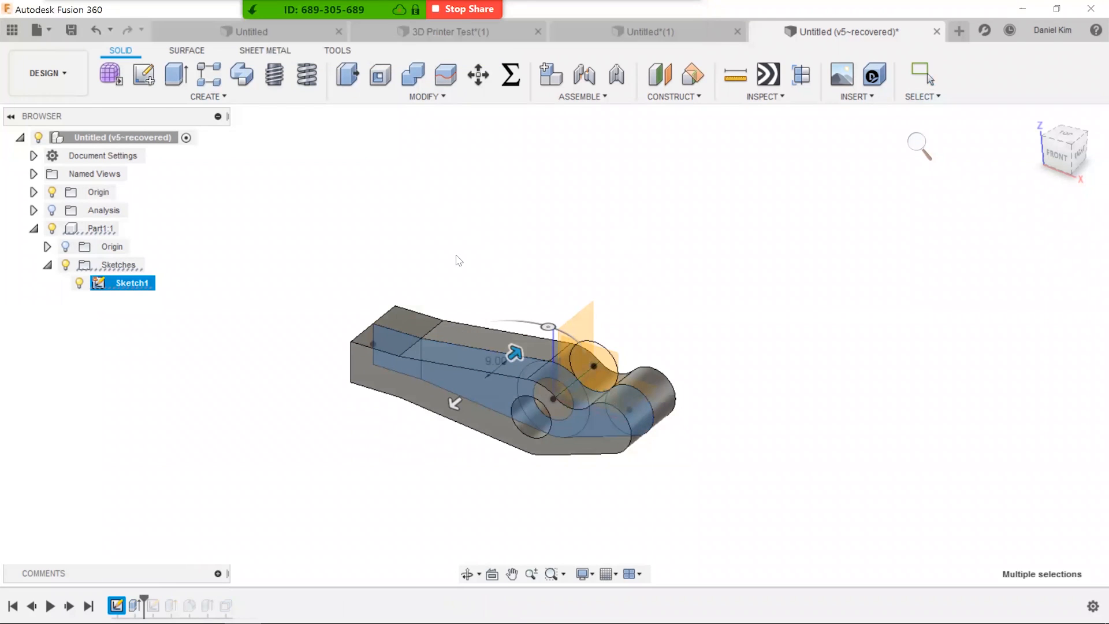
{"action": "key", "text": "Return"}
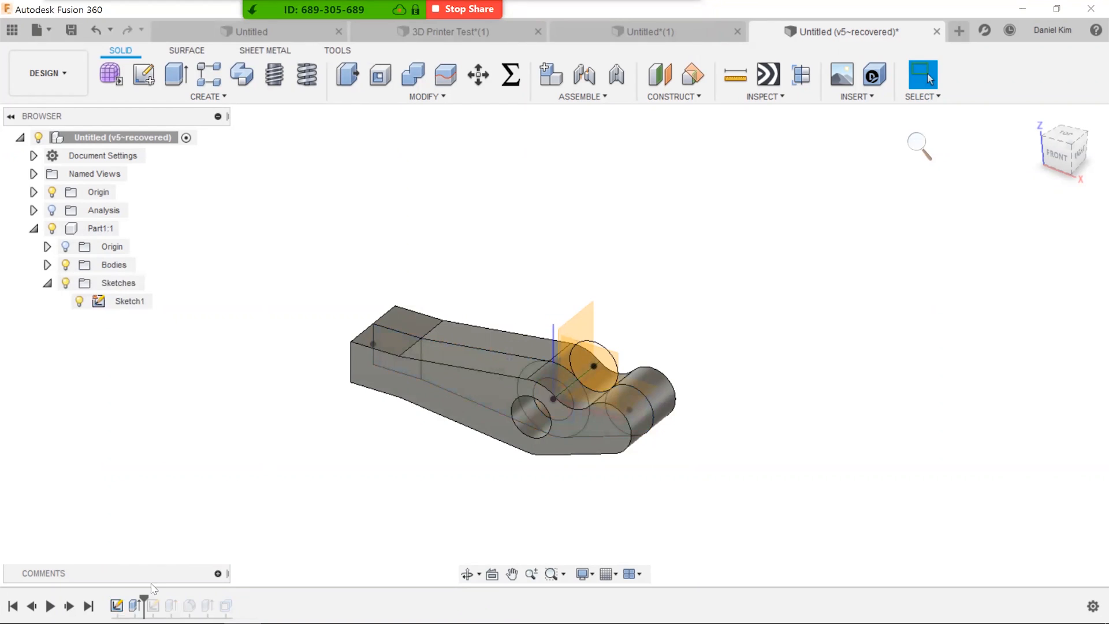
- Roll the timeline forward to just after Part1's Sketch2, hide Sketch1, and show Sketch2
{"action": "left_click_drag", "start_coordinate": [144, 602], "coordinate": [180, 602]}
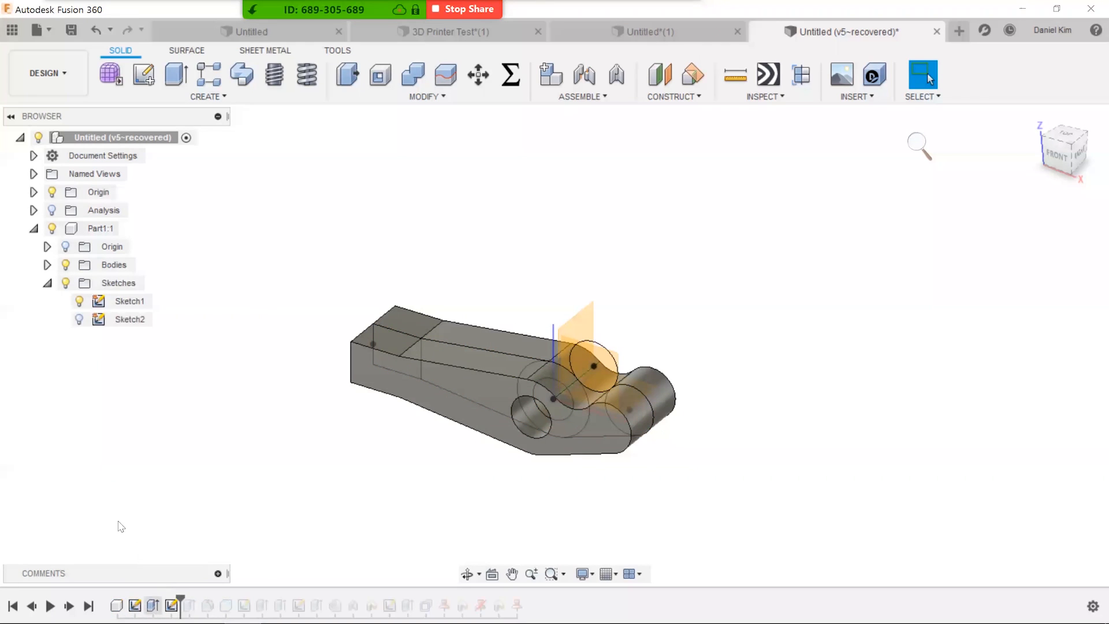
{"action": "left_click", "coordinate": [79, 301]}
{"action": "left_click", "coordinate": [79, 319]}
- Open Part1's Sketch2, containing the circle and slot rectangle on the arm, for editing
{"action": "mouse_move", "coordinate": [799, 354]}
{"action": "middle_mouse_down", "text": "shift"}
{"action": "mouse_move", "coordinate": [772, 407]}
{"action": "mouse_move", "coordinate": [711, 393]}
{"action": "middle_mouse_up", "text": "shift"}
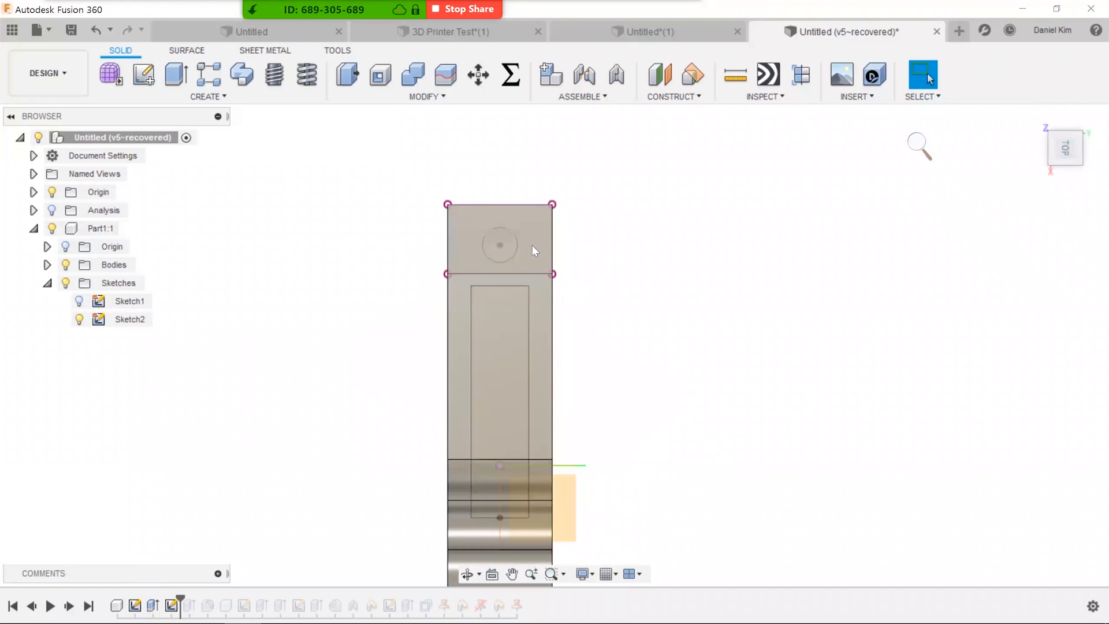
{"action": "scroll", "coordinate": [537, 228], "scroll_direction": "up", "scroll_amount": 5}
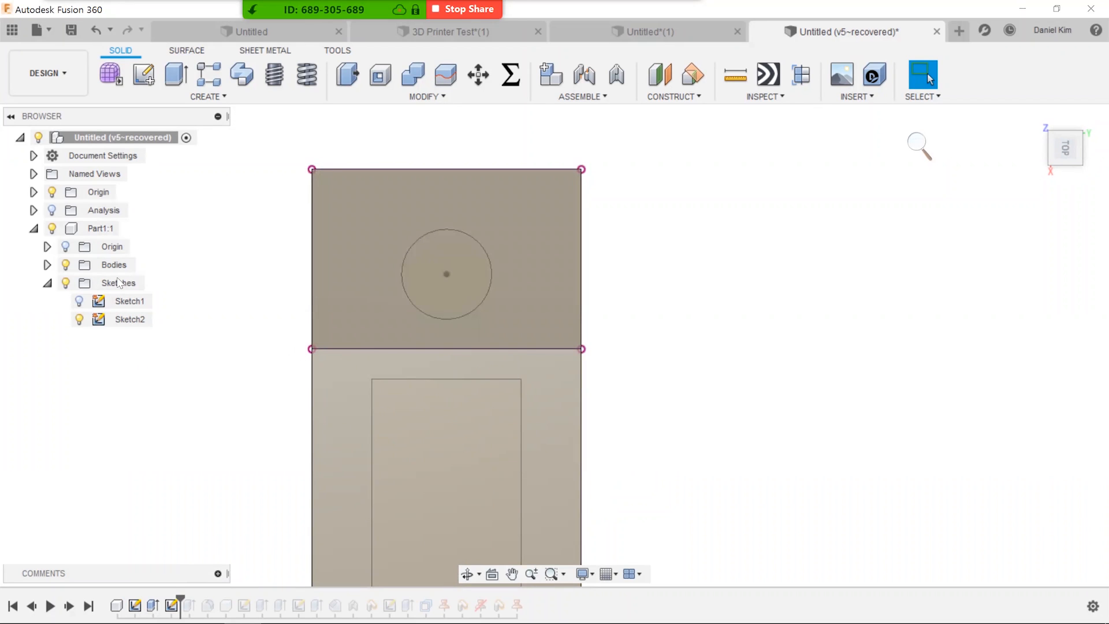
{"action": "right_click", "coordinate": [132, 320]}
{"action": "left_click", "coordinate": [184, 376]}
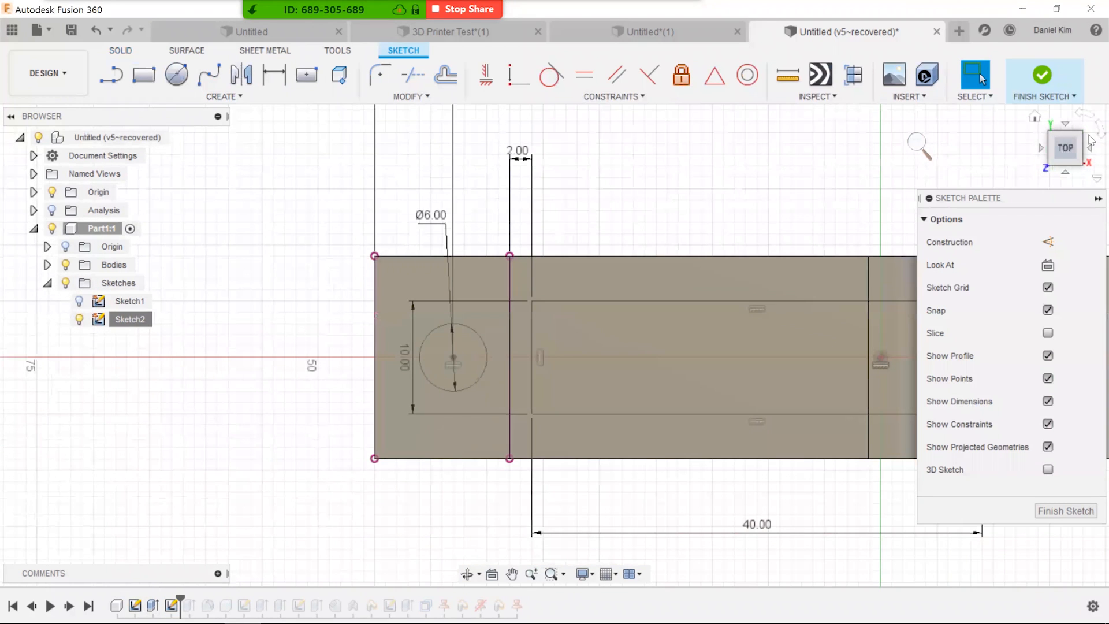
- Rotate the plan view of Sketch2, examine its circle and slot dimensions, and finish the sketch without changes
{"action": "left_click", "coordinate": [1090, 141]}
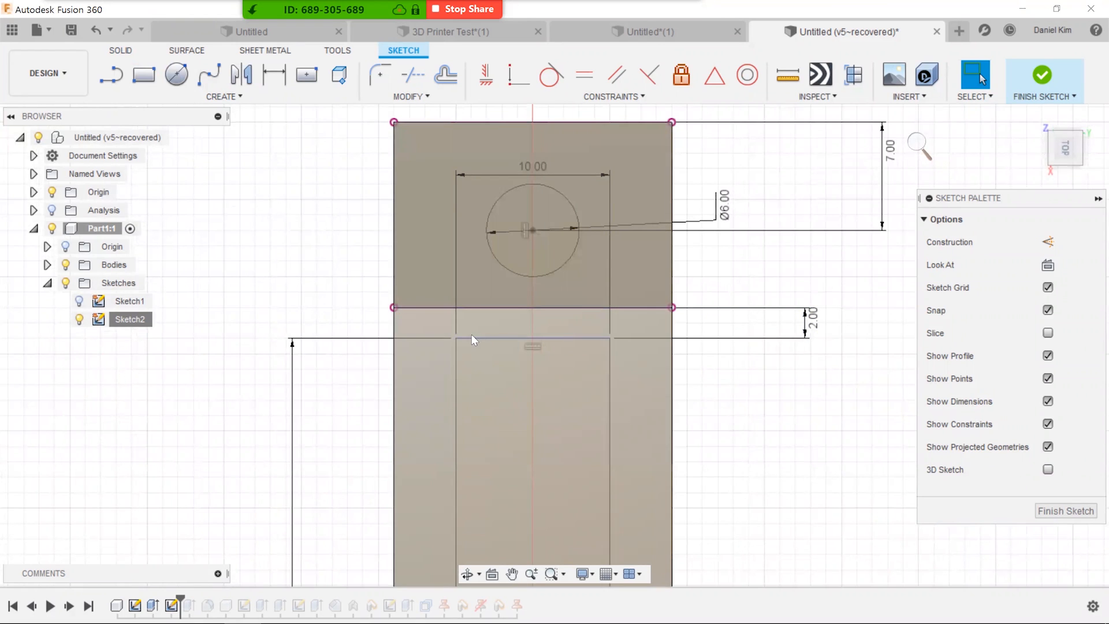
{"action": "scroll", "coordinate": [768, 324], "scroll_direction": "down", "scroll_amount": 4}
{"action": "scroll", "coordinate": [797, 330], "scroll_direction": "up", "scroll_amount": 3}
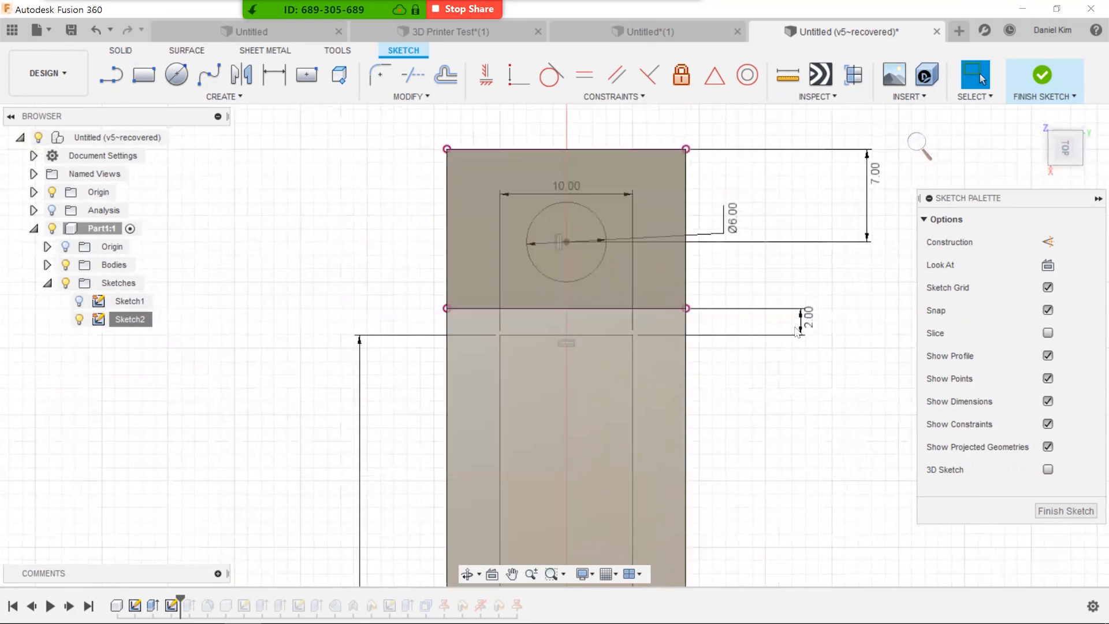
{"action": "scroll", "coordinate": [797, 331], "scroll_direction": "up", "scroll_amount": 1}
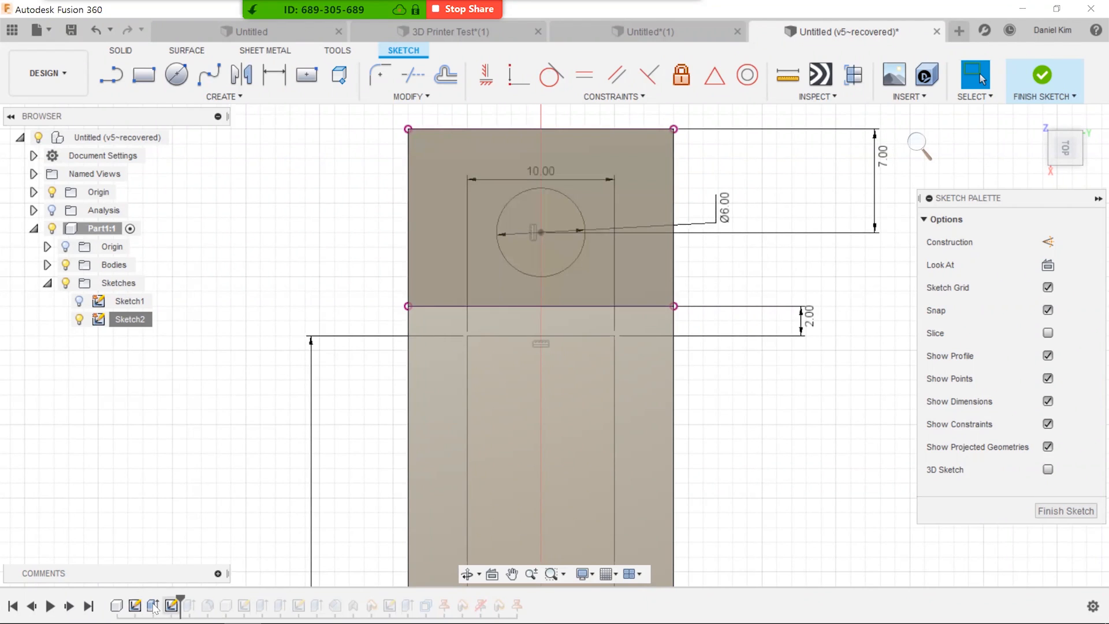
{"action": "left_click", "coordinate": [1061, 74]}
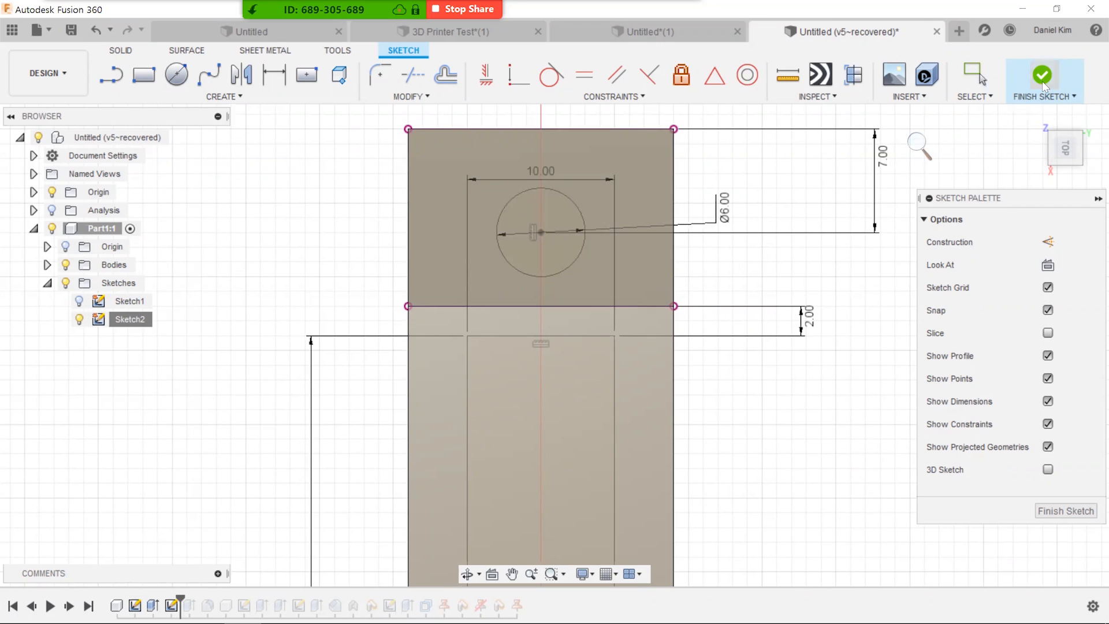
- Try a 12 mm distance for Part1's first extrusion from the assembly timeline, and undo the change
{"action": "right_click", "coordinate": [152, 605]}
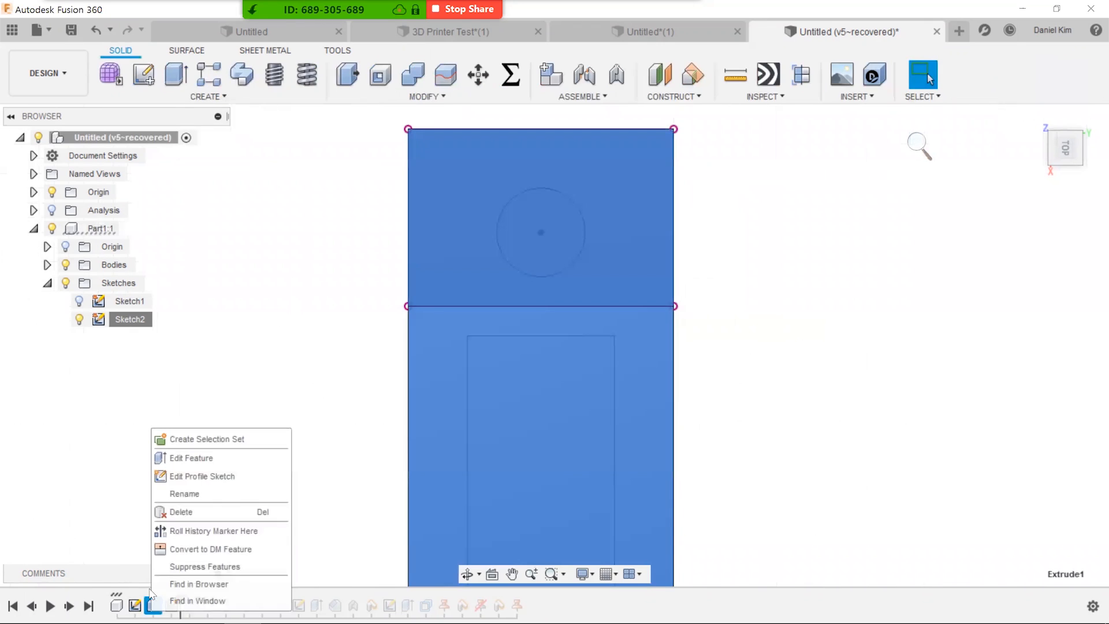
{"action": "left_click", "coordinate": [213, 454]}
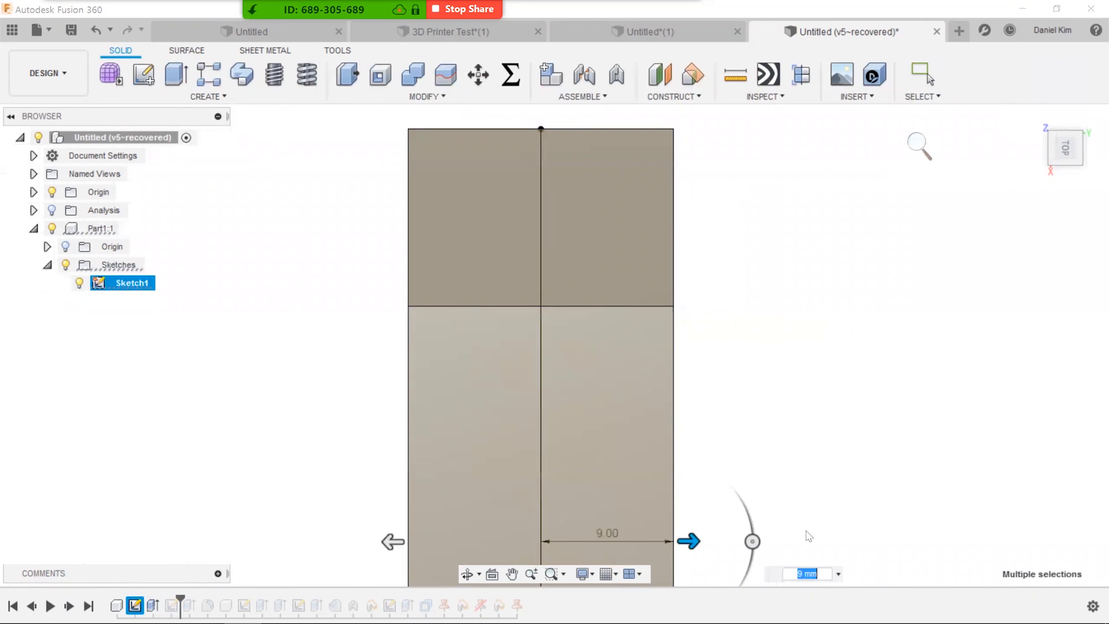
{"action": "type", "text": "12"}
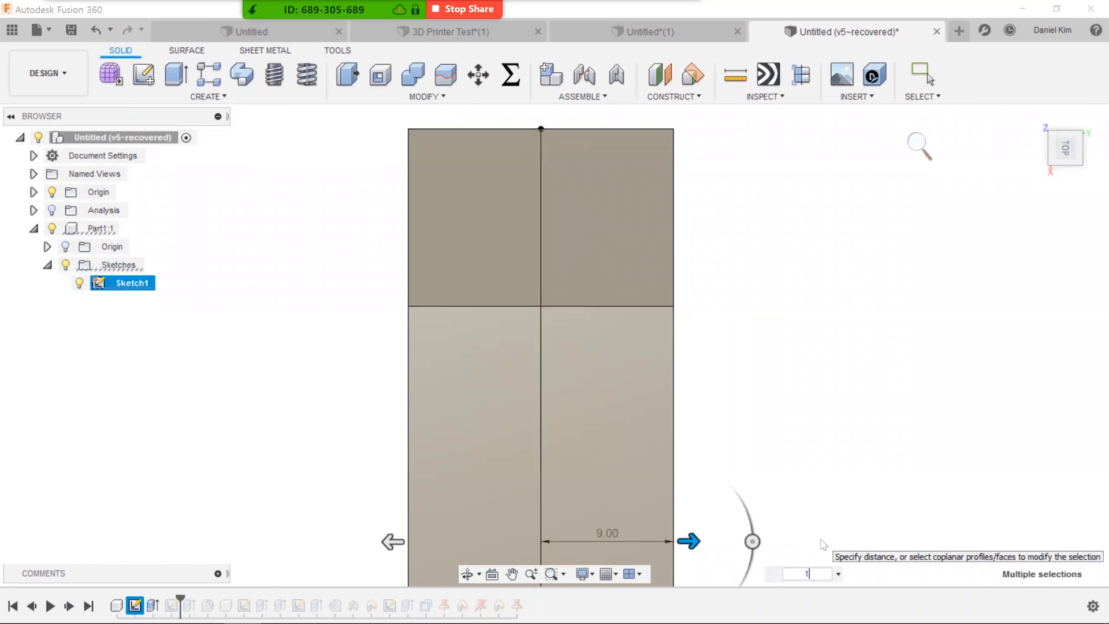
{"action": "key", "text": "Return"}
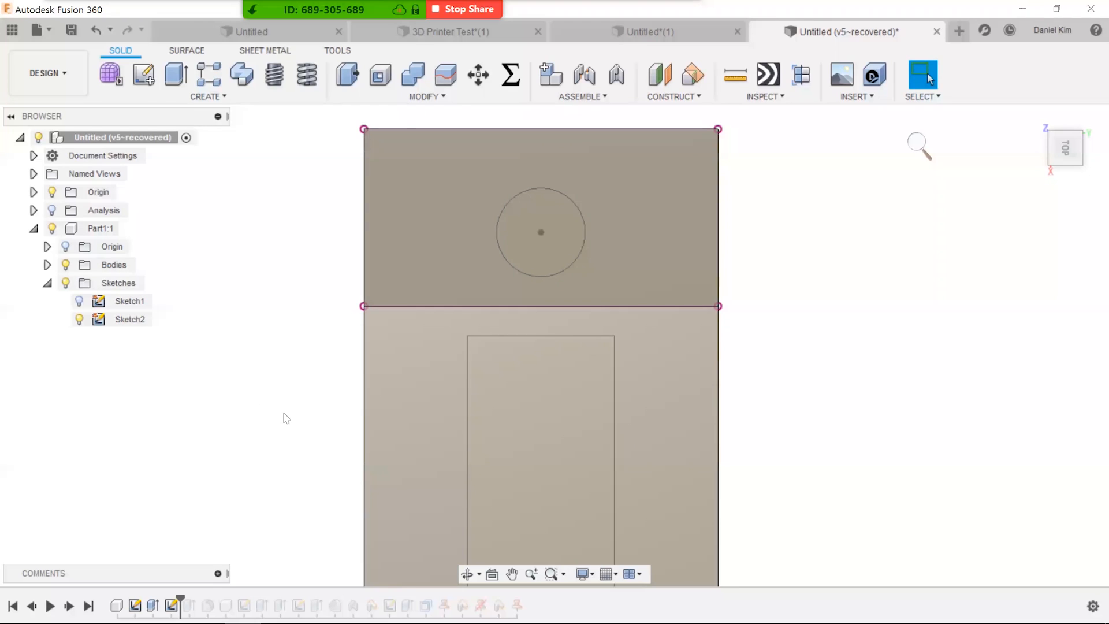
{"action": "key", "text": "ctrl+z"}
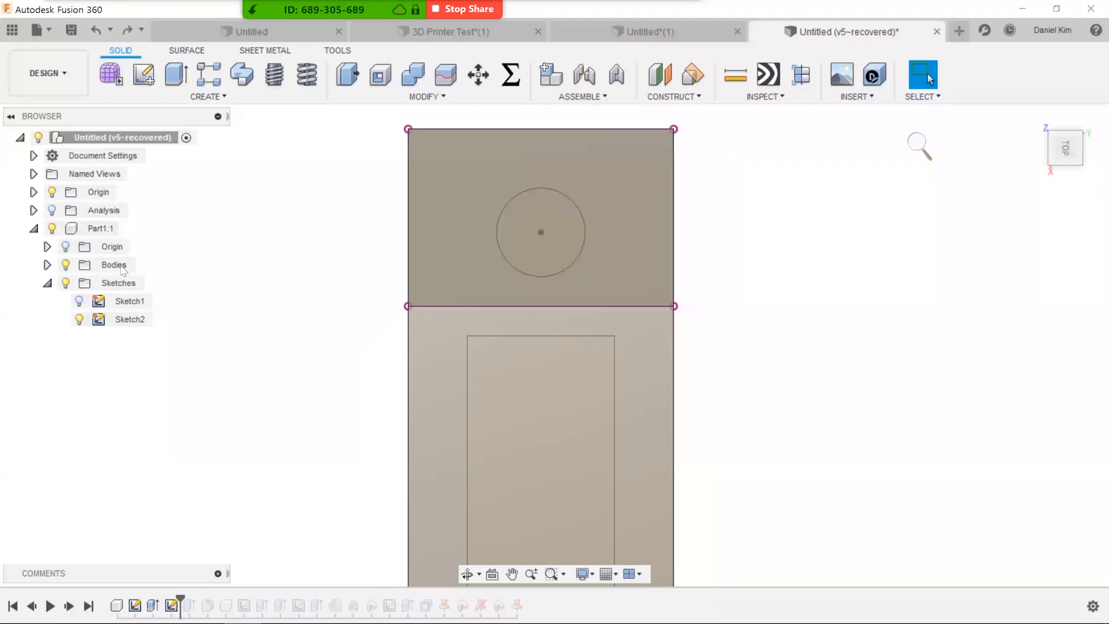
- Activate Part1 and roll its timeline forward past the extrusion that cuts the circular hole and slot
{"action": "double_click", "coordinate": [99, 228]}
{"action": "left_click", "coordinate": [209, 352]}
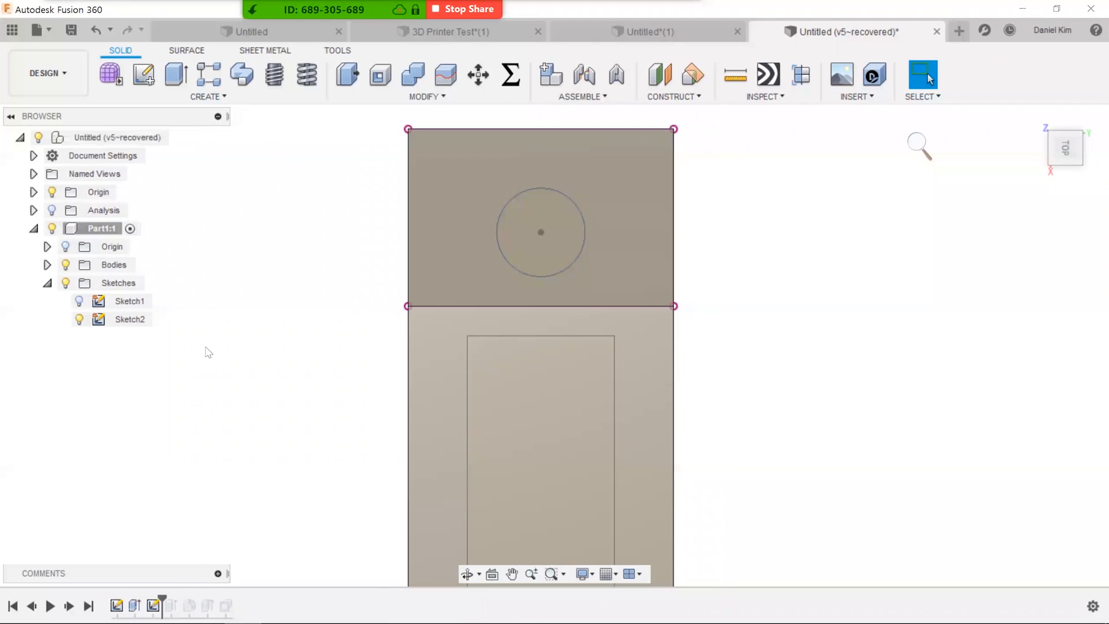
{"action": "left_click_drag", "start_coordinate": [164, 595], "coordinate": [181, 598]}
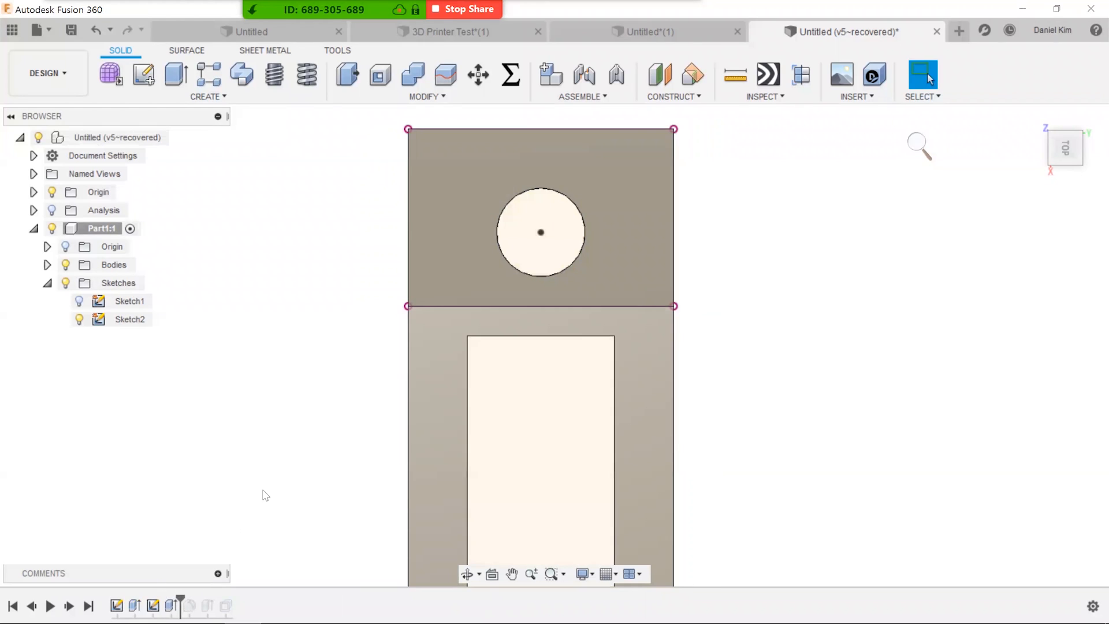
{"action": "scroll", "coordinate": [279, 487], "scroll_direction": "down", "scroll_amount": 5}
{"action": "middle_click_drag", "start_coordinate": [304, 454], "coordinate": [370, 220]}
{"action": "middle_click_drag", "start_coordinate": [349, 337], "coordinate": [601, 349]}
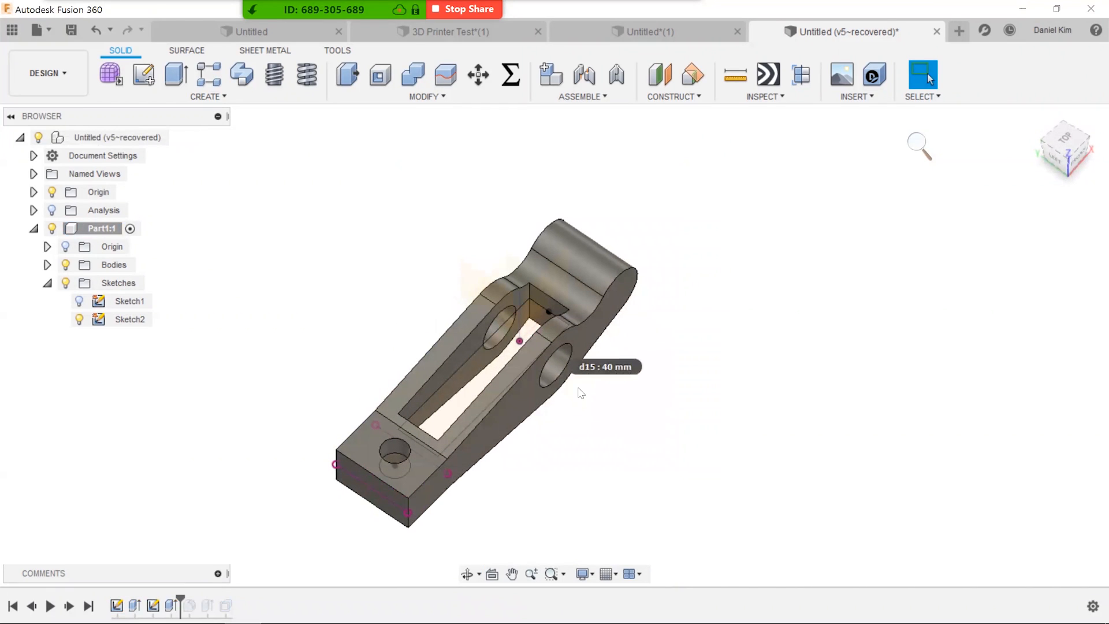
{"action": "scroll", "coordinate": [260, 520], "scroll_direction": "up", "scroll_amount": 2}
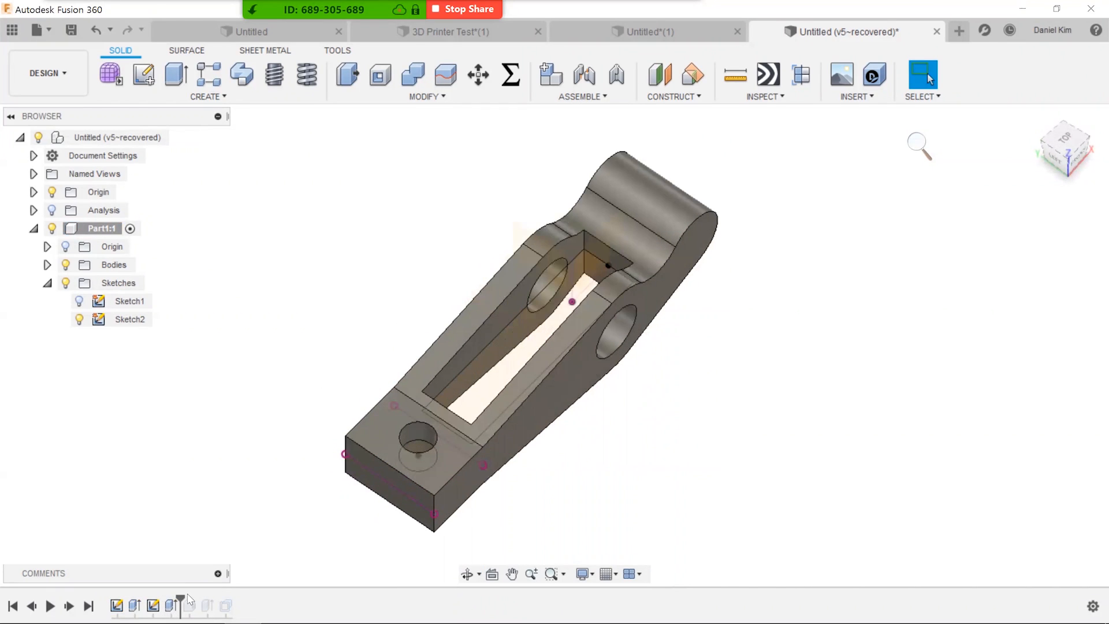
- Roll Part1's timeline forward past the end fillet and the 360 text cut
{"action": "left_click_drag", "start_coordinate": [180, 599], "coordinate": [198, 601]}
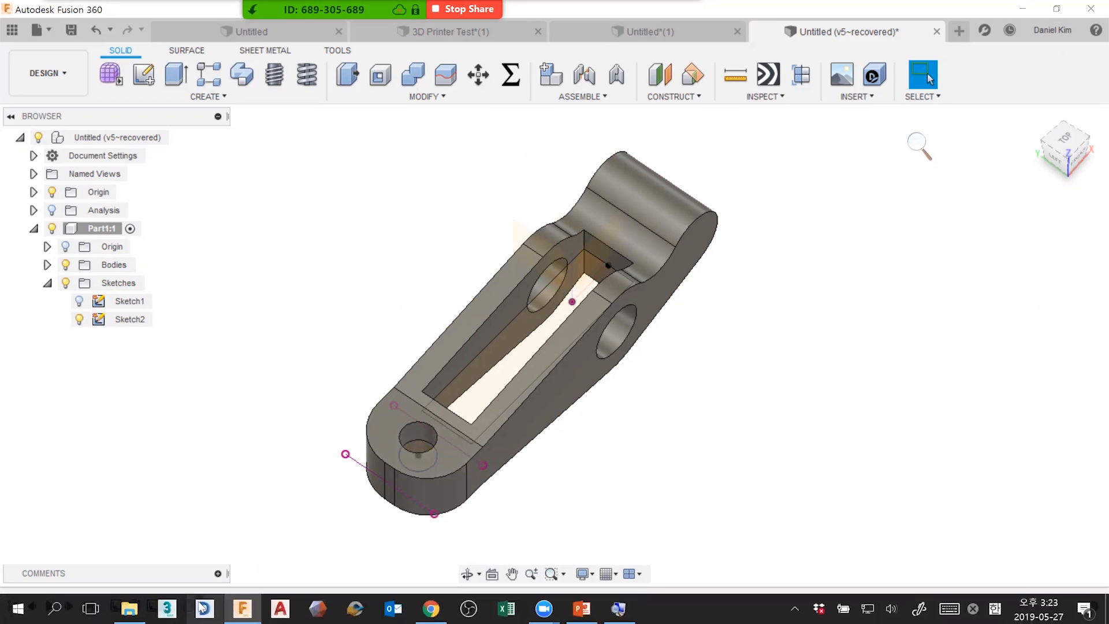
{"action": "middle_click_drag", "start_coordinate": [238, 519], "coordinate": [248, 448]}
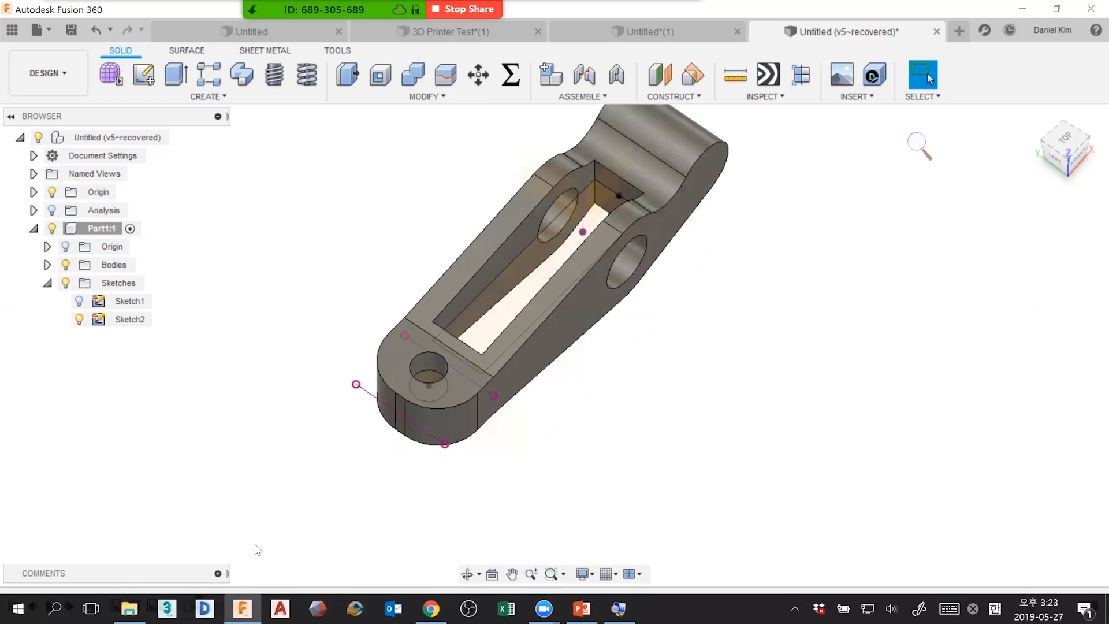
{"action": "left_click", "coordinate": [27, 605]}
{"action": "left_click", "coordinate": [28, 608]}
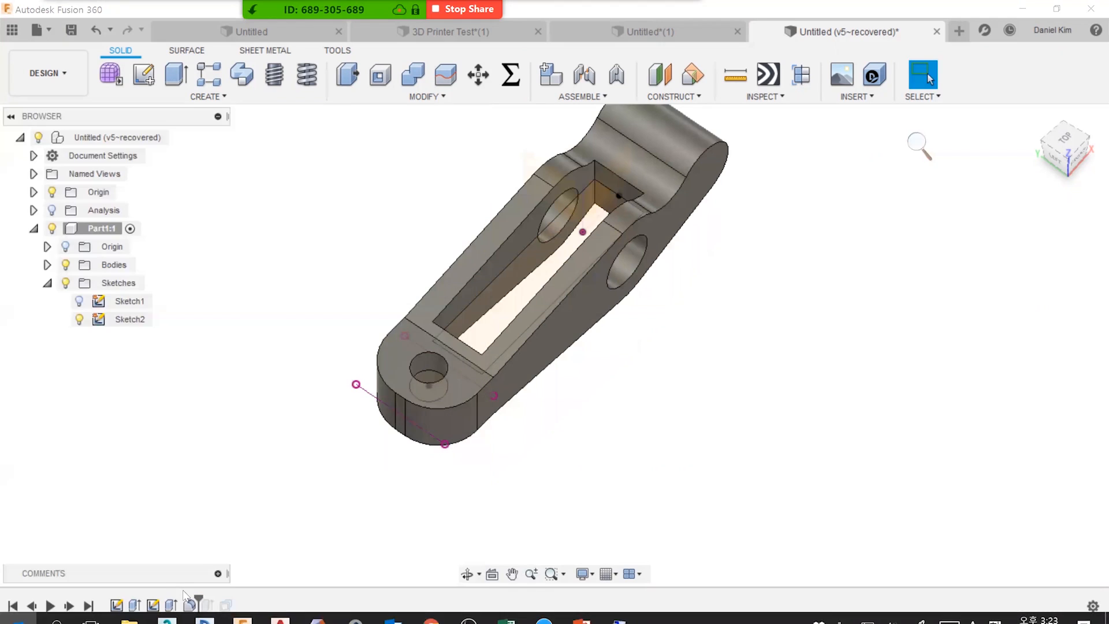
{"action": "left_click_drag", "start_coordinate": [198, 597], "coordinate": [217, 597]}
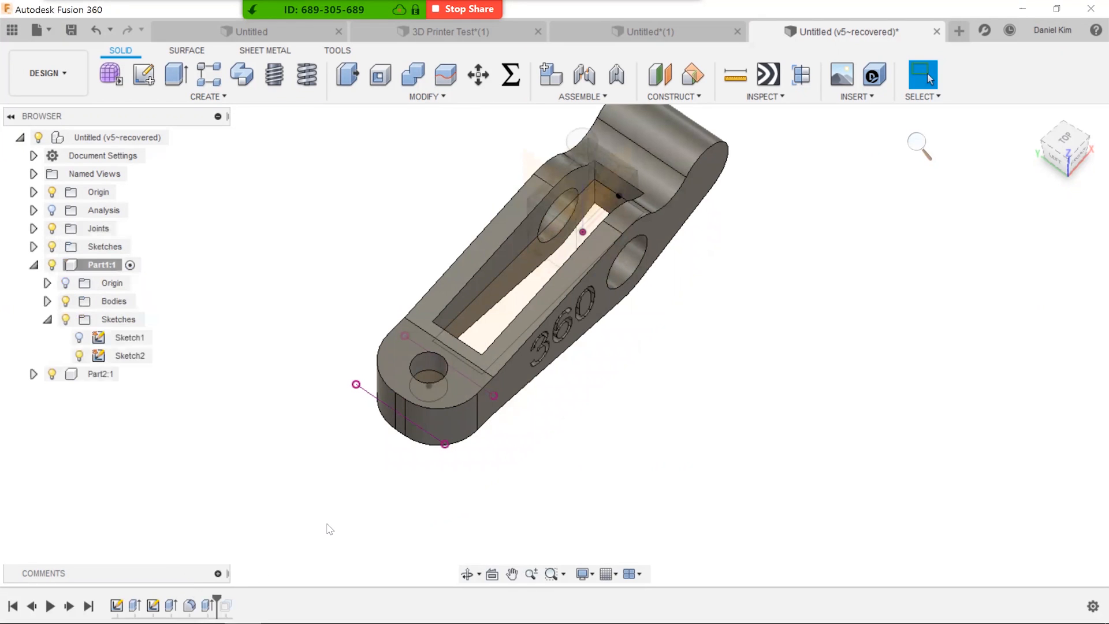
{"action": "middle_click_drag", "start_coordinate": [425, 456], "coordinate": [376, 423], "text": "shift"}
{"action": "middle_click_drag", "start_coordinate": [448, 500], "coordinate": [347, 612]}
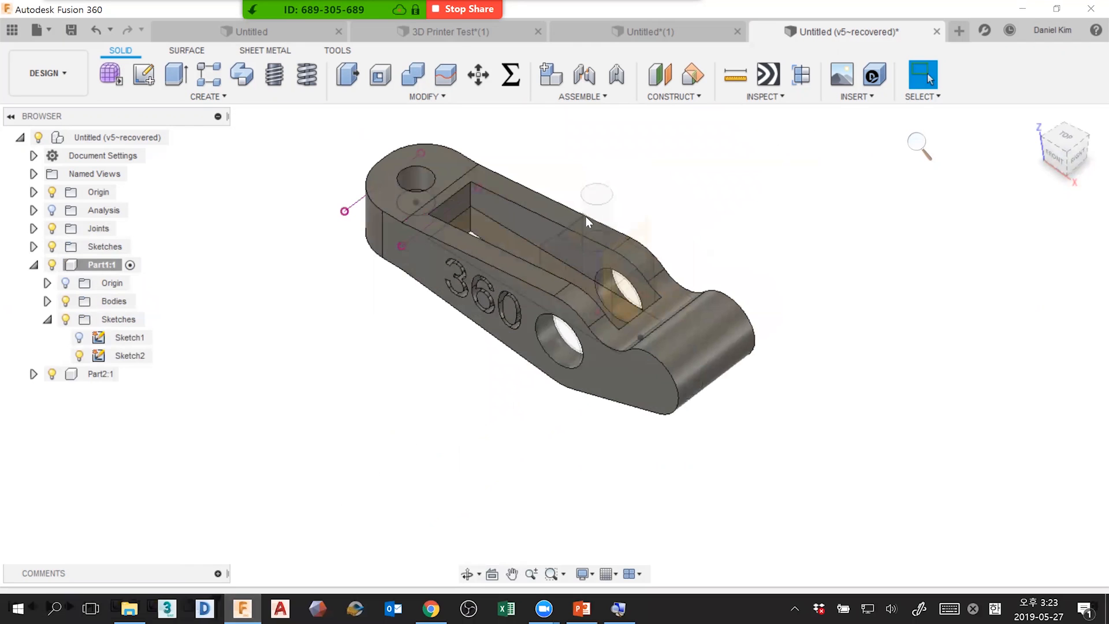
{"action": "left_click", "coordinate": [16, 608]}
{"action": "left_click", "coordinate": [16, 607]}
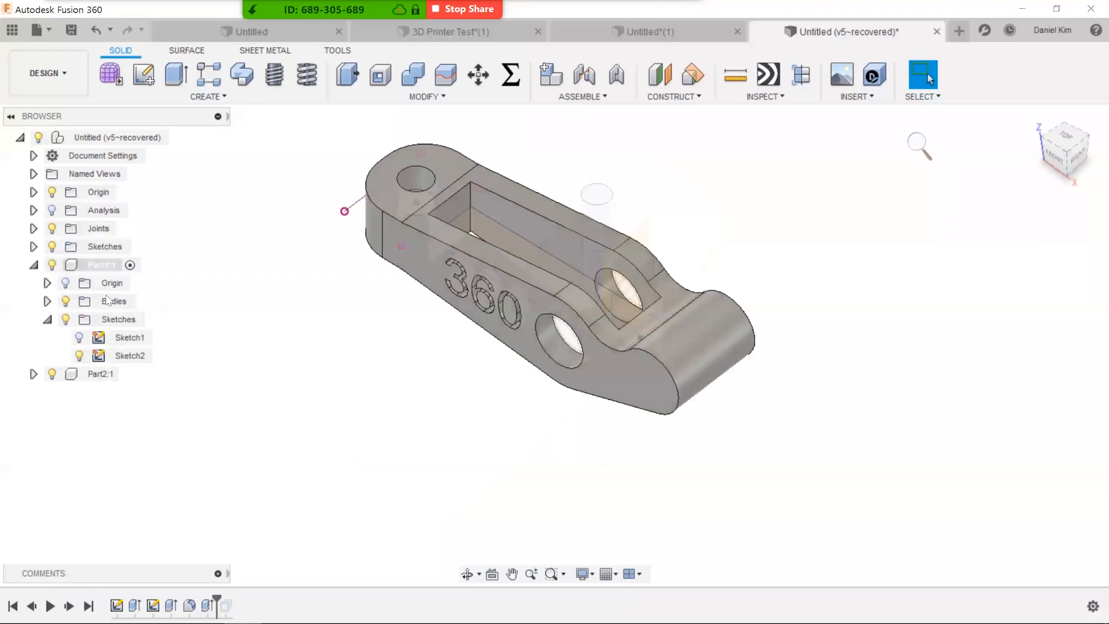
- Activate Part2 to review its own timeline of features, and reactivate Part1
{"action": "left_click", "coordinate": [103, 376]}
{"action": "left_click", "coordinate": [129, 374]}
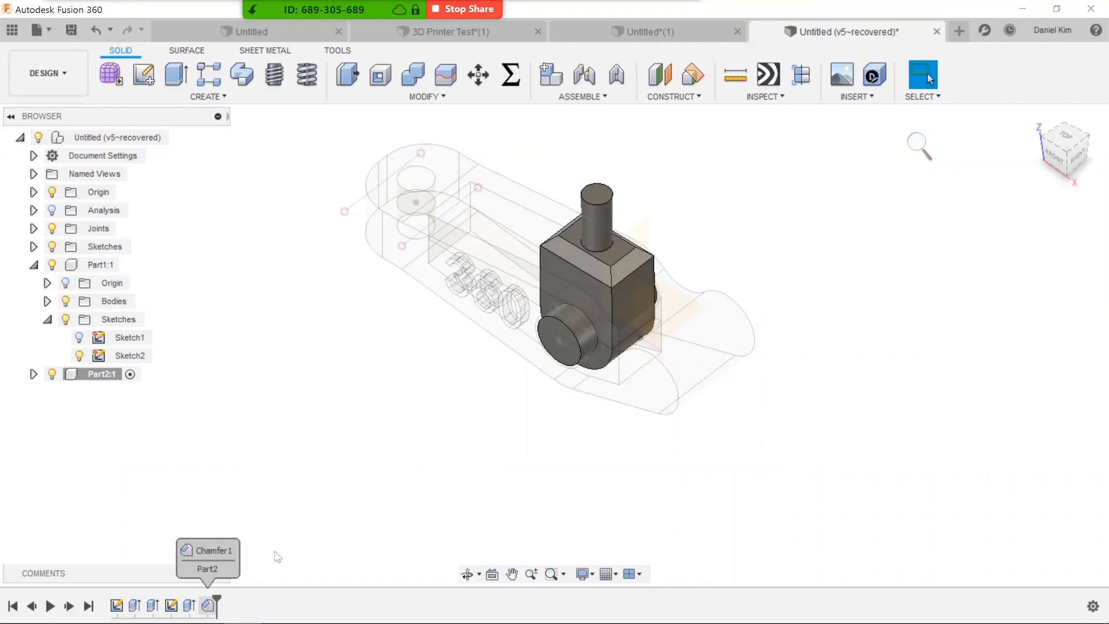
{"action": "left_click", "coordinate": [130, 264]}
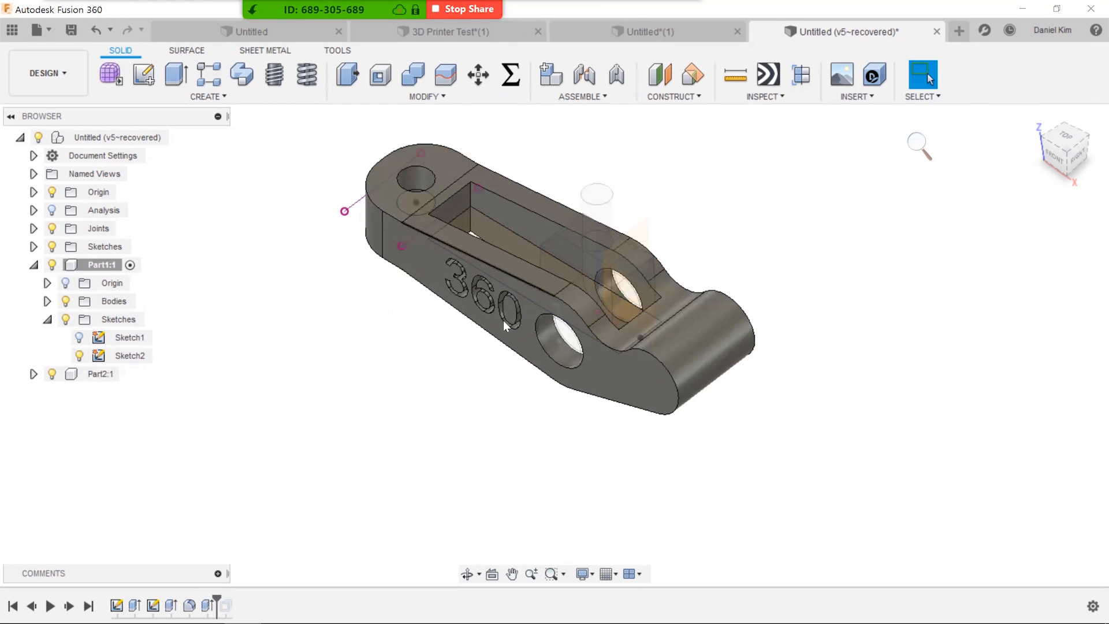
- Activate the top-level assembly and collapse Part1's contents in the browser tree
{"action": "double_click", "coordinate": [117, 139]}
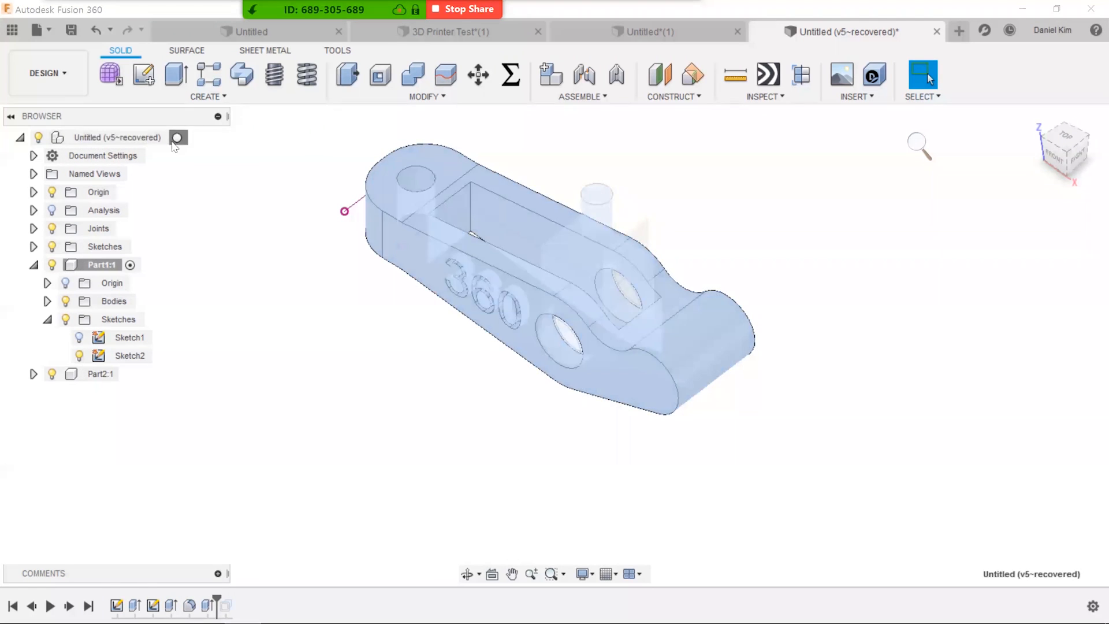
{"action": "left_click", "coordinate": [248, 329]}
{"action": "left_click", "coordinate": [47, 319]}
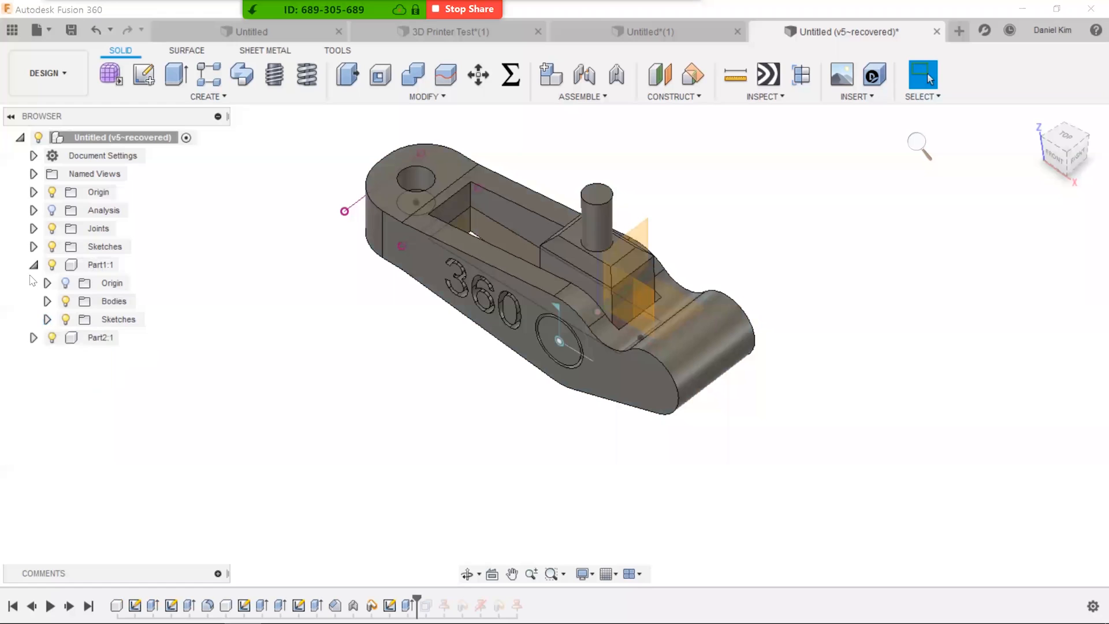
{"action": "left_click", "coordinate": [34, 265]}
{"action": "scroll", "coordinate": [572, 433], "scroll_direction": "up", "scroll_amount": 3}
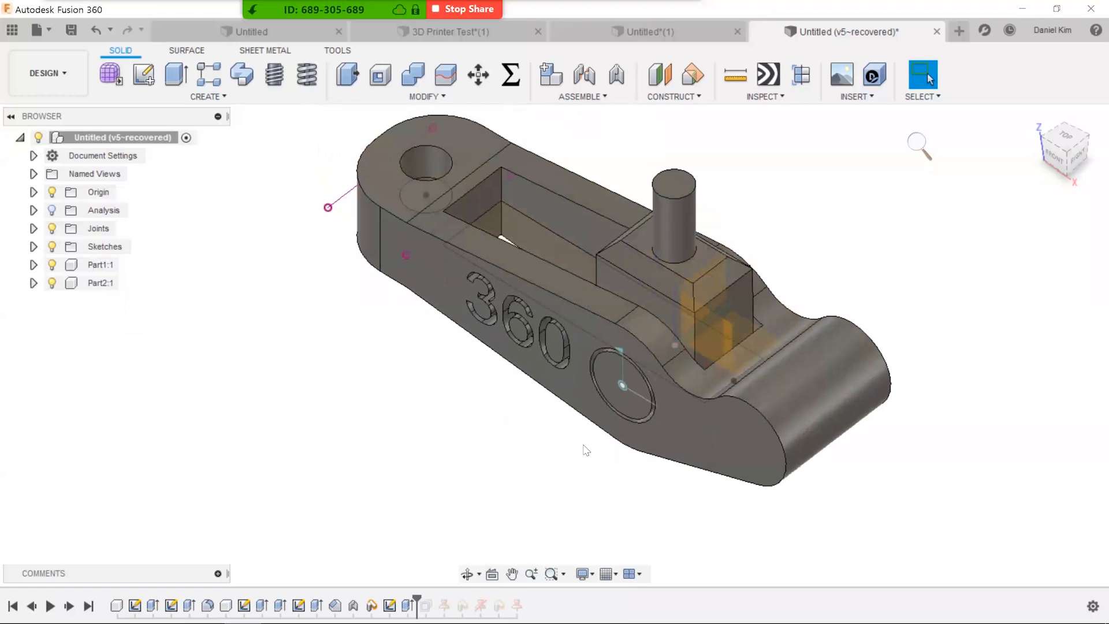
- Hide all of Part1's sketches and collapse the component again
{"action": "left_click", "coordinate": [33, 266]}
{"action": "left_click", "coordinate": [68, 304]}
{"action": "left_click", "coordinate": [66, 321]}
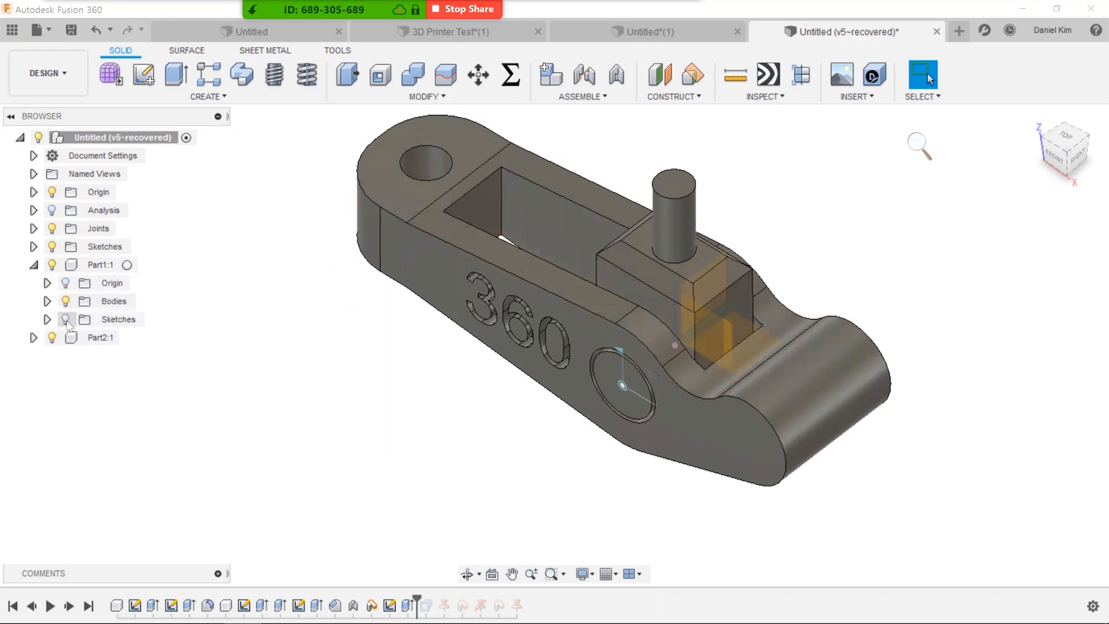
{"action": "left_click", "coordinate": [33, 265]}
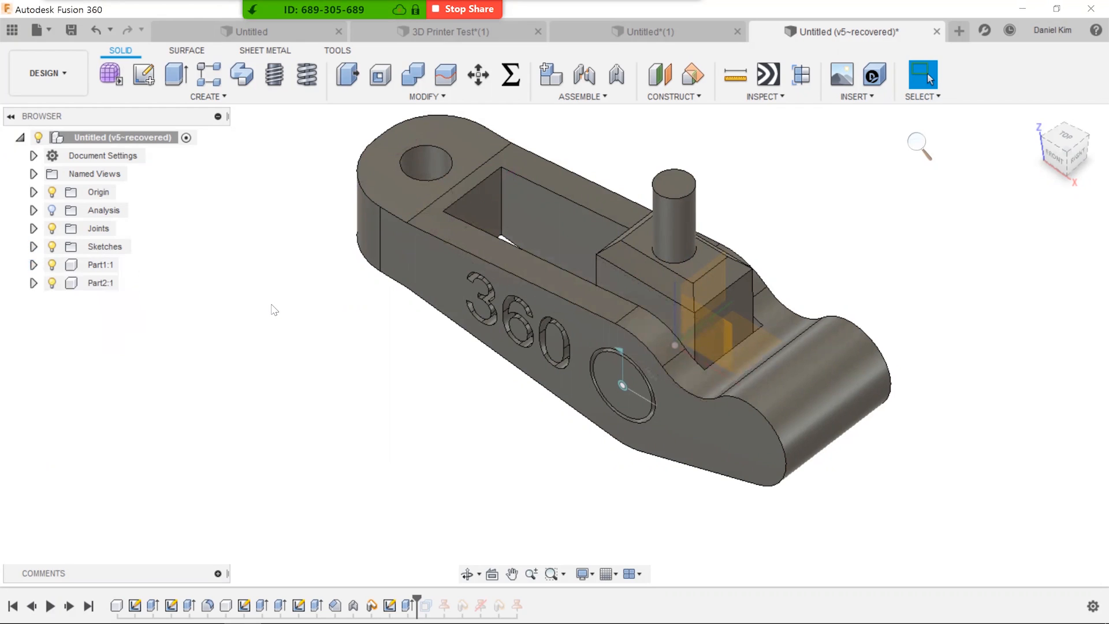
- Open Sketch3 with the 360 text from the assembly timeline to review it, and finish without changes
{"action": "left_click", "coordinate": [390, 605]}
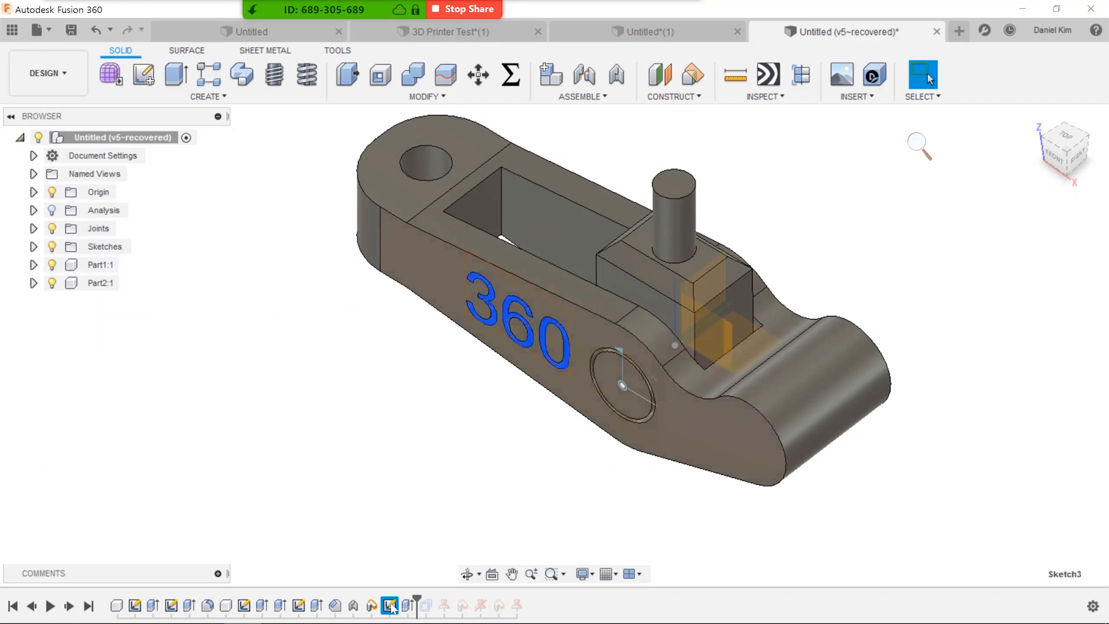
{"action": "right_click", "coordinate": [390, 605]}
{"action": "left_click", "coordinate": [478, 456]}
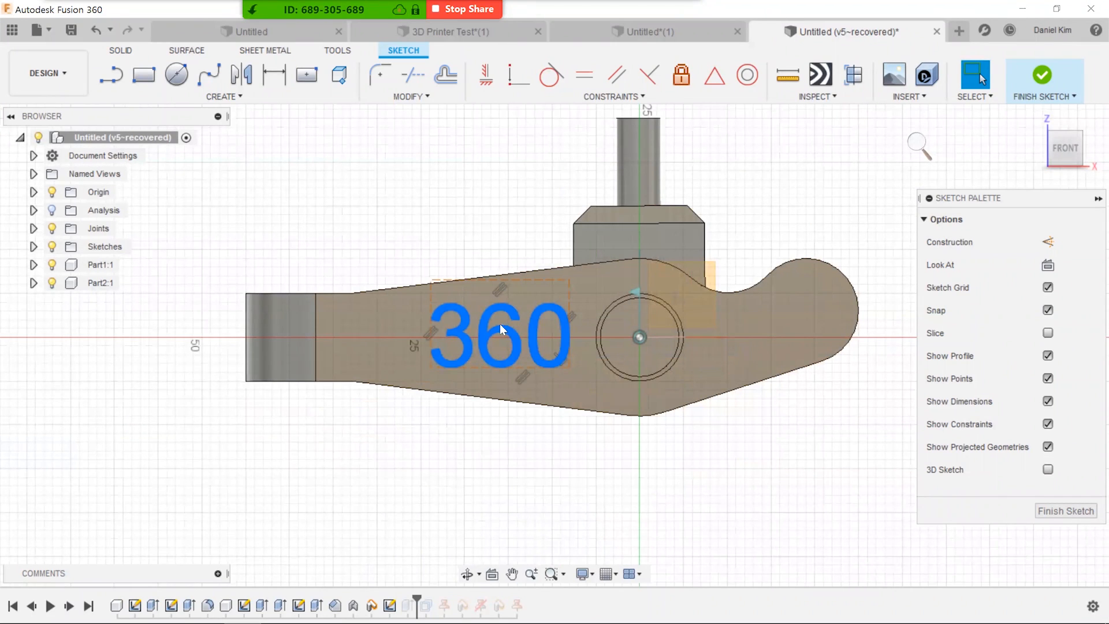
{"action": "left_click", "coordinate": [1043, 77]}
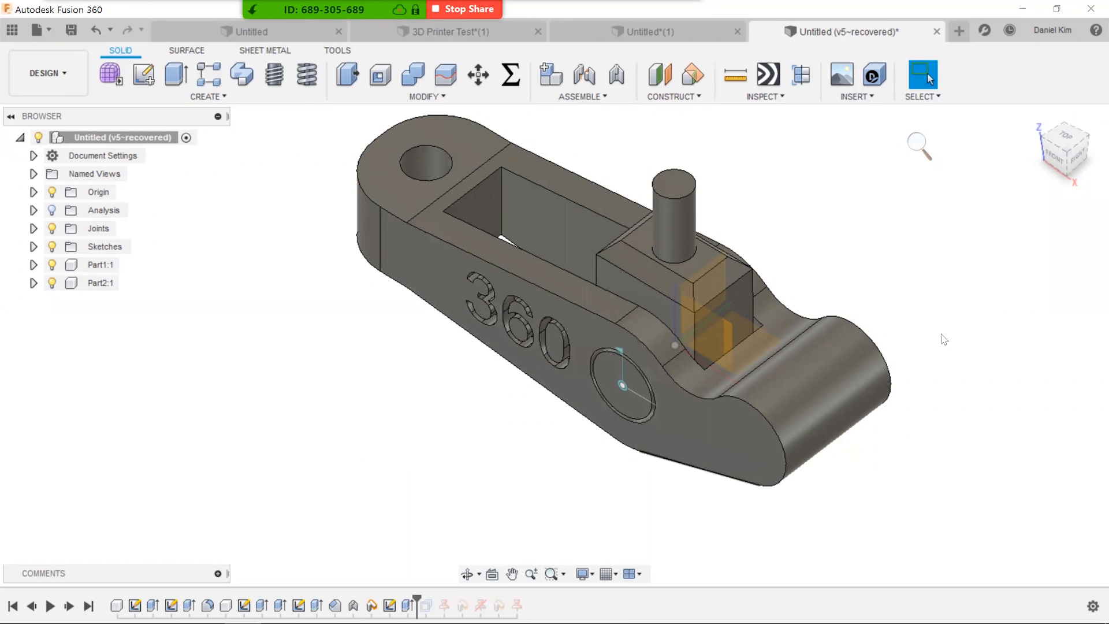
- Show the section analysis through the pivot and examine the clearance between Part2's pin and Part1's hole
{"action": "left_click", "coordinate": [51, 210]}
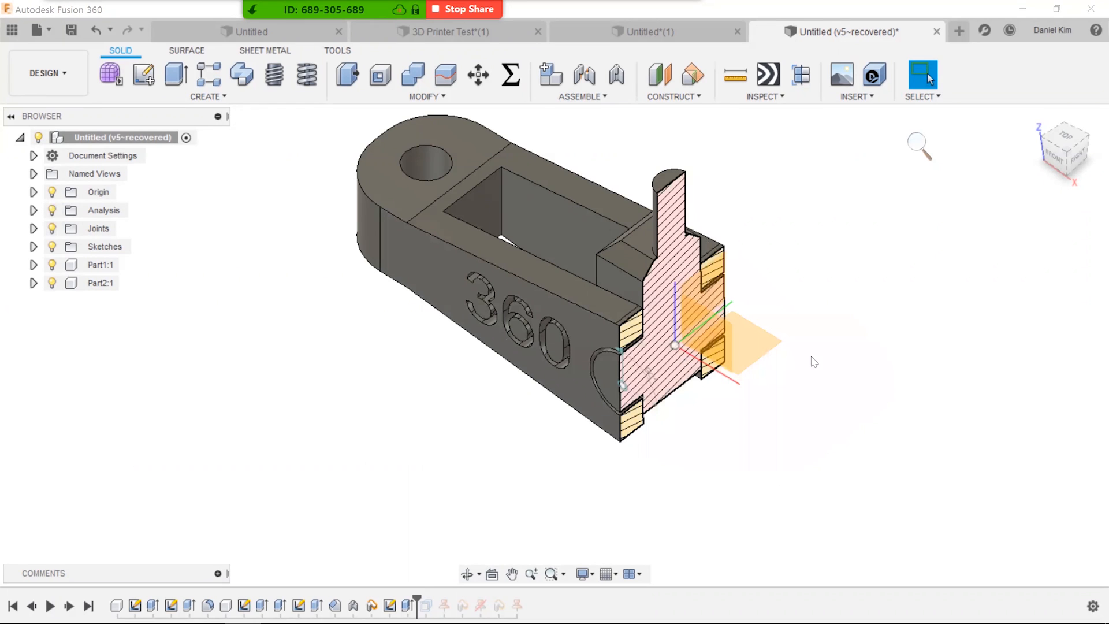
{"action": "scroll", "coordinate": [803, 340], "scroll_direction": "up", "scroll_amount": 4}
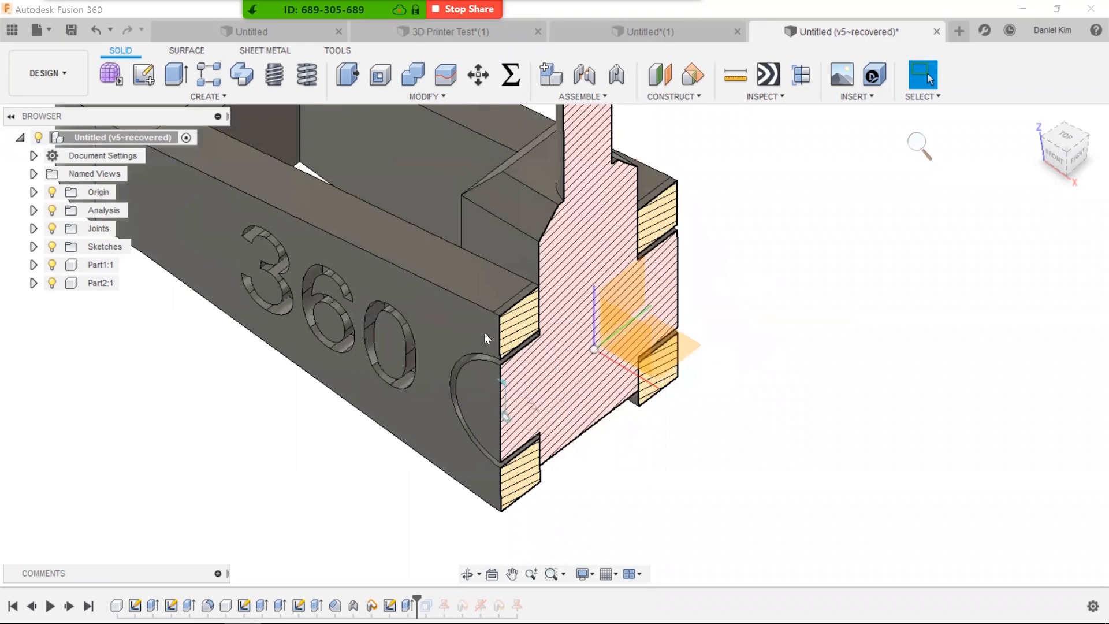
{"action": "scroll", "coordinate": [540, 404], "scroll_direction": "up", "scroll_amount": 5}
{"action": "scroll", "coordinate": [578, 338], "scroll_direction": "up", "scroll_amount": 5}
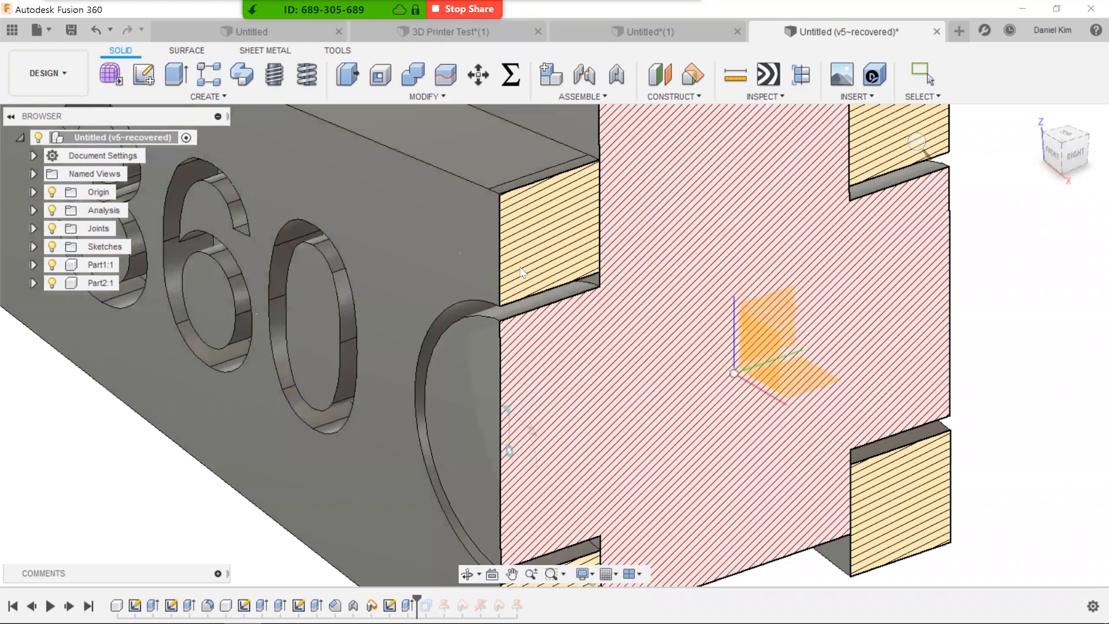
{"action": "scroll", "coordinate": [508, 235], "scroll_direction": "up", "scroll_amount": 1}
{"action": "middle_click_drag", "start_coordinate": [508, 234], "coordinate": [452, 237], "text": "shift"}
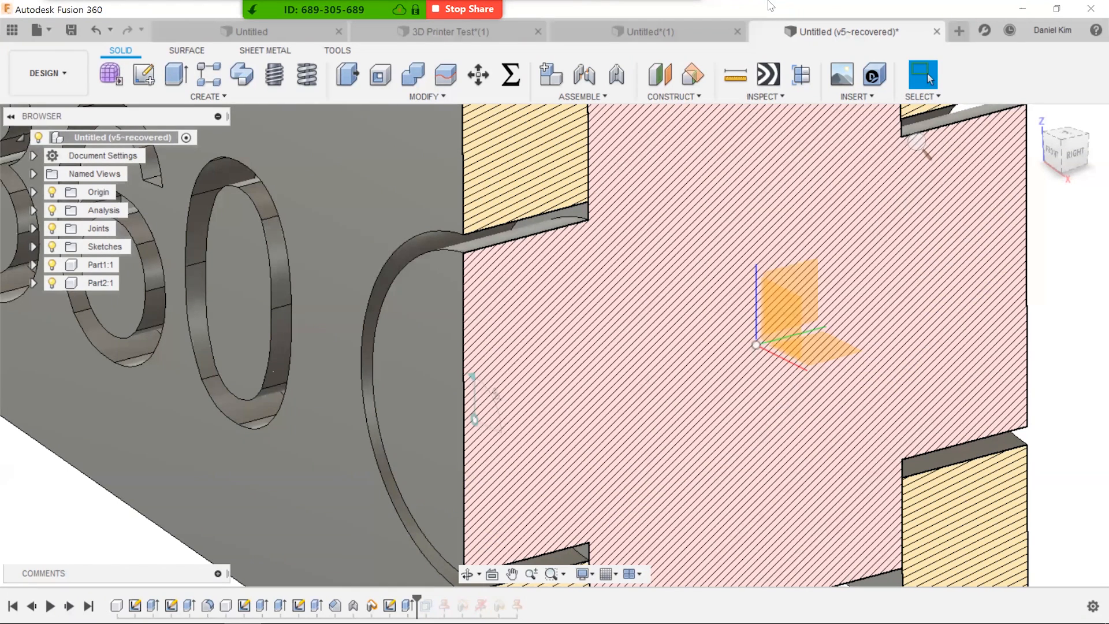
- Measure the minimum distance between the face of Part1's pivot hole and Part2's pin face in the section view
{"action": "left_click", "coordinate": [737, 74]}
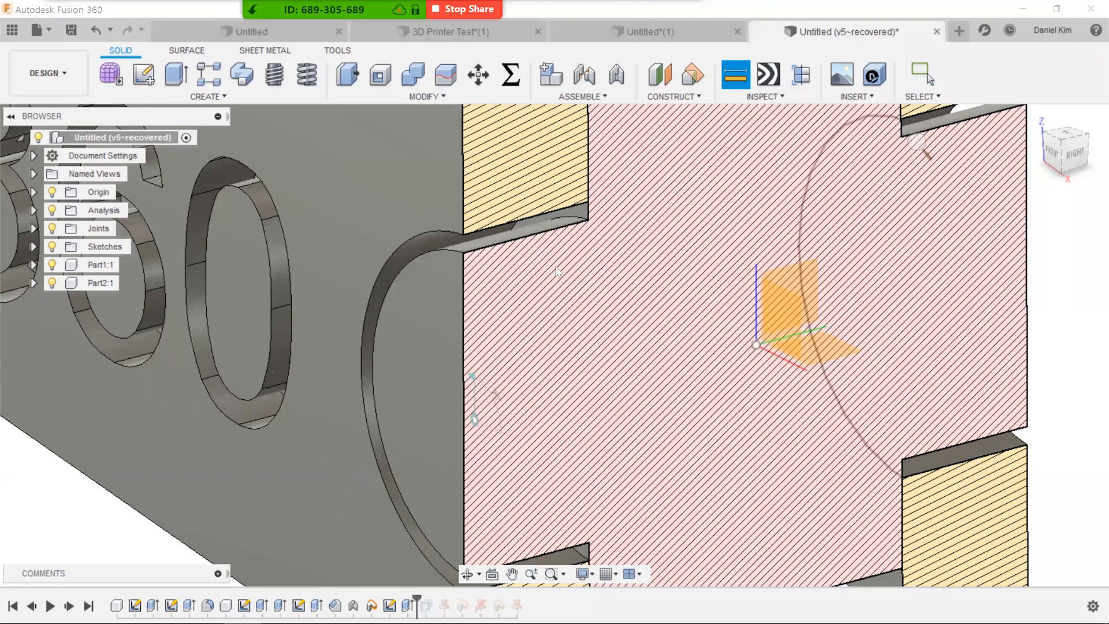
{"action": "left_click", "coordinate": [424, 245]}
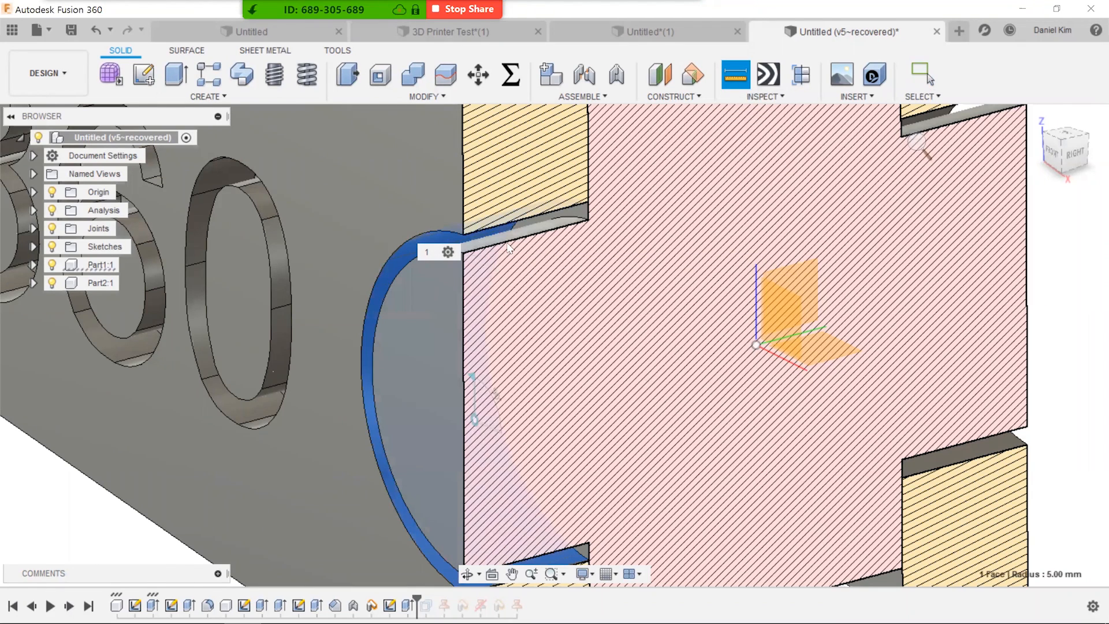
{"action": "left_click", "coordinate": [480, 243]}
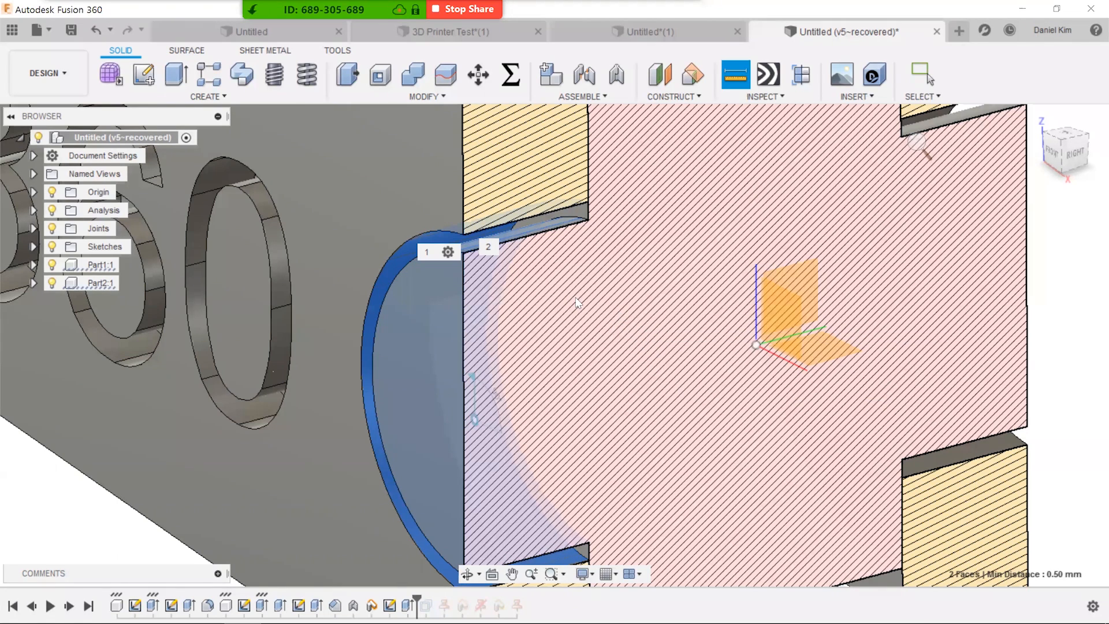
{"action": "scroll", "coordinate": [579, 300], "scroll_direction": "down", "scroll_amount": 8}
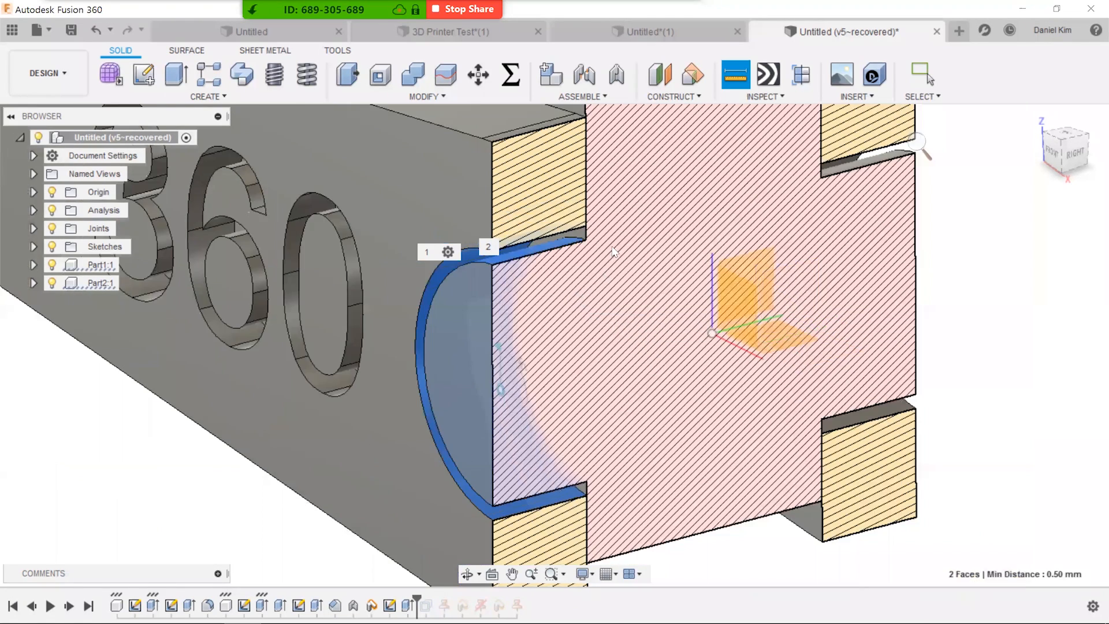
{"action": "key", "text": "Escape"}
- Examine where Part2's flat side faces meet the inner walls of Part1's slot, checking both sides of the section
{"action": "scroll", "coordinate": [579, 280], "scroll_direction": "up", "scroll_amount": 8}
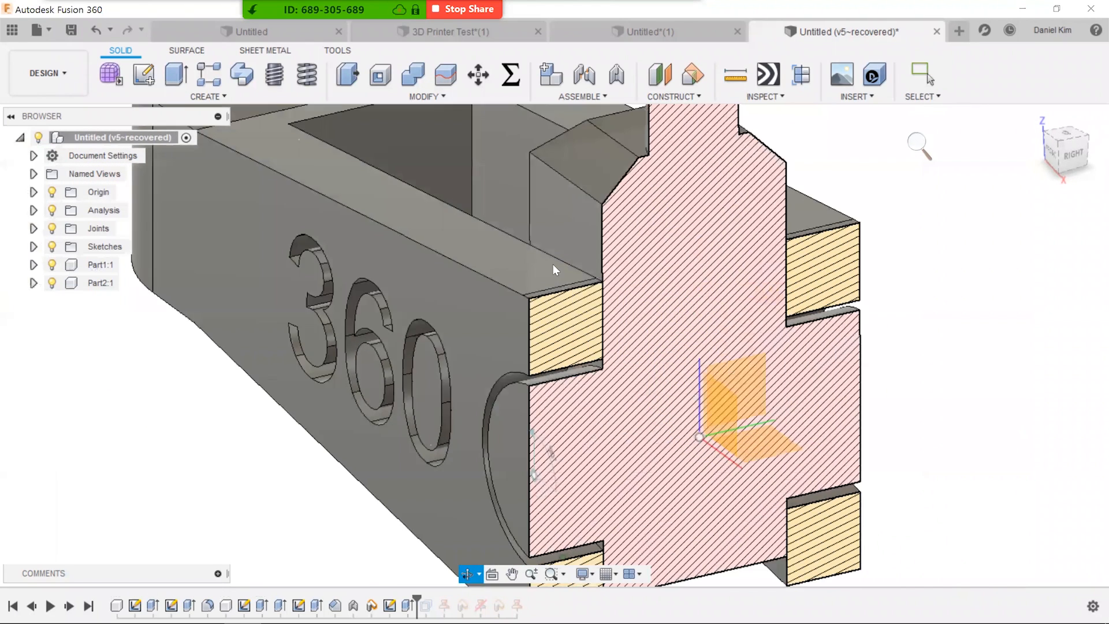
{"action": "middle_click_drag", "start_coordinate": [553, 264], "coordinate": [659, 245], "text": "shift"}
{"action": "left_click", "coordinate": [658, 246]}
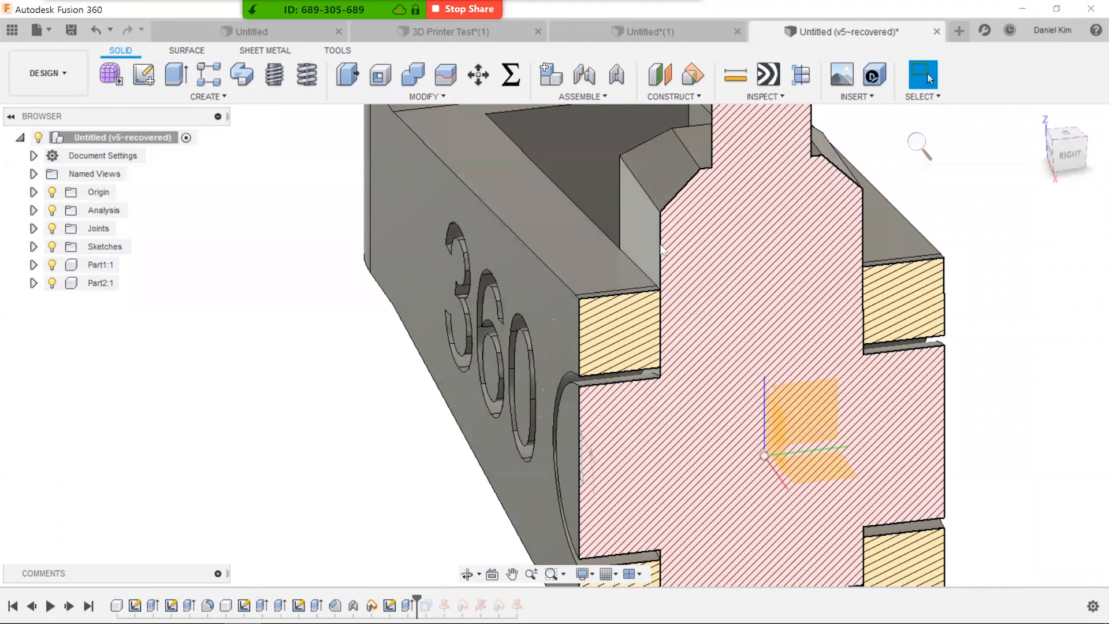
{"action": "left_click", "coordinate": [1018, 297]}
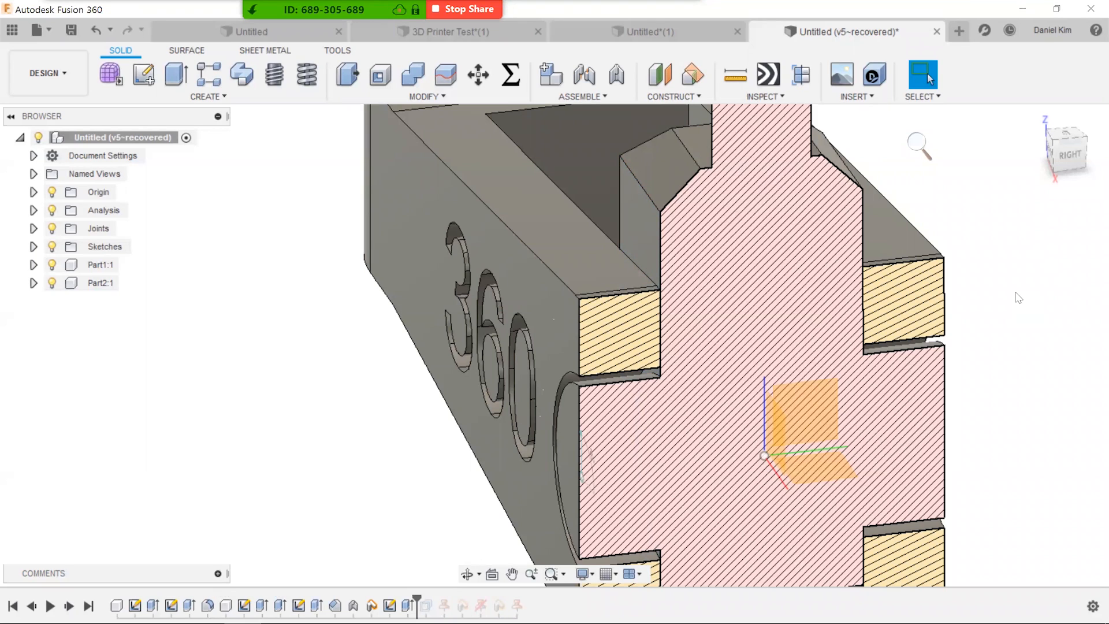
{"action": "left_click", "coordinate": [634, 229]}
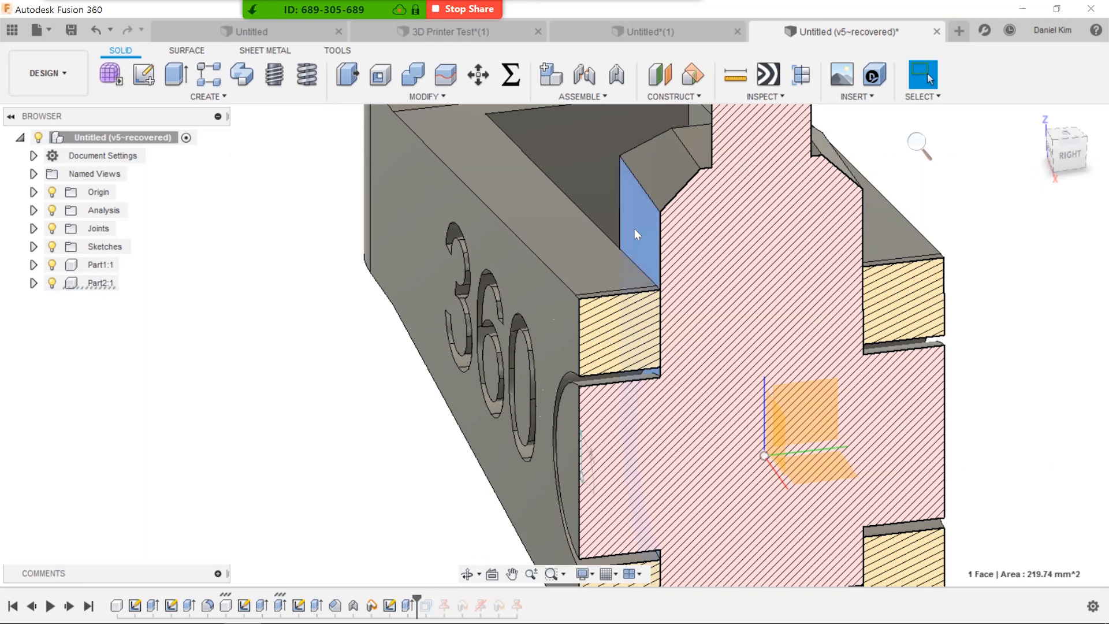
{"action": "middle_click_drag", "start_coordinate": [634, 228], "coordinate": [772, 168], "text": "shift"}
{"action": "left_click", "coordinate": [732, 172]}
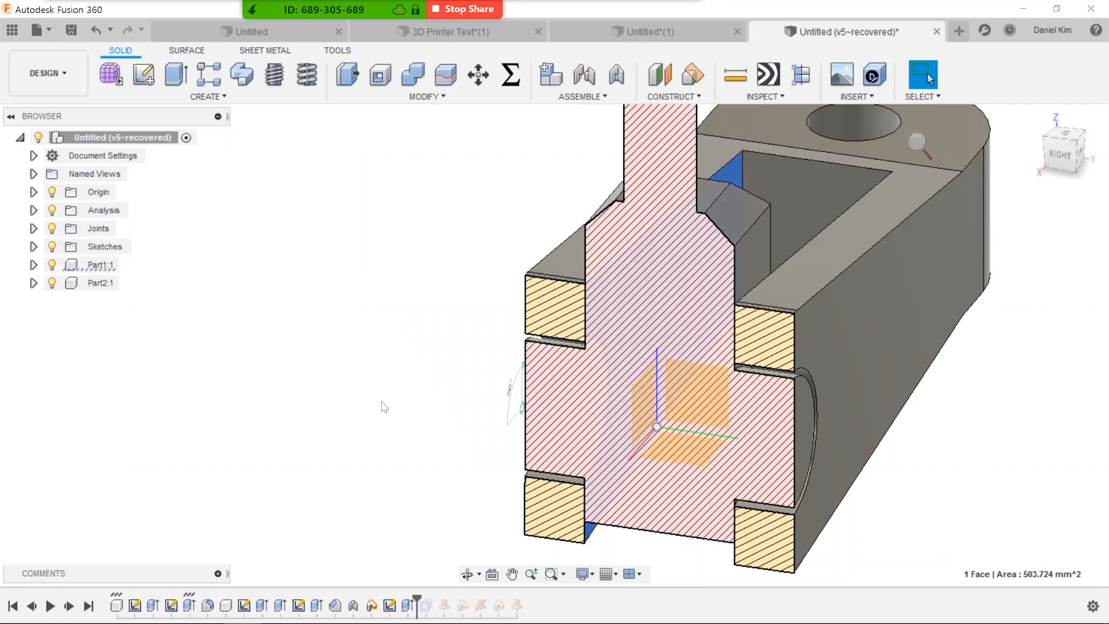
{"action": "left_click", "coordinate": [407, 375]}
{"action": "scroll", "coordinate": [406, 373], "scroll_direction": "down", "scroll_amount": 3}
{"action": "middle_click_drag", "start_coordinate": [356, 270], "coordinate": [340, 315]}
{"action": "key", "text": "Escape"}
{"action": "middle_click_drag", "start_coordinate": [528, 315], "coordinate": [590, 213], "text": "shift"}
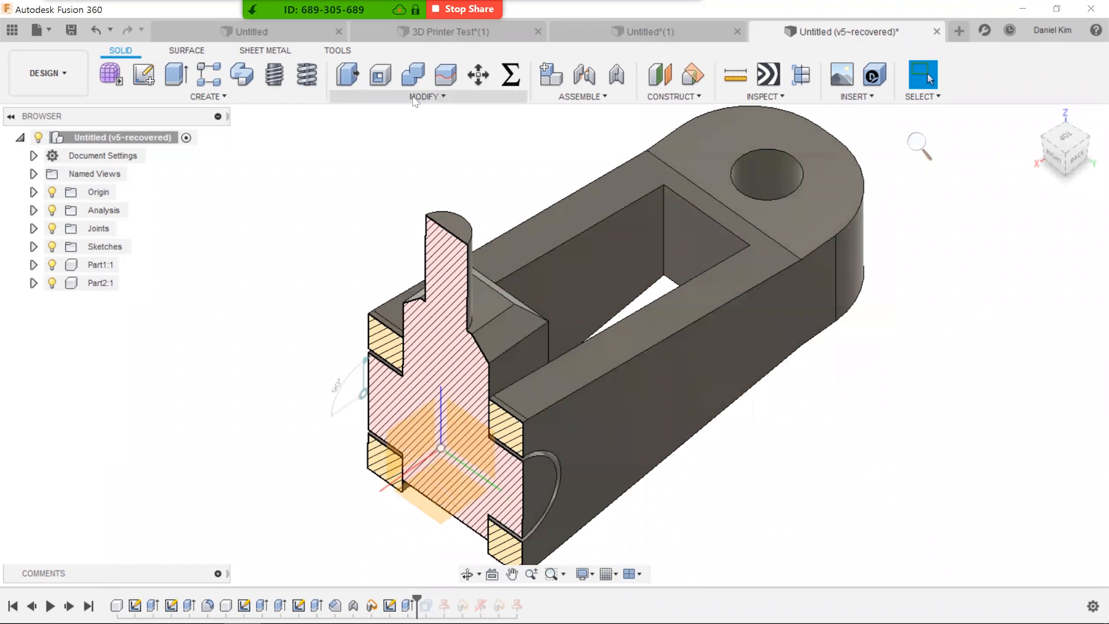
{"action": "left_click", "coordinate": [426, 96]}
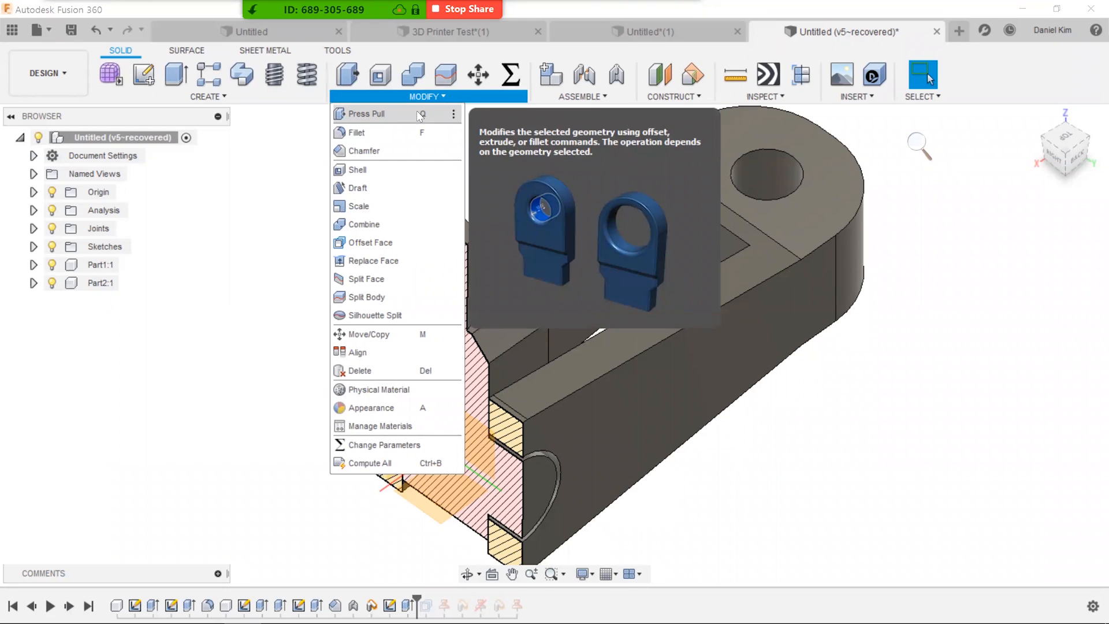
{"action": "left_click", "coordinate": [419, 113]}
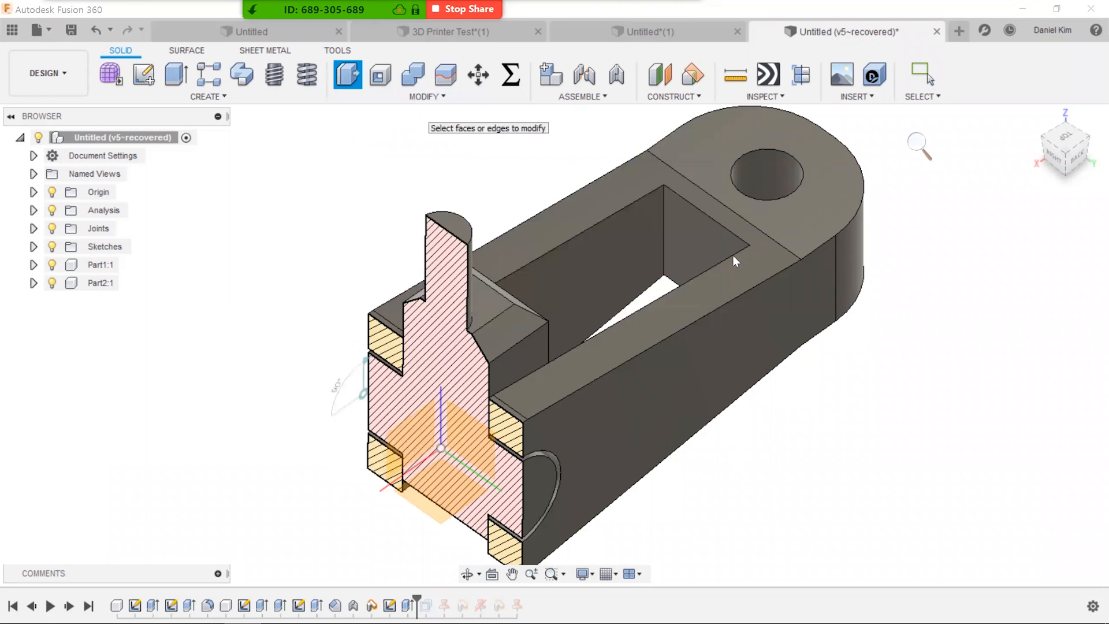
{"action": "left_click", "coordinate": [720, 304]}
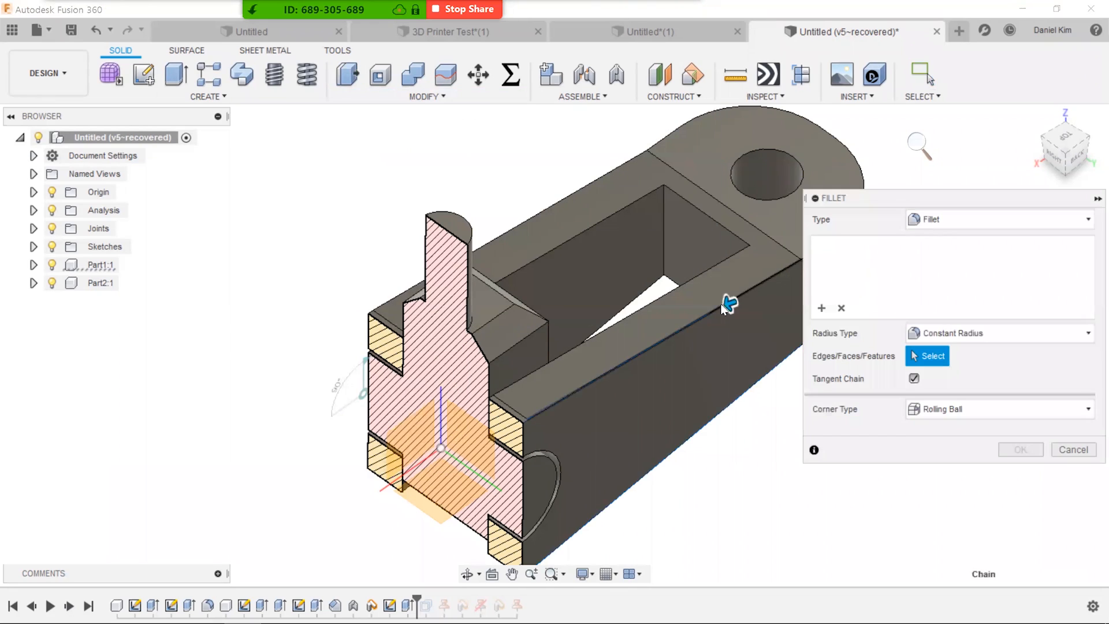
{"action": "key", "text": "Escape"}
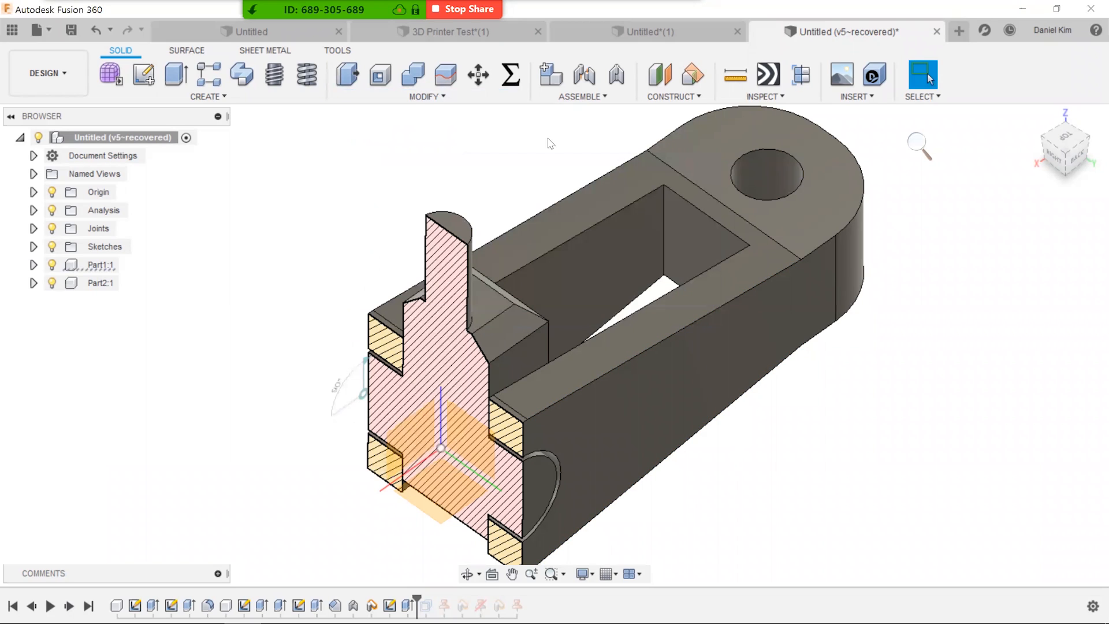
- Press Pull both inner side walls of Part1's slot by -0.5 mm to create clearance around Part2
{"action": "left_click", "coordinate": [352, 83]}
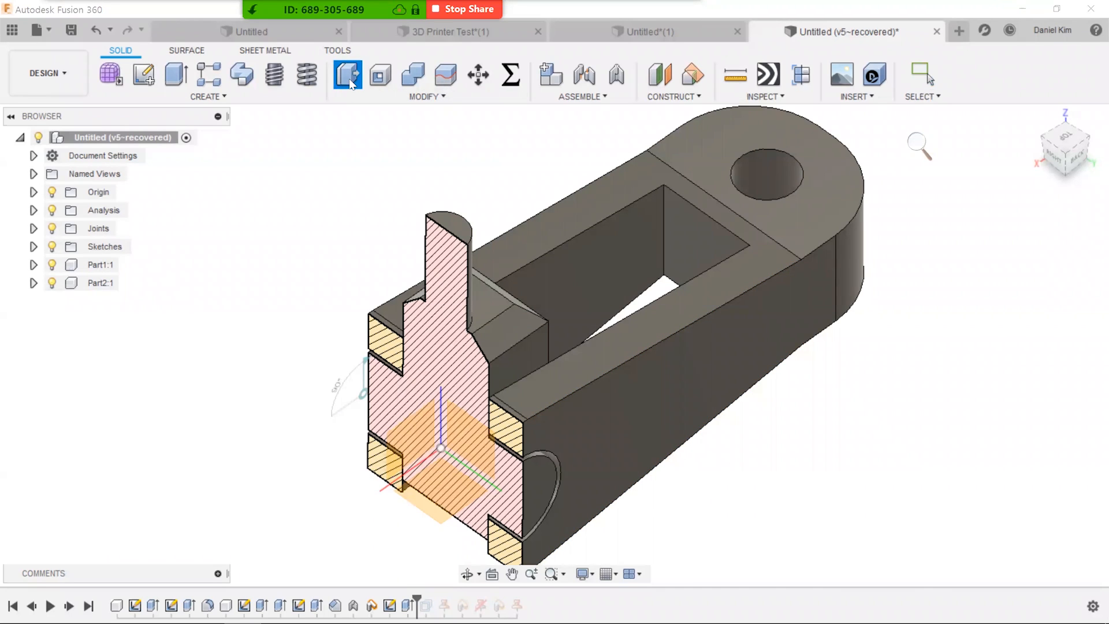
{"action": "left_click", "coordinate": [597, 264]}
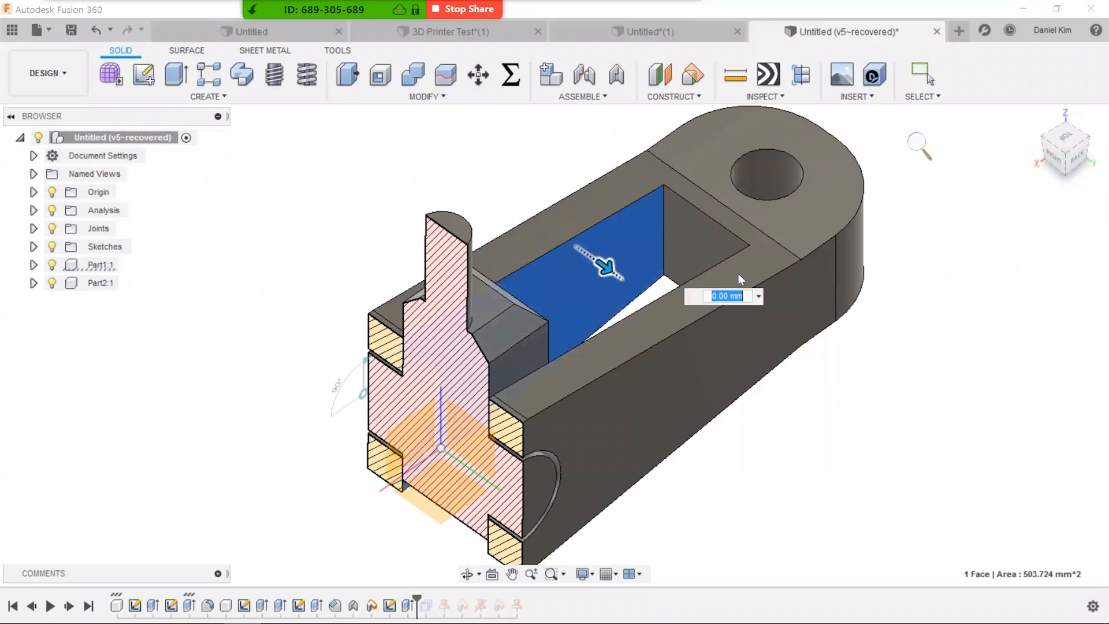
{"action": "mouse_move", "coordinate": [722, 388]}
{"action": "middle_mouse_down", "text": "shift"}
{"action": "mouse_move", "coordinate": [765, 392]}
{"action": "mouse_move", "coordinate": [635, 393]}
{"action": "mouse_move", "coordinate": [651, 382]}
{"action": "mouse_move", "coordinate": [729, 386]}
{"action": "middle_mouse_up", "text": "shift"}
{"action": "left_click", "coordinate": [492, 262]}
{"action": "middle_click_drag", "start_coordinate": [511, 323], "coordinate": [634, 379], "text": "shift"}
{"action": "left_click_drag", "start_coordinate": [716, 366], "coordinate": [732, 378]}
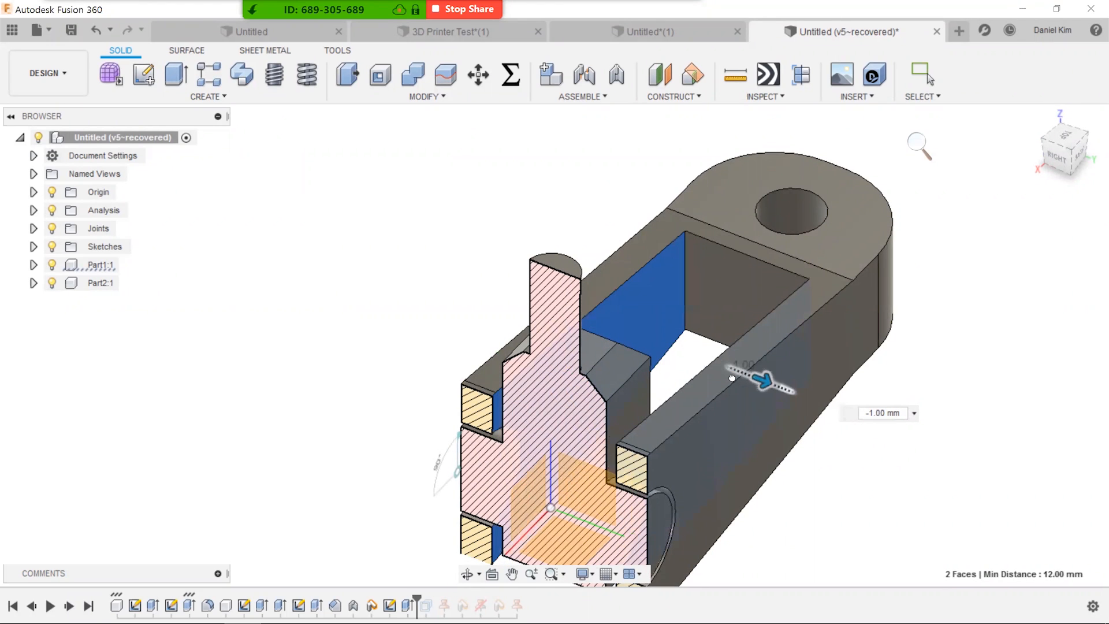
{"action": "scroll", "coordinate": [619, 467], "scroll_direction": "up", "scroll_amount": 3}
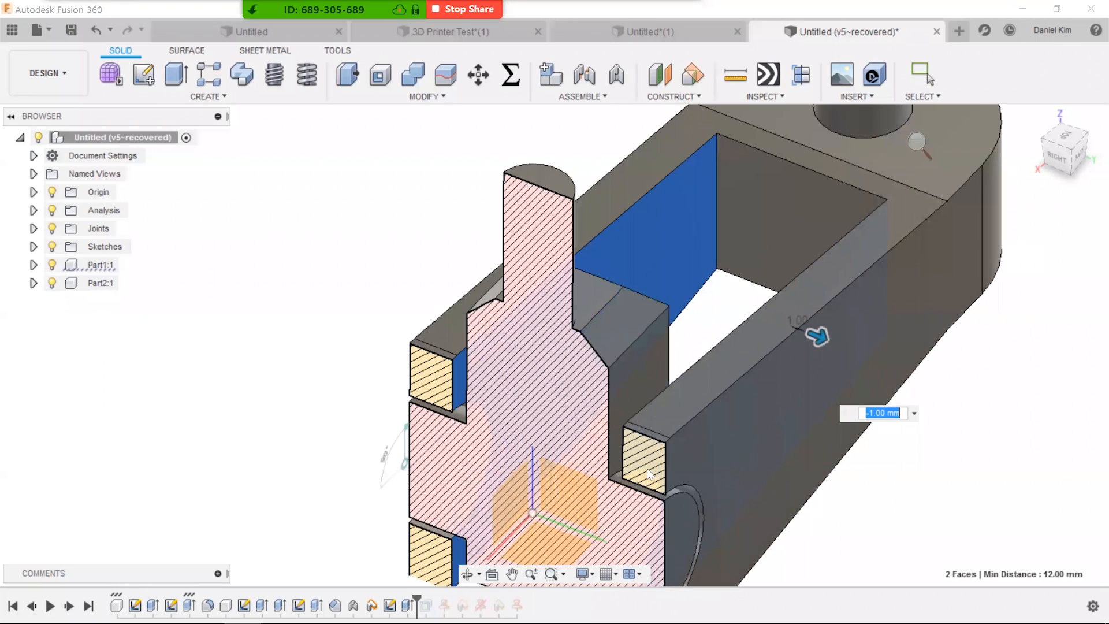
{"action": "middle_click_drag", "start_coordinate": [646, 444], "coordinate": [687, 437], "text": "shift"}
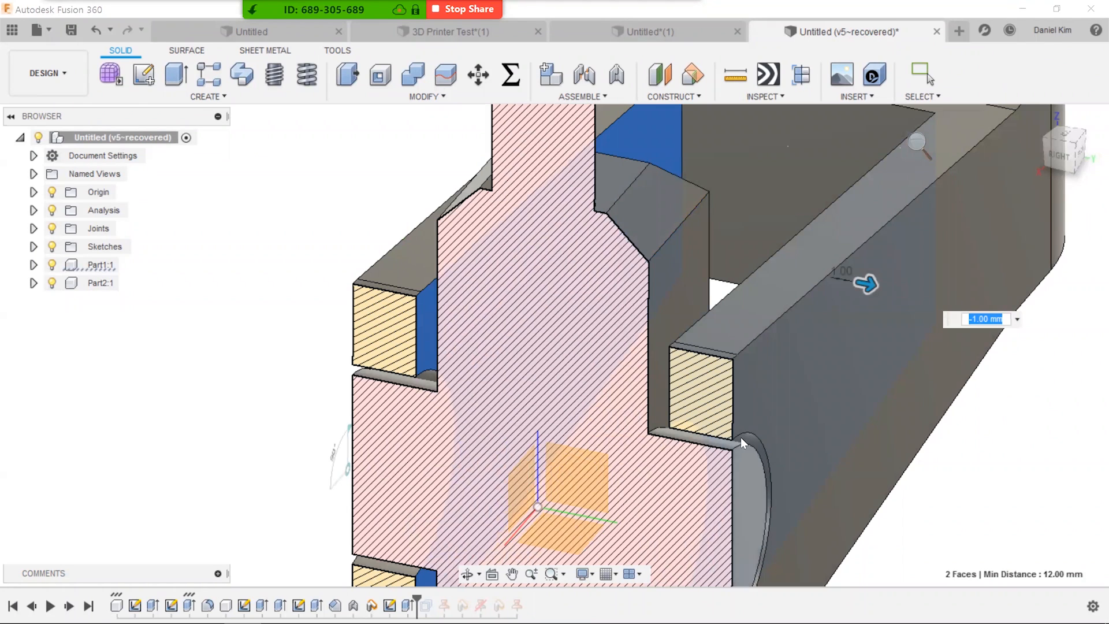
{"action": "key", "text": "BackSpace"}
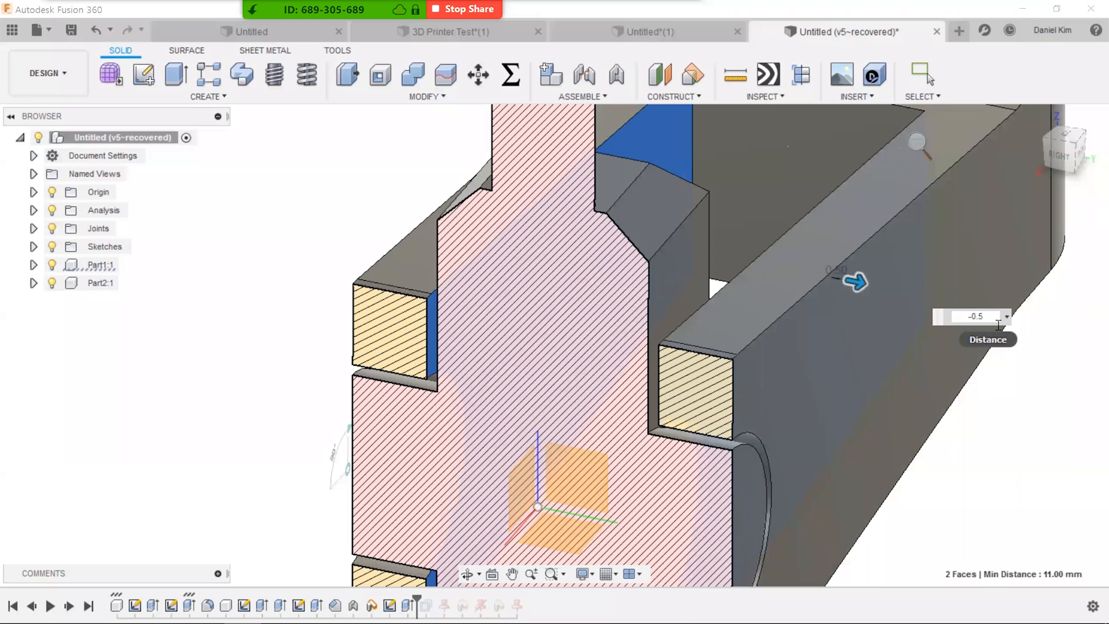
{"action": "key", "text": "Return"}
- Inspect the side gaps between Part2 and Part1's arms in the section, facing it straight on from the right view
{"action": "scroll", "coordinate": [802, 404], "scroll_direction": "down", "scroll_amount": 3}
{"action": "left_click", "coordinate": [1059, 154]}
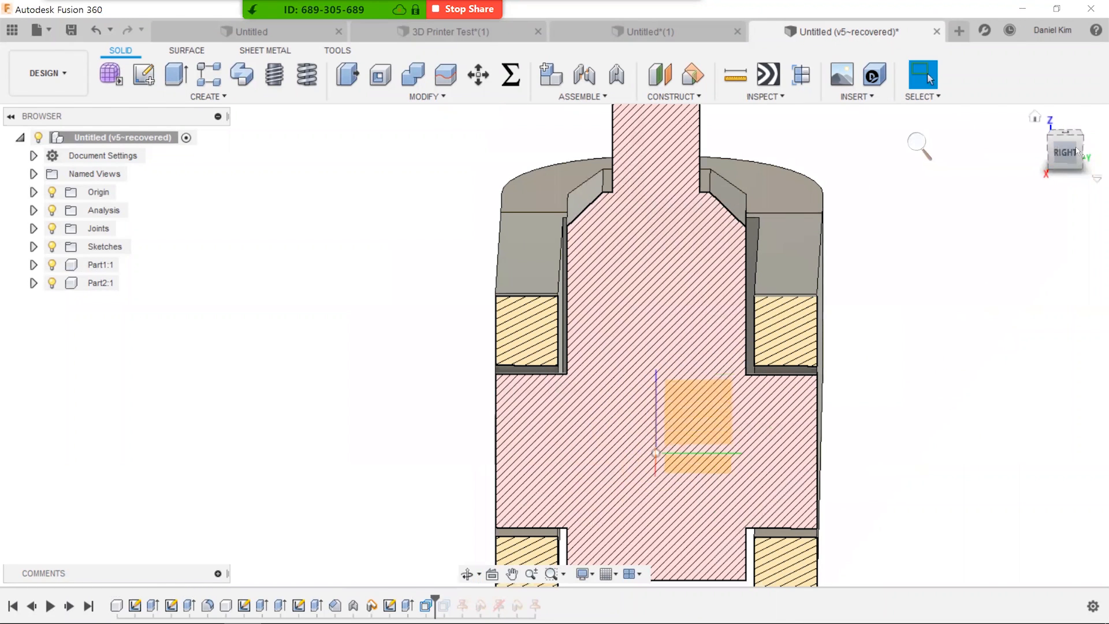
{"action": "scroll", "coordinate": [791, 340], "scroll_direction": "up", "scroll_amount": 2}
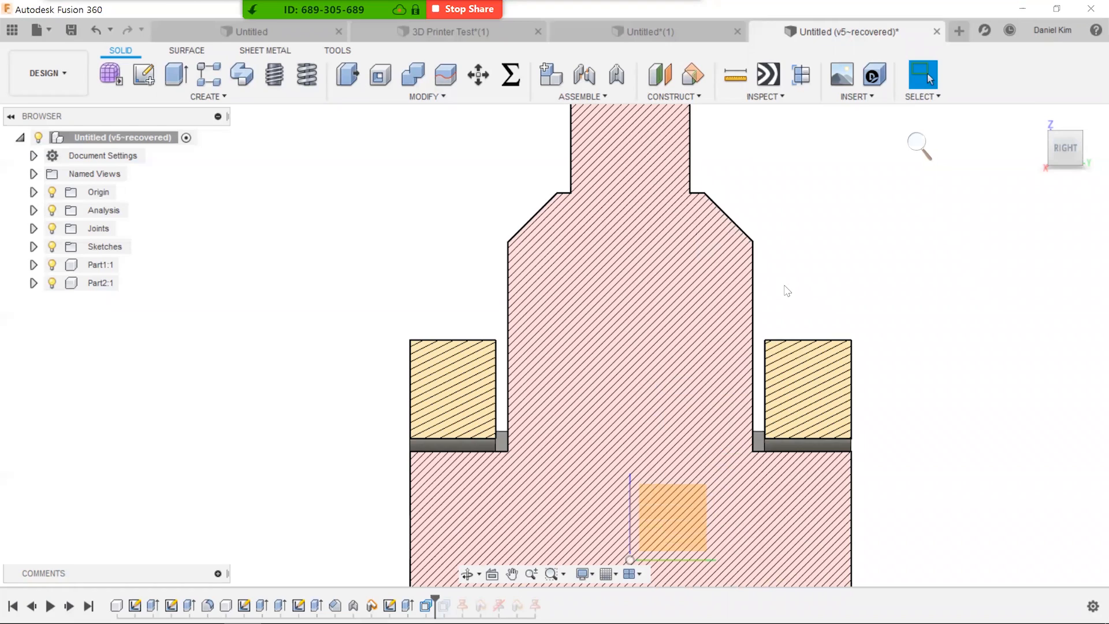
{"action": "scroll", "coordinate": [774, 291], "scroll_direction": "up", "scroll_amount": 2}
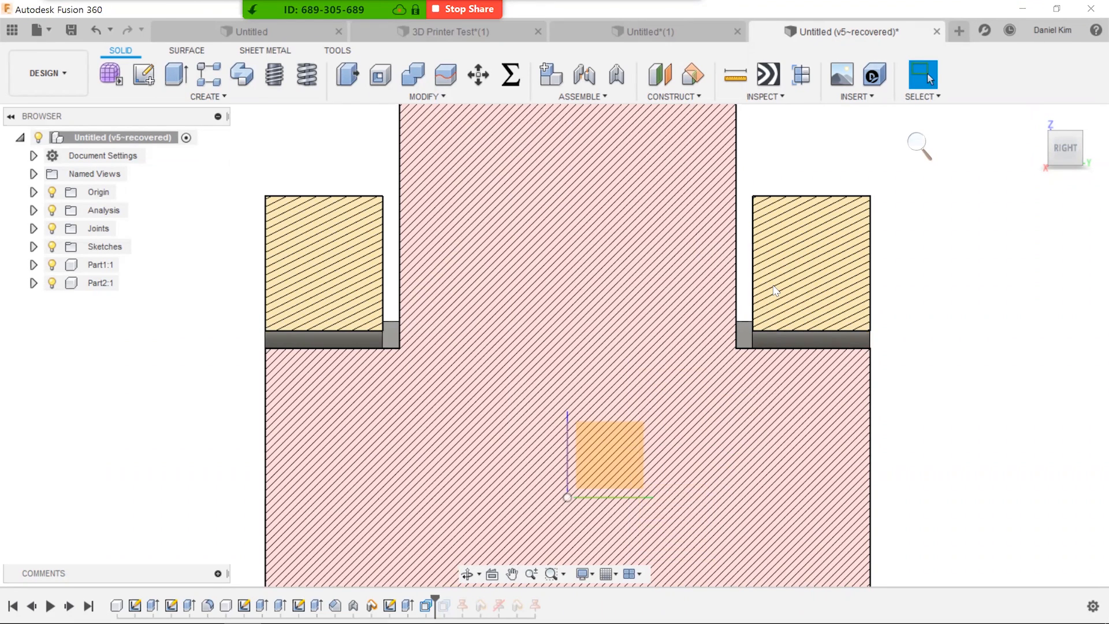
{"action": "scroll", "coordinate": [774, 290], "scroll_direction": "down", "scroll_amount": 3}
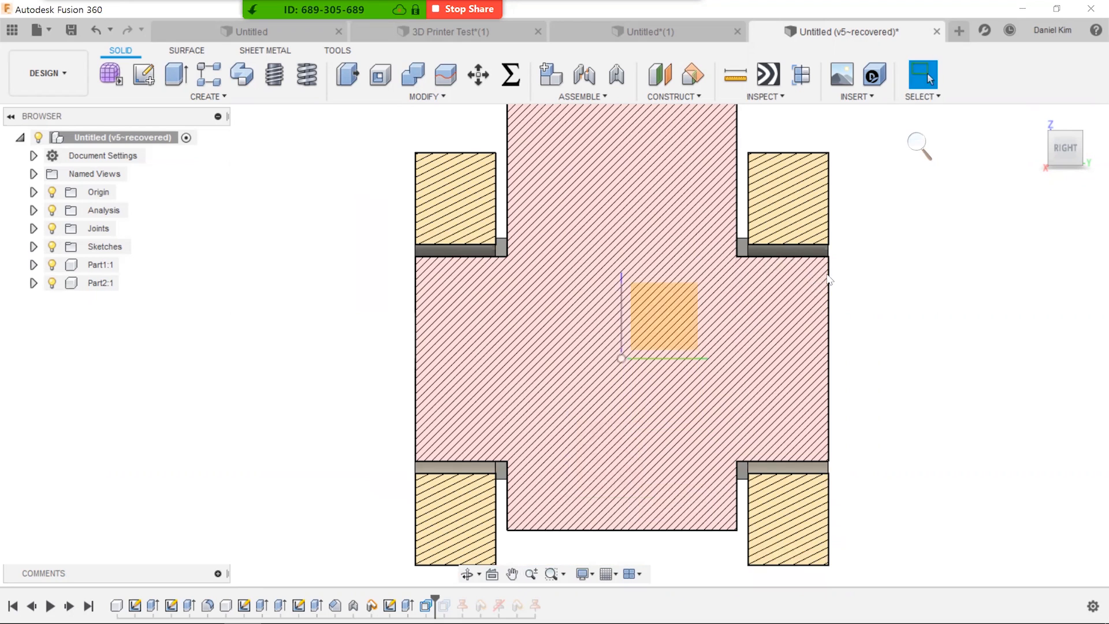
- Try Press Pull offsets of -3 mm and 1 mm on Part1's pivot hole face, and finish with the offset at 0 mm
{"action": "middle_click_drag", "start_coordinate": [800, 286], "coordinate": [739, 322], "text": "shift"}
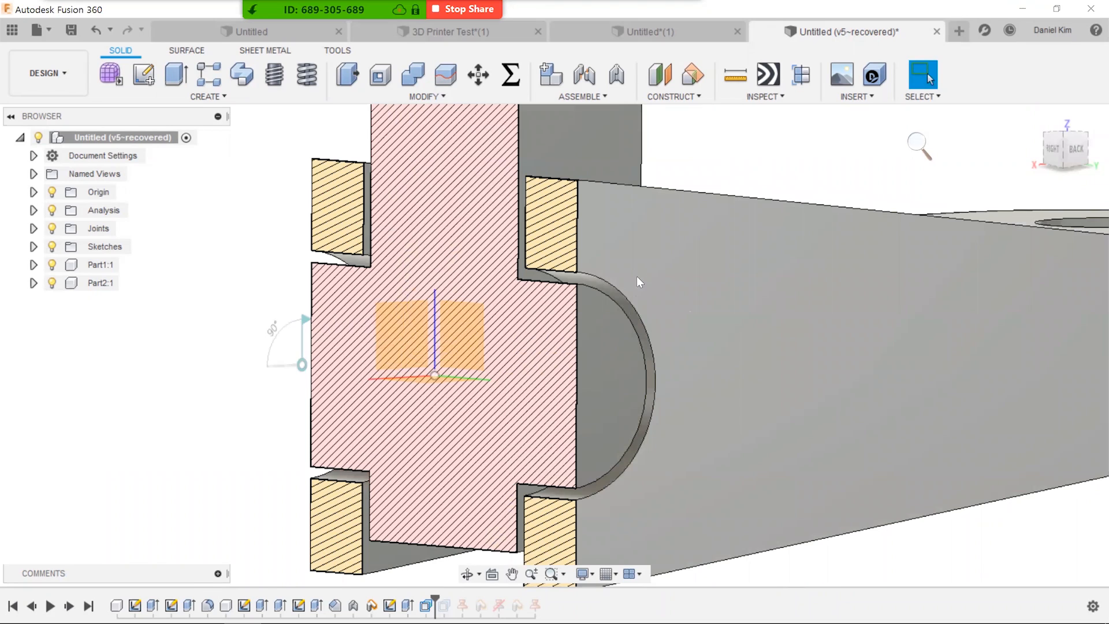
{"action": "scroll", "coordinate": [636, 276], "scroll_direction": "up", "scroll_amount": 2}
{"action": "left_click", "coordinate": [604, 299]}
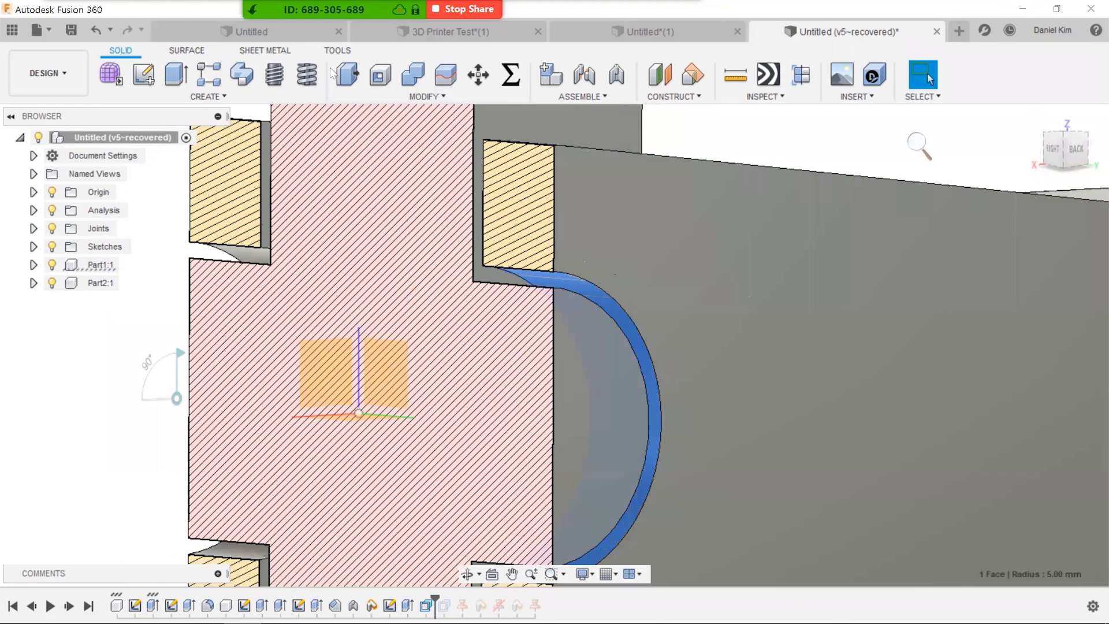
{"action": "left_click", "coordinate": [381, 69]}
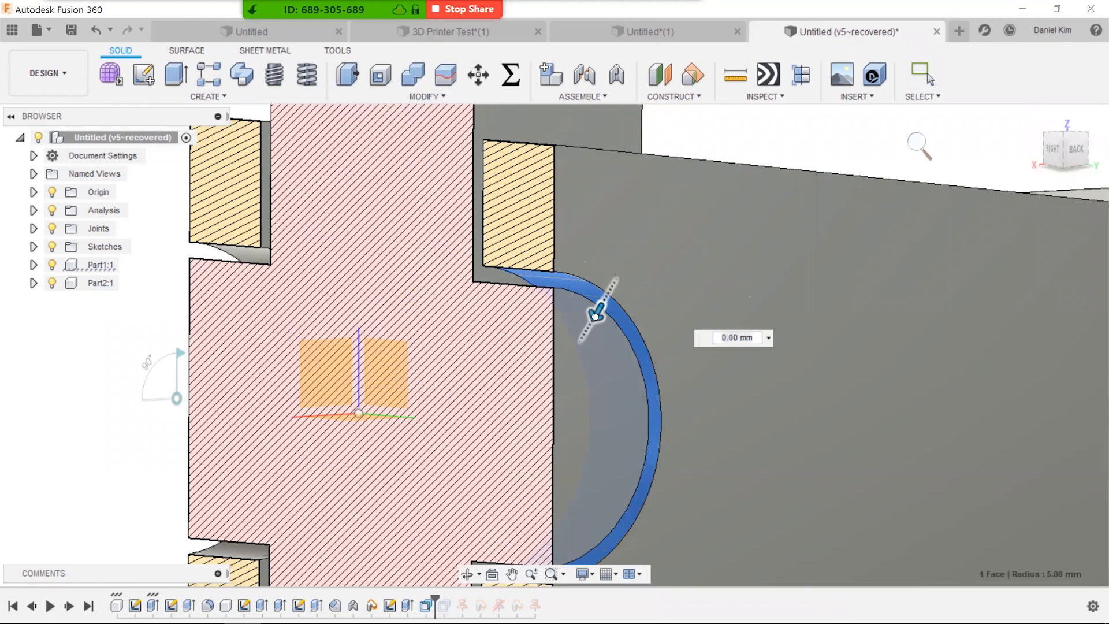
{"action": "left_click_drag", "start_coordinate": [594, 315], "coordinate": [603, 307]}
{"action": "left_click_drag", "start_coordinate": [640, 275], "coordinate": [666, 250]}
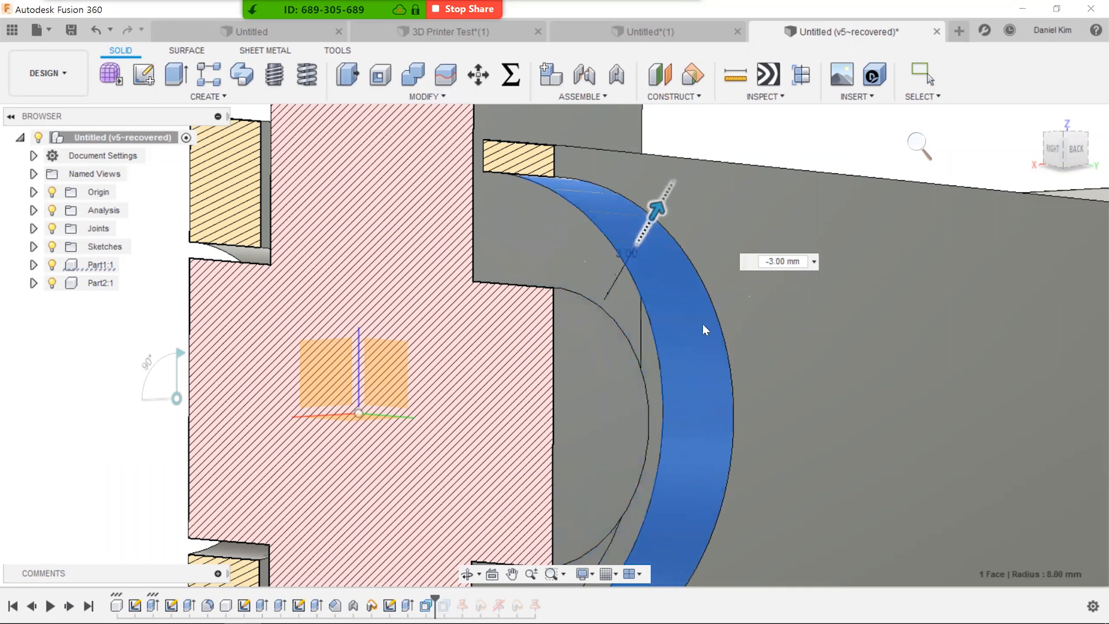
{"action": "scroll", "coordinate": [711, 356], "scroll_direction": "down", "scroll_amount": 2}
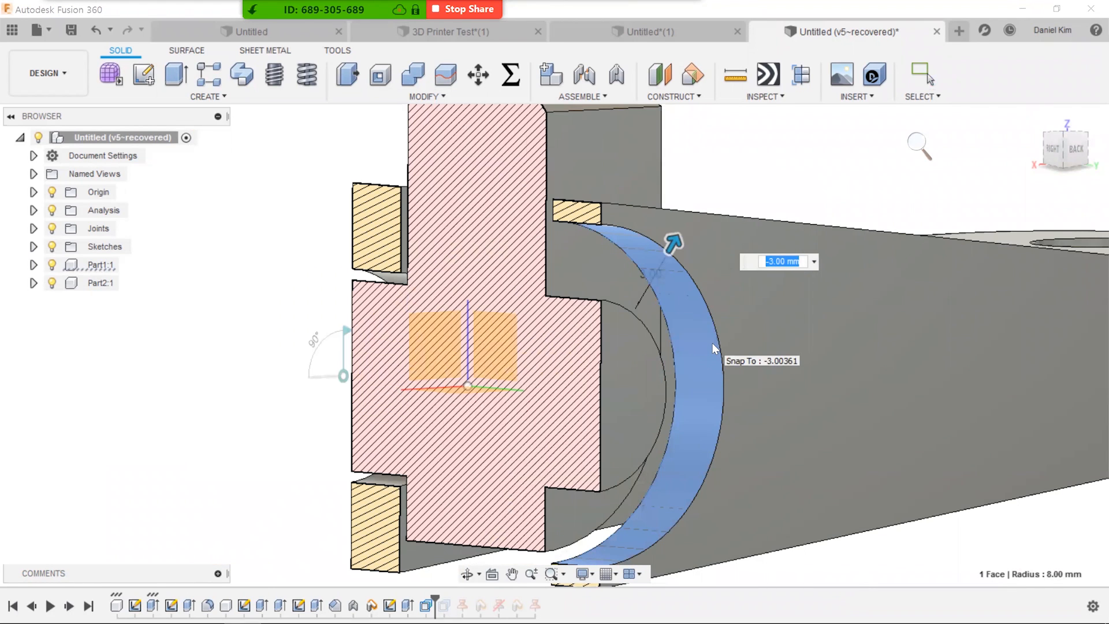
{"action": "scroll", "coordinate": [712, 343], "scroll_direction": "up", "scroll_amount": 2}
{"action": "scroll", "coordinate": [681, 248], "scroll_direction": "down", "scroll_amount": 2}
{"action": "left_click_drag", "start_coordinate": [666, 236], "coordinate": [625, 317]}
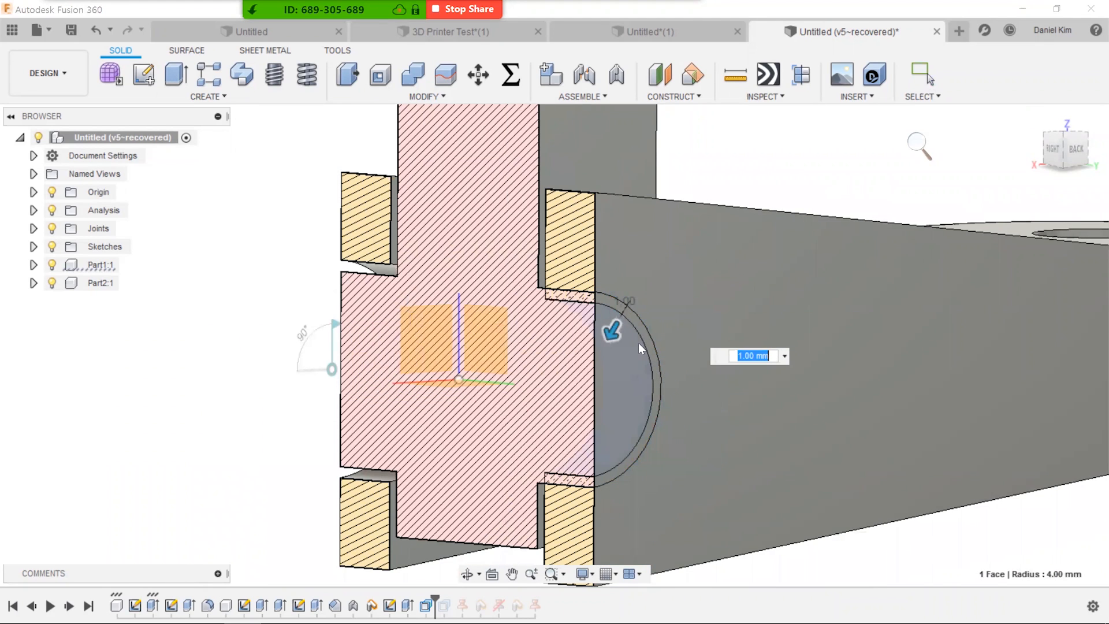
{"action": "scroll", "coordinate": [638, 341], "scroll_direction": "up", "scroll_amount": 2}
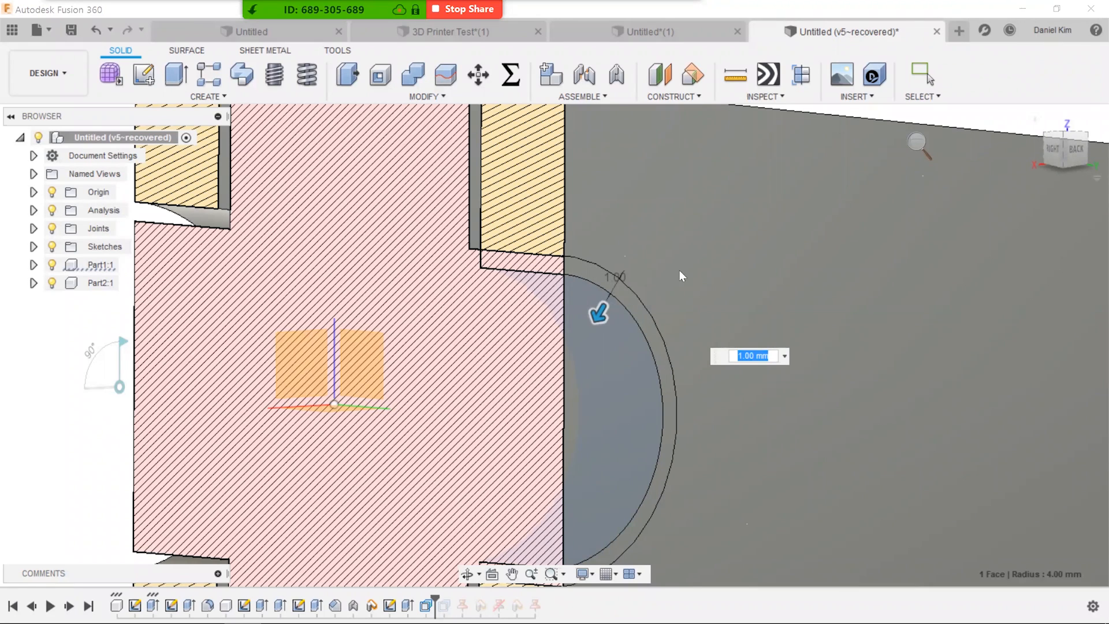
{"action": "left_click", "coordinate": [601, 313]}
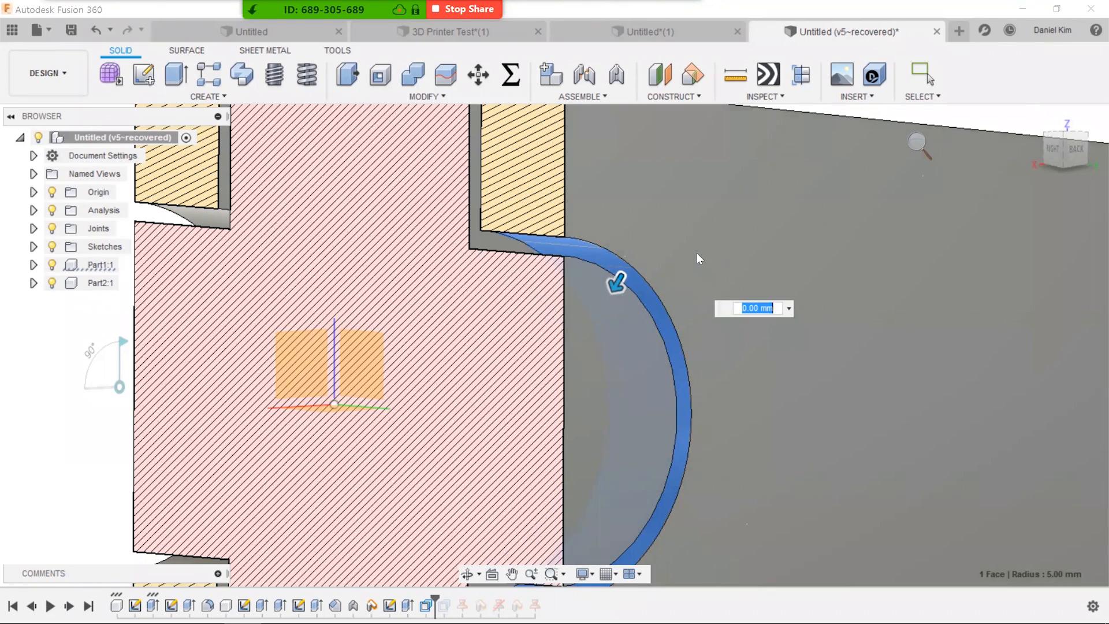
{"action": "key", "text": "Return"}
- Expand the assembly's Analysis folder and hide the Section1 analysis to show the complete parts
{"action": "scroll", "coordinate": [700, 249], "scroll_direction": "down", "scroll_amount": 3}
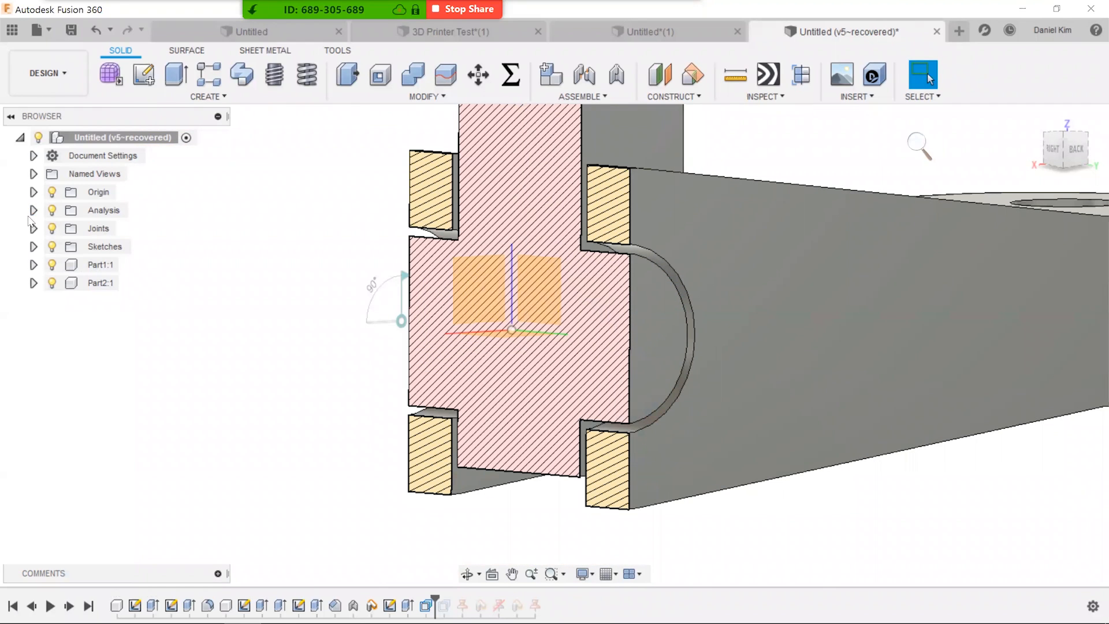
{"action": "left_click", "coordinate": [27, 212]}
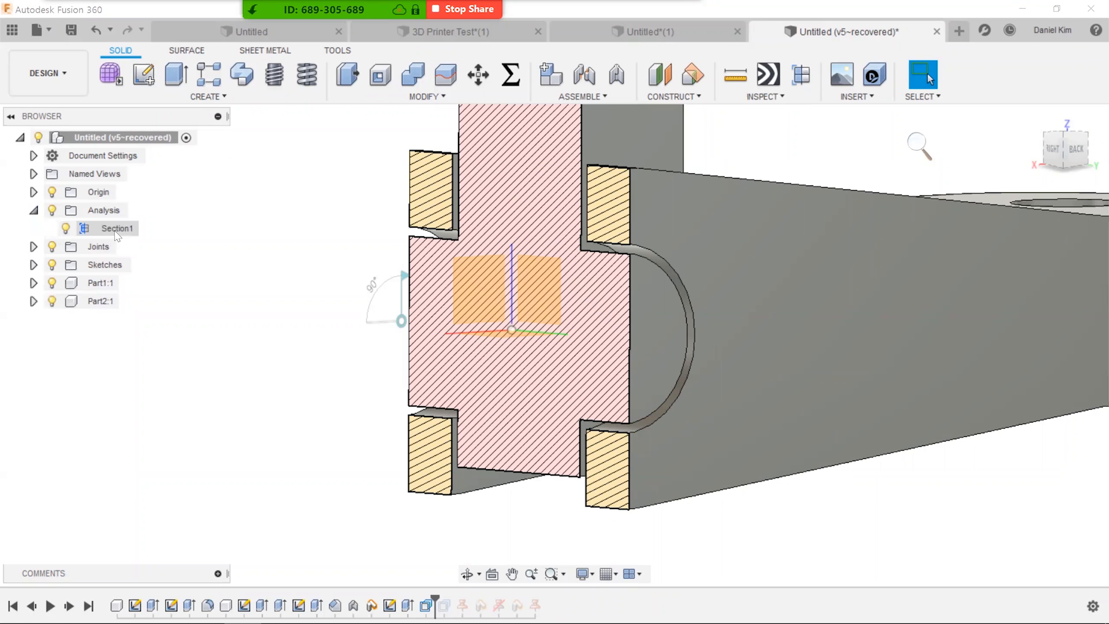
{"action": "left_click", "coordinate": [74, 233]}
{"action": "left_click", "coordinate": [66, 228]}
{"action": "left_click", "coordinate": [65, 228]}
{"action": "left_click", "coordinate": [65, 229]}
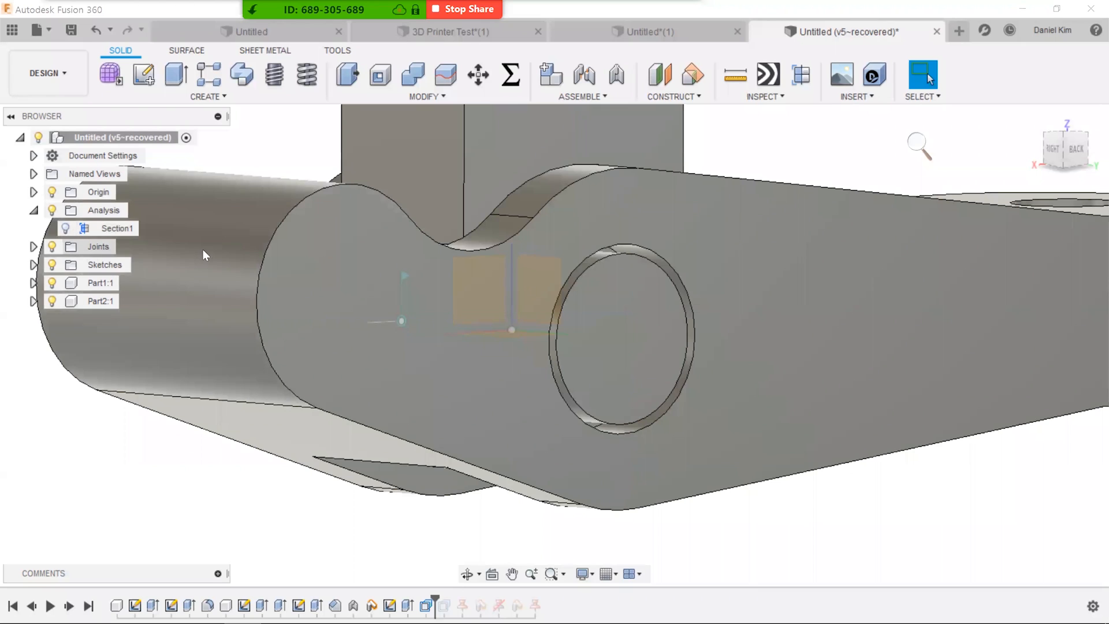
{"action": "scroll", "coordinate": [300, 228], "scroll_direction": "down", "scroll_amount": 5}
{"action": "middle_click_drag", "start_coordinate": [248, 203], "coordinate": [253, 212], "text": "shift"}
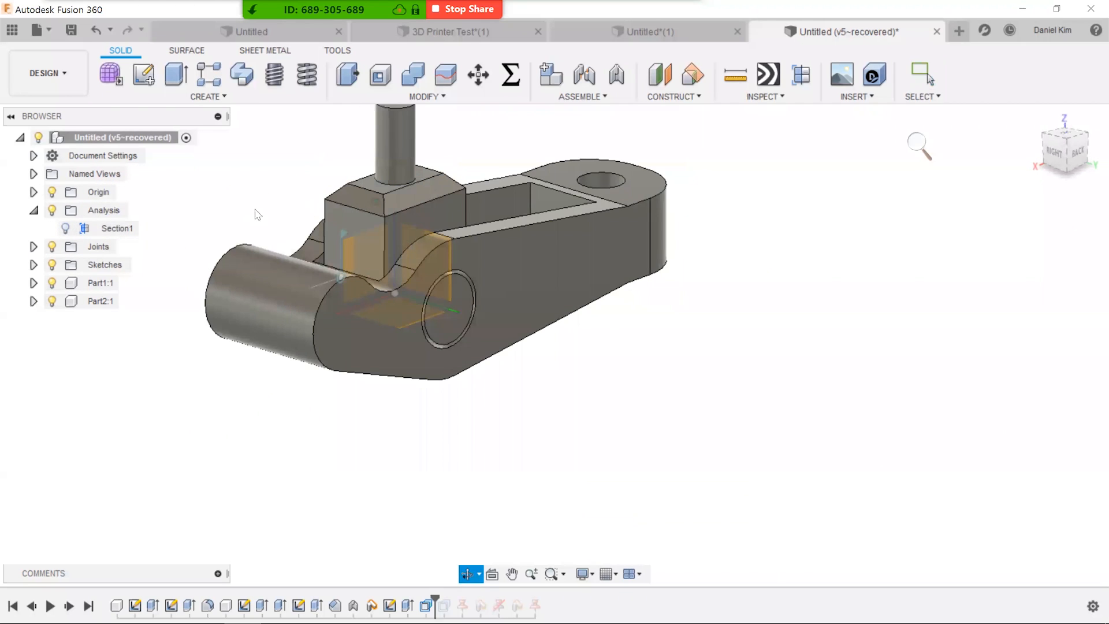
{"action": "left_click", "coordinate": [801, 74]}
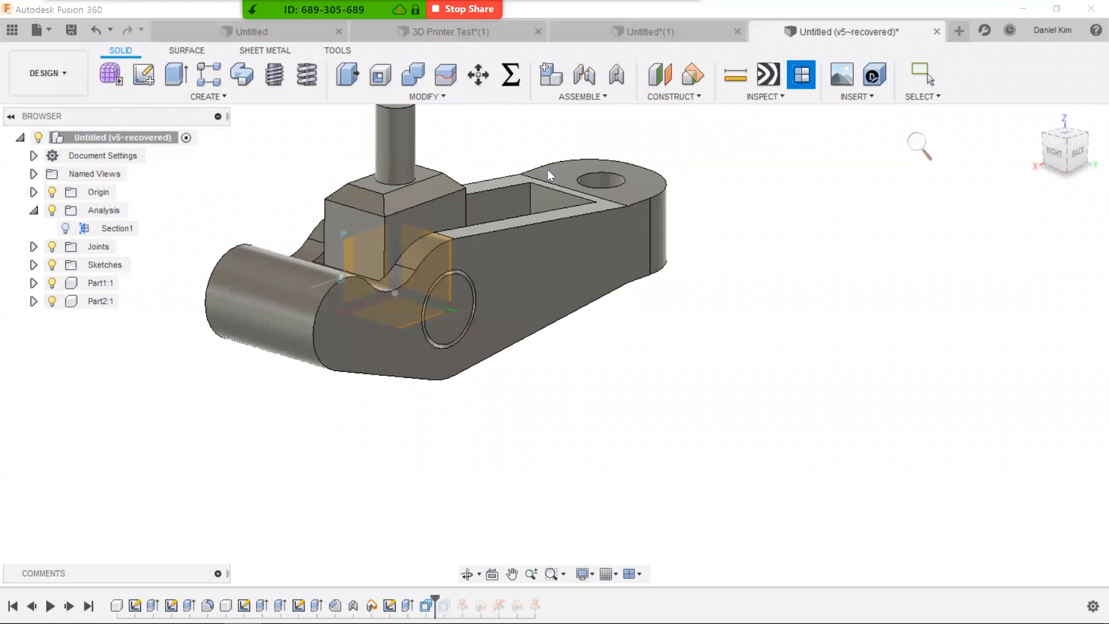
{"action": "left_click", "coordinate": [449, 210]}
{"action": "left_click_drag", "start_coordinate": [483, 220], "coordinate": [524, 254]}
{"action": "key", "text": "Escape"}
- Roll the timeline forward past the second Press Pull feature and examine the assembly from the side with the 360 text
{"action": "middle_click_drag", "start_coordinate": [465, 444], "coordinate": [527, 468]}
{"action": "mouse_move", "coordinate": [436, 599]}
{"action": "left_mouse_down"}
{"action": "mouse_move", "coordinate": [475, 599]}
{"action": "mouse_move", "coordinate": [447, 599]}
{"action": "left_mouse_up"}
{"action": "middle_click_drag", "start_coordinate": [480, 488], "coordinate": [584, 435], "text": "shift"}
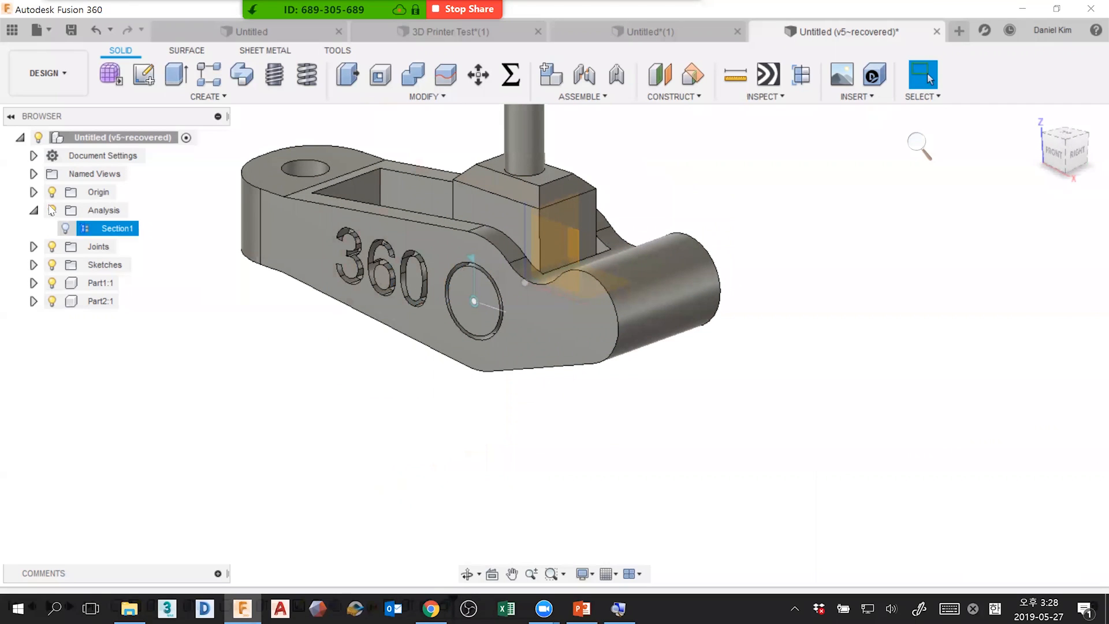
{"action": "left_click", "coordinate": [21, 604]}
{"action": "left_click", "coordinate": [22, 604]}
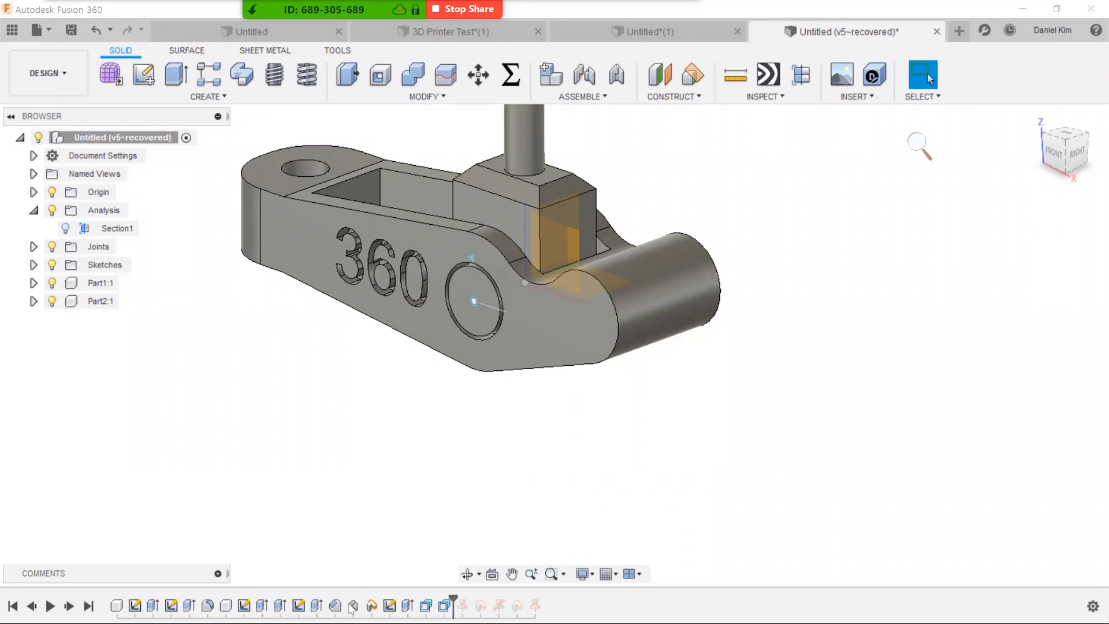
{"action": "left_click", "coordinate": [17, 607]}
{"action": "left_click", "coordinate": [18, 607]}
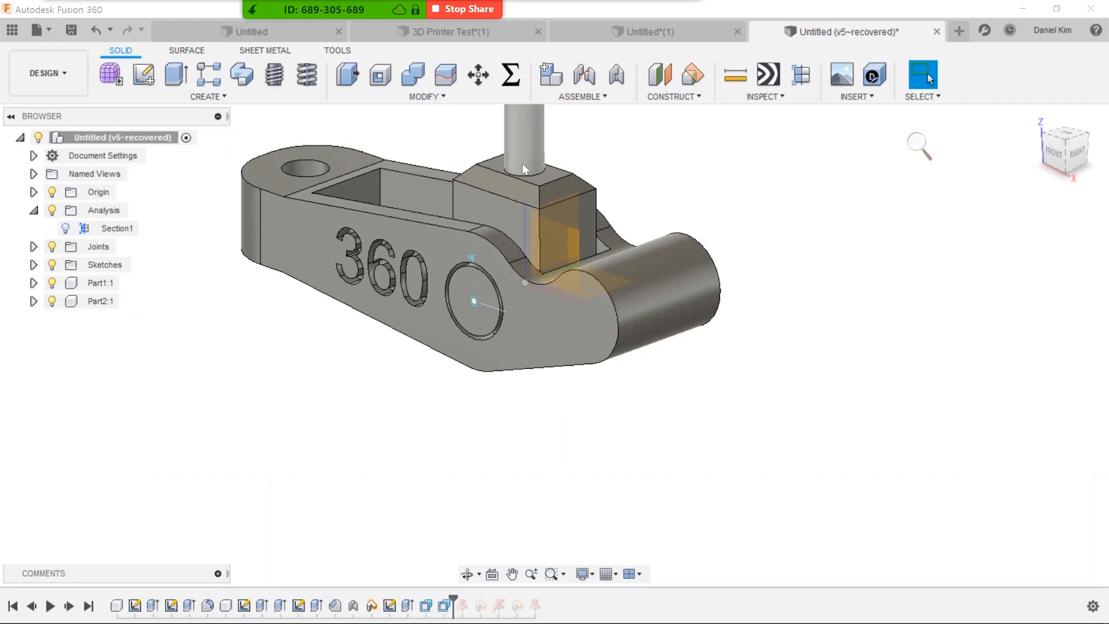
- Roll the timeline forward past the Ground feature and swing Part2 about its pivot to test the joint motion
{"action": "left_click_drag", "start_coordinate": [467, 596], "coordinate": [471, 598]}
{"action": "scroll", "coordinate": [401, 407], "scroll_direction": "down", "scroll_amount": 2}
{"action": "middle_click_drag", "start_coordinate": [400, 407], "coordinate": [439, 432]}
{"action": "left_click_drag", "start_coordinate": [532, 220], "coordinate": [496, 288]}
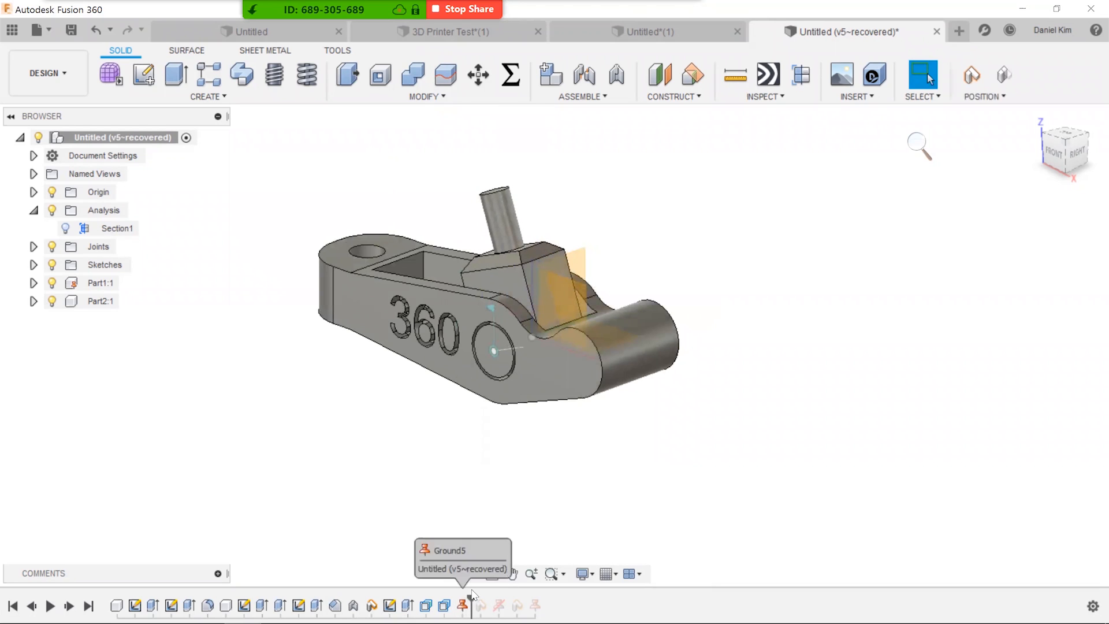
- Roll the timeline back to just before the as-built joint, expand the assembly's Origin folder and toggle its visibility off and on
{"action": "left_click_drag", "start_coordinate": [471, 598], "coordinate": [342, 597]}
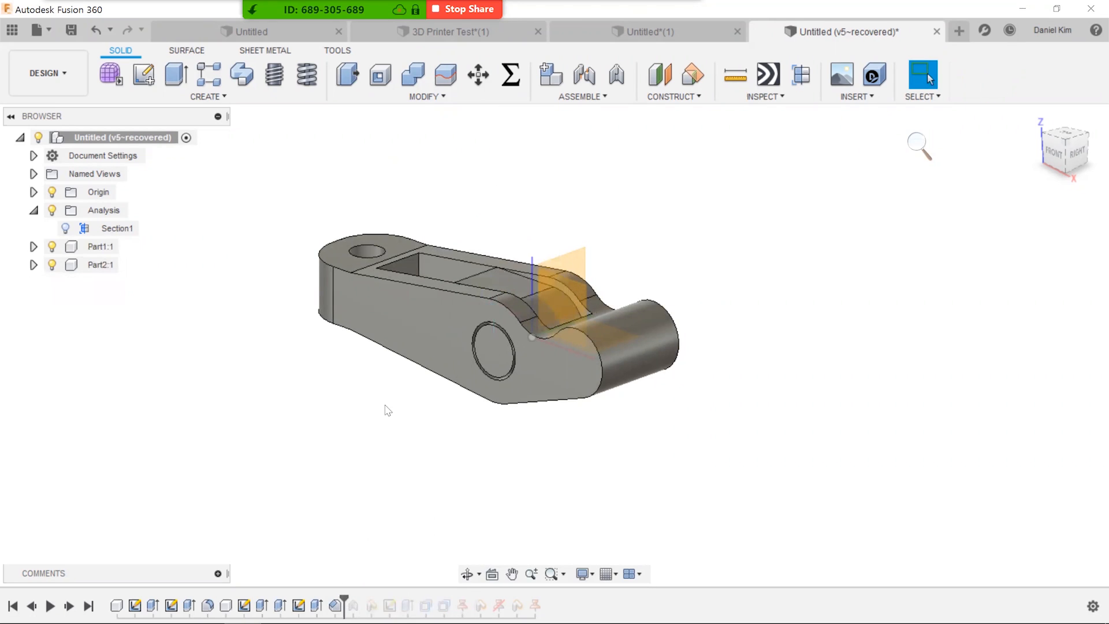
{"action": "scroll", "coordinate": [388, 407], "scroll_direction": "up", "scroll_amount": 2}
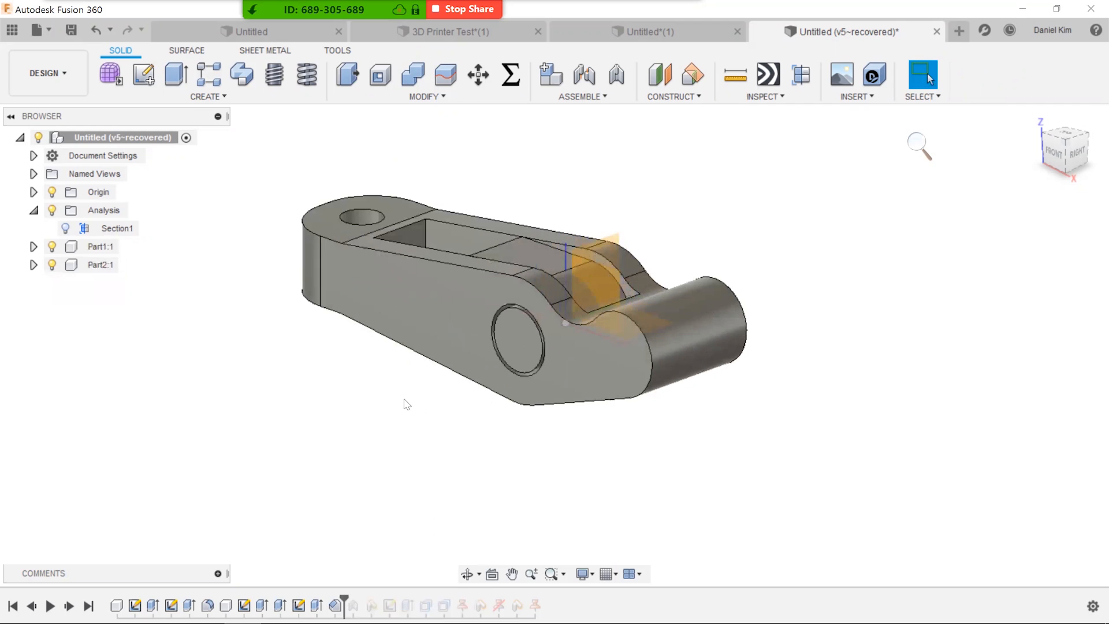
{"action": "left_click", "coordinate": [33, 192]}
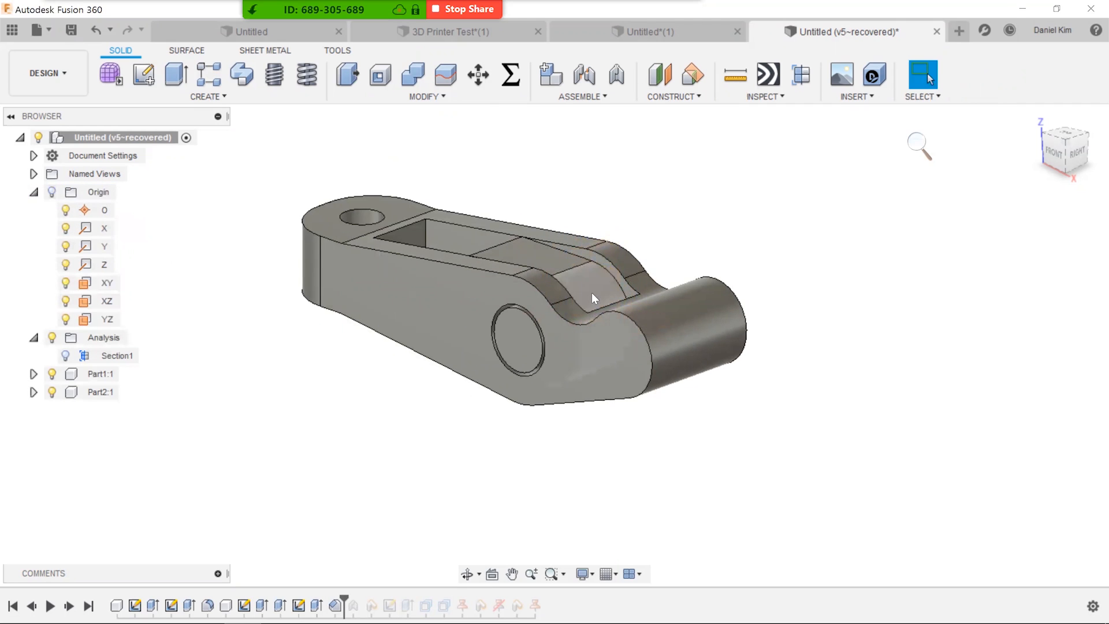
{"action": "scroll", "coordinate": [564, 289], "scroll_direction": "up", "scroll_amount": 3}
{"action": "scroll", "coordinate": [578, 286], "scroll_direction": "down", "scroll_amount": 4}
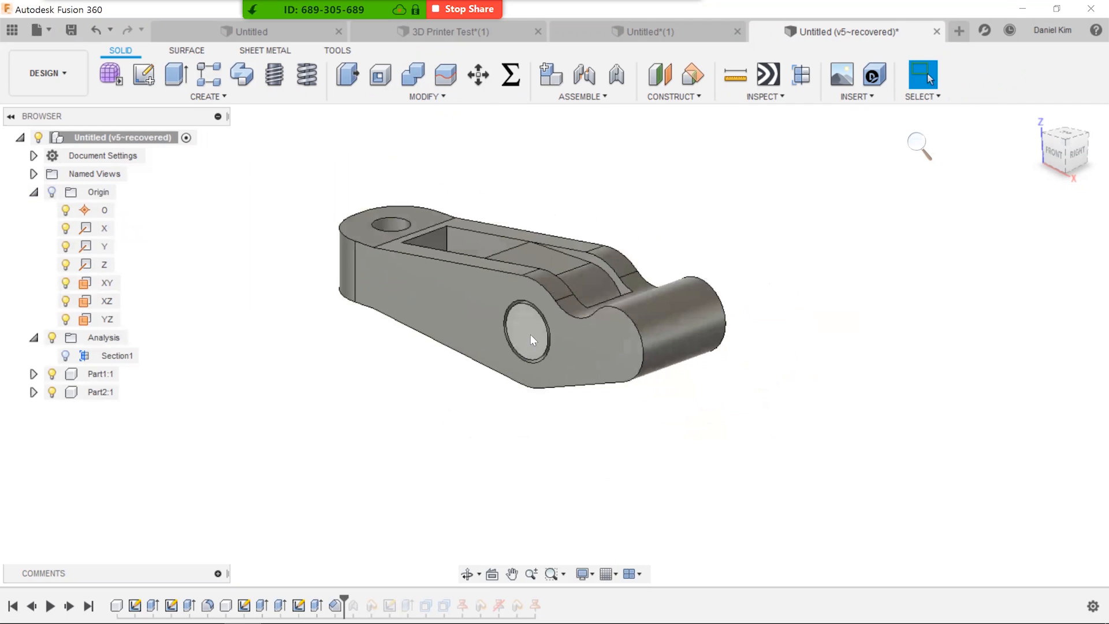
{"action": "left_click", "coordinate": [52, 192]}
- Move Part1 and Part2 apart in the front view to show they are independent, and revert both to their original positions
{"action": "scroll", "coordinate": [614, 337], "scroll_direction": "up", "scroll_amount": 3}
{"action": "left_click", "coordinate": [1055, 153]}
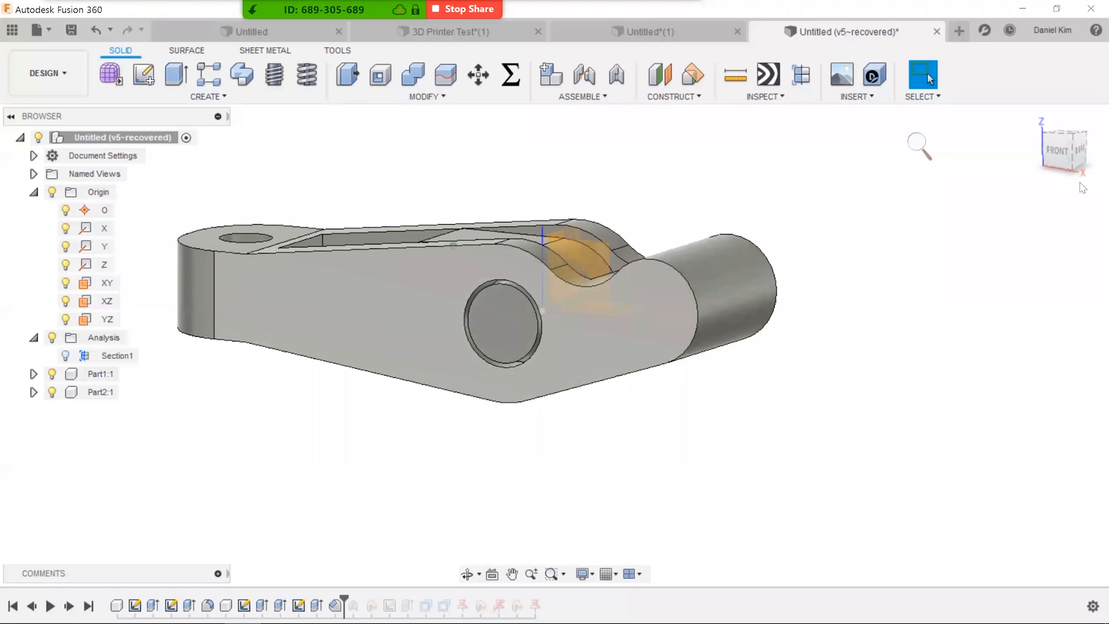
{"action": "left_click", "coordinate": [1051, 150]}
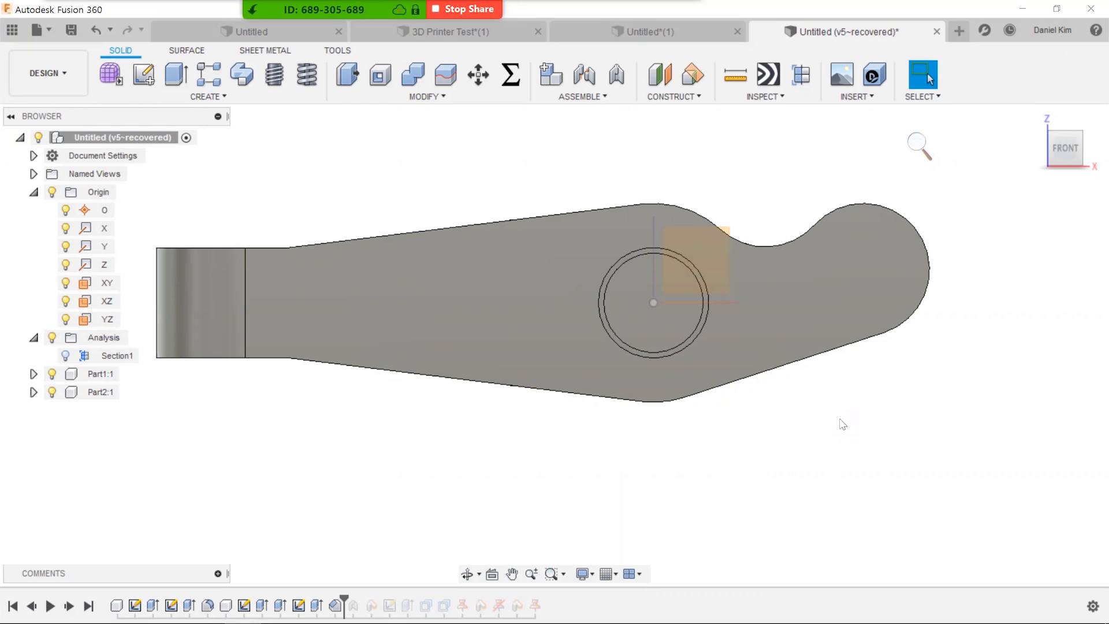
{"action": "left_click", "coordinate": [98, 373]}
{"action": "left_click", "coordinate": [100, 391]}
{"action": "left_click", "coordinate": [307, 458]}
{"action": "left_click_drag", "start_coordinate": [594, 342], "coordinate": [470, 464]}
{"action": "left_click_drag", "start_coordinate": [696, 305], "coordinate": [781, 255]}
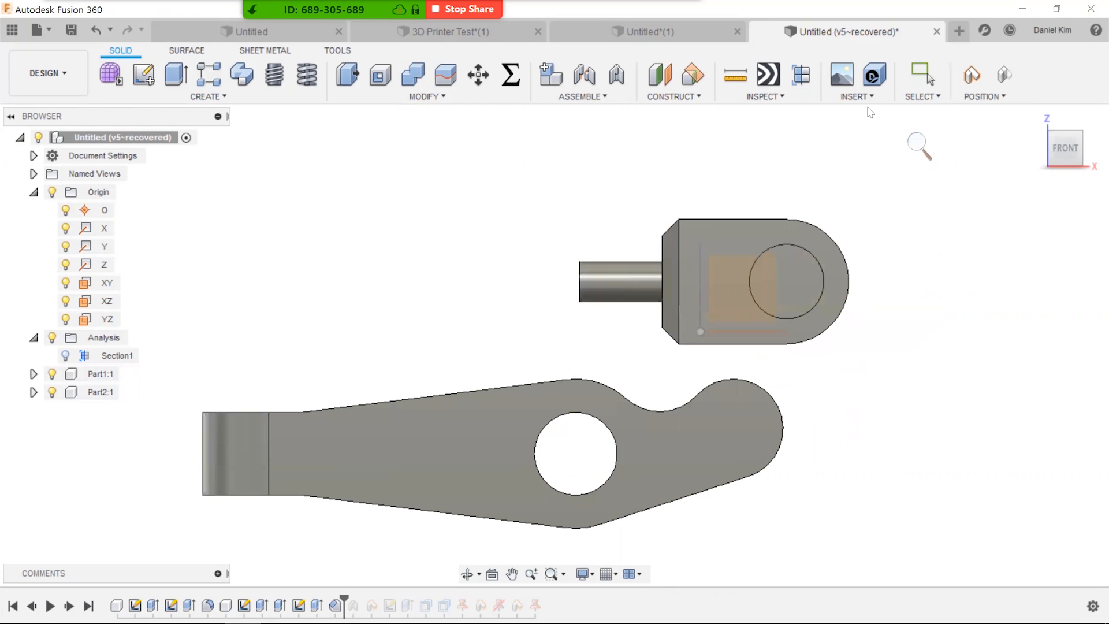
{"action": "middle_click_drag", "start_coordinate": [565, 363], "coordinate": [683, 303], "text": "shift"}
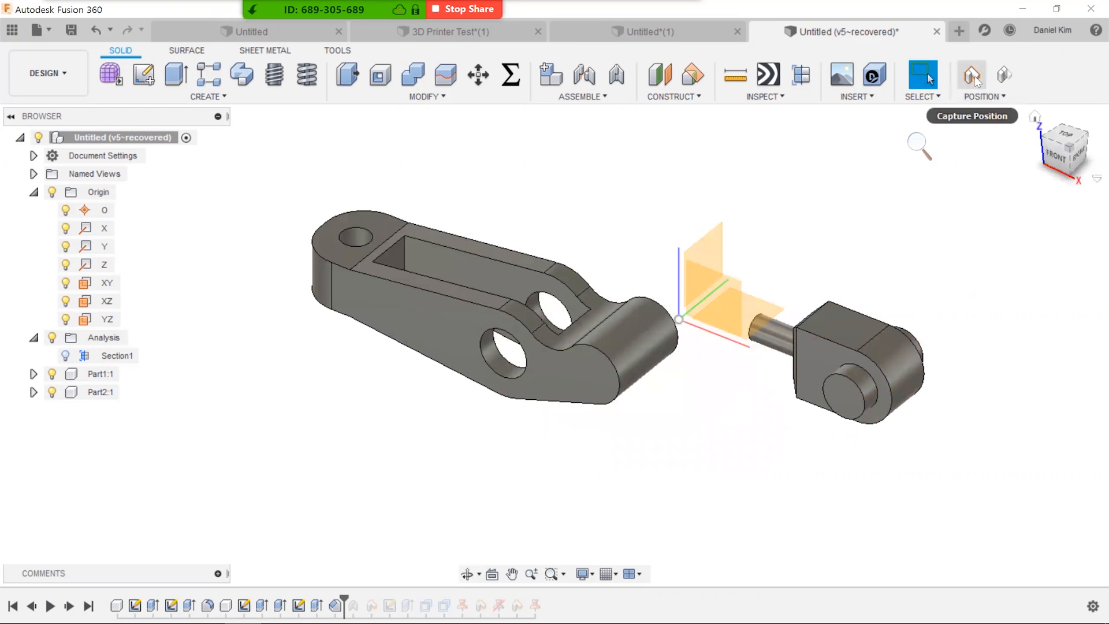
{"action": "left_click", "coordinate": [1006, 75]}
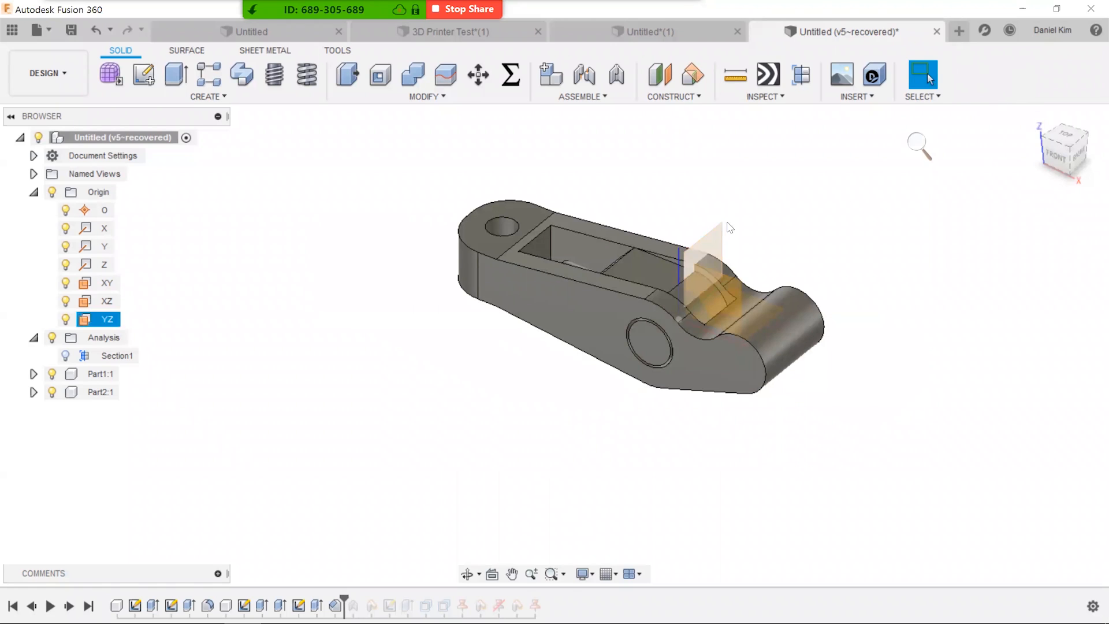
{"action": "scroll", "coordinate": [731, 229], "scroll_direction": "up", "scroll_amount": 4}
{"action": "middle_click_drag", "start_coordinate": [744, 222], "coordinate": [742, 202]}
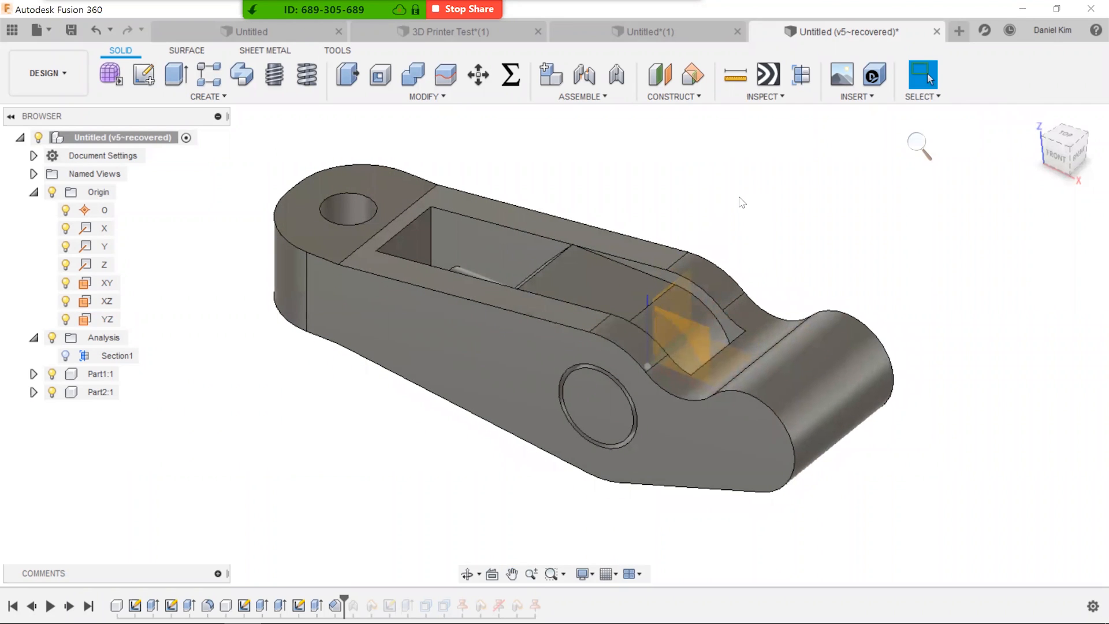
{"action": "left_click", "coordinate": [589, 97]}
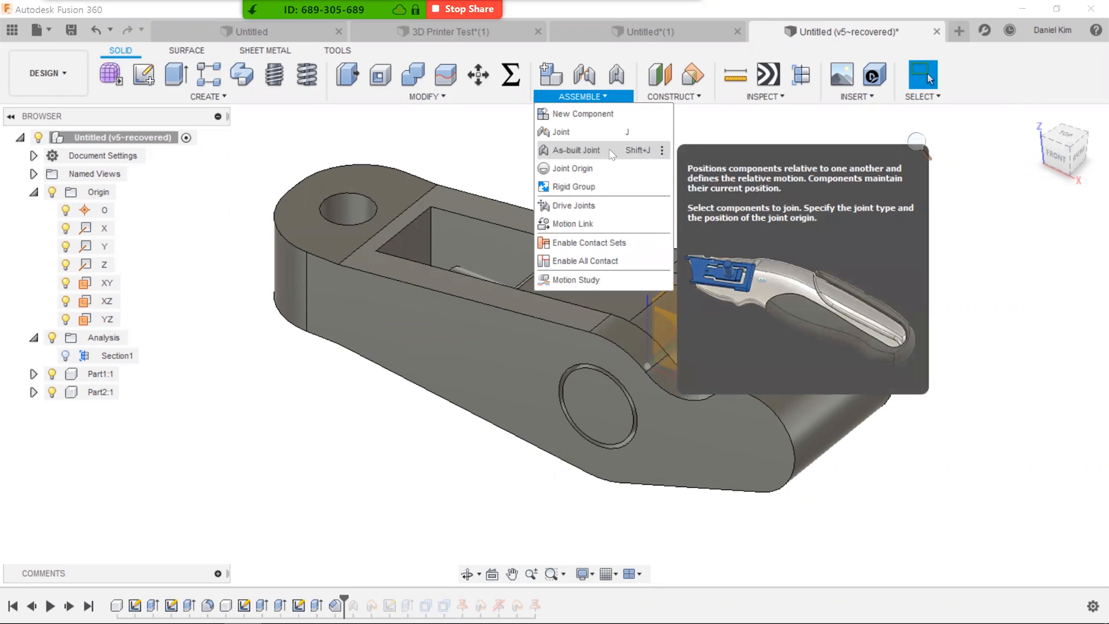
{"action": "left_click", "coordinate": [609, 150]}
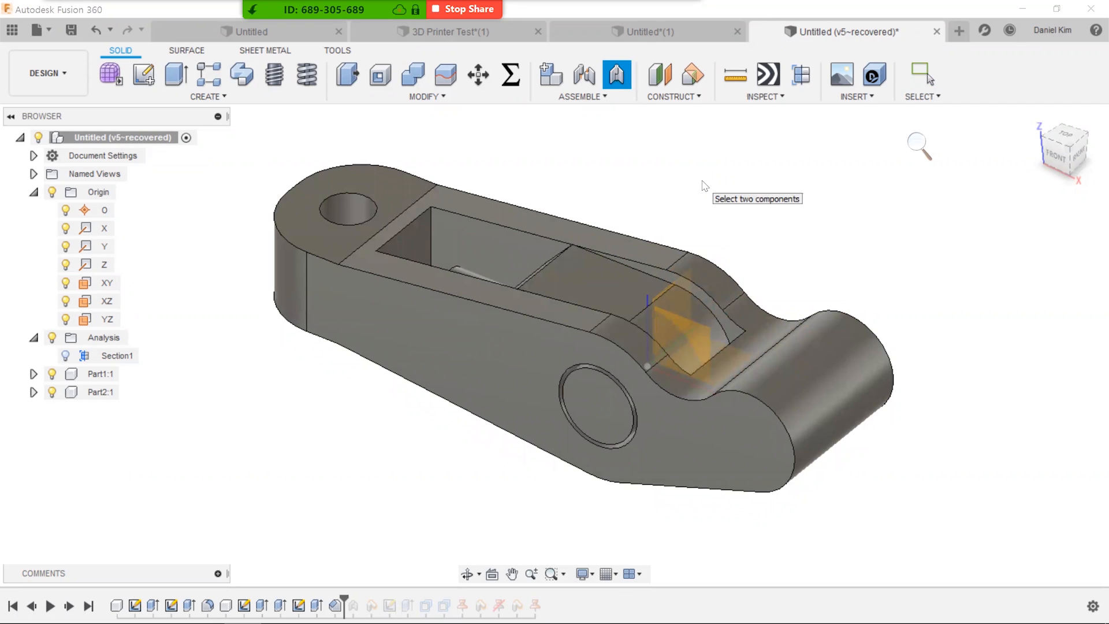
{"action": "key", "text": "Escape"}
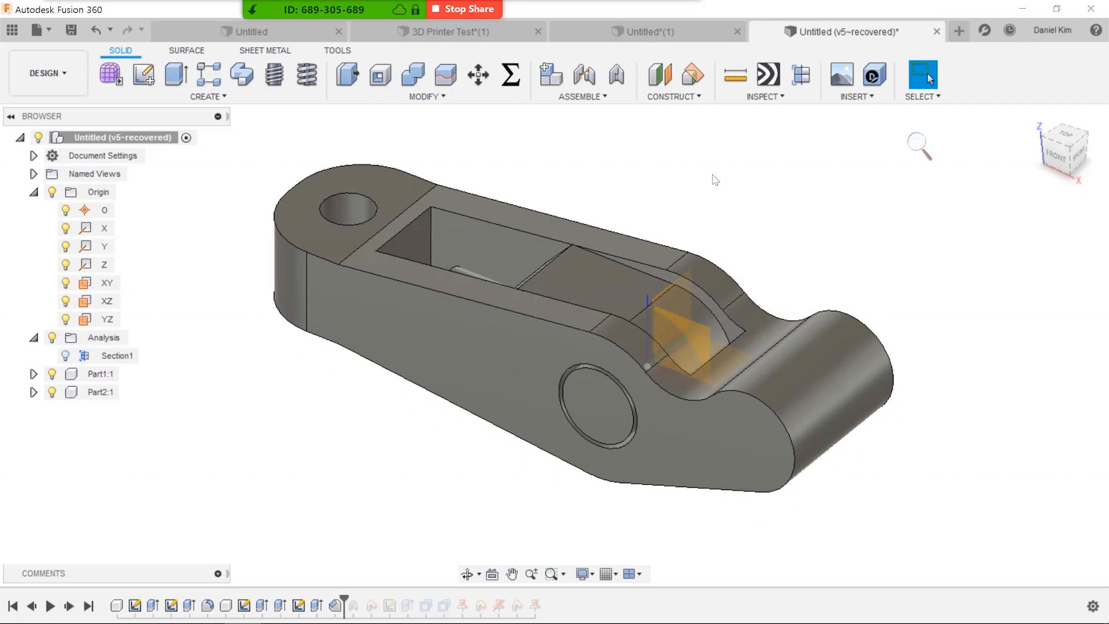
- Close the Untitled (v5-recovered), Untitled*(1) and 3D Printer Test*(1) designs, discarding their unsaved changes
{"action": "left_click", "coordinate": [936, 31]}
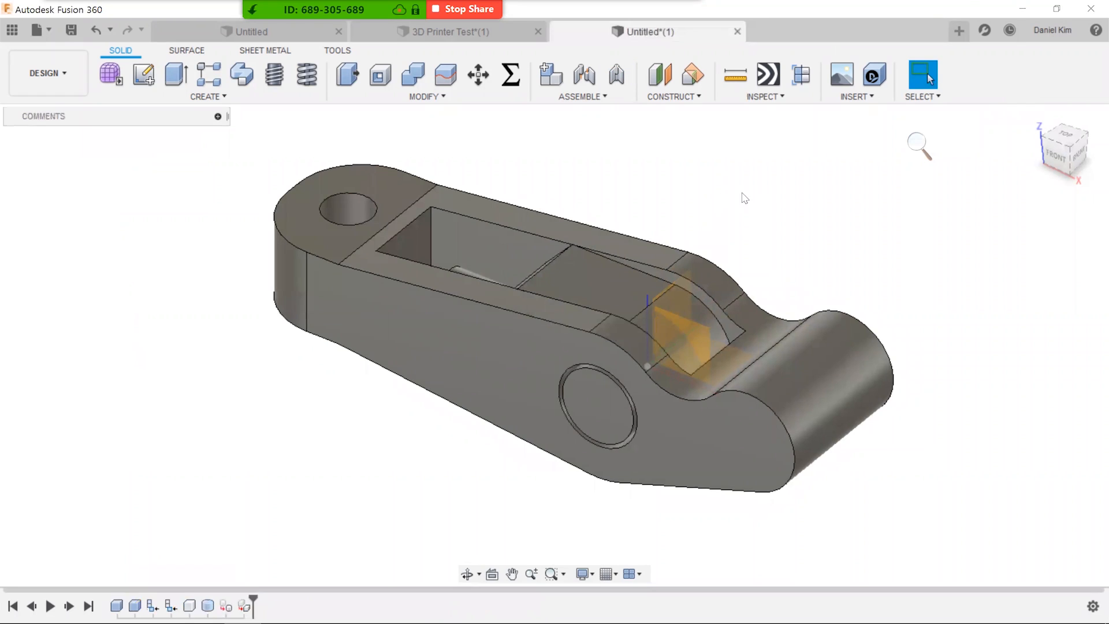
{"action": "left_click", "coordinate": [936, 31]}
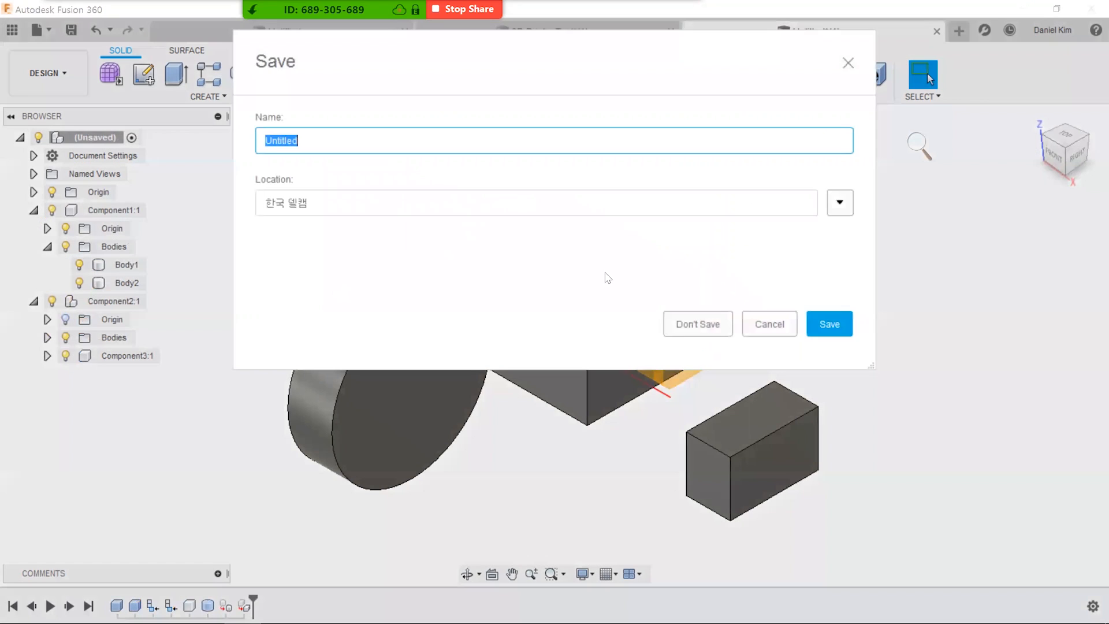
{"action": "left_click", "coordinate": [696, 322]}
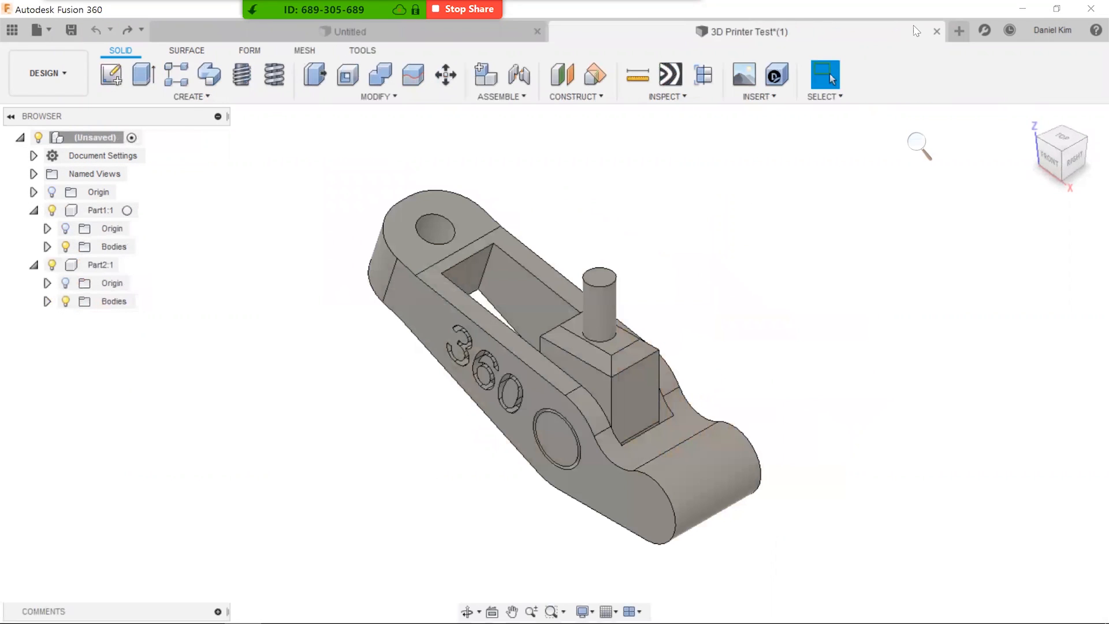
{"action": "left_click", "coordinate": [936, 31]}
{"action": "left_click", "coordinate": [697, 325]}
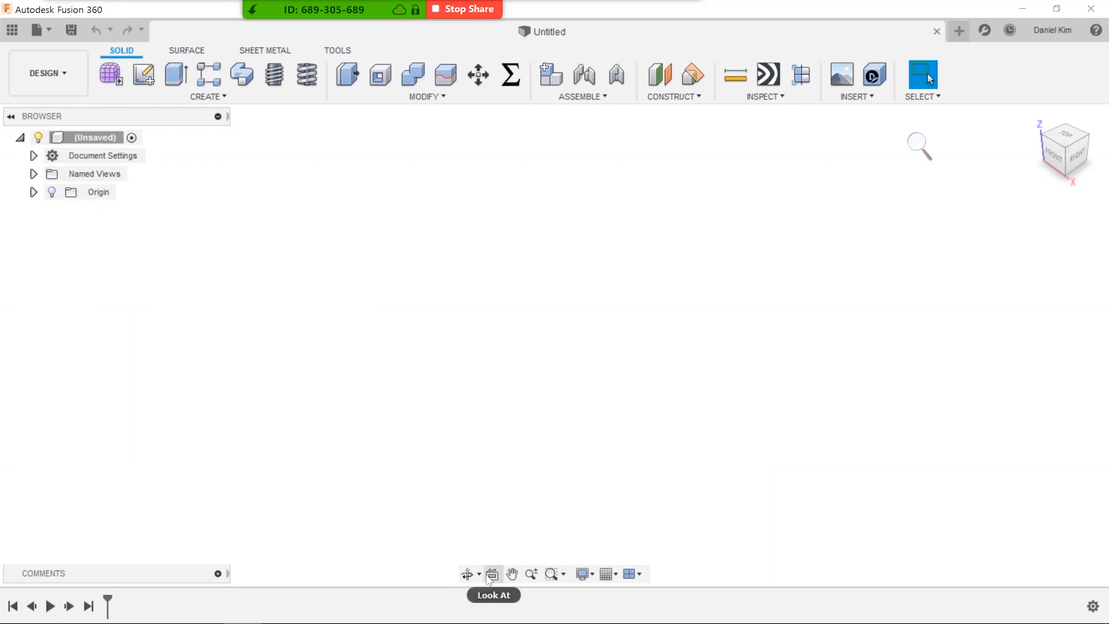
- Switch to PowerPoint and present the Part1 and Part2 drawing slide 57 with the slide show duplicated on the display
{"action": "mouse_move", "coordinate": [508, 612]}
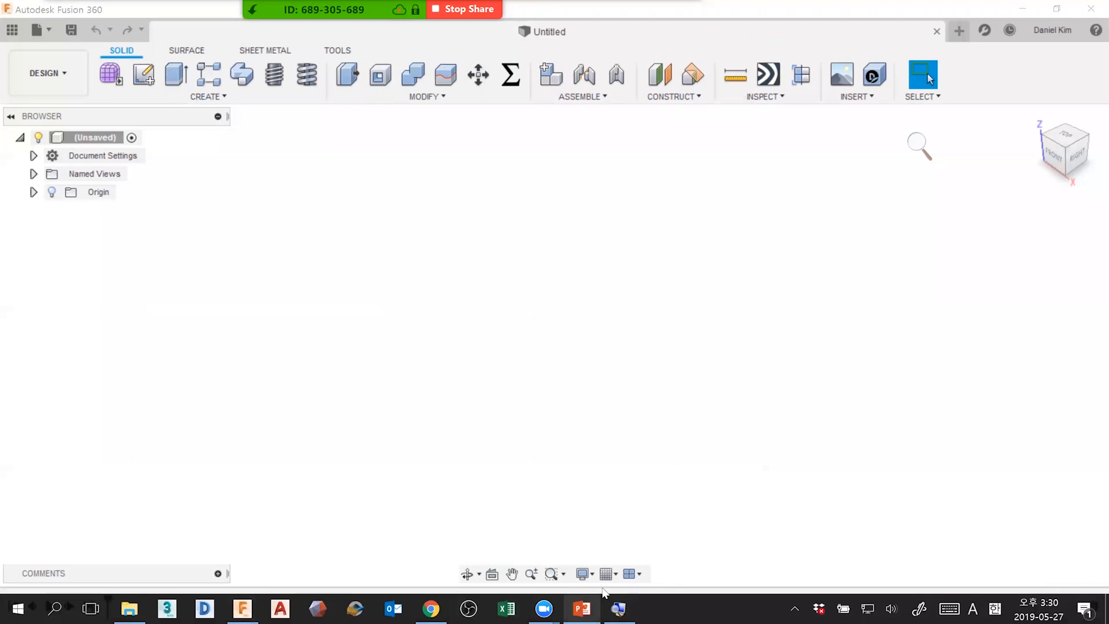
{"action": "left_click", "coordinate": [582, 608]}
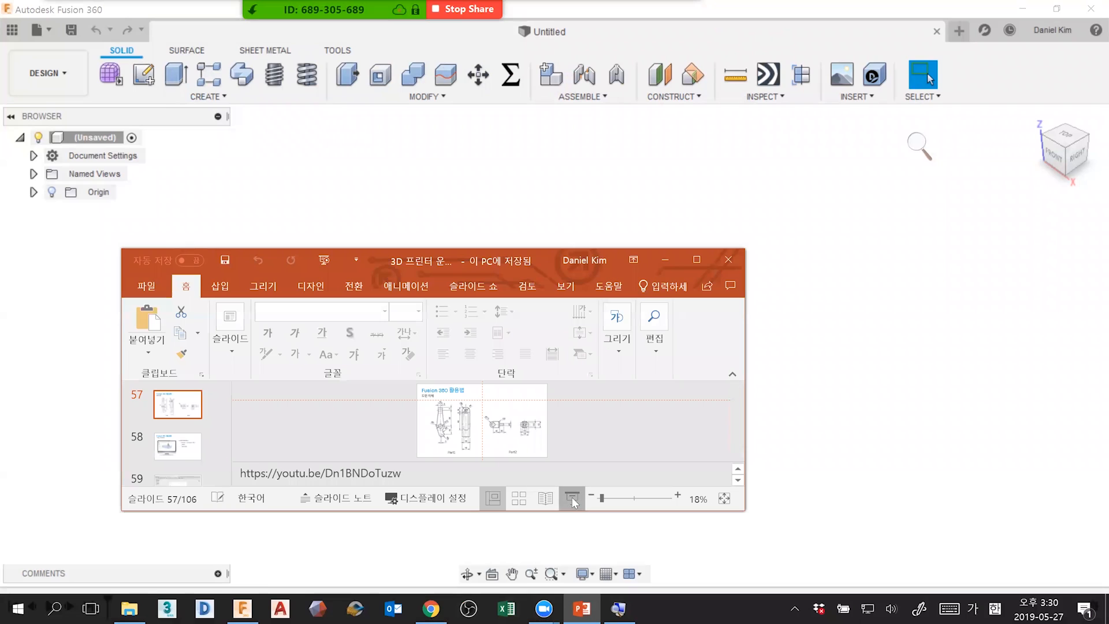
{"action": "left_click", "coordinate": [572, 499]}
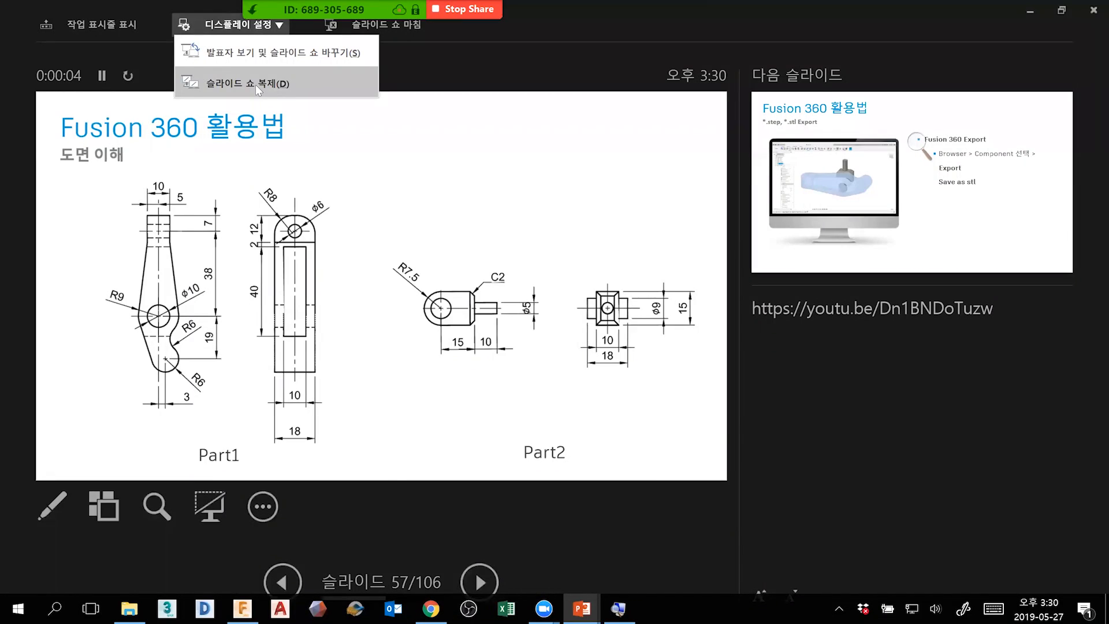
{"action": "left_click", "coordinate": [255, 84]}
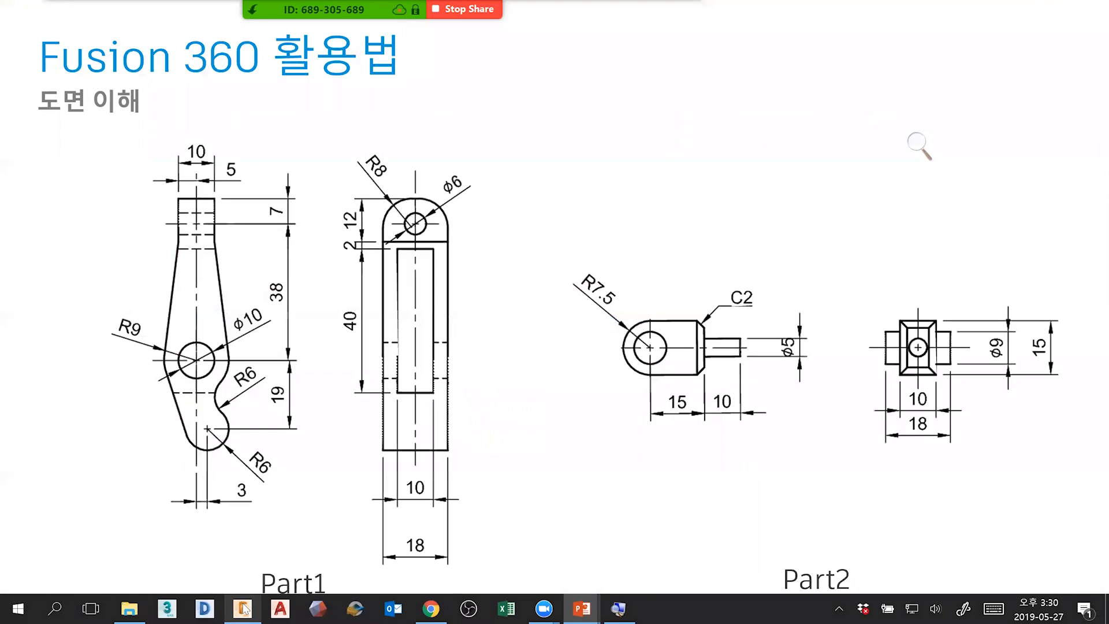
- Switch to Fusion 360 and close the program to return to the slide show
{"action": "left_click", "coordinate": [242, 608]}
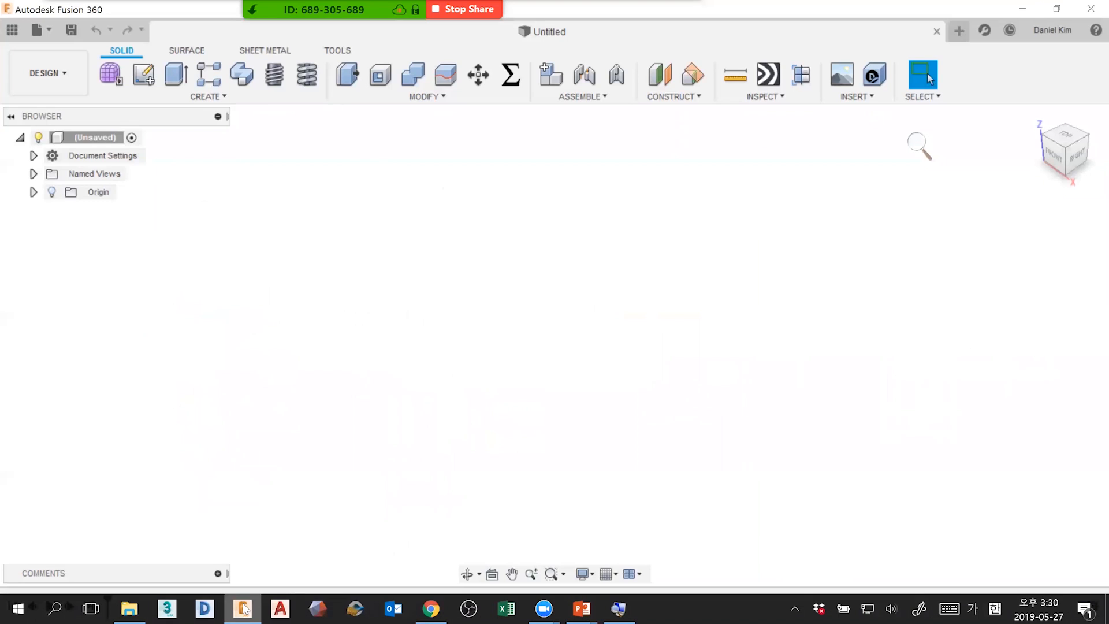
{"action": "left_click", "coordinate": [1090, 9]}
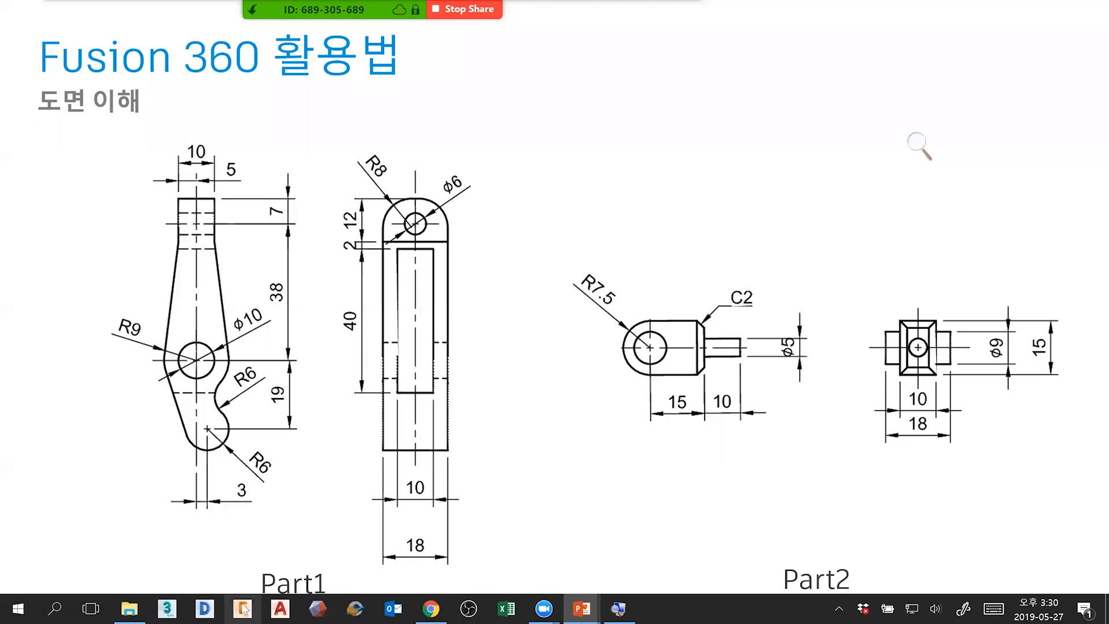
{"action": "left_click", "coordinate": [18, 613]}
{"action": "left_click", "coordinate": [19, 613]}
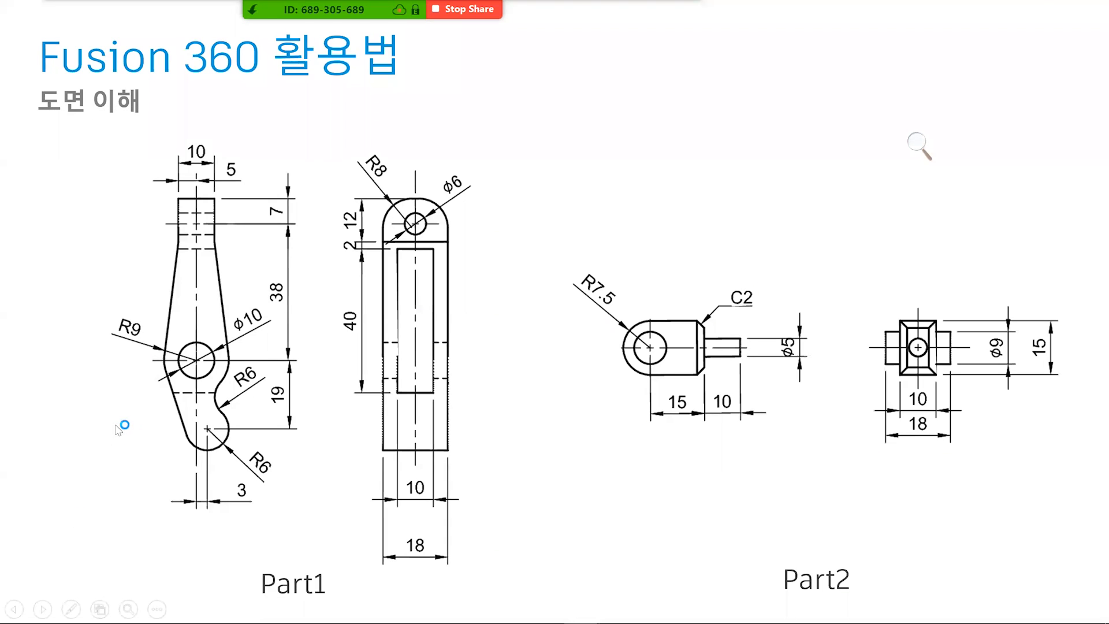
- Advance the slide show to the *.step, *.stl Export slide and its Part1 export demonstration
{"action": "left_click", "coordinate": [128, 422]}
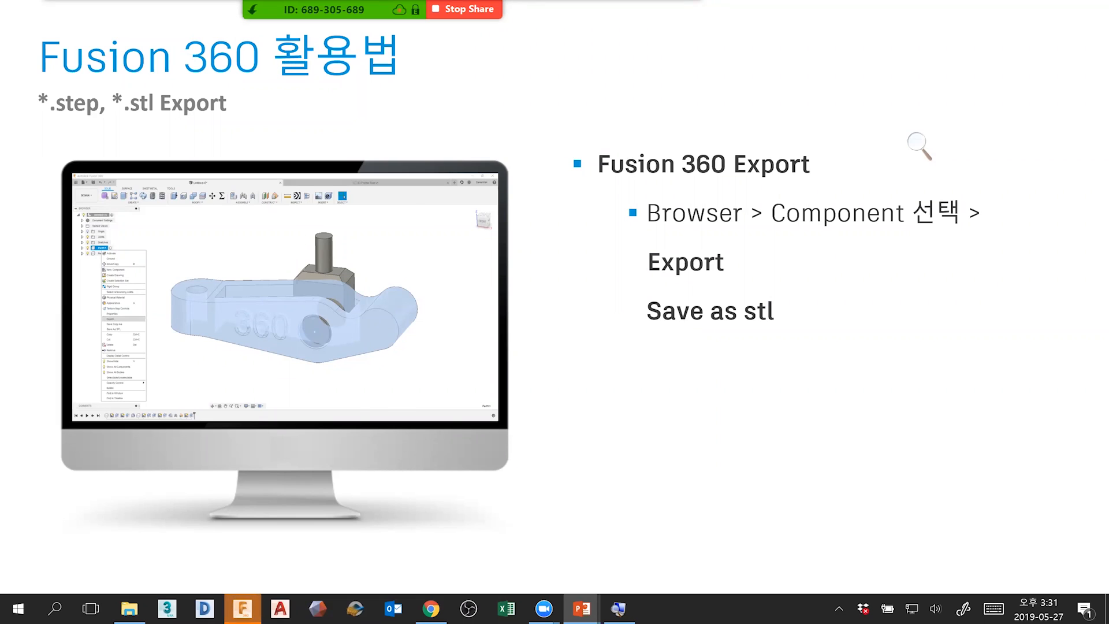
{"action": "key", "text": "Right"}
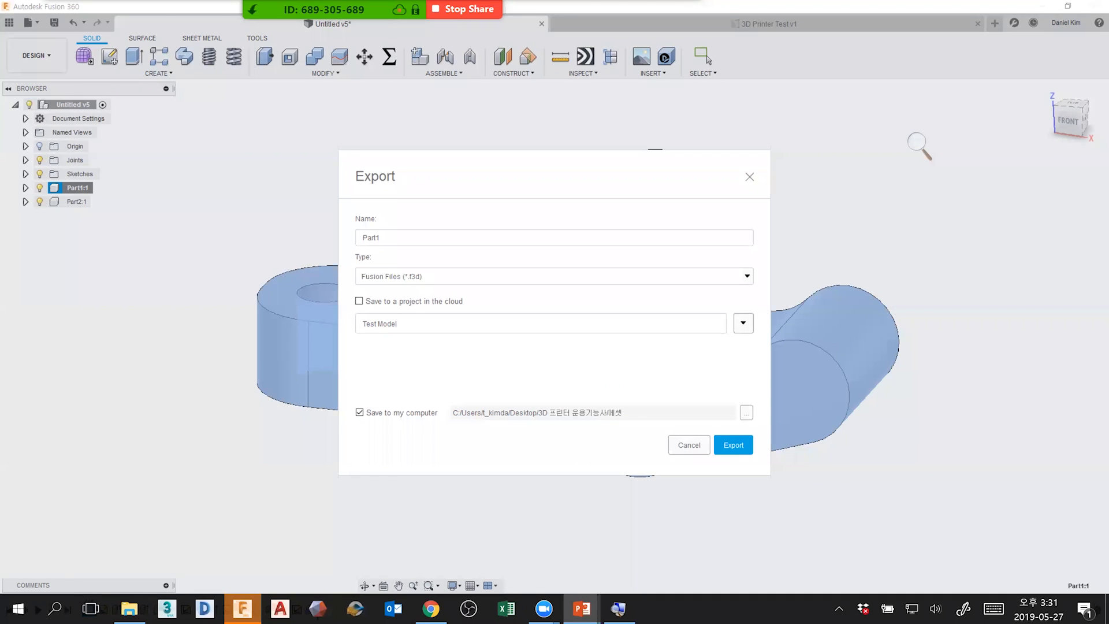
{"action": "left_click", "coordinate": [18, 608]}
{"action": "left_click", "coordinate": [18, 608]}
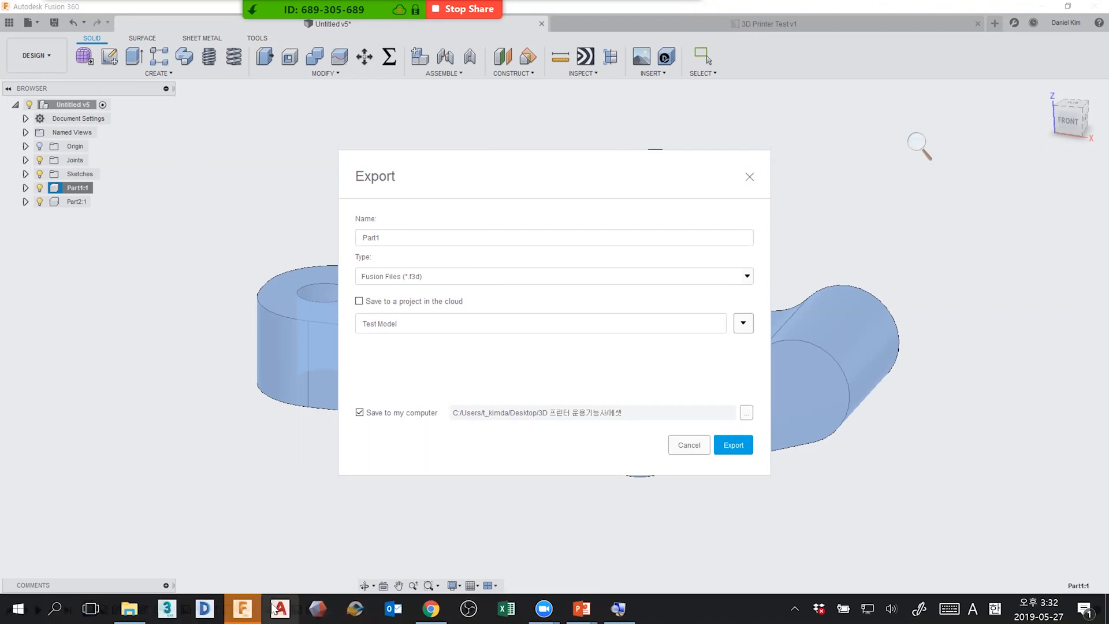
{"action": "left_click", "coordinate": [8, 604]}
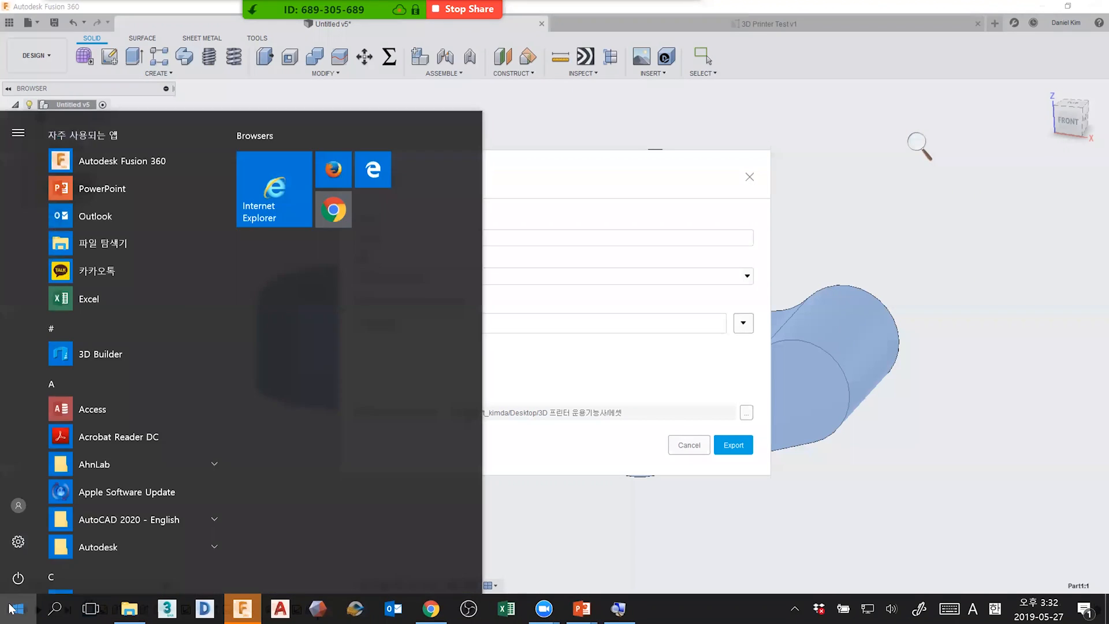
{"action": "left_click", "coordinate": [8, 605]}
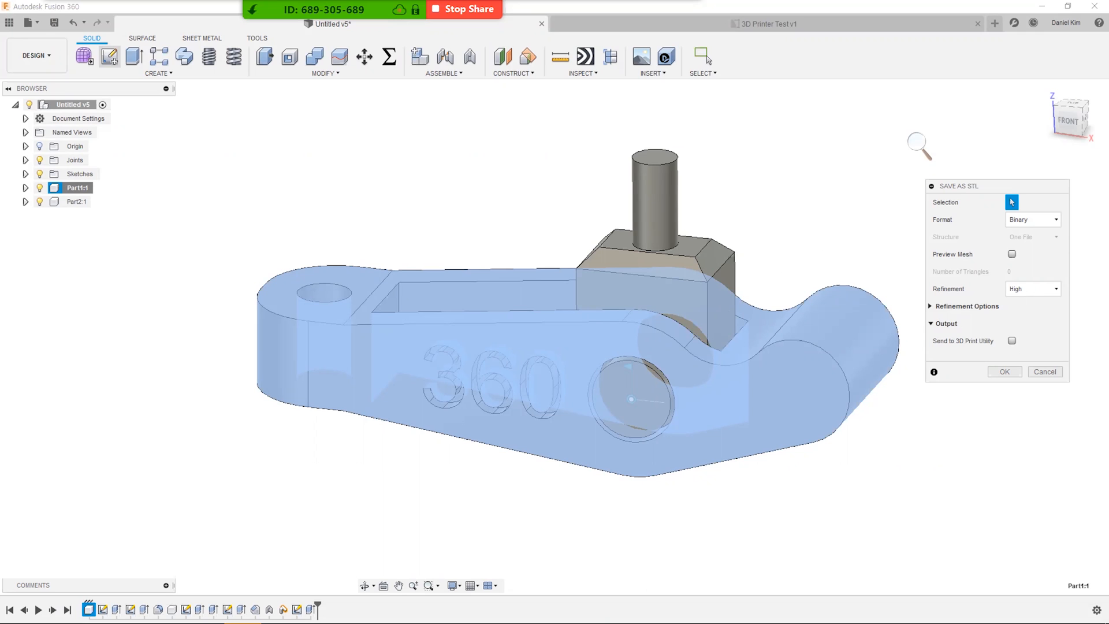
- Advance the slide show through the Fusion 360 Text and Press Pull slides and their demonstrations to the Fusion 360 Move slide
{"action": "left_click", "coordinate": [764, 262]}
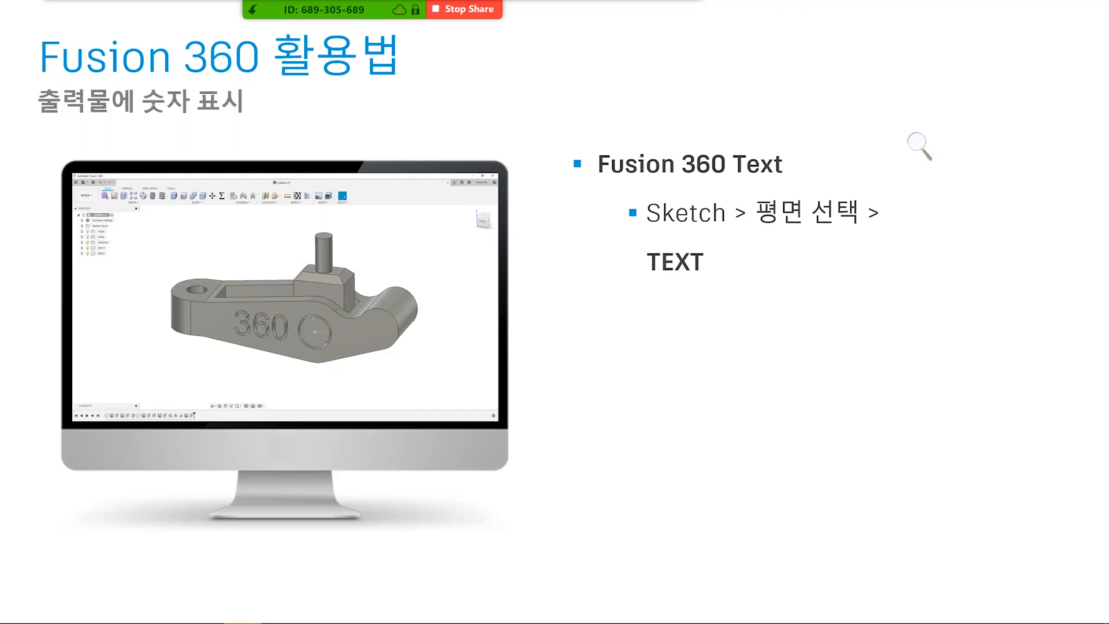
{"action": "key", "text": "alt+Tab"}
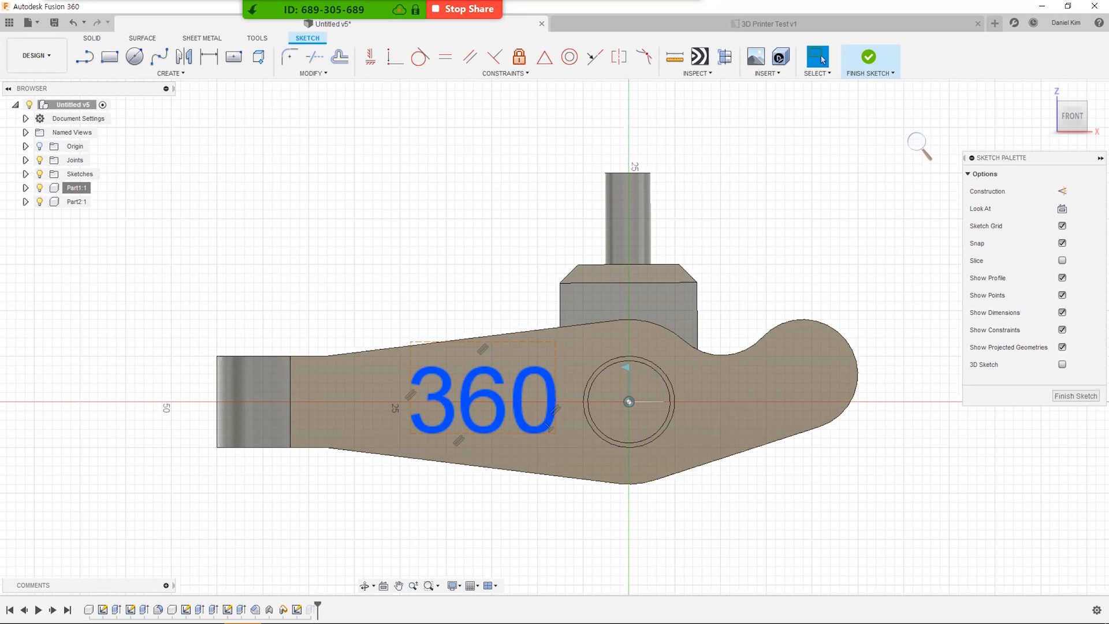
{"action": "key", "text": "Right"}
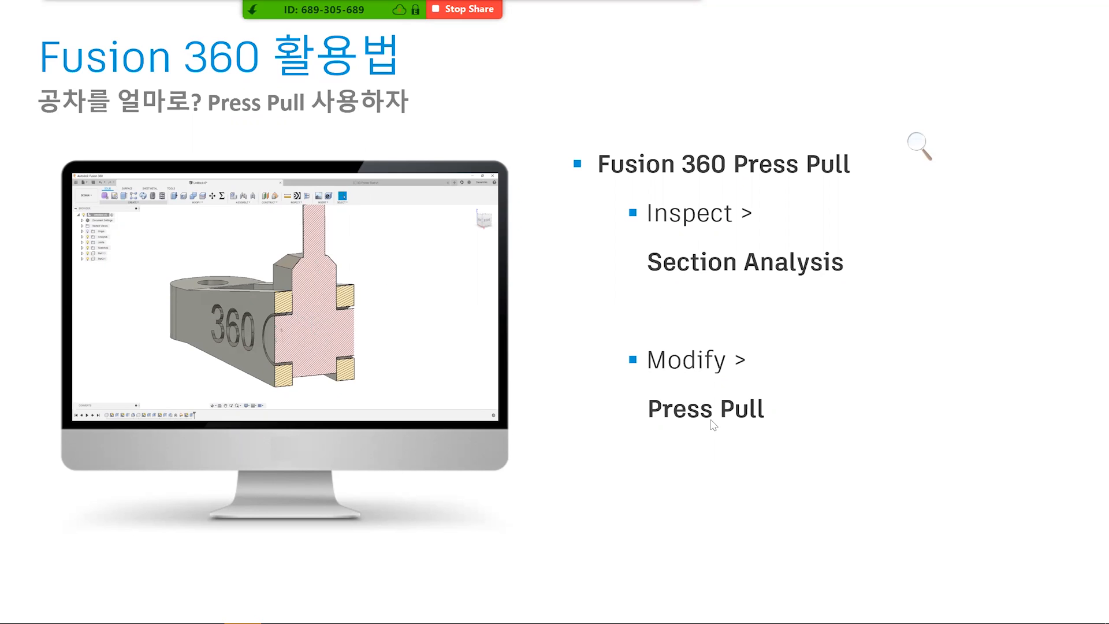
{"action": "key", "text": "alt+Tab"}
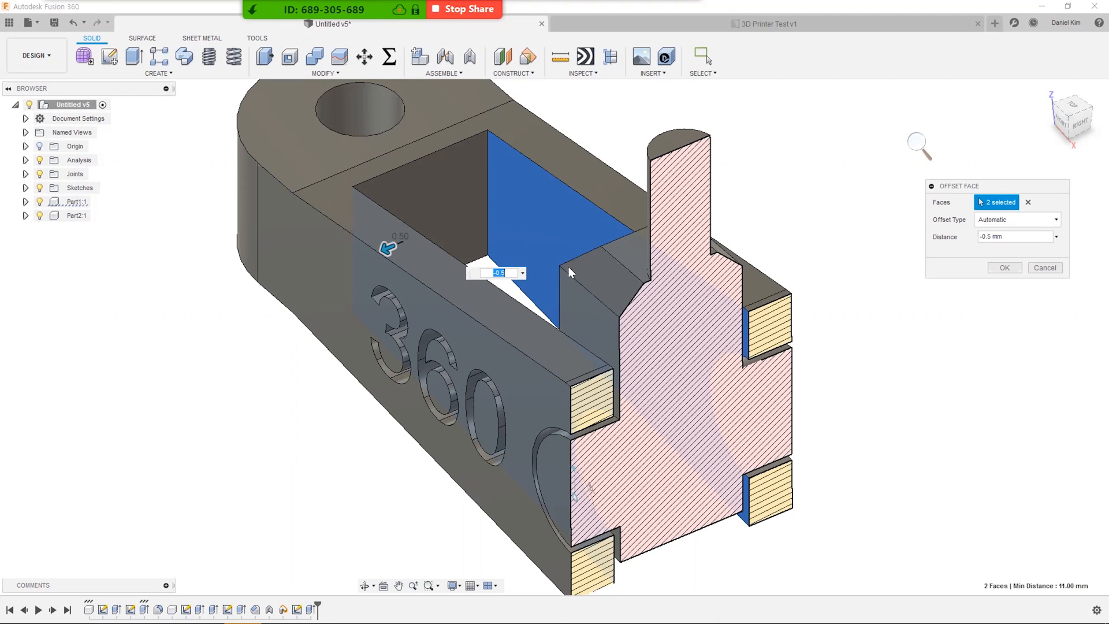
{"action": "key", "text": "alt+Tab"}
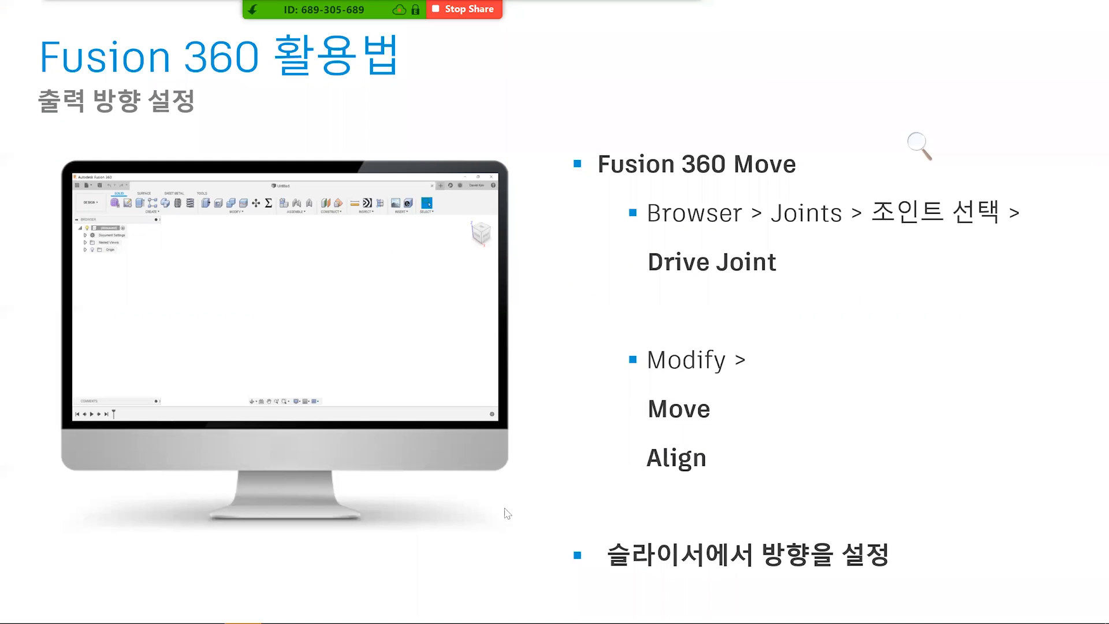
- Switch from the slide show to Autodesk Fusion 360 and maximize its window
{"action": "key", "text": "alt+Tab"}
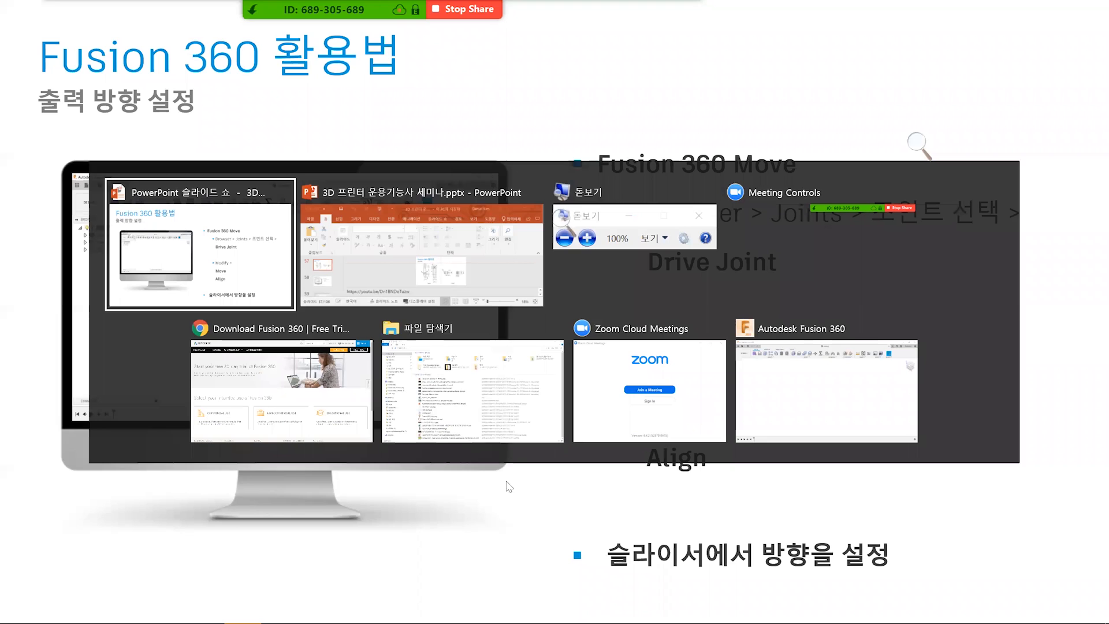
{"action": "left_click", "coordinate": [779, 412]}
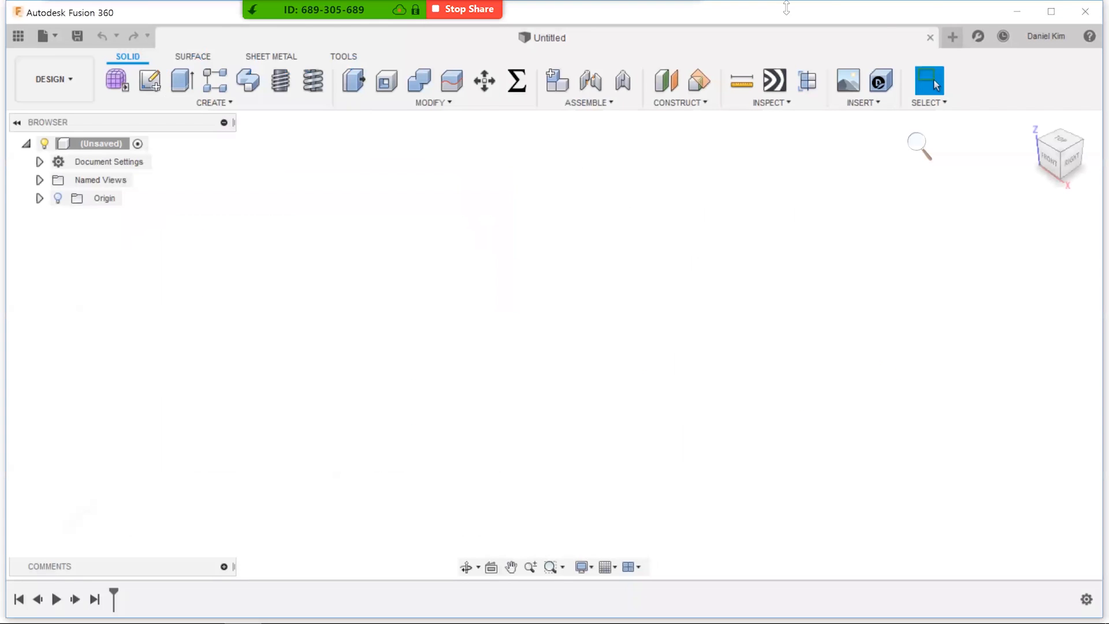
{"action": "left_click", "coordinate": [1051, 11]}
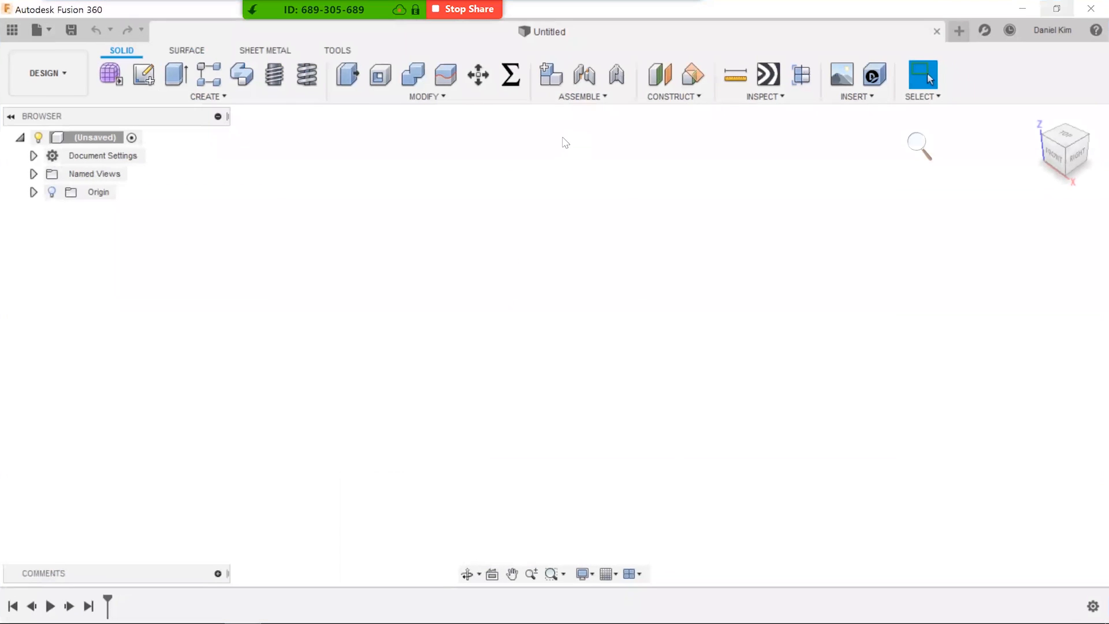
{"action": "left_click", "coordinate": [224, 102]}
{"action": "left_click", "coordinate": [150, 332]}
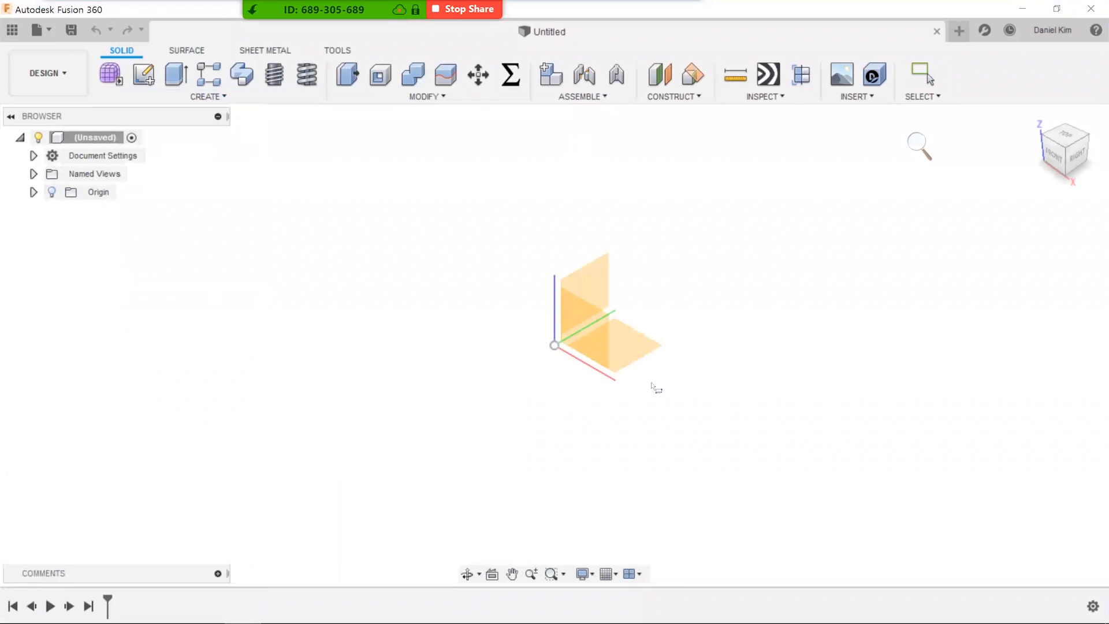
{"action": "left_click", "coordinate": [632, 351]}
{"action": "left_click", "coordinate": [522, 309]}
{"action": "left_click", "coordinate": [573, 397]}
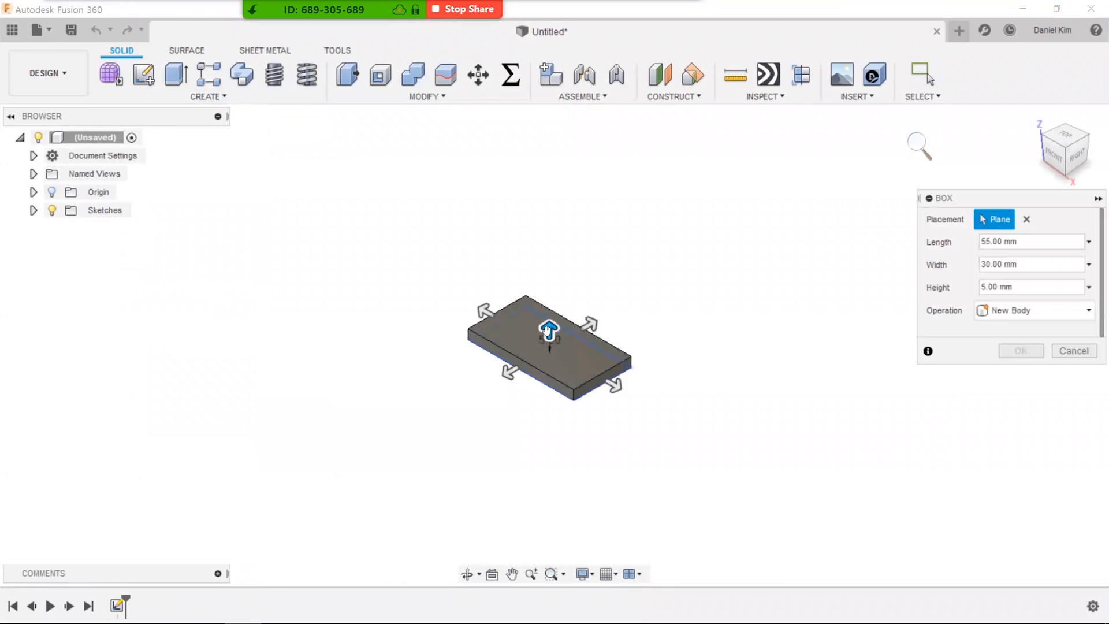
{"action": "key", "text": "Escape"}
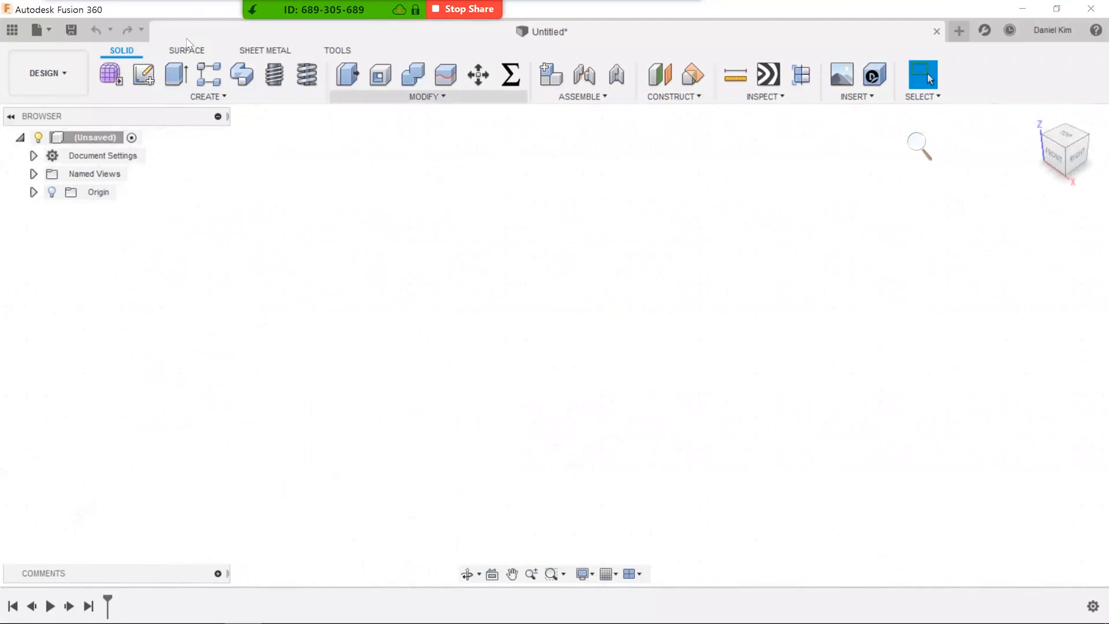
- Open the recent Untitled V6 lever assembly from the data list and hide the list
{"action": "left_click", "coordinate": [13, 29]}
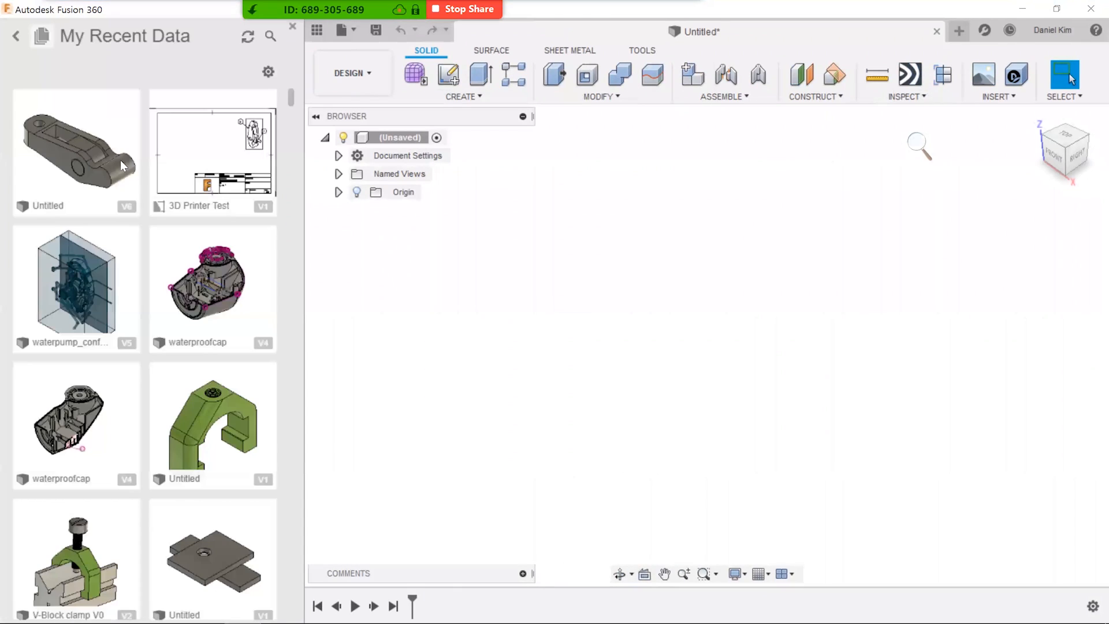
{"action": "double_click", "coordinate": [92, 144]}
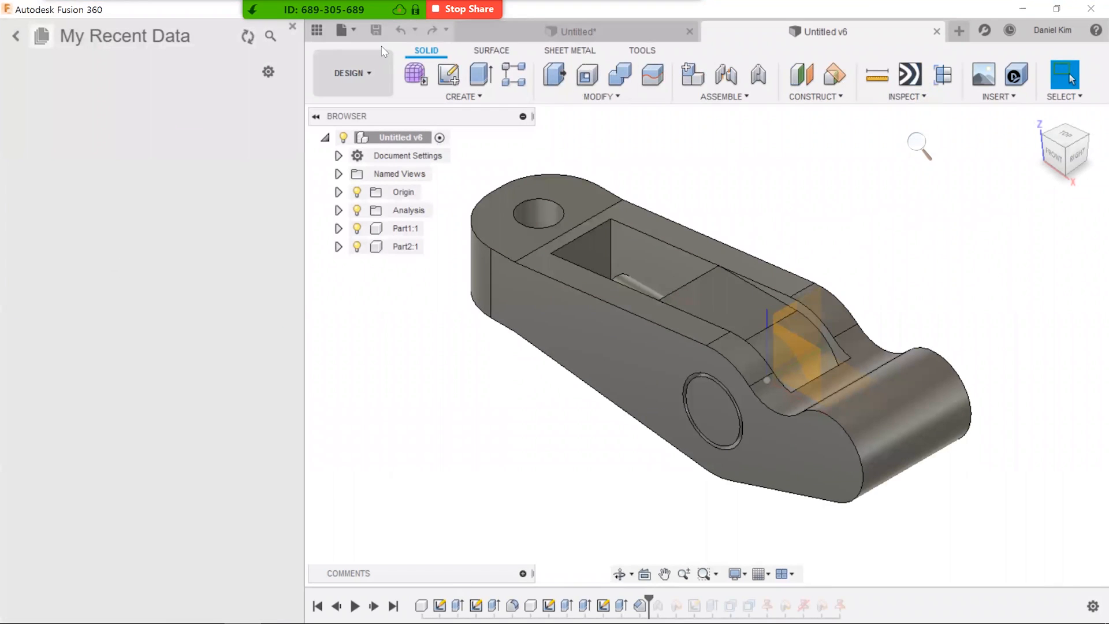
{"action": "left_click", "coordinate": [316, 30]}
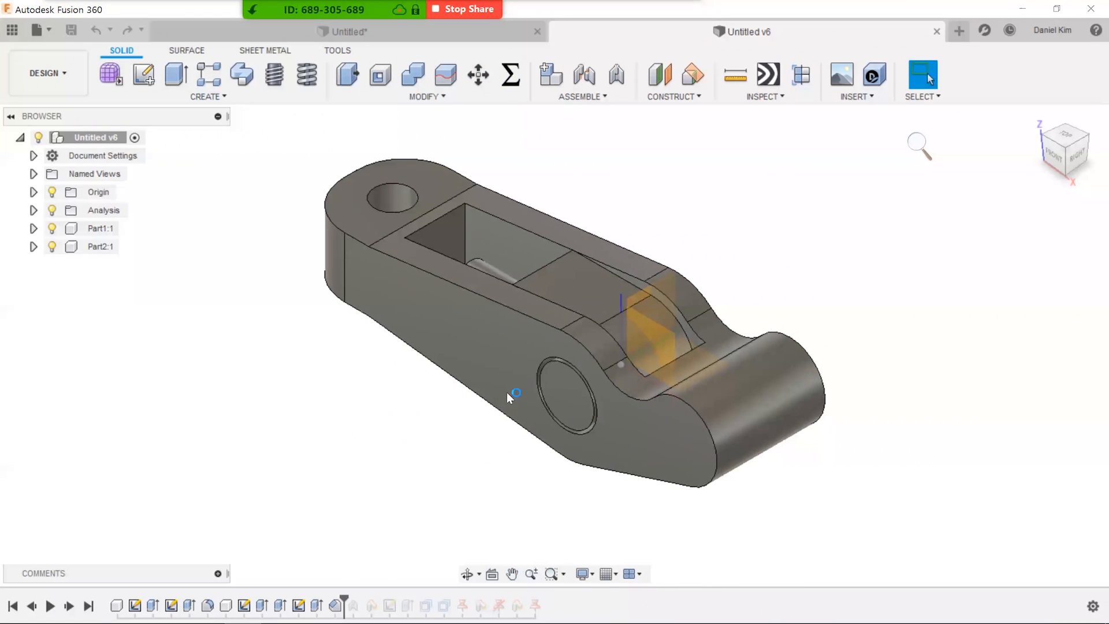
- Move Part1 and Part2 freely to show their unjointed motion, and revert both components to their original positions
{"action": "left_click_drag", "start_coordinate": [497, 368], "coordinate": [390, 402]}
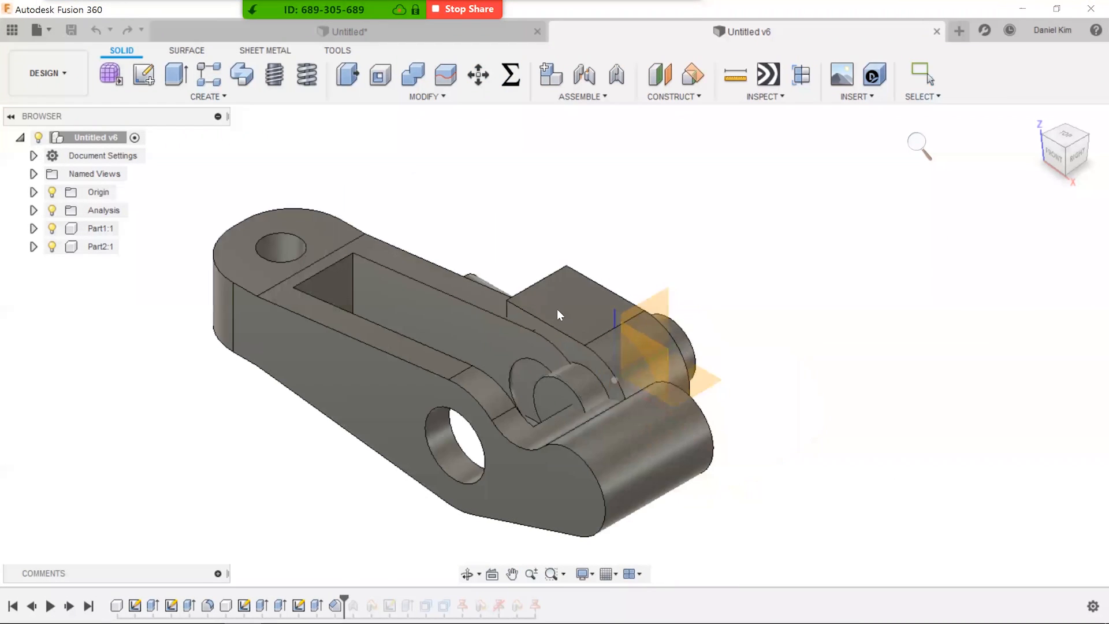
{"action": "left_click_drag", "start_coordinate": [549, 313], "coordinate": [658, 295]}
{"action": "left_click", "coordinate": [1004, 78]}
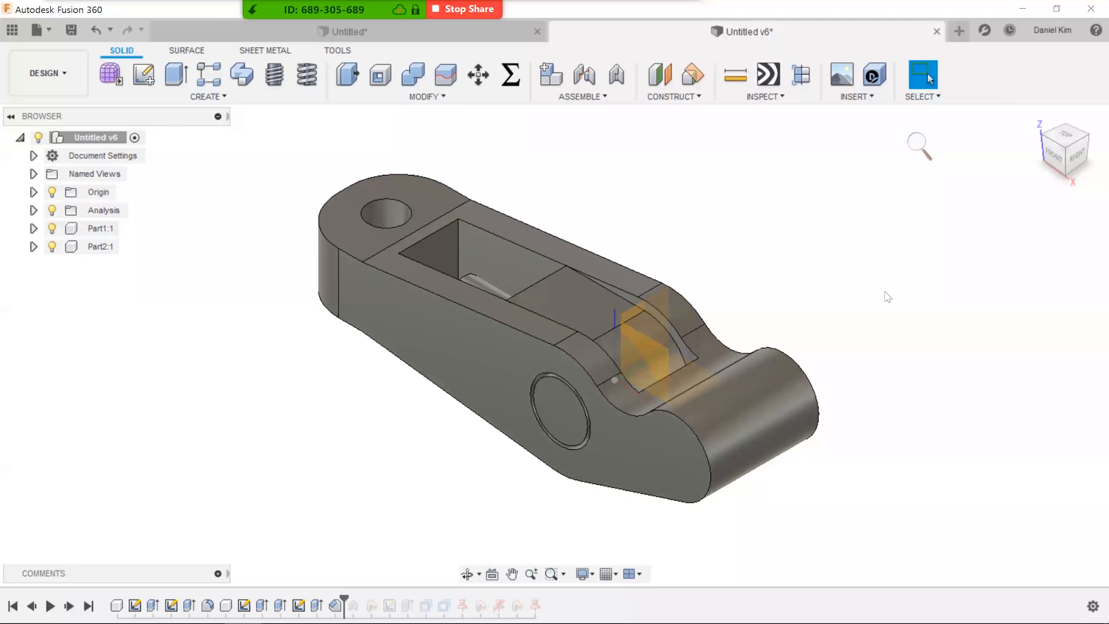
- Start an As-built Joint between Part1 and Part2 and preview the motion of the Rigid type
{"action": "middle_click_drag", "start_coordinate": [877, 223], "coordinate": [908, 246], "text": "shift"}
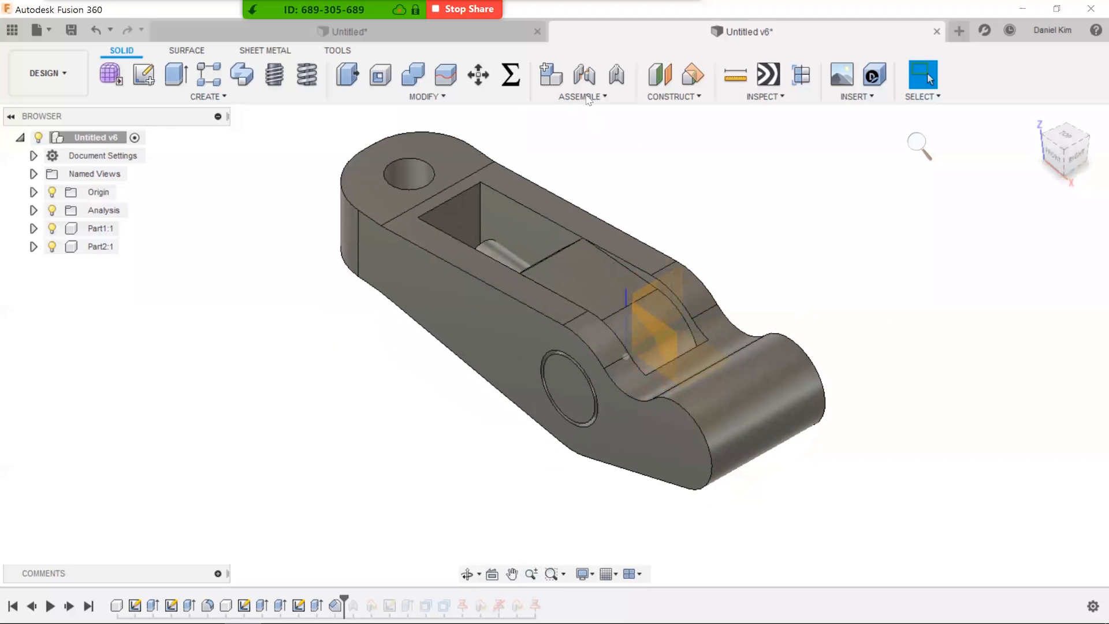
{"action": "left_click", "coordinate": [588, 98]}
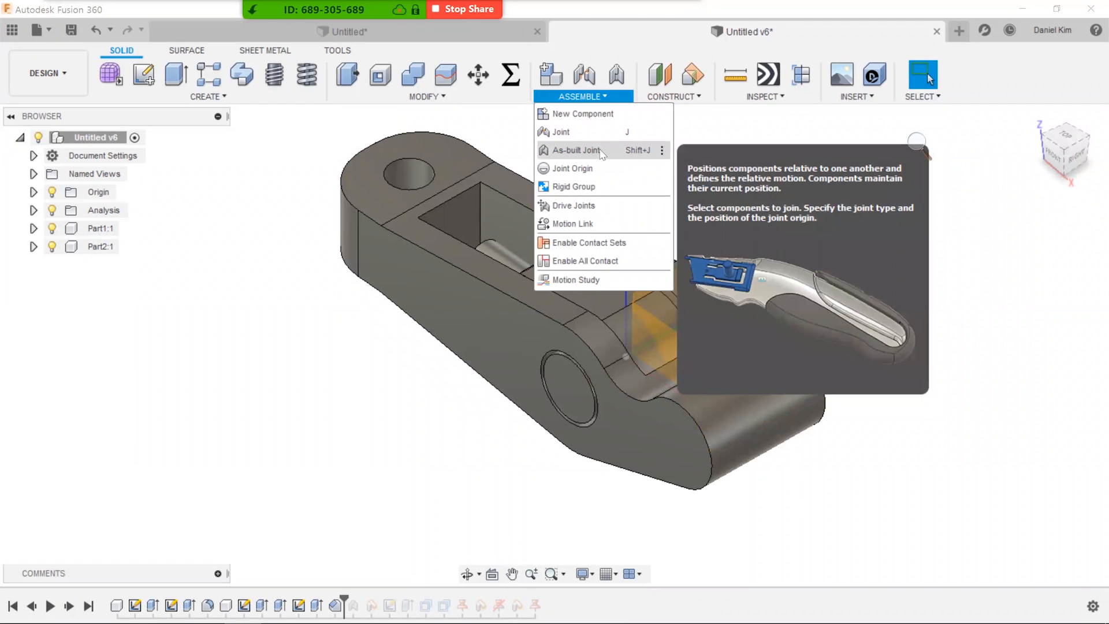
{"action": "left_click", "coordinate": [601, 151]}
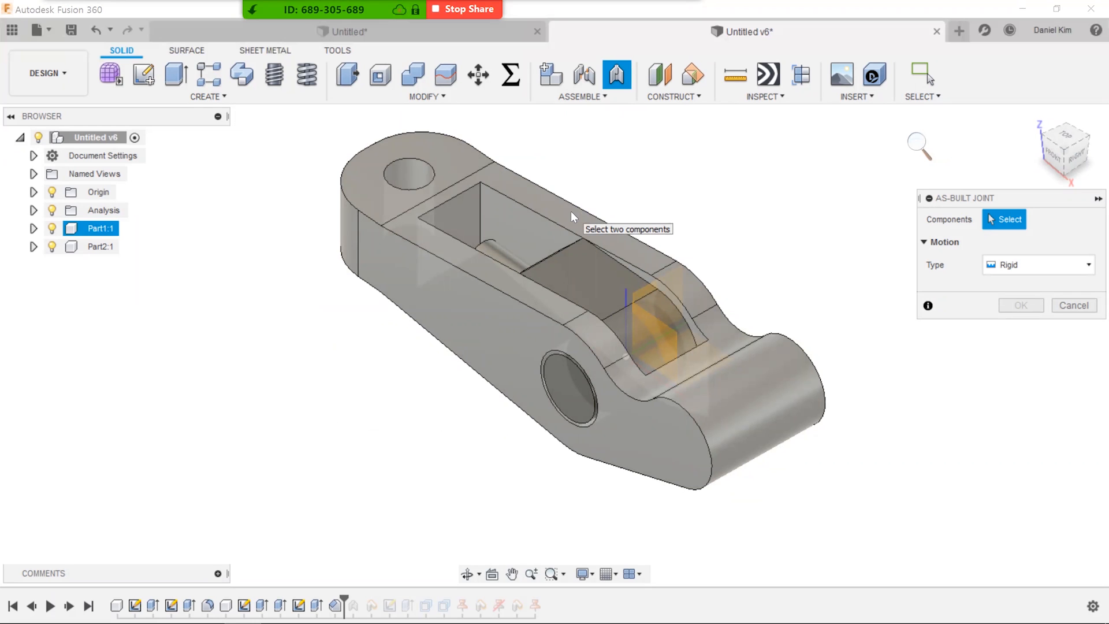
{"action": "left_click", "coordinate": [572, 214]}
{"action": "left_click", "coordinate": [583, 263]}
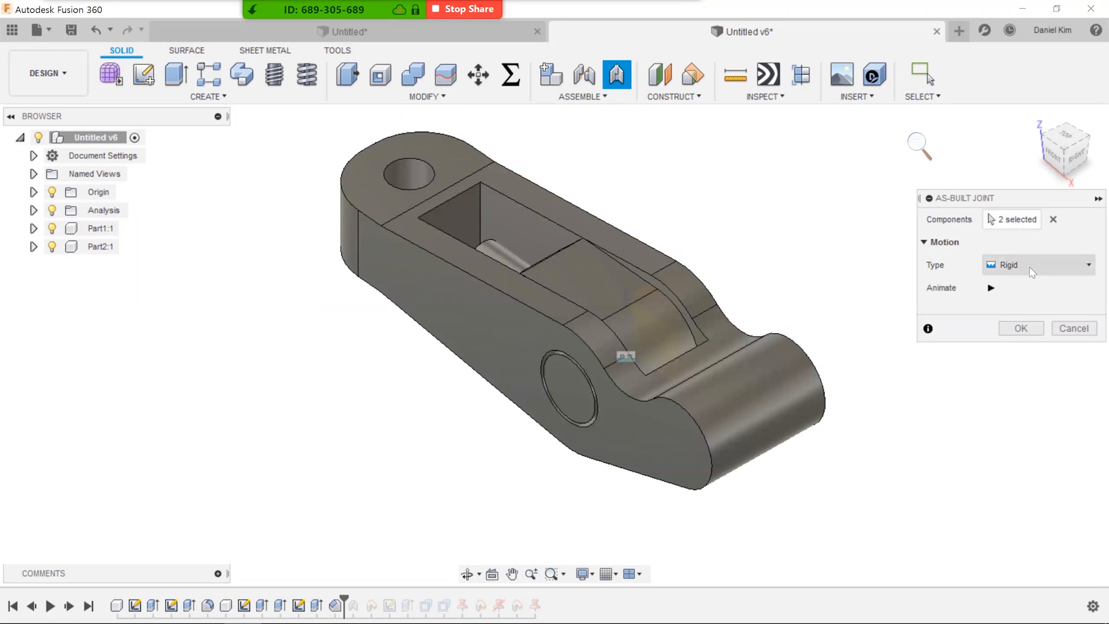
{"action": "left_click", "coordinate": [989, 294]}
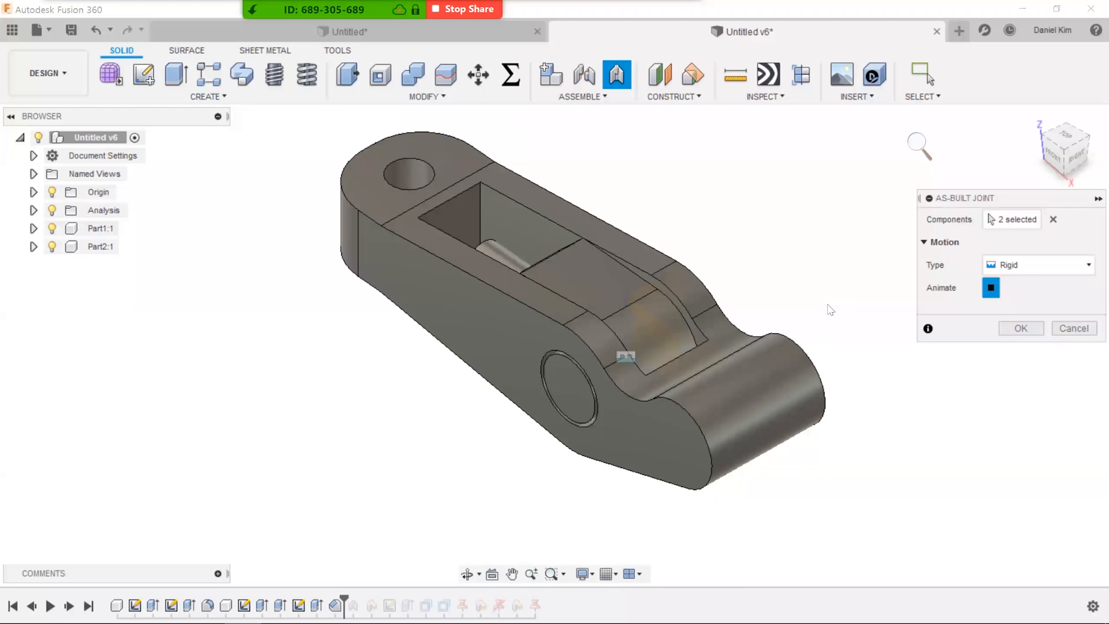
{"action": "left_click", "coordinate": [990, 290]}
- Set the as-built joint to Revolute at the centre of Part2's circular pin face, preview its motion and create the joint
{"action": "left_click", "coordinate": [1003, 267]}
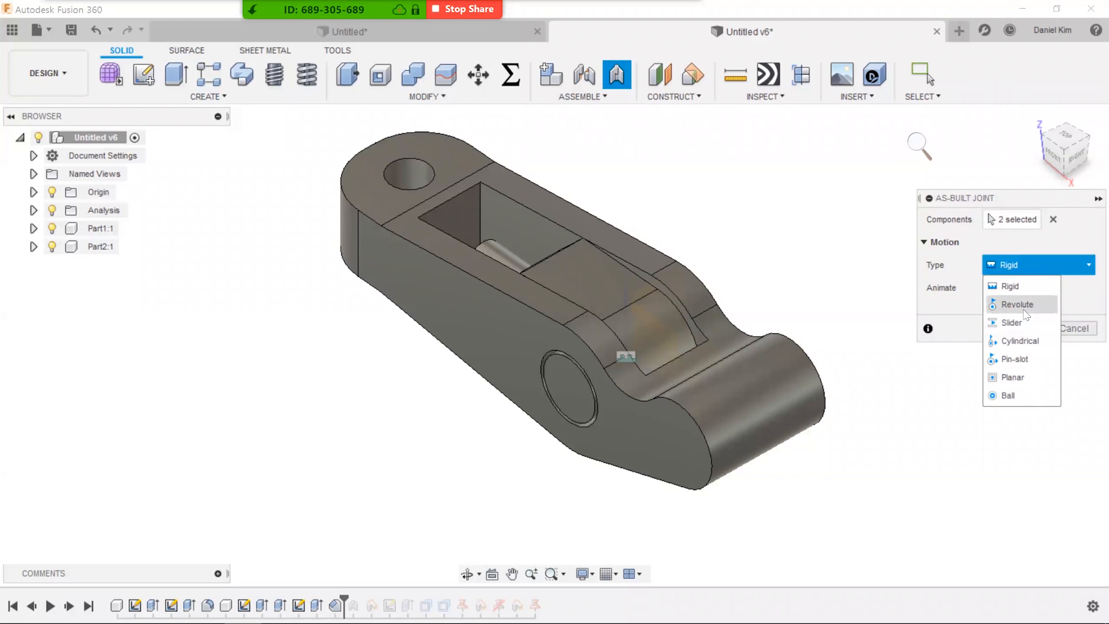
{"action": "left_click", "coordinate": [1021, 305]}
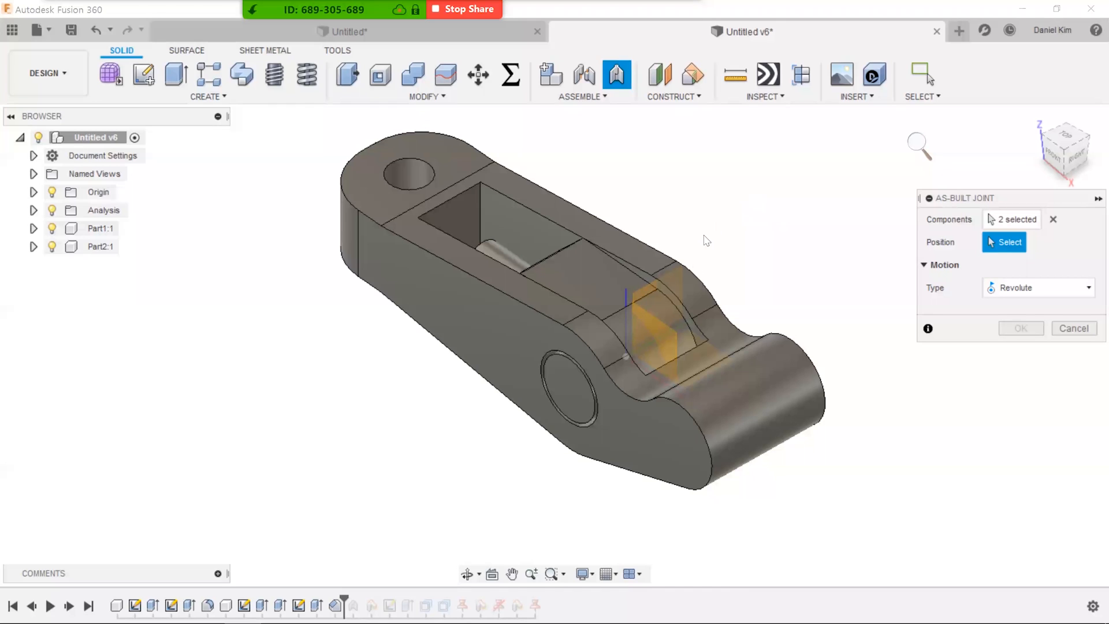
{"action": "left_click", "coordinate": [574, 390]}
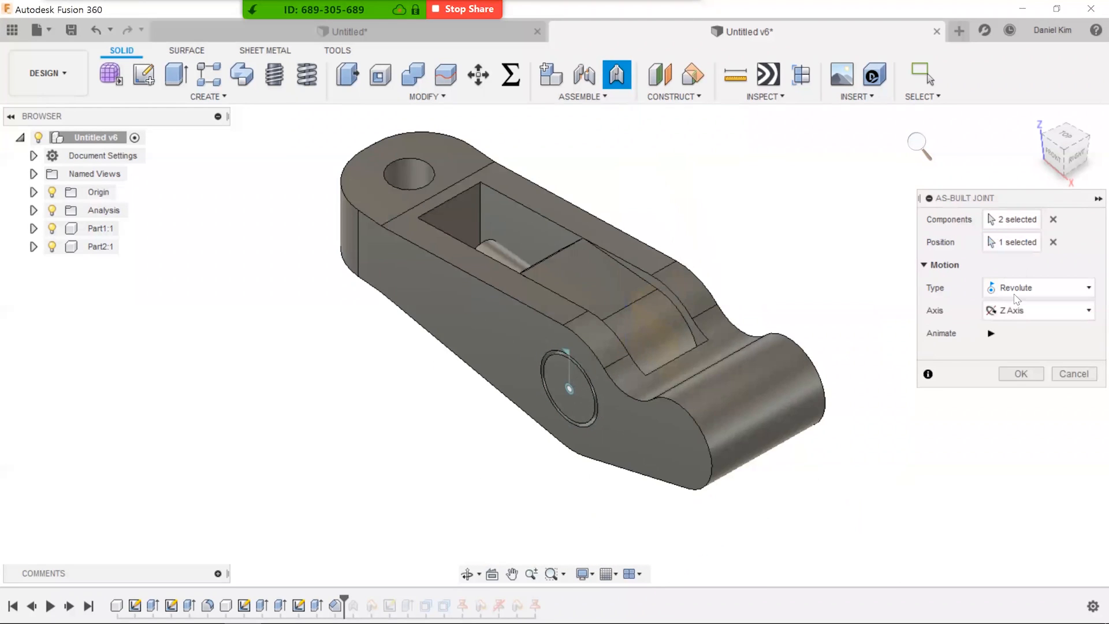
{"action": "left_click", "coordinate": [990, 333]}
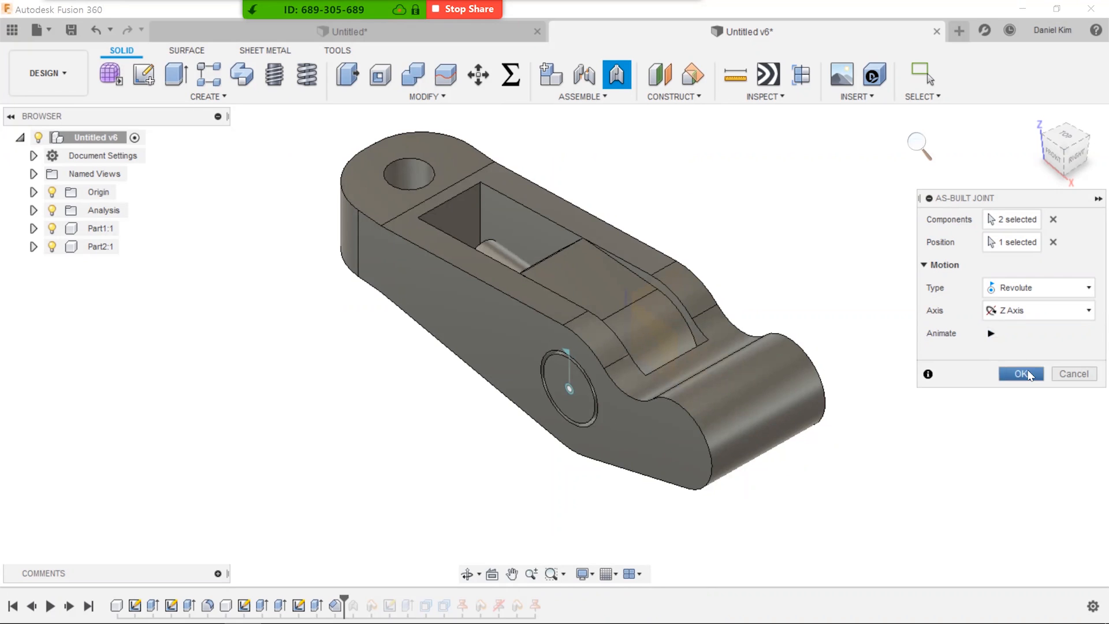
{"action": "left_click", "coordinate": [1028, 375]}
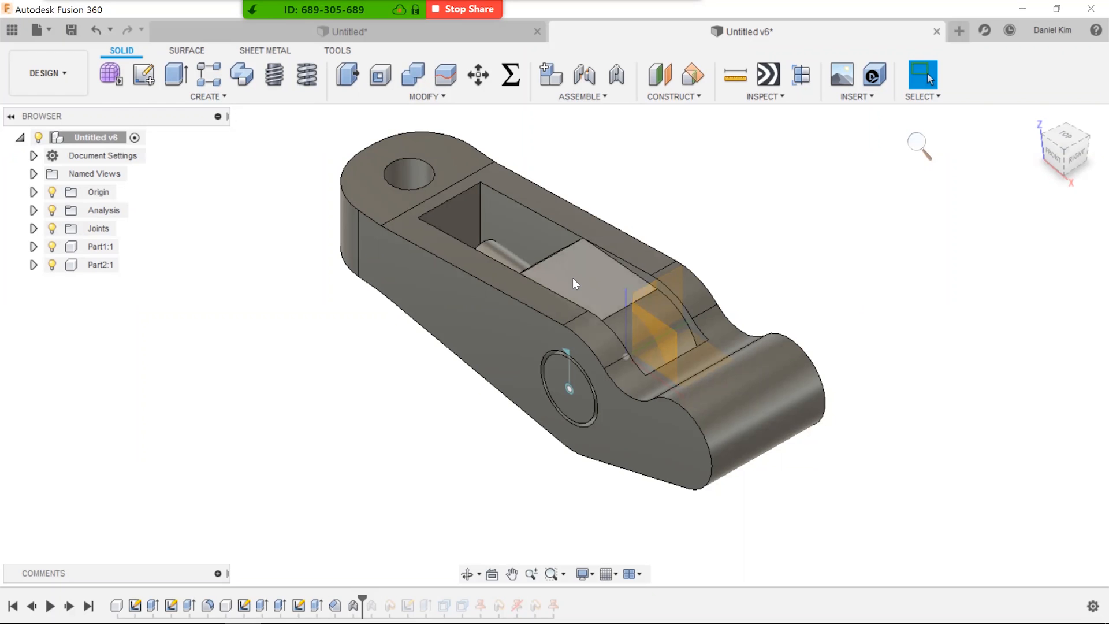
- Try moving Part2 on the new revolute joint and revert the component positions
{"action": "left_click_drag", "start_coordinate": [573, 278], "coordinate": [500, 275]}
{"action": "left_click", "coordinate": [1004, 77]}
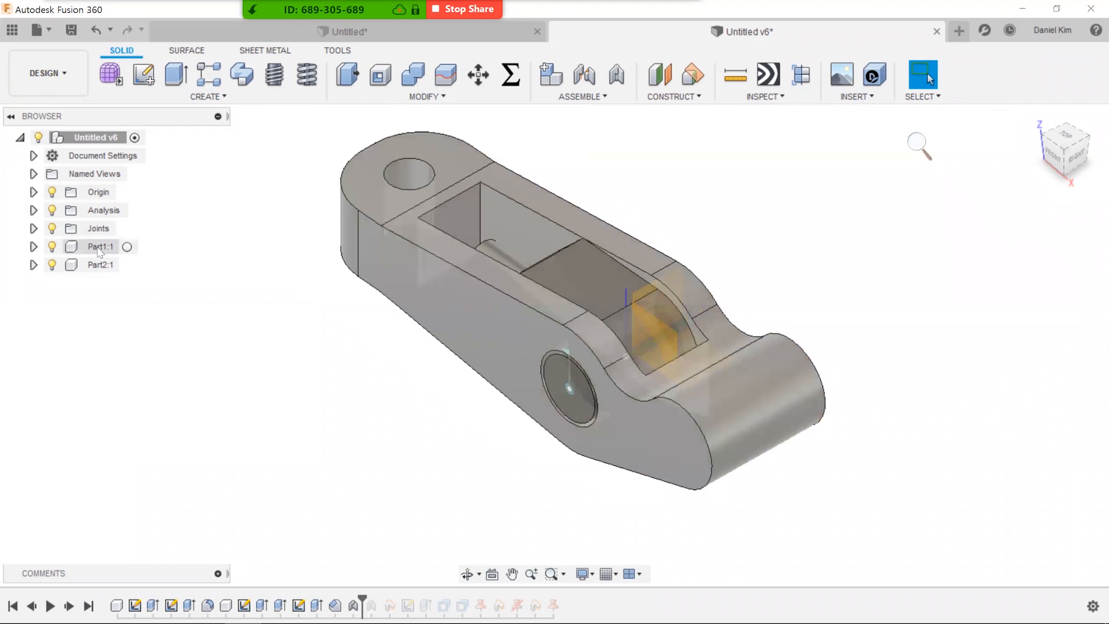
- Ground the Part1 component and clear the selection
{"action": "right_click", "coordinate": [100, 251]}
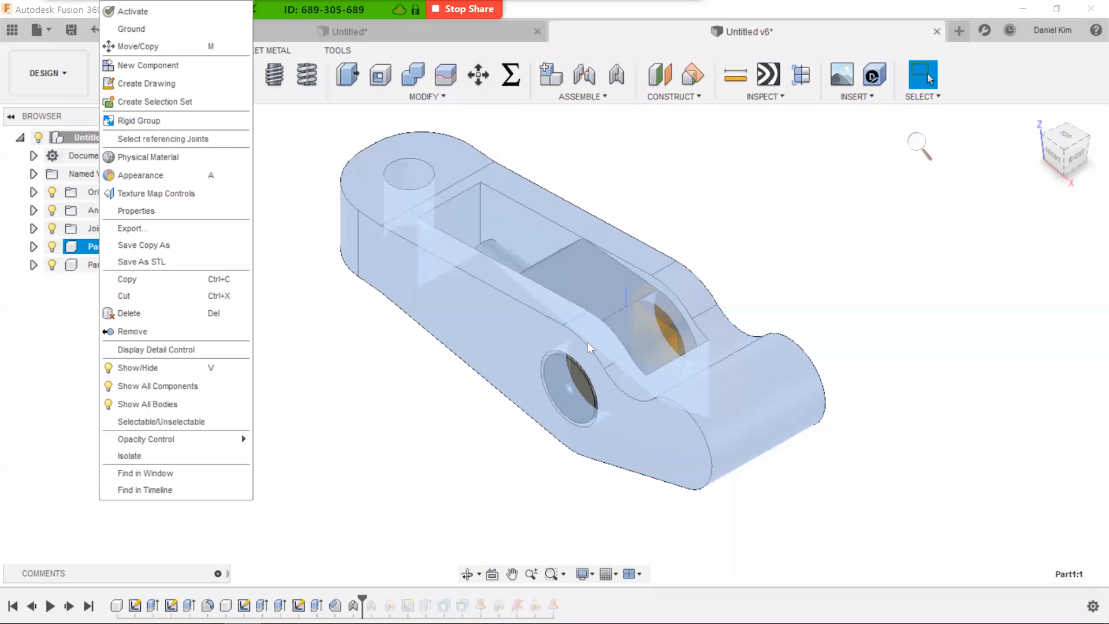
{"action": "left_click", "coordinate": [179, 31]}
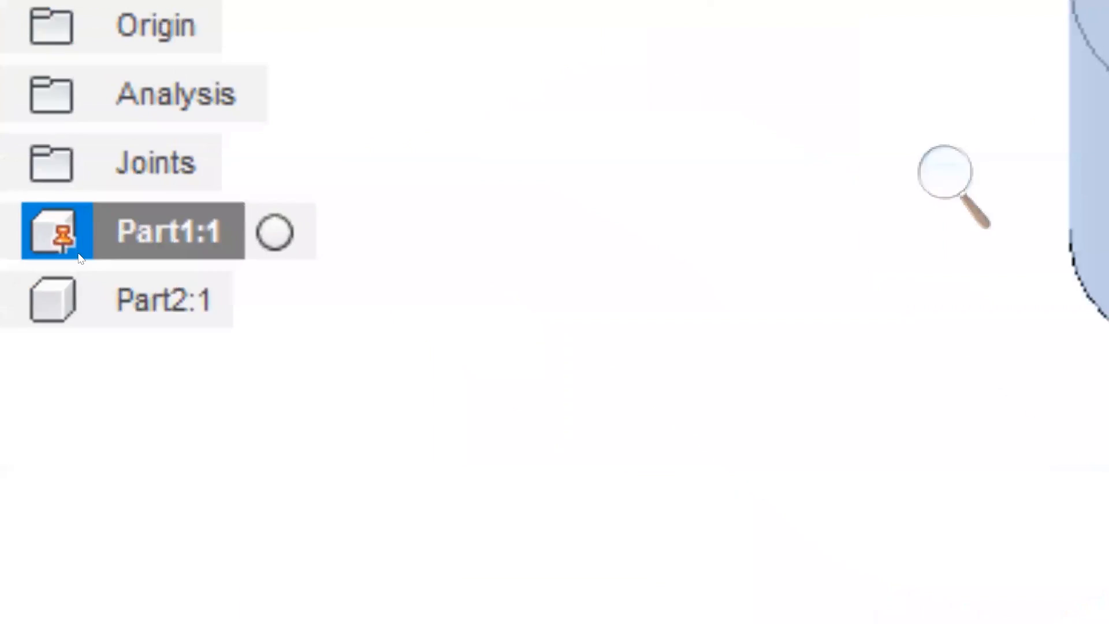
{"action": "left_click", "coordinate": [80, 252]}
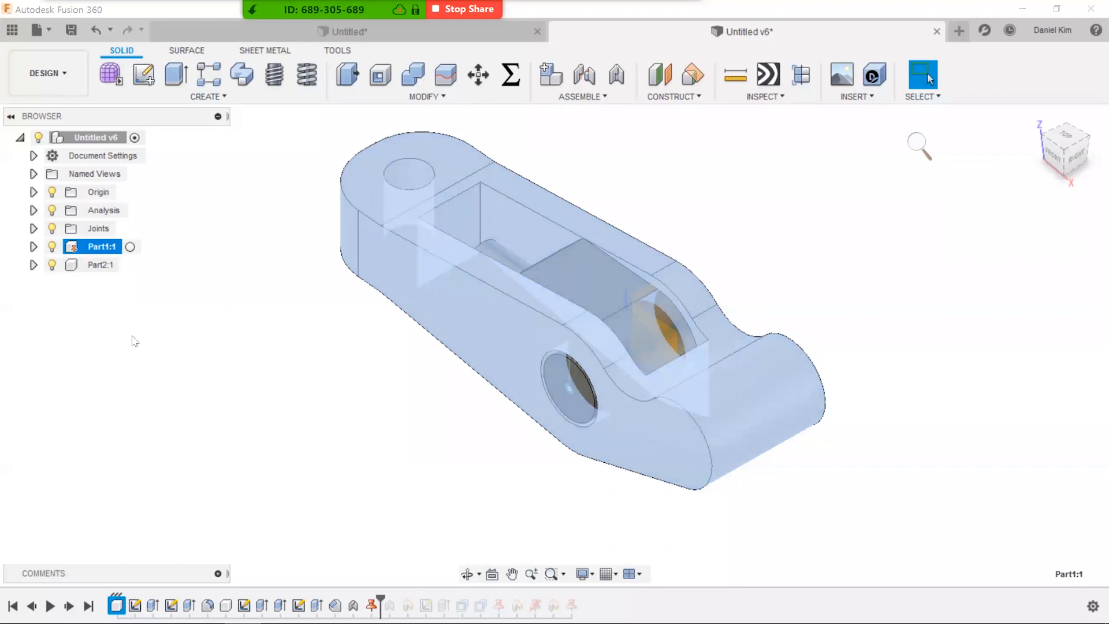
{"action": "left_click", "coordinate": [354, 371]}
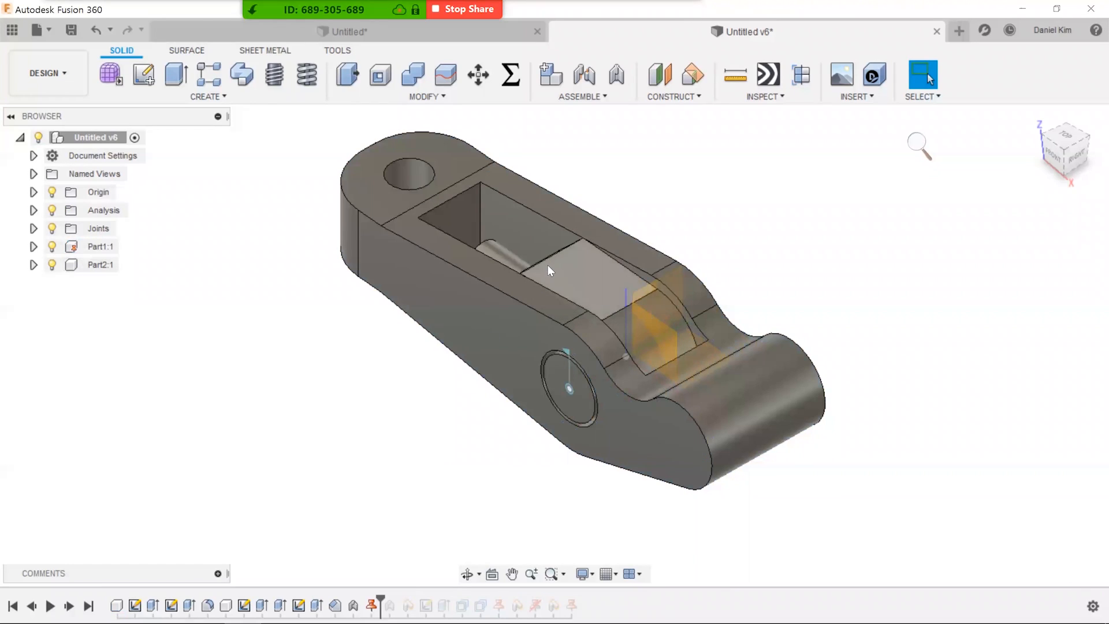
- Swing Part2 about its pin to test the revolute joint against the grounded Part1, and revert the position
{"action": "left_click_drag", "start_coordinate": [632, 338], "coordinate": [607, 231]}
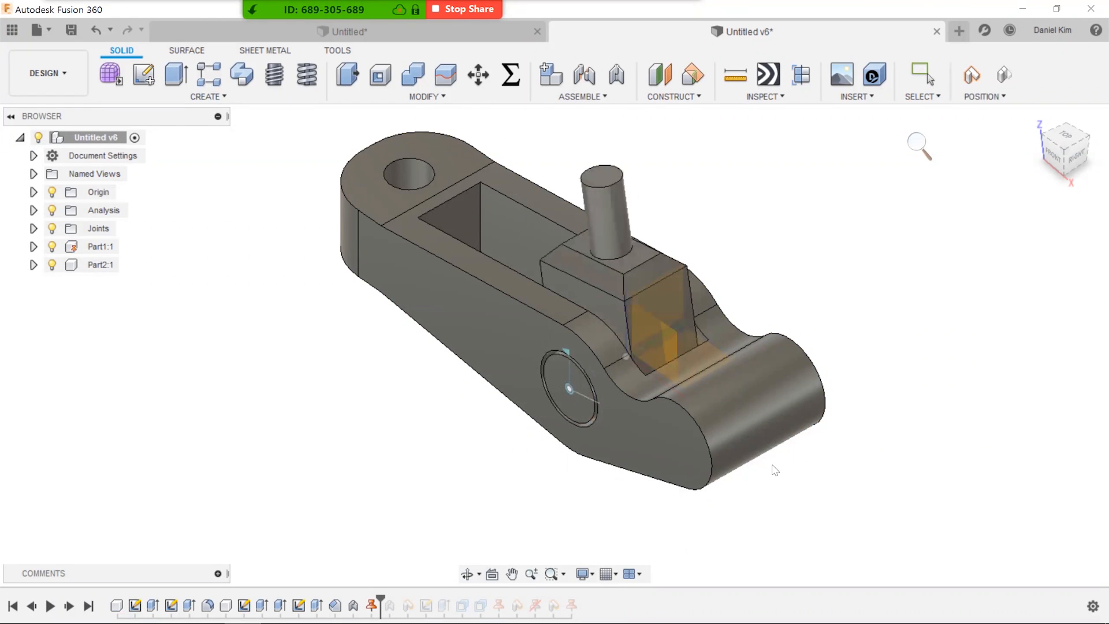
{"action": "left_click_drag", "start_coordinate": [594, 196], "coordinate": [529, 209]}
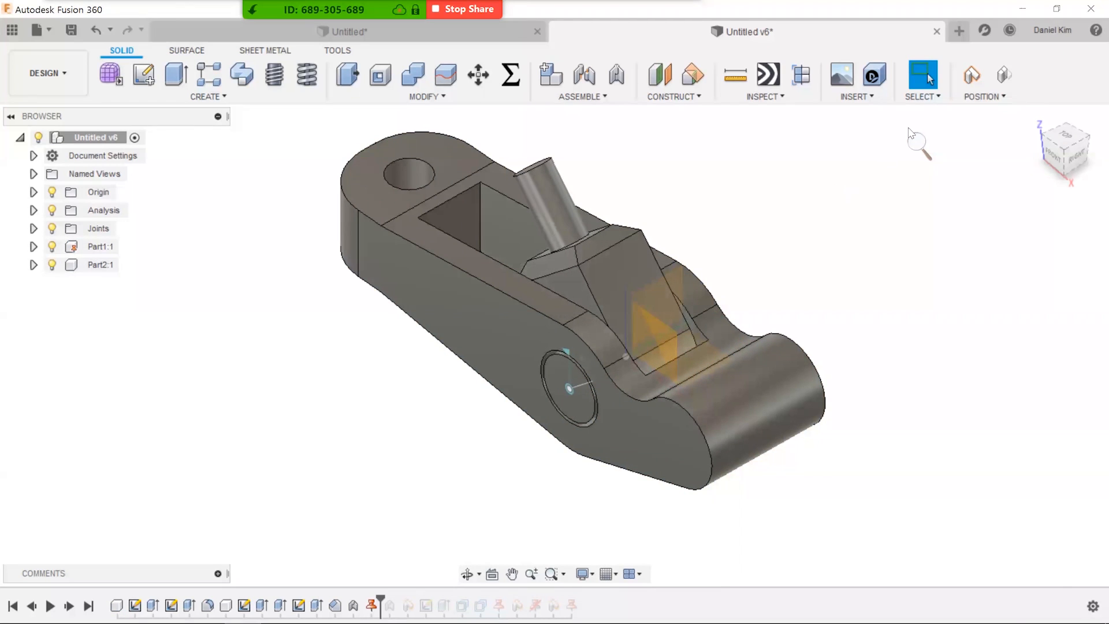
{"action": "left_click", "coordinate": [1009, 75]}
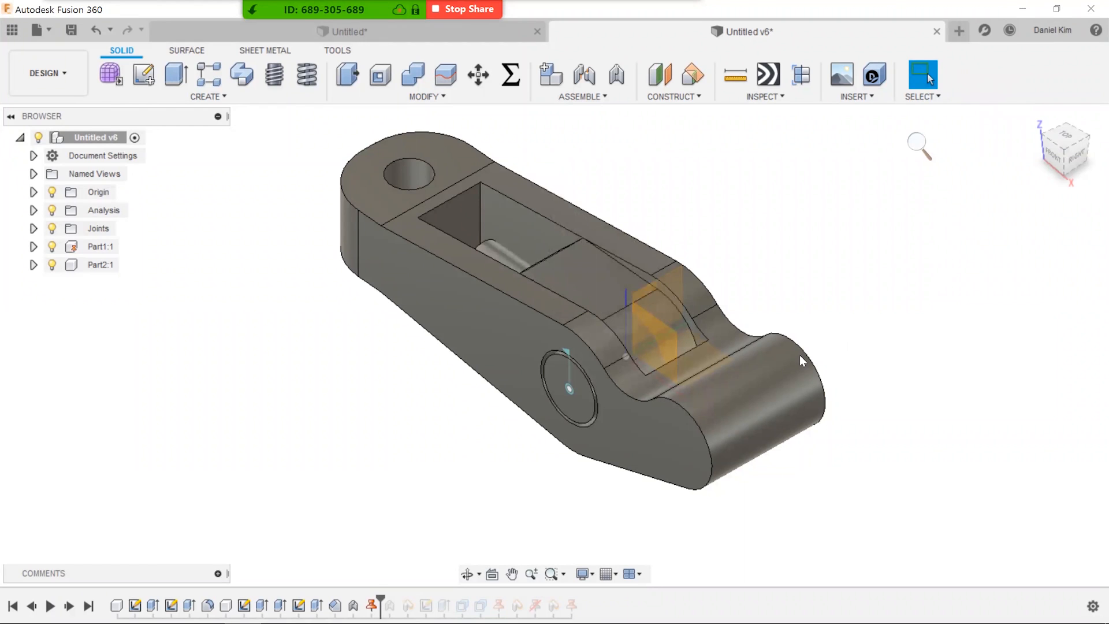
- Drive the Rev2 revolute joint to a rotation of 90 deg, viewing the assembly from the front
{"action": "left_click", "coordinate": [1052, 155]}
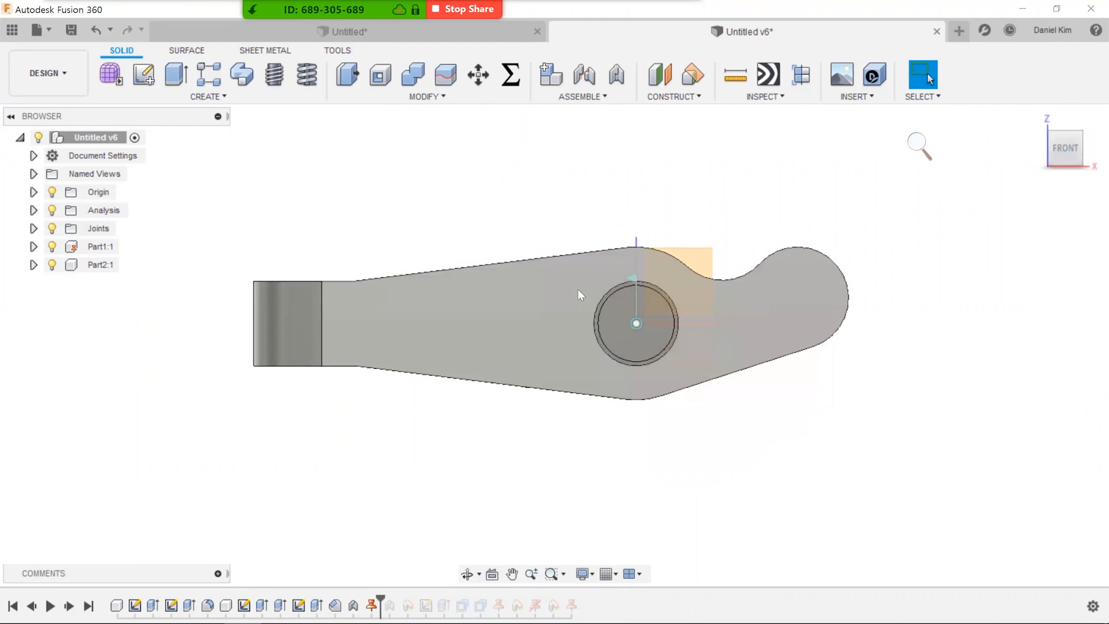
{"action": "left_click", "coordinate": [33, 228]}
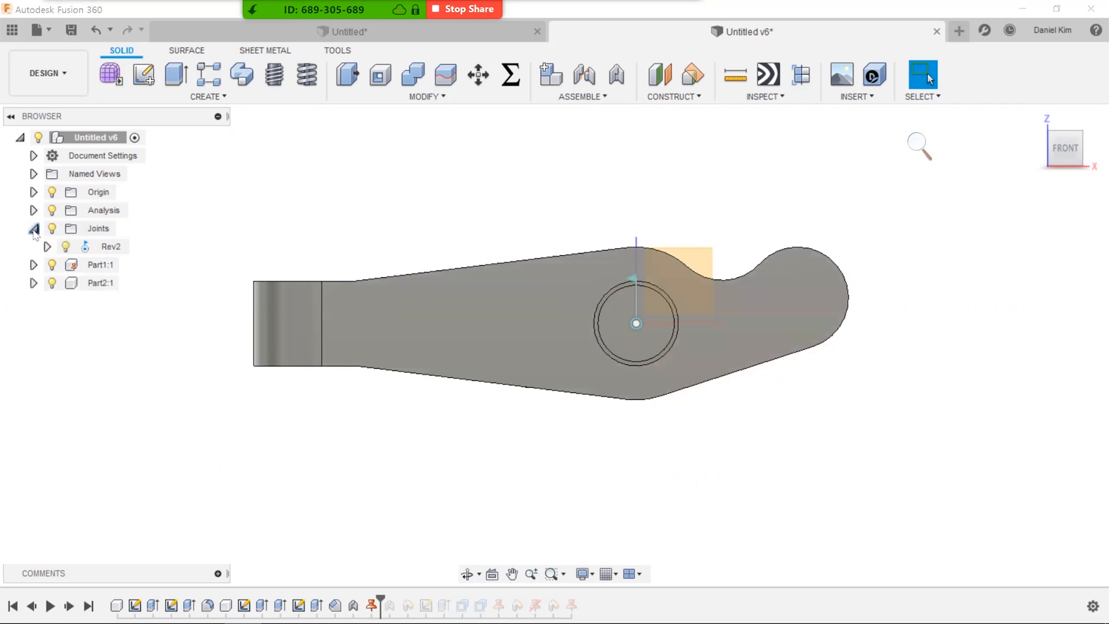
{"action": "left_click", "coordinate": [101, 251]}
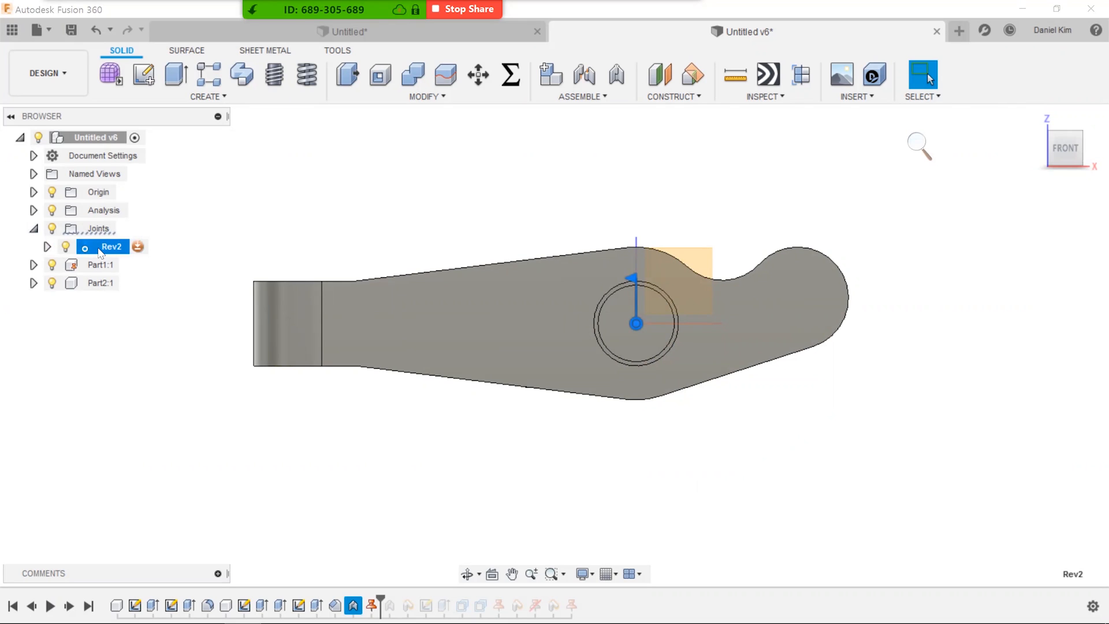
{"action": "right_click", "coordinate": [111, 250]}
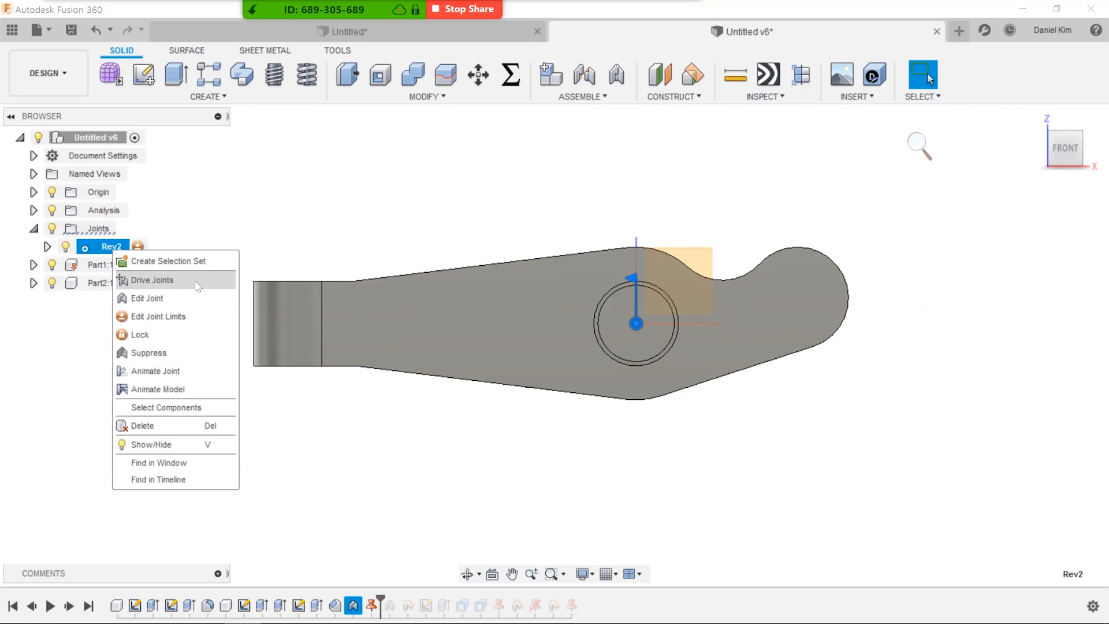
{"action": "left_click", "coordinate": [152, 280]}
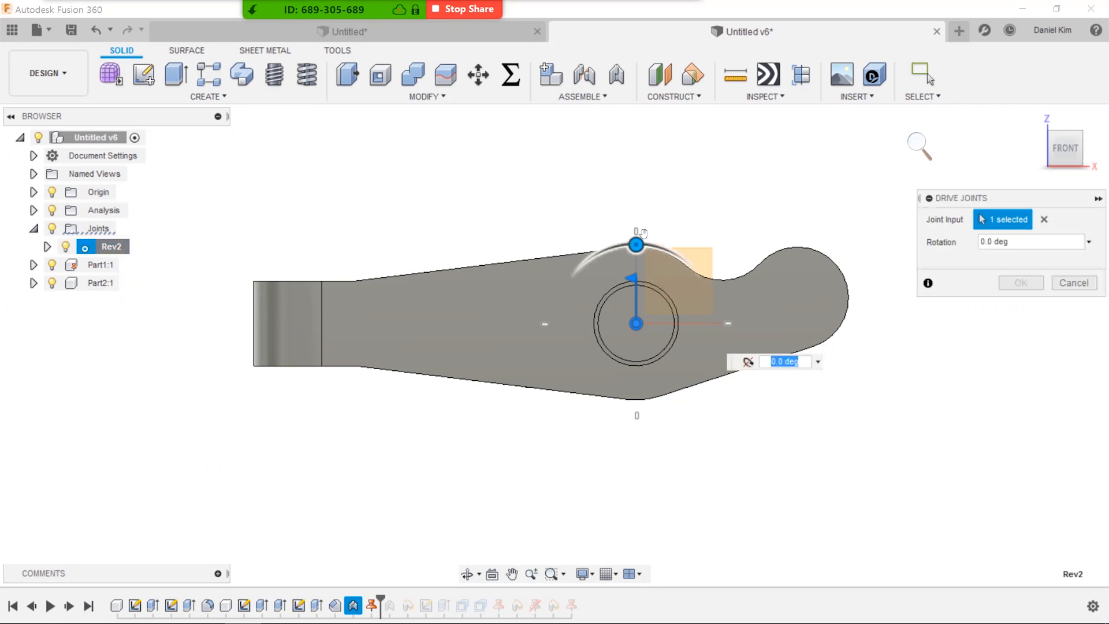
{"action": "left_click_drag", "start_coordinate": [671, 261], "coordinate": [658, 424]}
{"action": "type", "text": "90"}
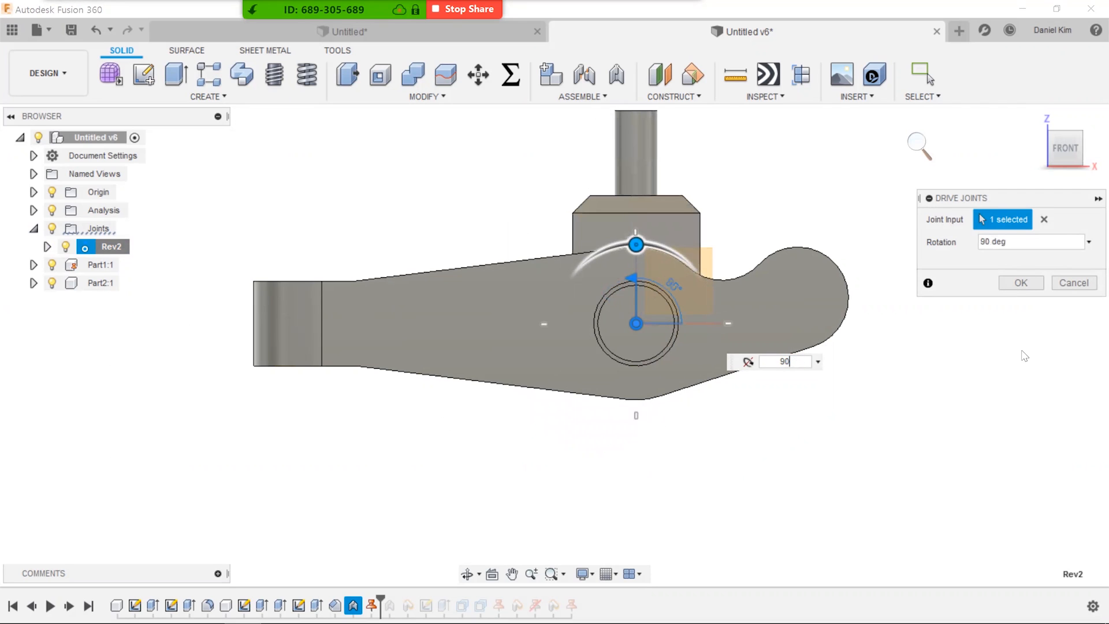
{"action": "left_click", "coordinate": [1019, 285]}
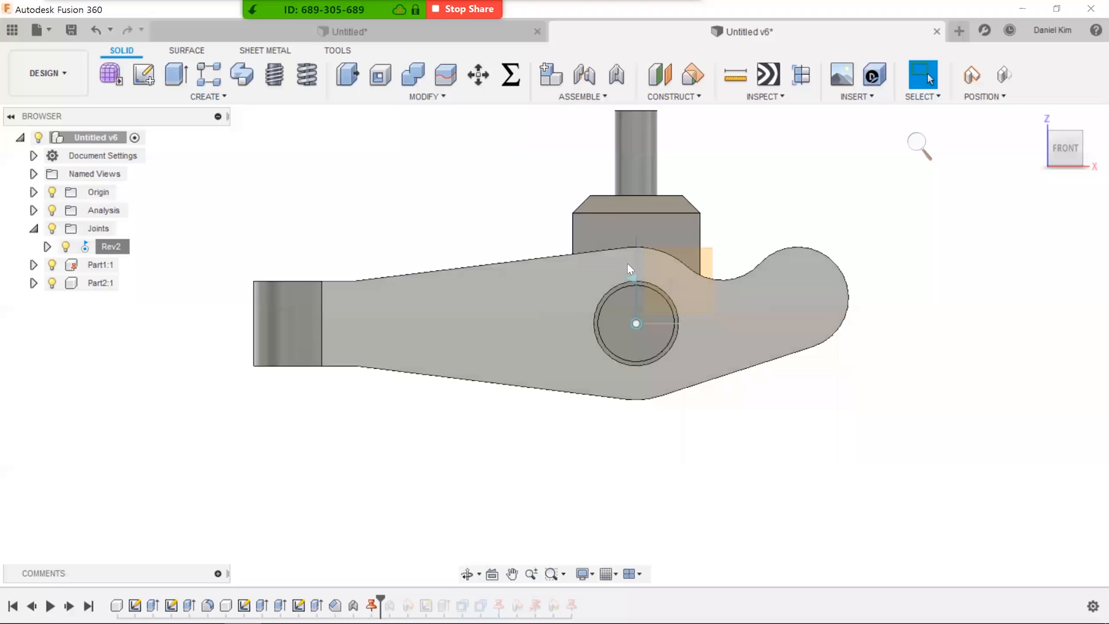
- Capture Part2's driven position in the timeline and delete that captured position
{"action": "middle_click_drag", "start_coordinate": [762, 218], "coordinate": [761, 276]}
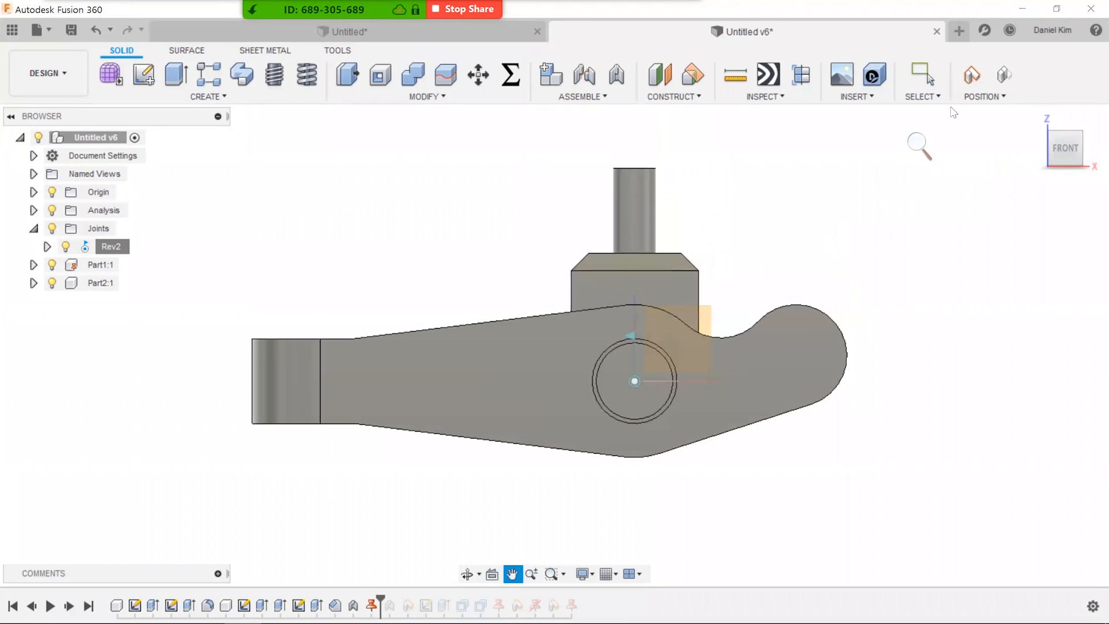
{"action": "left_click", "coordinate": [971, 72]}
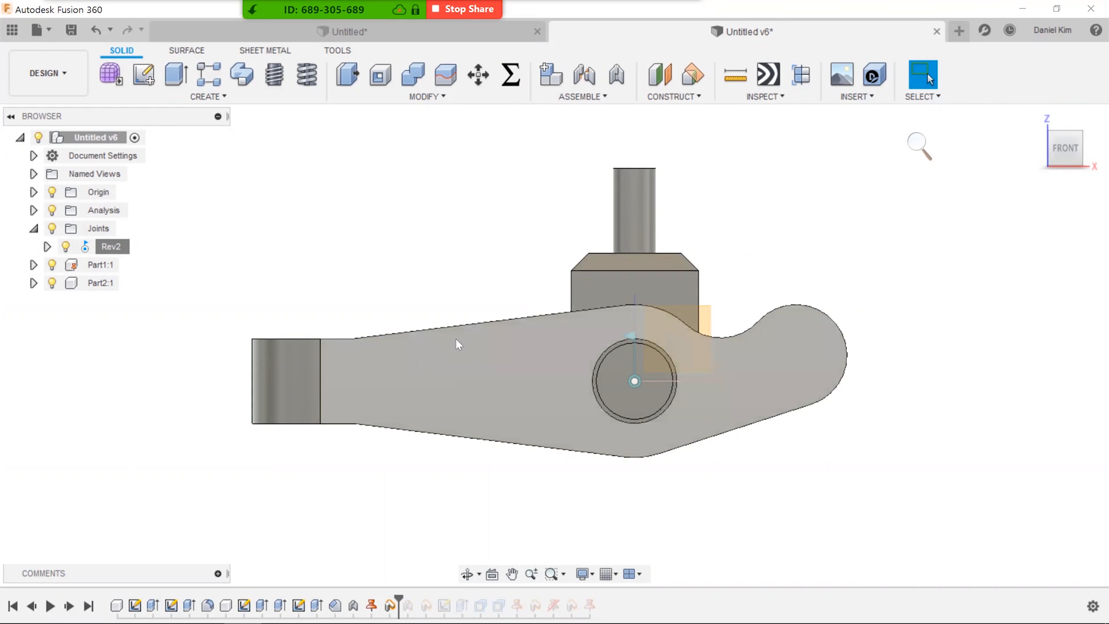
{"action": "right_click", "coordinate": [391, 606]}
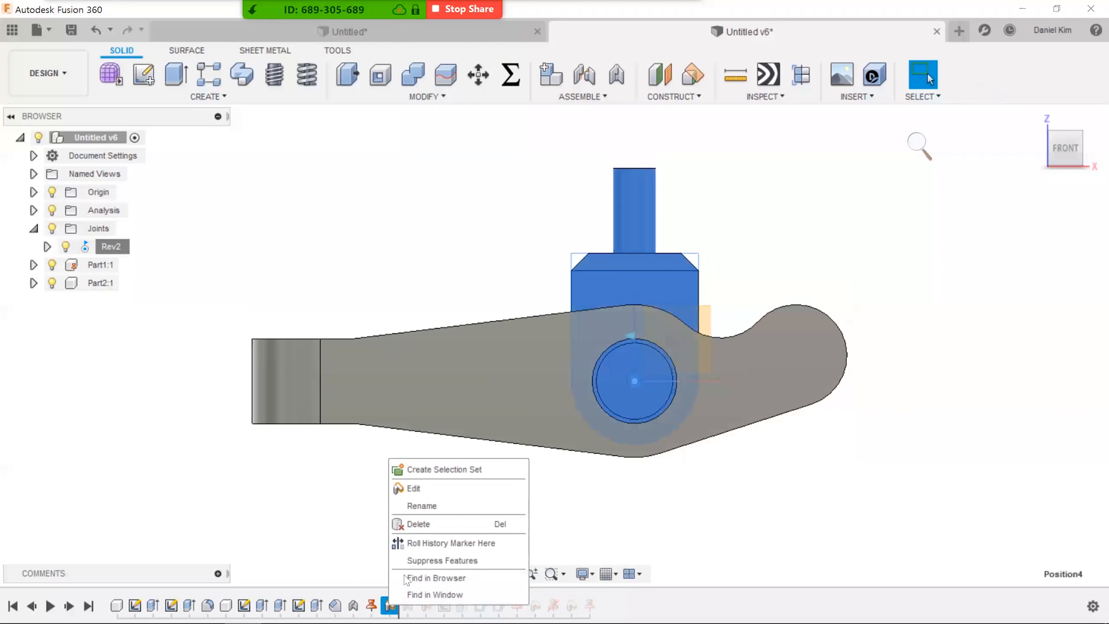
{"action": "left_click", "coordinate": [427, 523]}
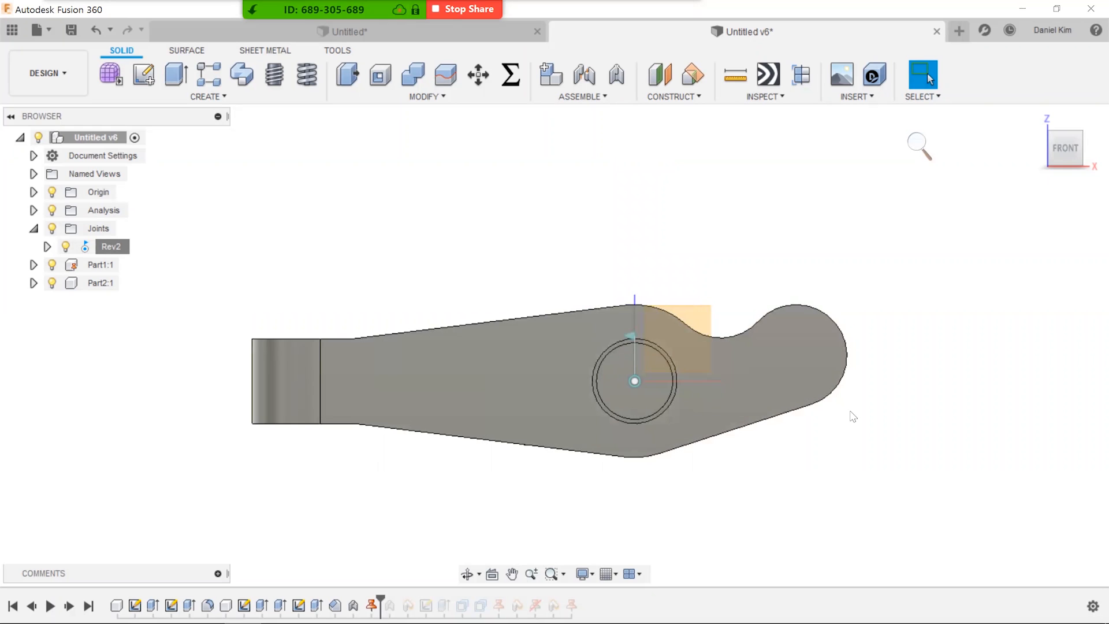
- Send the whole Untitled v6 assembly to the custom 3D print utility 3DWOX Desktop at Medium refinement
{"action": "middle_click_drag", "start_coordinate": [815, 482], "coordinate": [794, 514], "text": "shift"}
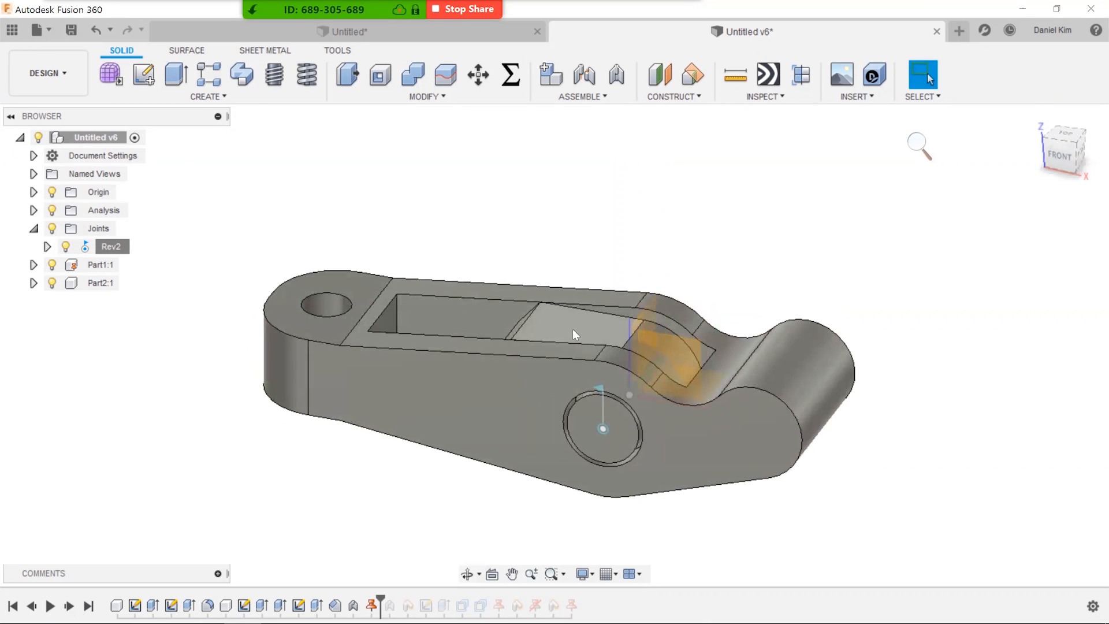
{"action": "middle_click_drag", "start_coordinate": [544, 346], "coordinate": [585, 292]}
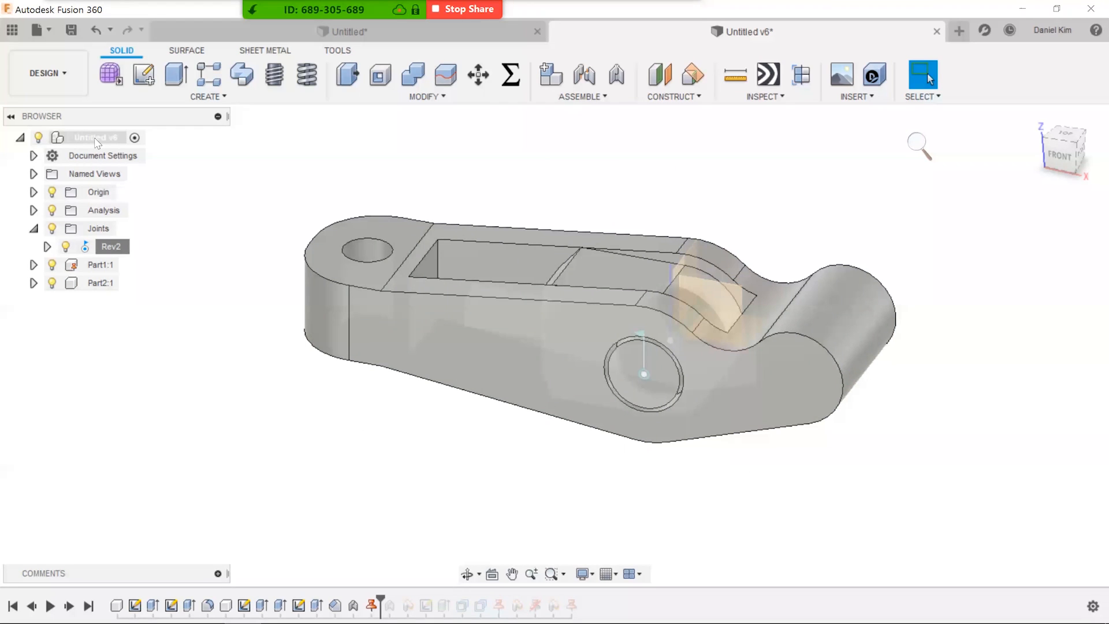
{"action": "right_click", "coordinate": [96, 141]}
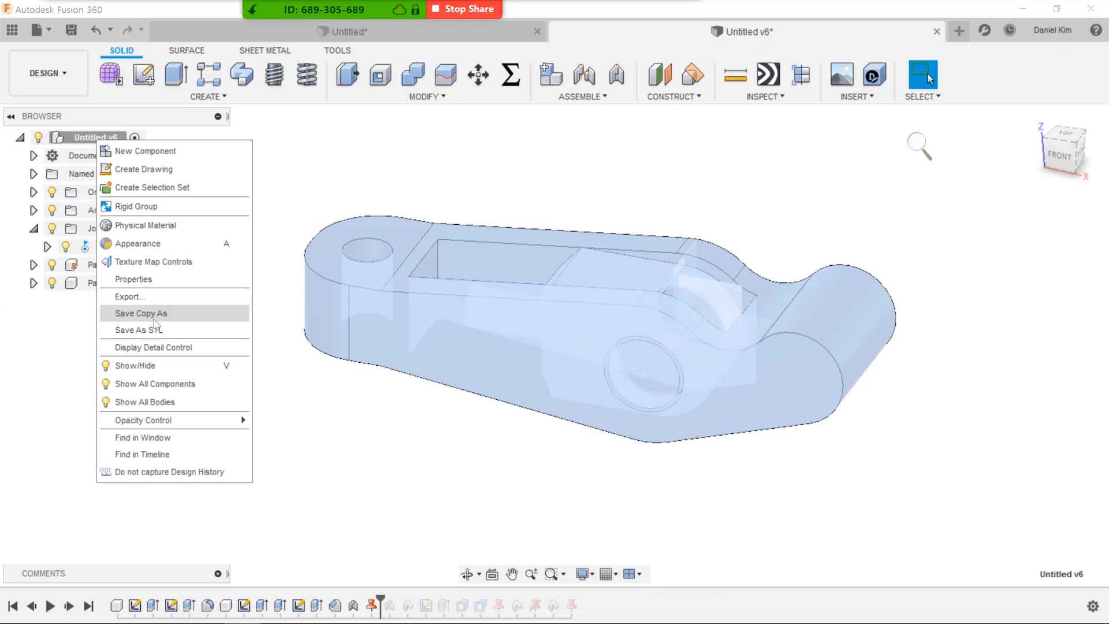
{"action": "left_click", "coordinate": [469, 152]}
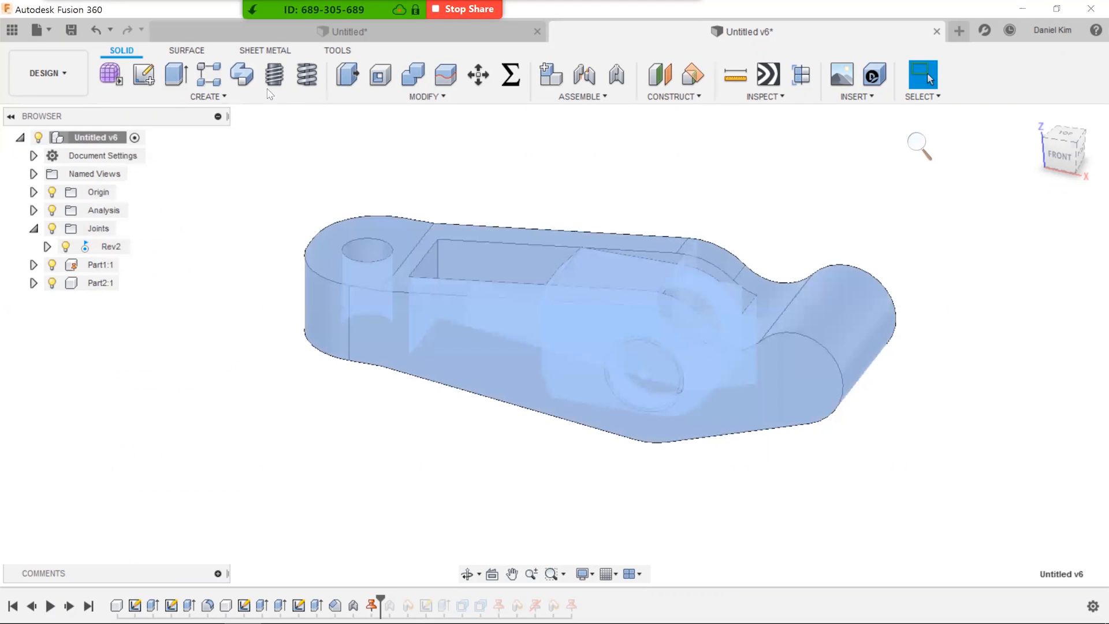
{"action": "left_click", "coordinate": [339, 52]}
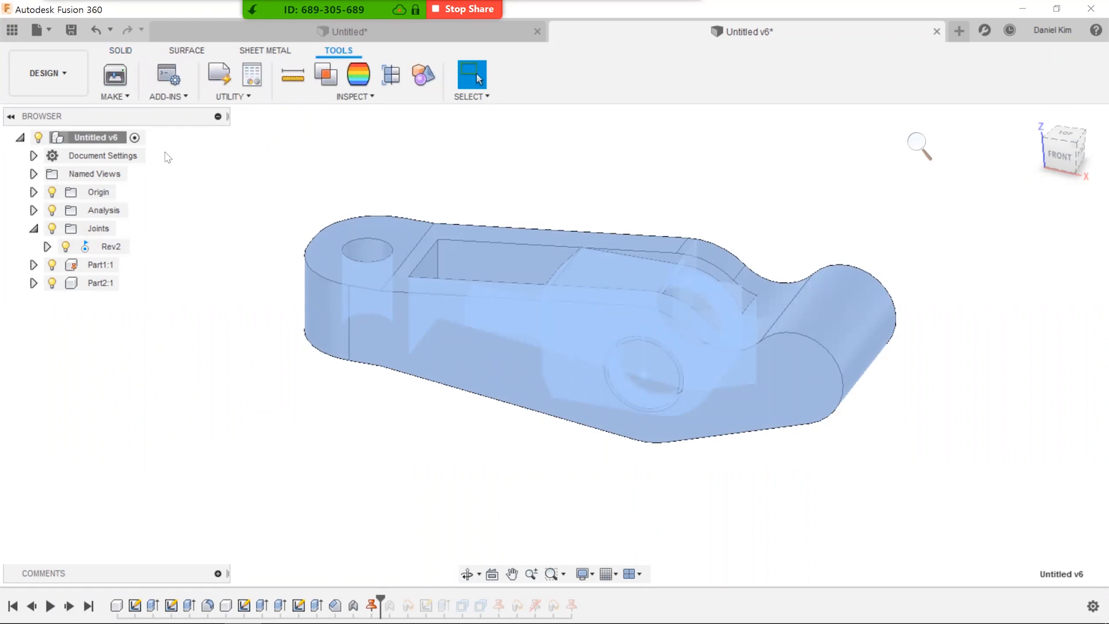
{"action": "left_click", "coordinate": [116, 79]}
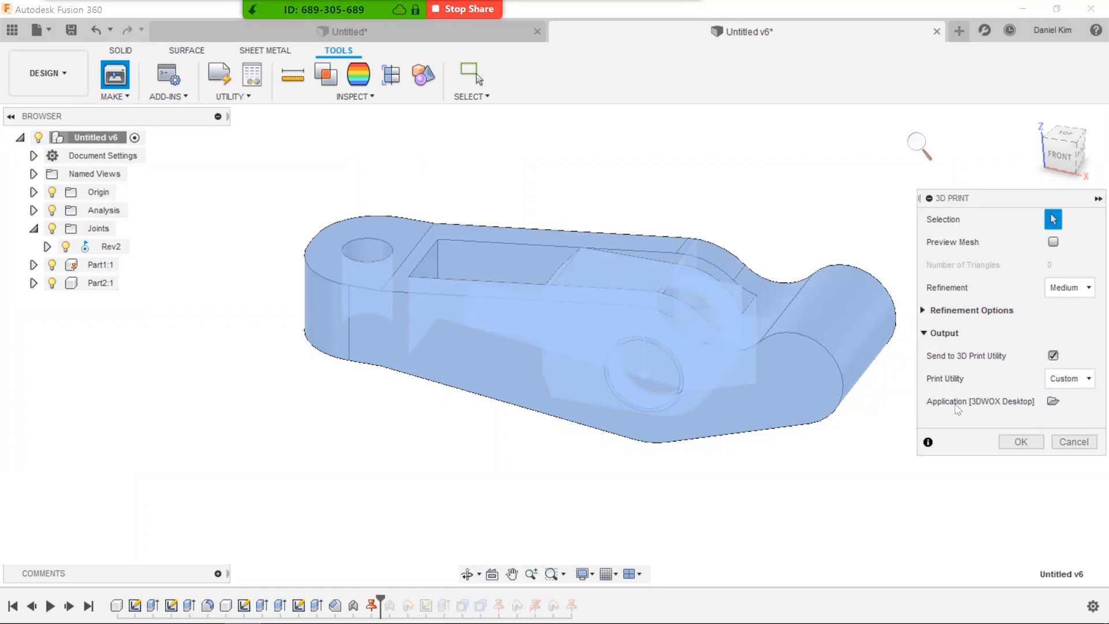
{"action": "left_click", "coordinate": [1052, 400]}
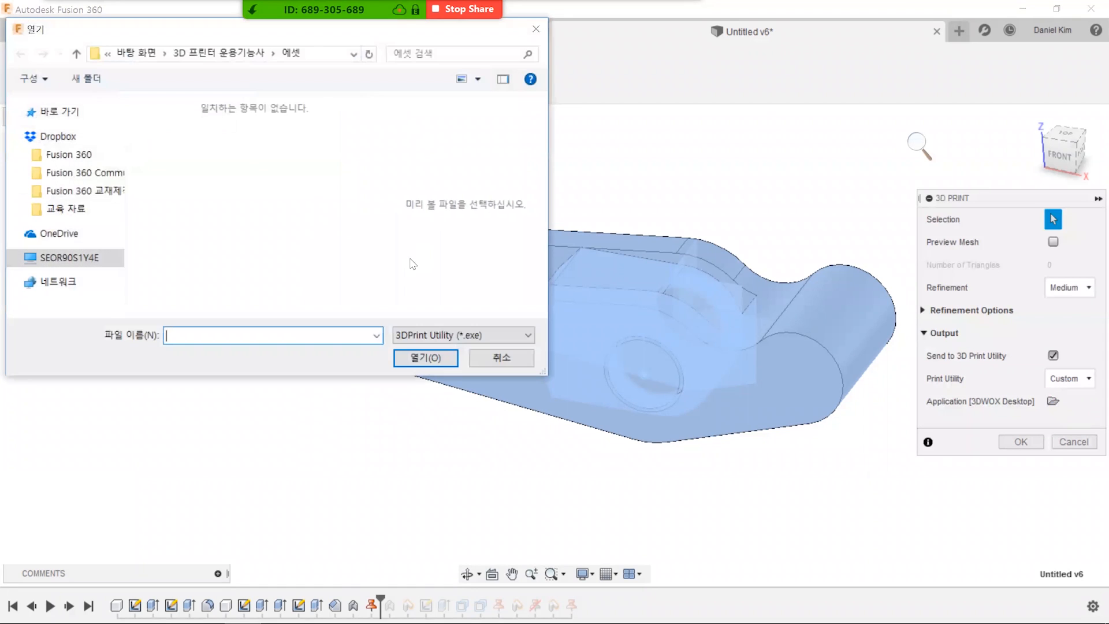
{"action": "left_click", "coordinate": [506, 358]}
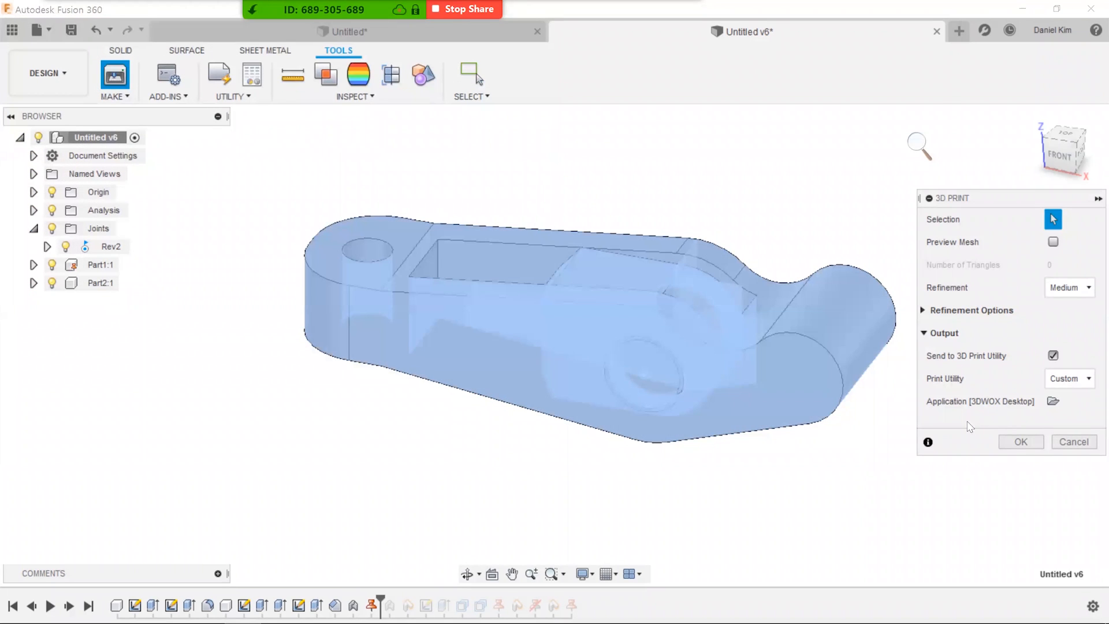
{"action": "left_click", "coordinate": [1022, 443]}
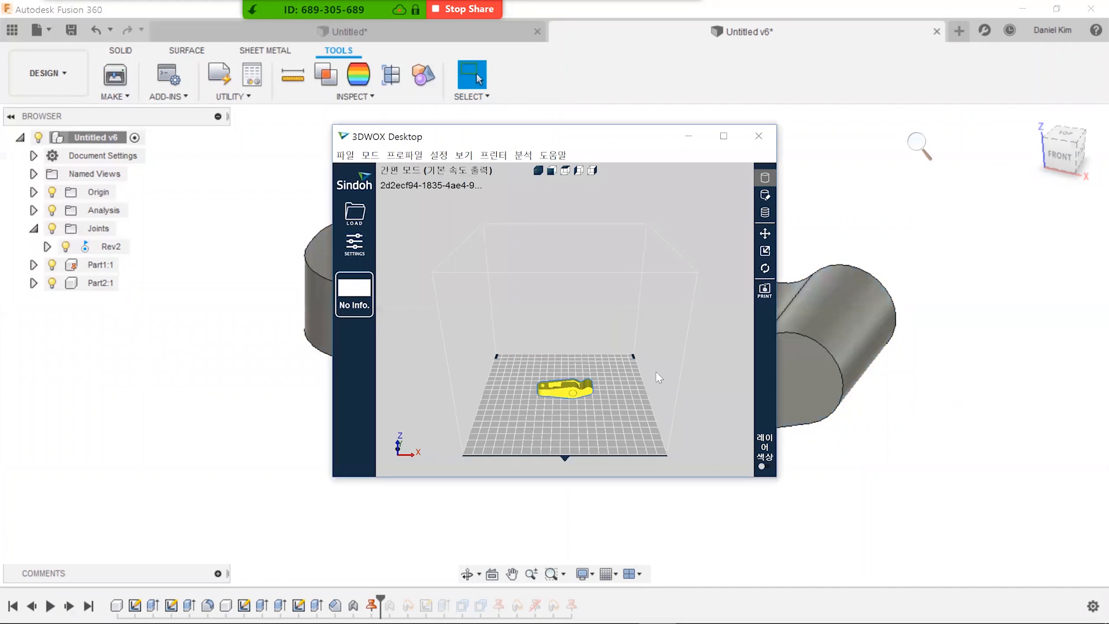
- In 3DWOX Desktop, maximise the window, slice the assembly model and examine its layer preview up close from other angles
{"action": "left_click", "coordinate": [600, 328]}
{"action": "left_click", "coordinate": [723, 136]}
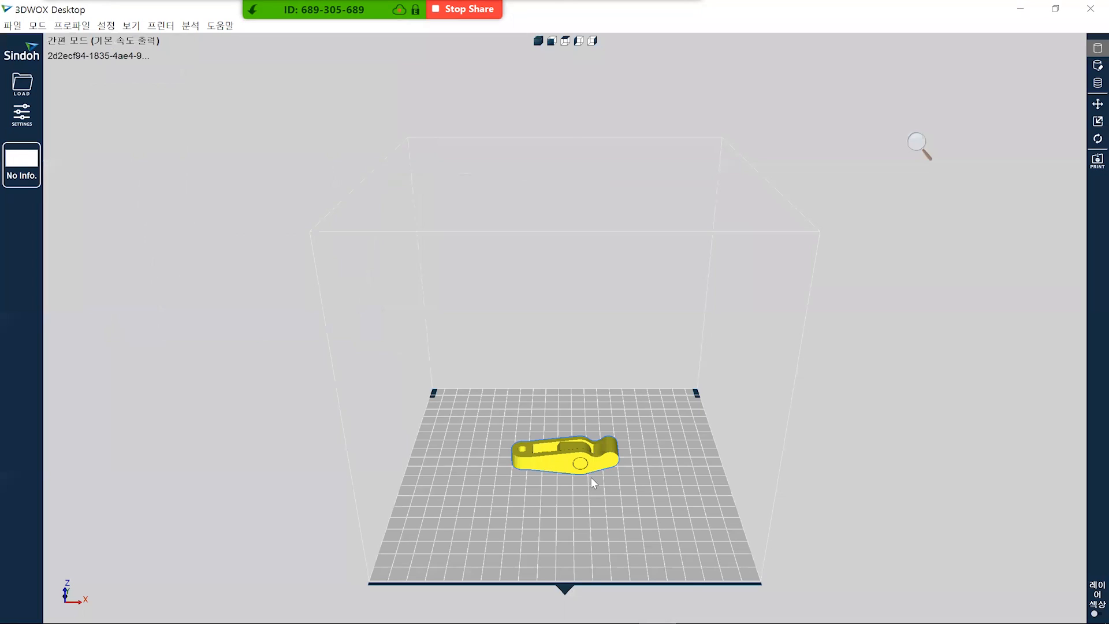
{"action": "double_click", "coordinate": [577, 453]}
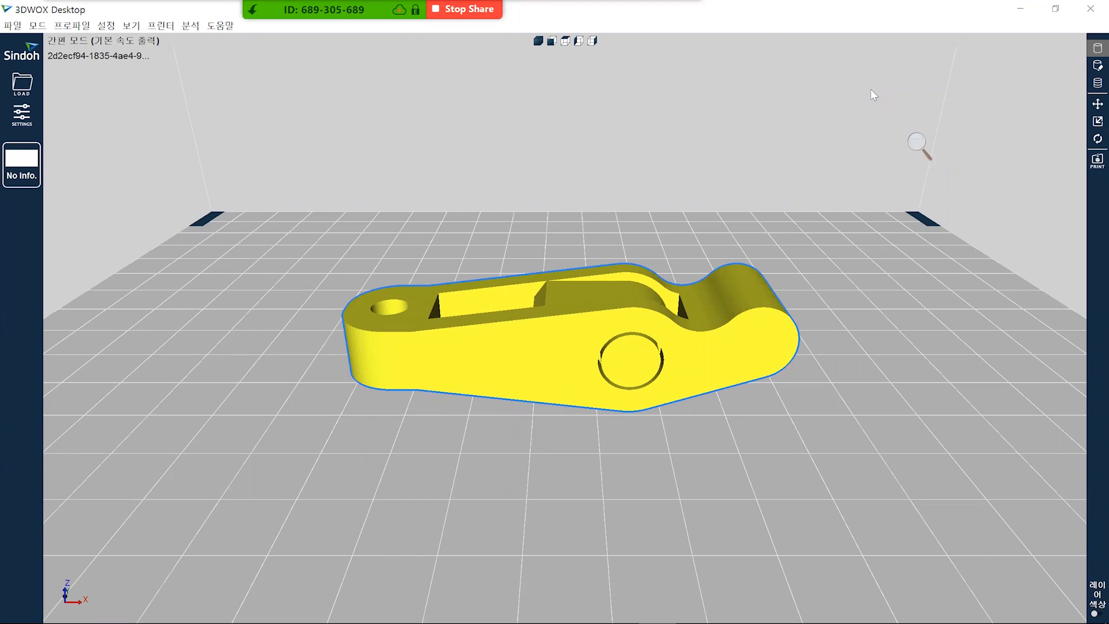
{"action": "left_click", "coordinate": [1089, 85]}
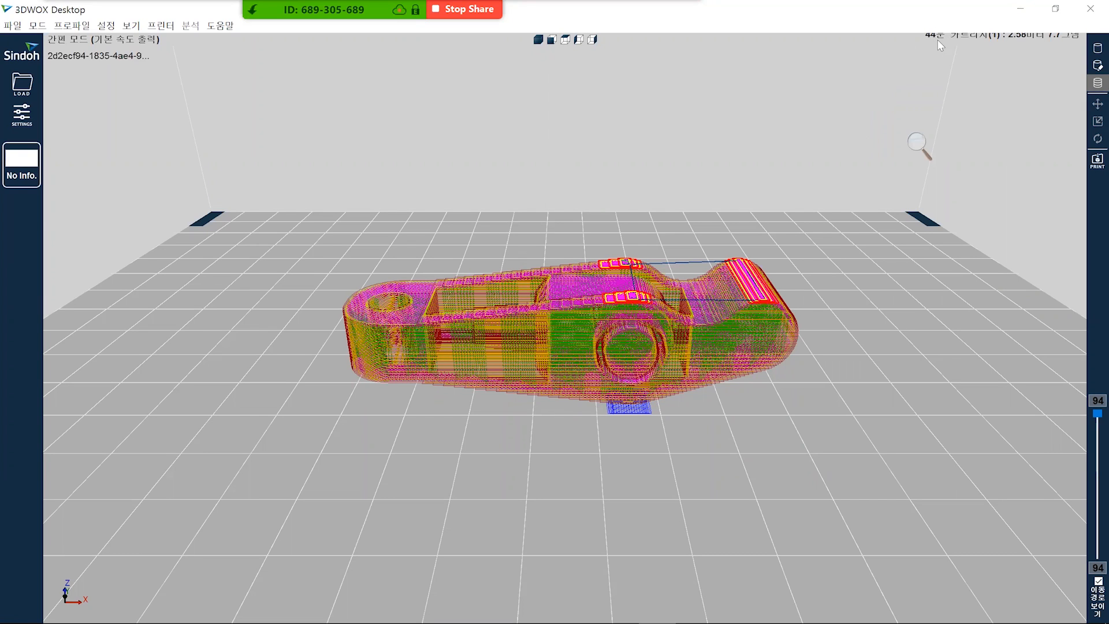
{"action": "left_click", "coordinate": [1052, 10]}
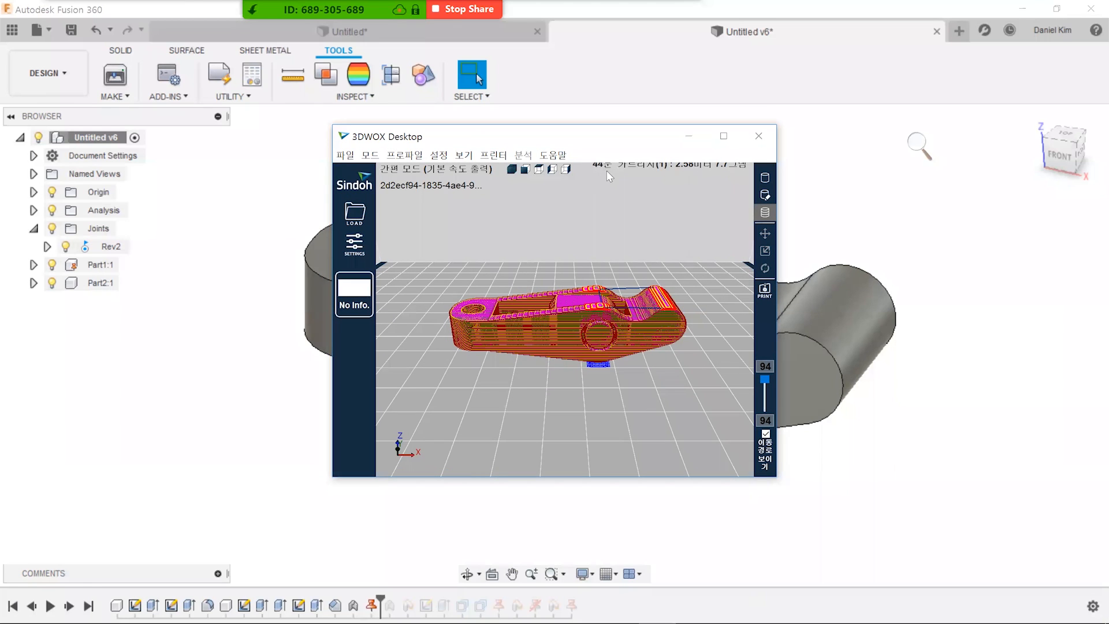
{"action": "left_click", "coordinate": [724, 137]}
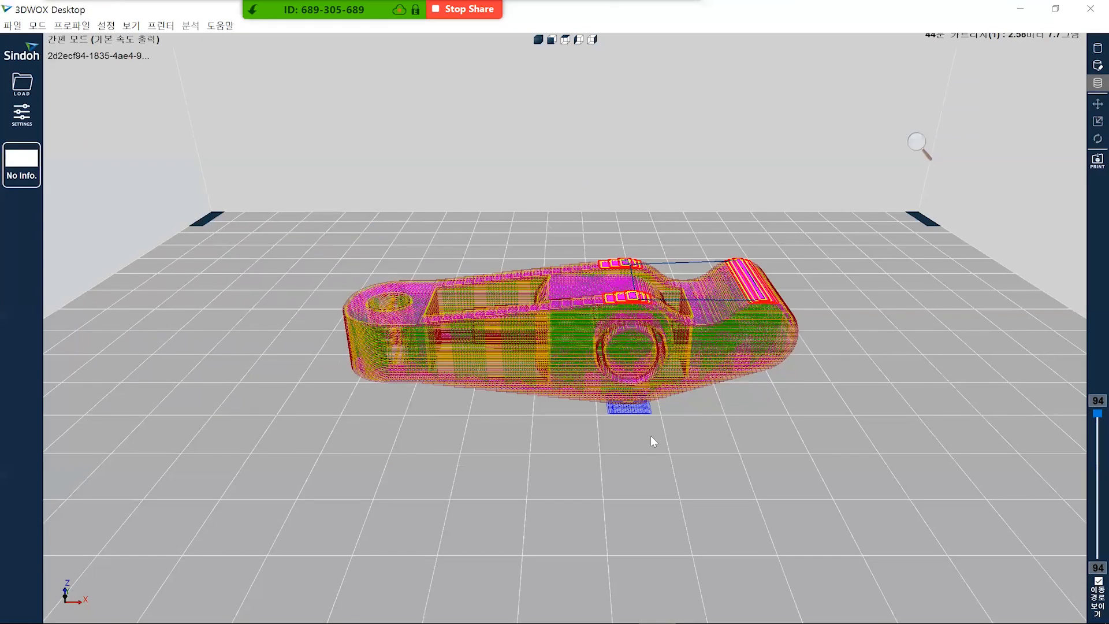
{"action": "right_click_drag", "start_coordinate": [650, 435], "coordinate": [725, 483]}
{"action": "right_click_drag", "start_coordinate": [767, 437], "coordinate": [742, 353]}
- Switch back to Fusion 360 and show the Section1 analysis to inspect the clearance around the pin from the cut side
{"action": "key", "text": "alt+Tab"}
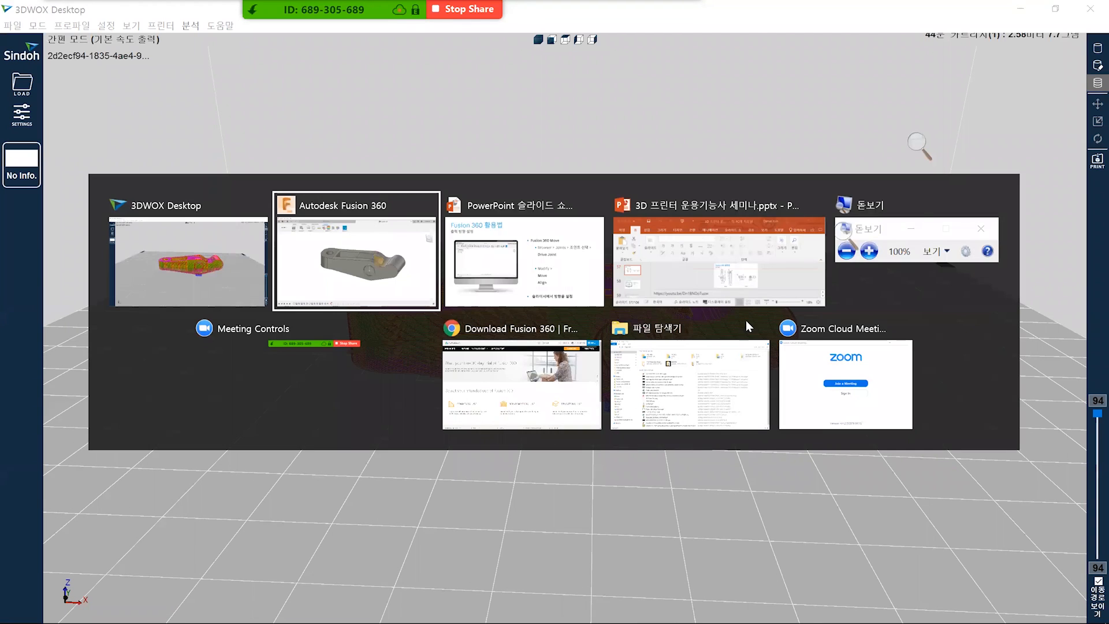
{"action": "scroll", "coordinate": [631, 385], "scroll_direction": "up", "scroll_amount": 1}
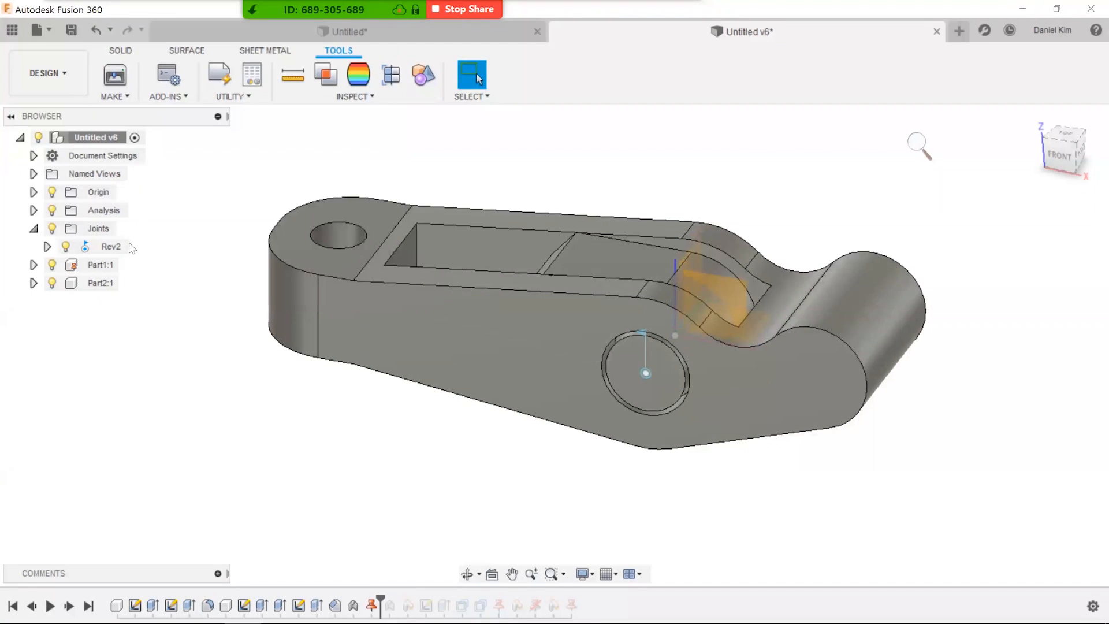
{"action": "left_click", "coordinate": [33, 210]}
{"action": "left_click", "coordinate": [65, 228]}
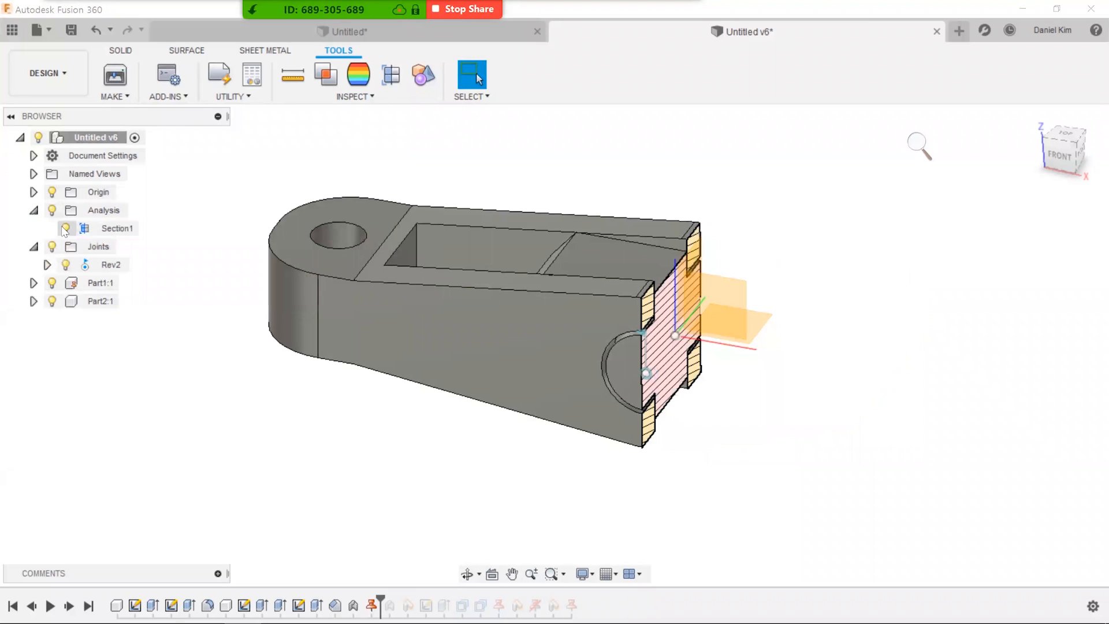
{"action": "right_click_drag", "start_coordinate": [741, 389], "coordinate": [700, 399]}
{"action": "left_click", "coordinate": [740, 395]}
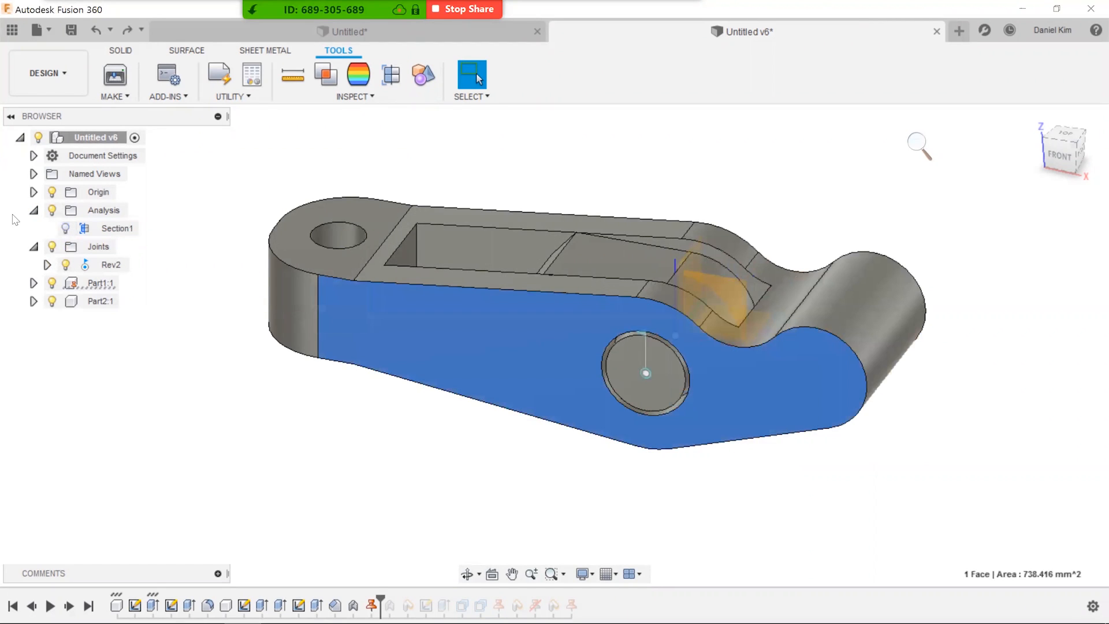
{"action": "left_click", "coordinate": [66, 228]}
{"action": "middle_click_drag", "start_coordinate": [759, 433], "coordinate": [679, 410], "text": "shift"}
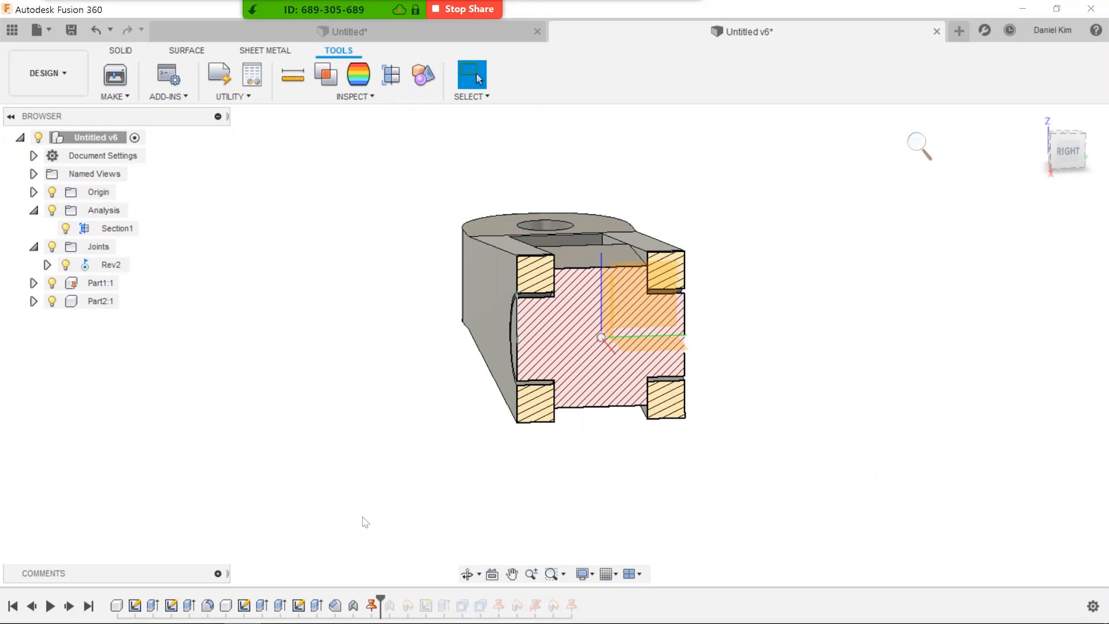
- Roll the timeline marker forward past the 360 text and the two features following it, and hide the Section1 analysis
{"action": "left_click_drag", "start_coordinate": [381, 598], "coordinate": [490, 602]}
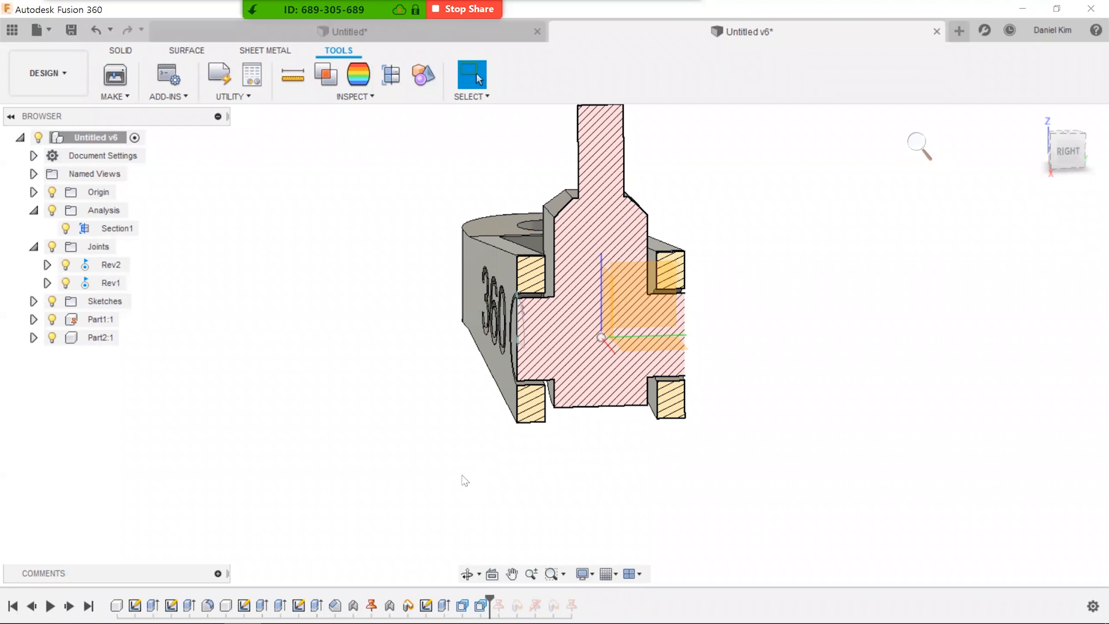
{"action": "middle_click_drag", "start_coordinate": [747, 393], "coordinate": [837, 386], "text": "shift"}
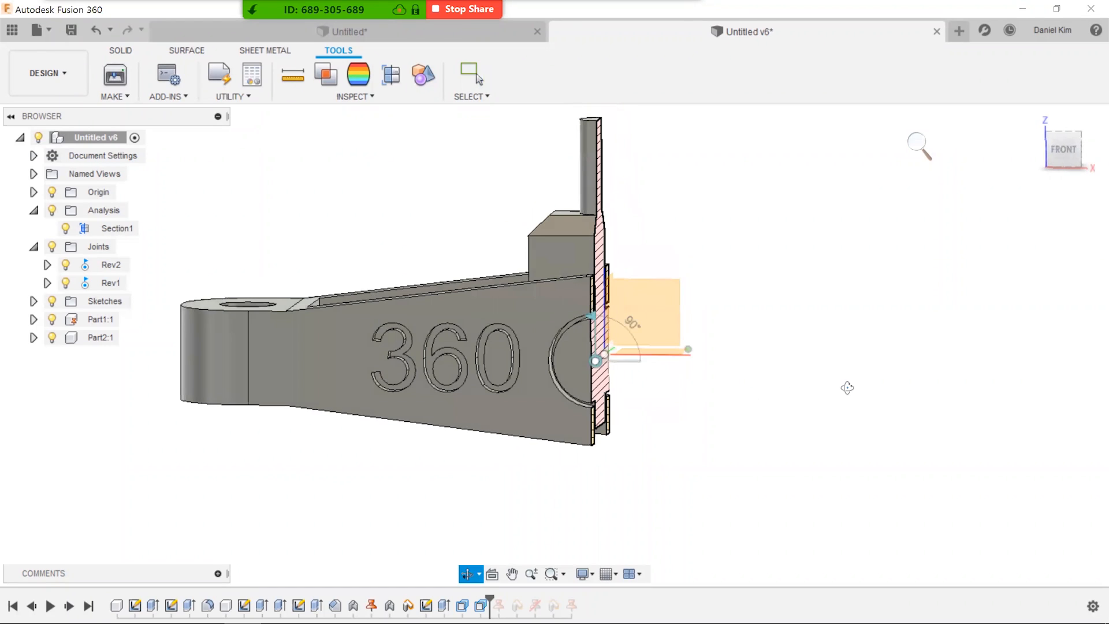
{"action": "key", "text": "Escape"}
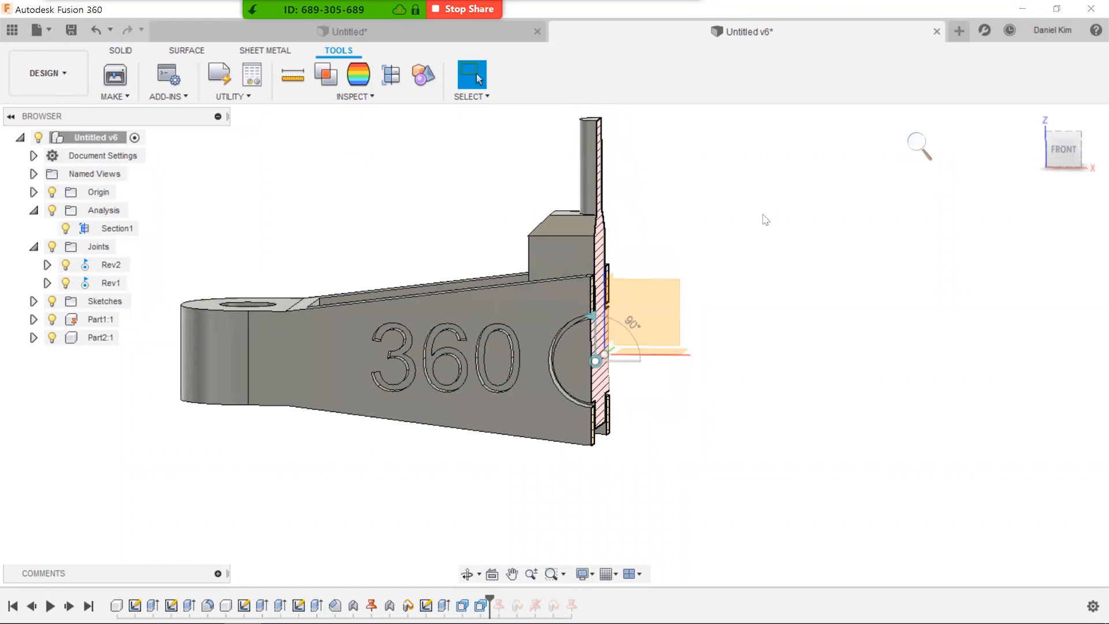
{"action": "left_click", "coordinate": [78, 228]}
{"action": "key", "text": "v"}
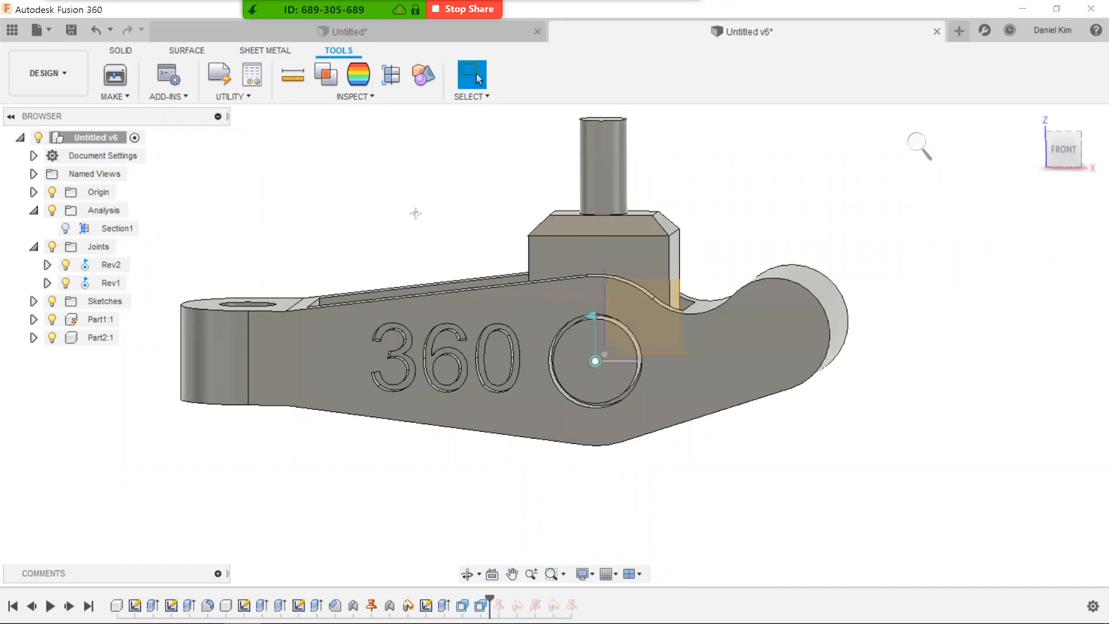
- Switch to the PowerPoint slide show and advance through the print orientation comparison to the Fusion 360 Measure slide
{"action": "mouse_move", "coordinate": [589, 608]}
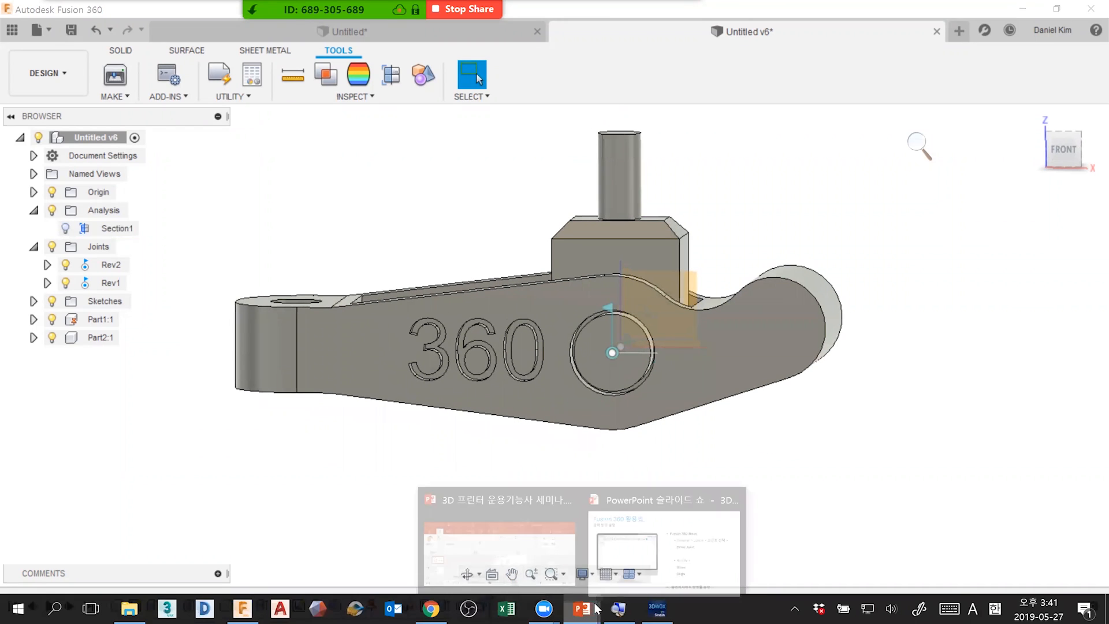
{"action": "left_click", "coordinate": [638, 560]}
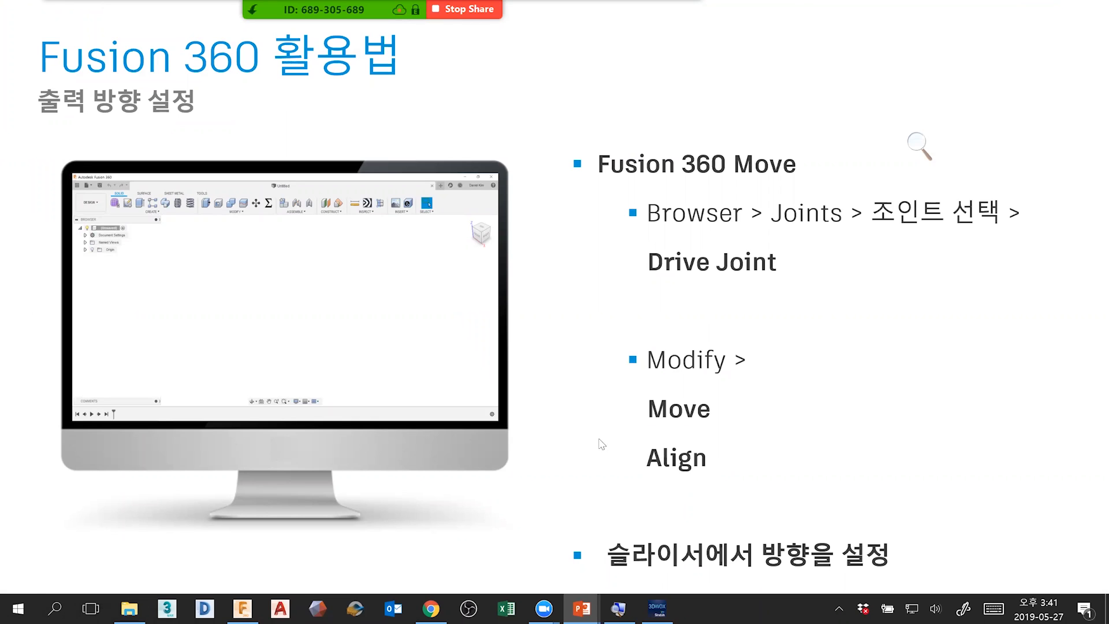
{"action": "left_click", "coordinate": [19, 608]}
{"action": "left_click", "coordinate": [439, 436]}
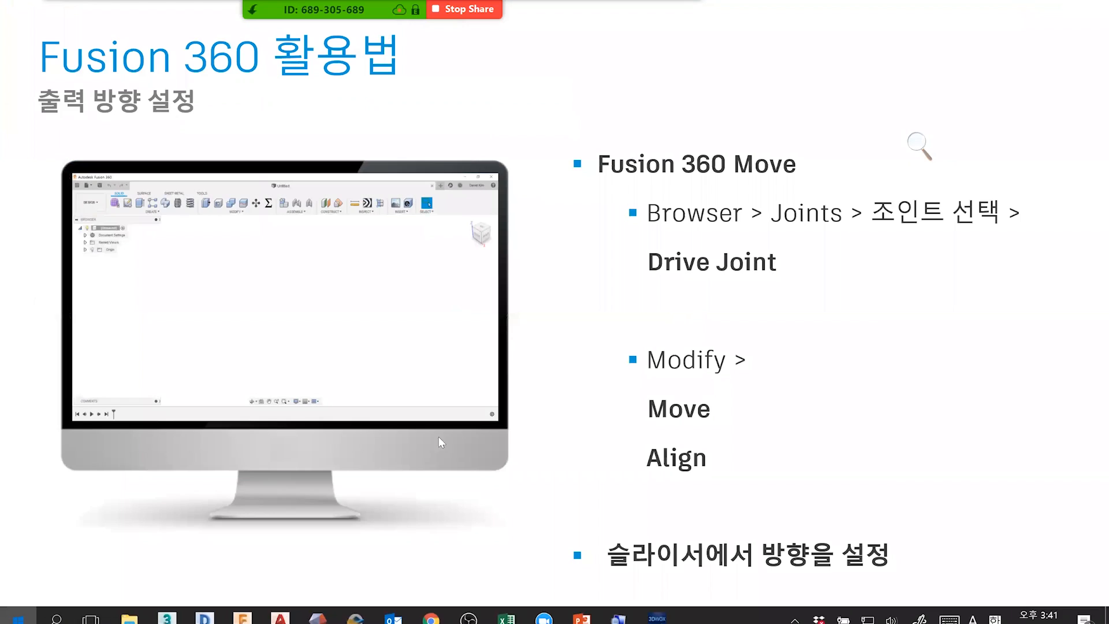
{"action": "left_click", "coordinate": [540, 411]}
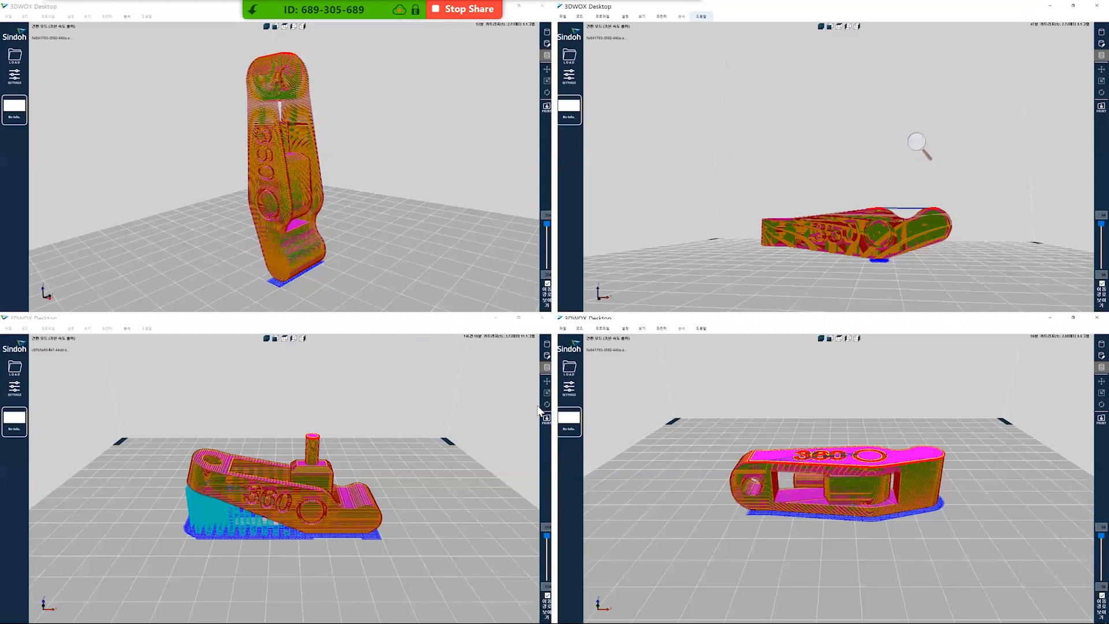
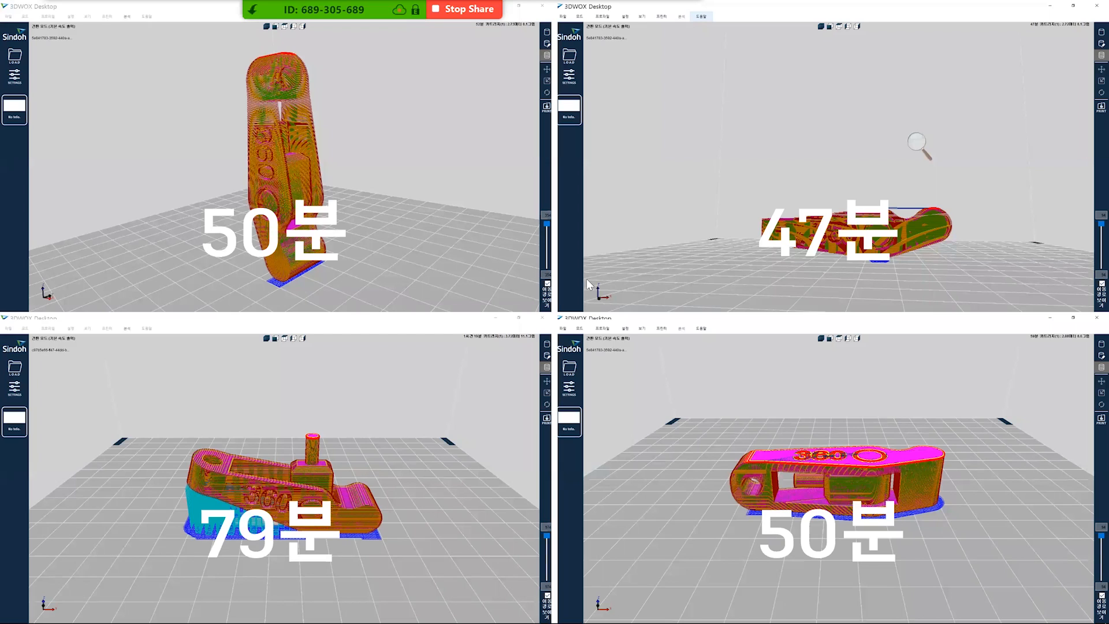
{"action": "left_click", "coordinate": [553, 328]}
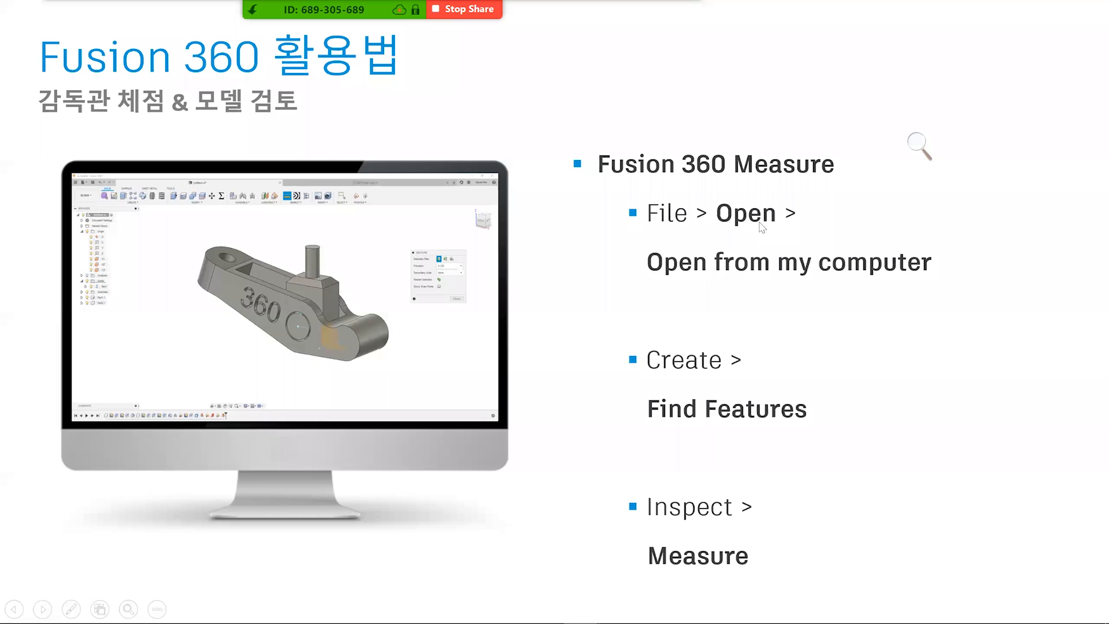
- Switch back to Fusion 360, unground Part1 and try moving the assembly freely by its pin
{"action": "key", "text": "alt+Tab"}
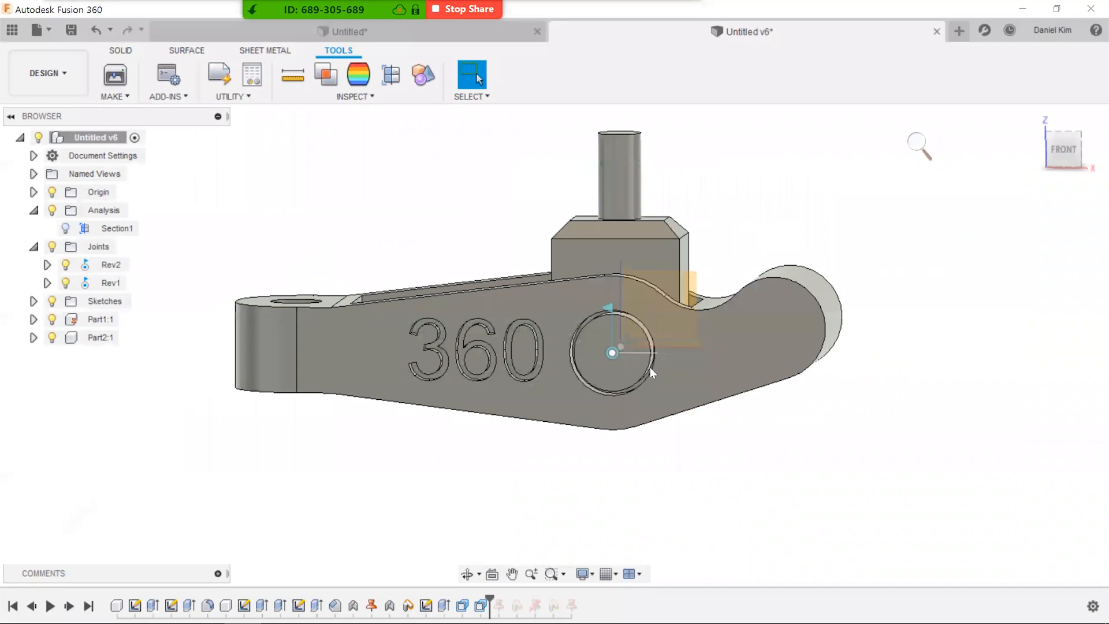
{"action": "middle_click_drag", "start_coordinate": [782, 440], "coordinate": [742, 466], "text": "shift"}
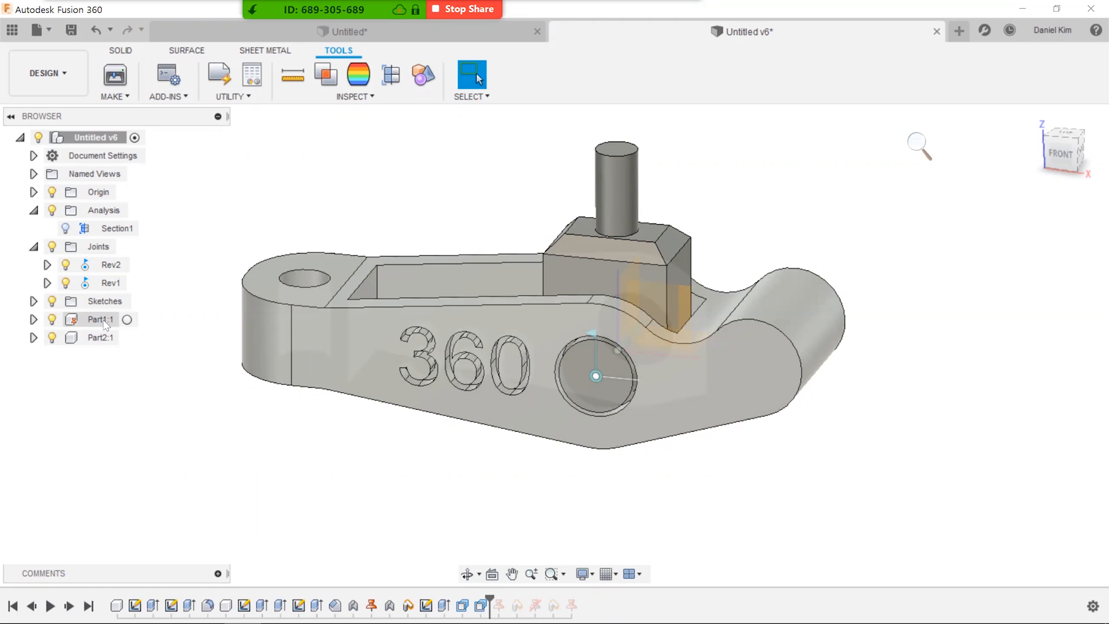
{"action": "right_click", "coordinate": [104, 322]}
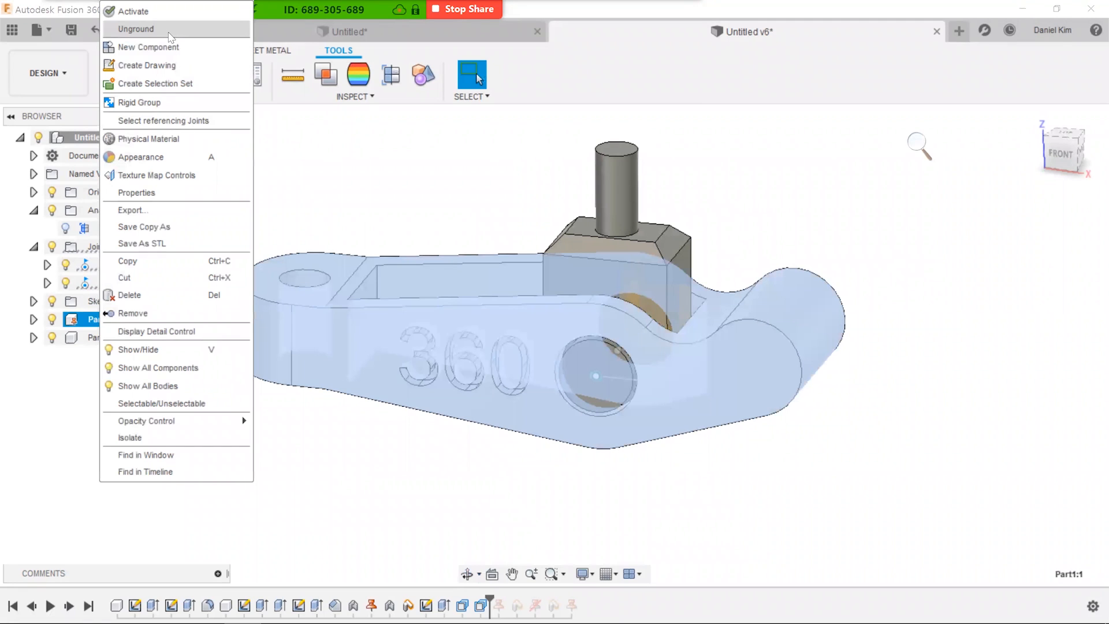
{"action": "left_click", "coordinate": [169, 32]}
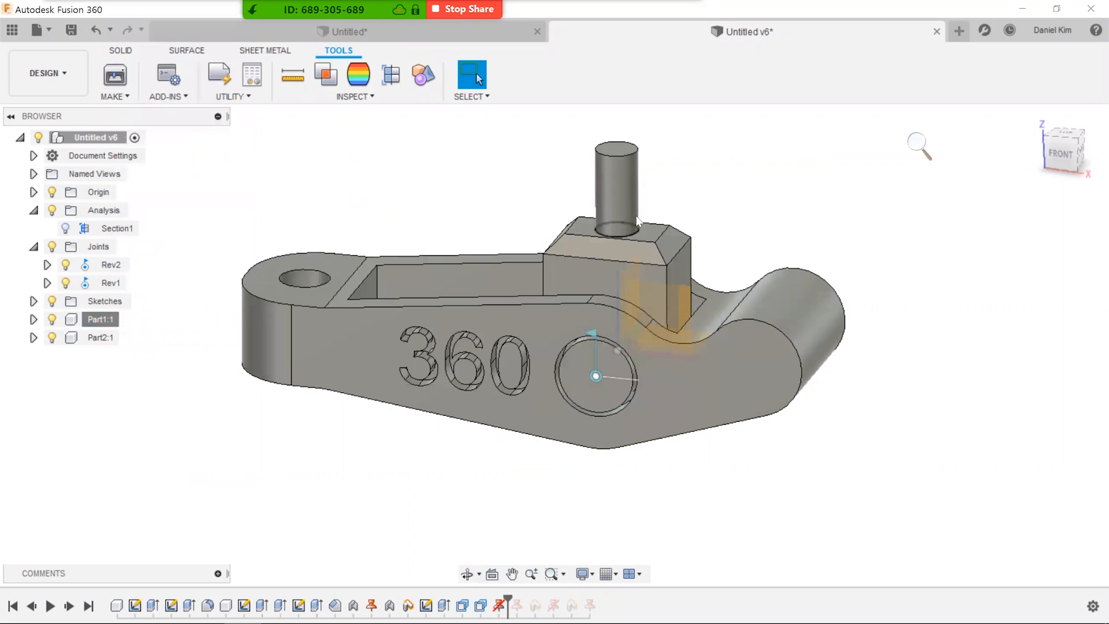
{"action": "mouse_move", "coordinate": [627, 171]}
{"action": "left_mouse_down"}
{"action": "mouse_move", "coordinate": [775, 139]}
{"action": "mouse_move", "coordinate": [645, 225]}
{"action": "mouse_move", "coordinate": [652, 181]}
{"action": "mouse_move", "coordinate": [618, 189]}
{"action": "left_mouse_up"}
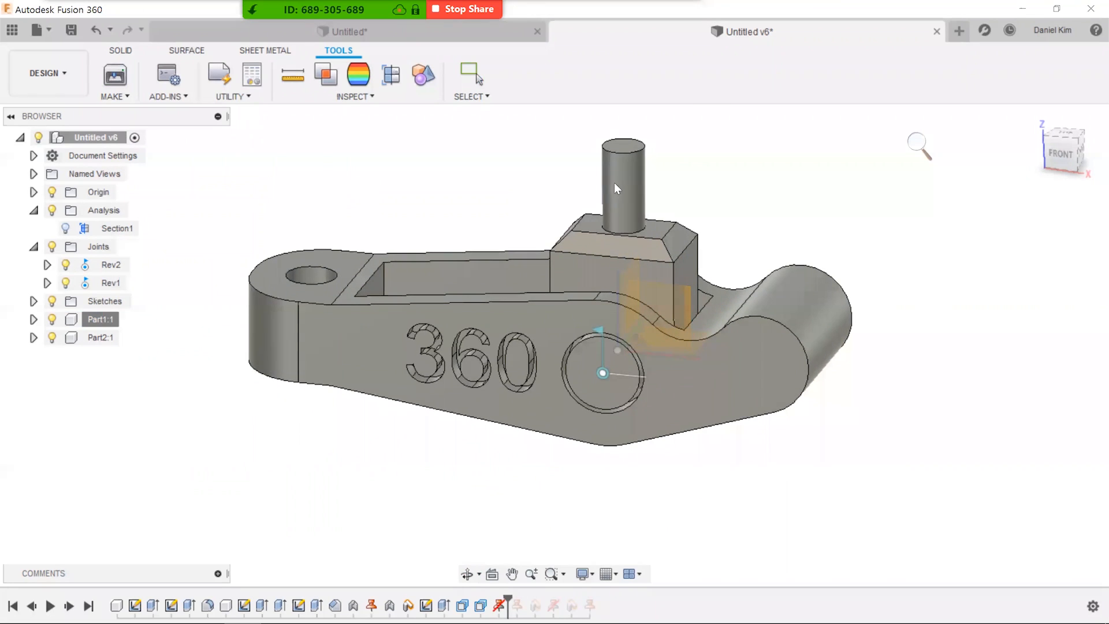
{"action": "scroll", "coordinate": [369, 191], "scroll_direction": "down", "scroll_amount": 2}
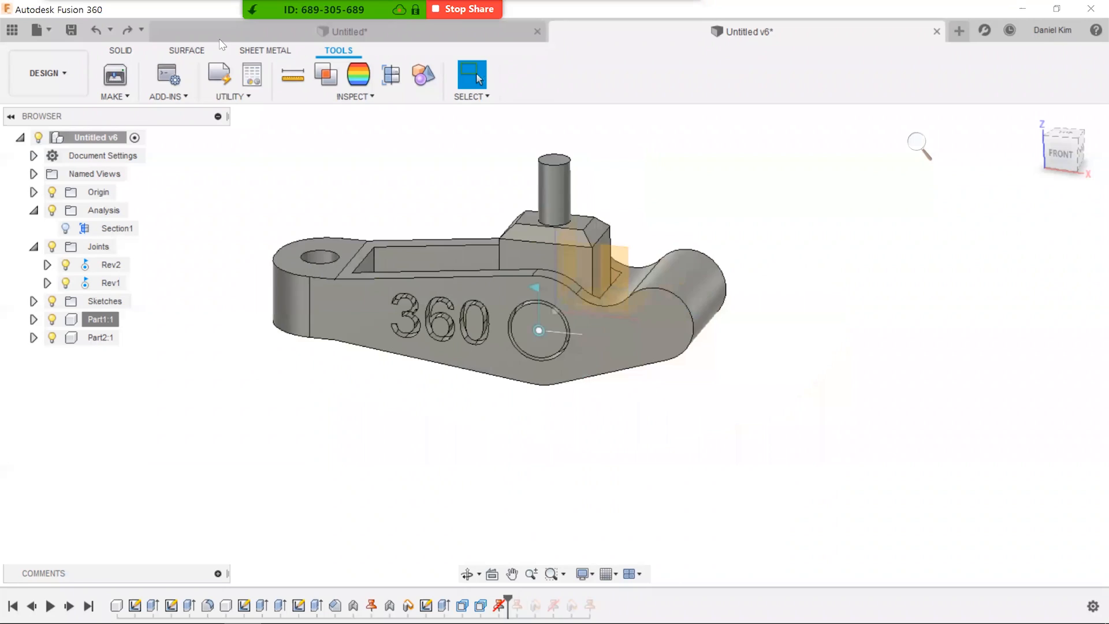
- Start a Move/Copy on components with only Part1 selected and Rotate as the move type
{"action": "left_click", "coordinate": [121, 50]}
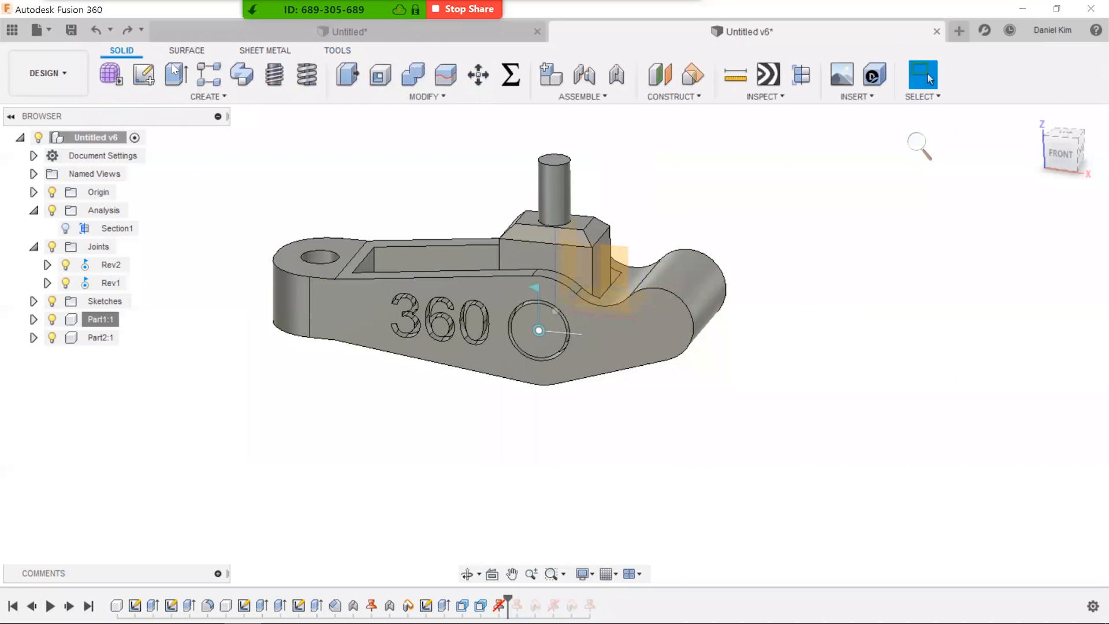
{"action": "left_click", "coordinate": [478, 75]}
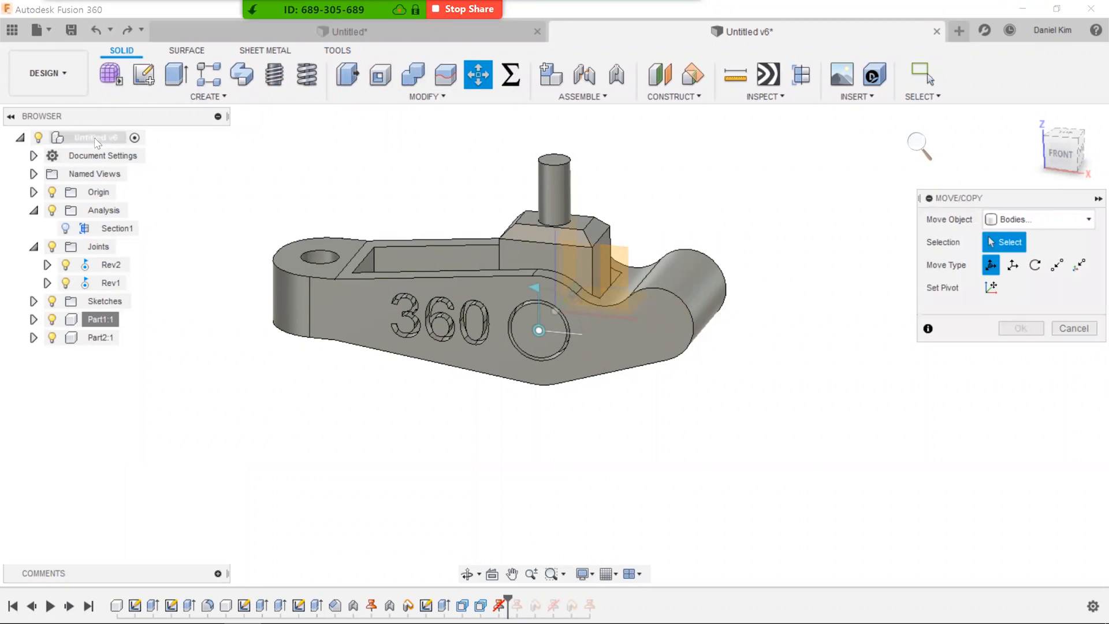
{"action": "left_click", "coordinate": [1061, 228]}
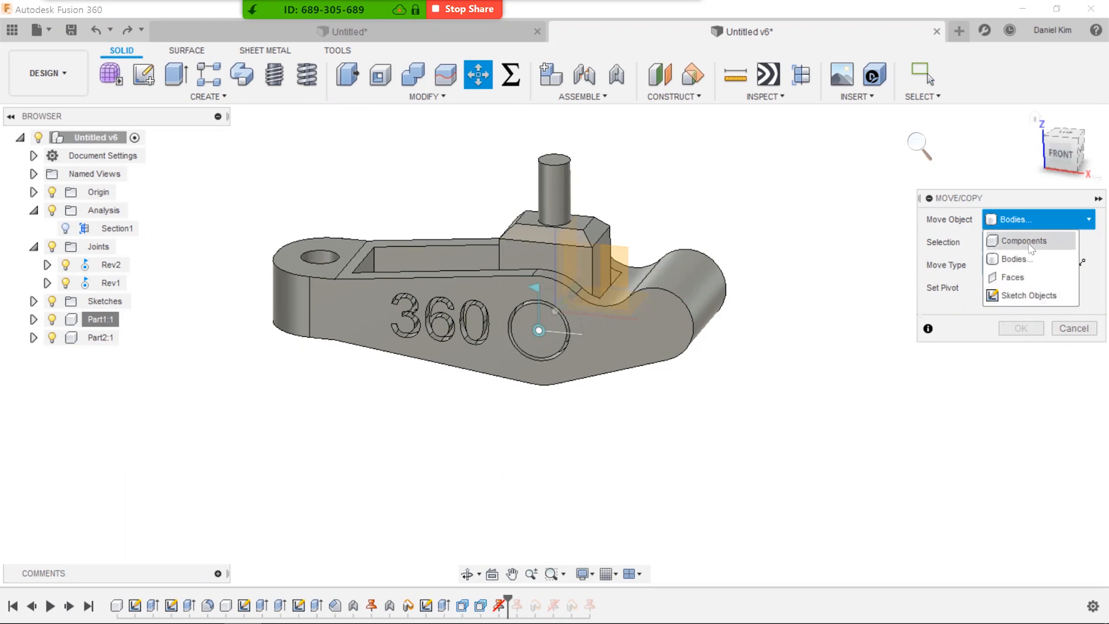
{"action": "left_click", "coordinate": [1031, 246]}
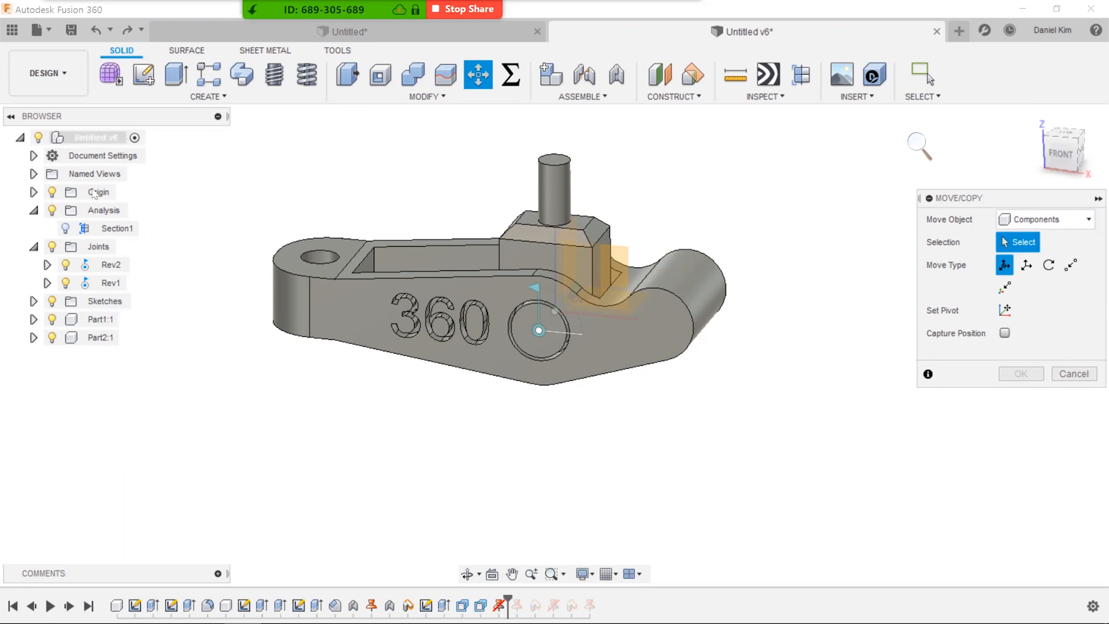
{"action": "left_click", "coordinate": [101, 319]}
{"action": "left_click", "coordinate": [99, 338]}
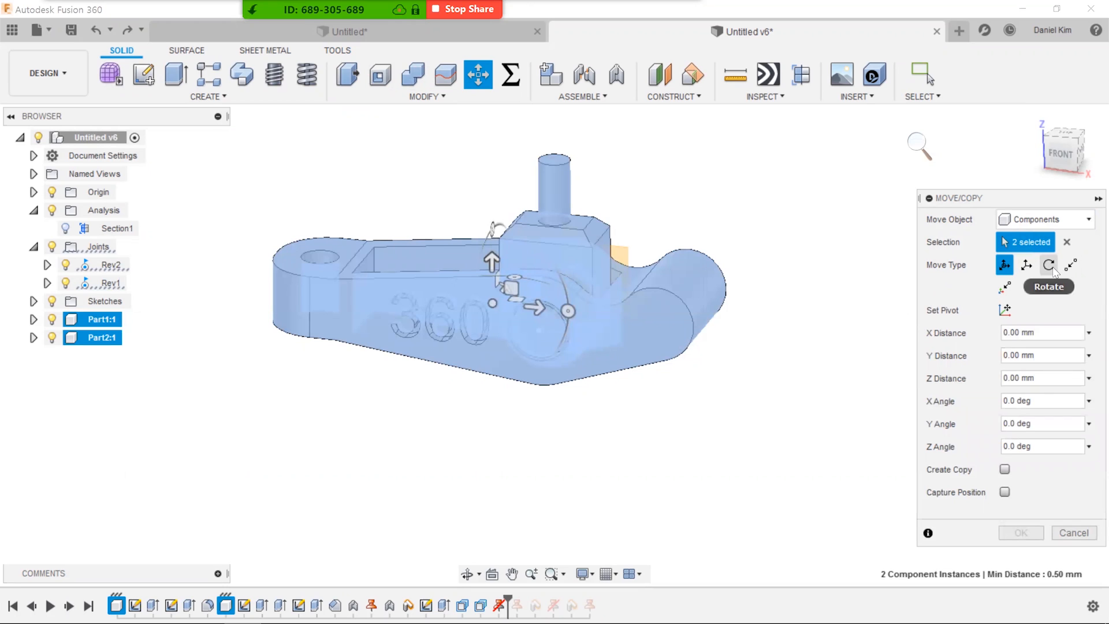
{"action": "left_click", "coordinate": [1051, 267]}
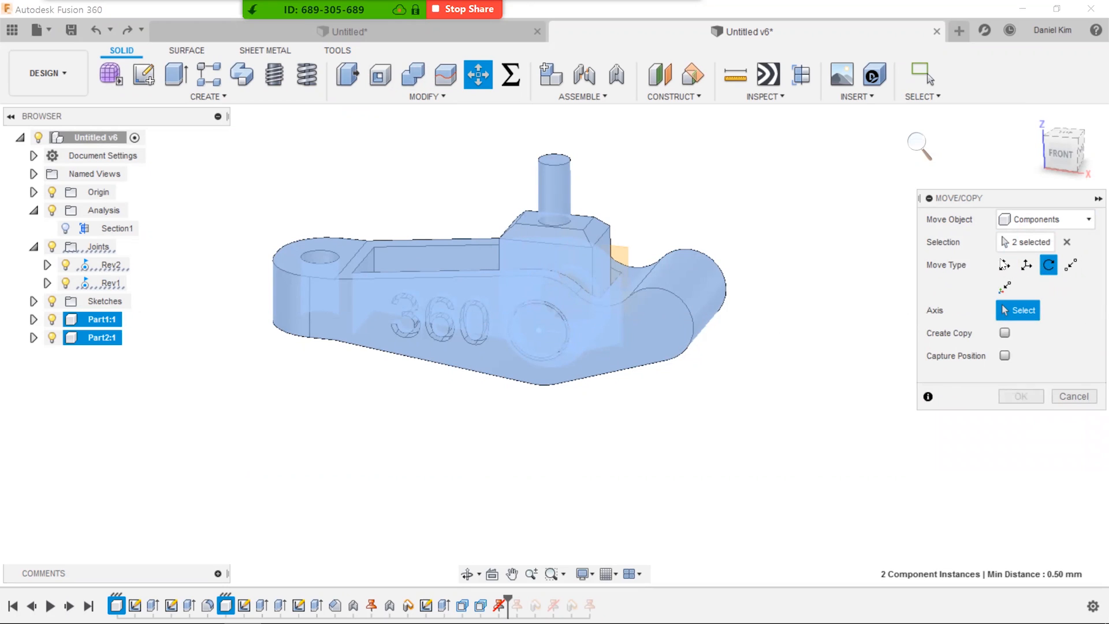
{"action": "left_click", "coordinate": [1003, 269]}
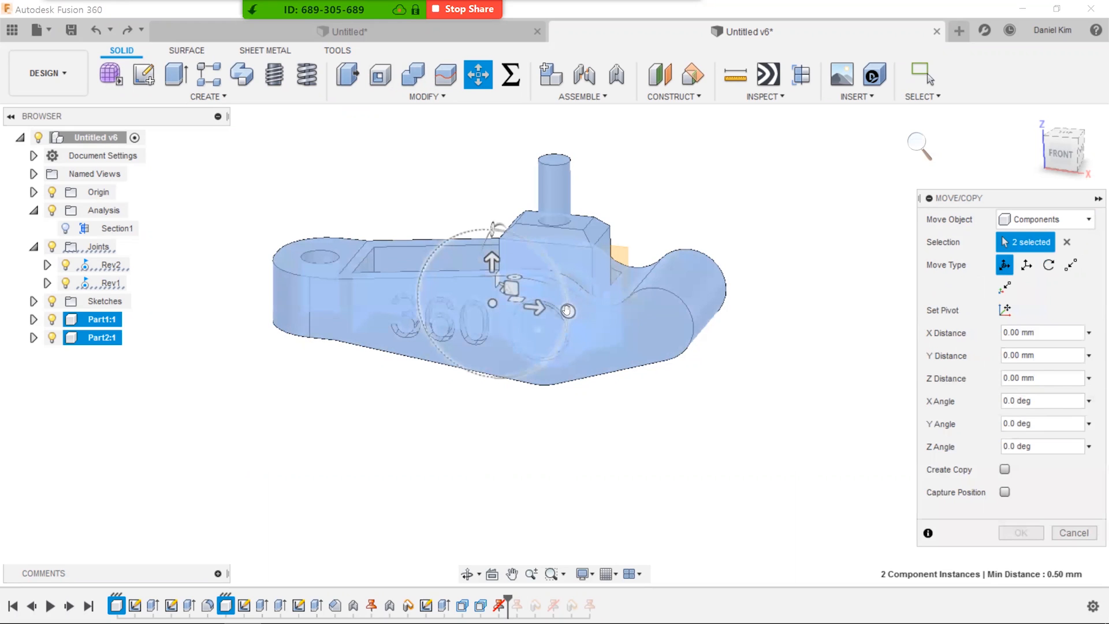
{"action": "left_click", "coordinate": [1026, 266]}
{"action": "left_click", "coordinate": [1048, 265]}
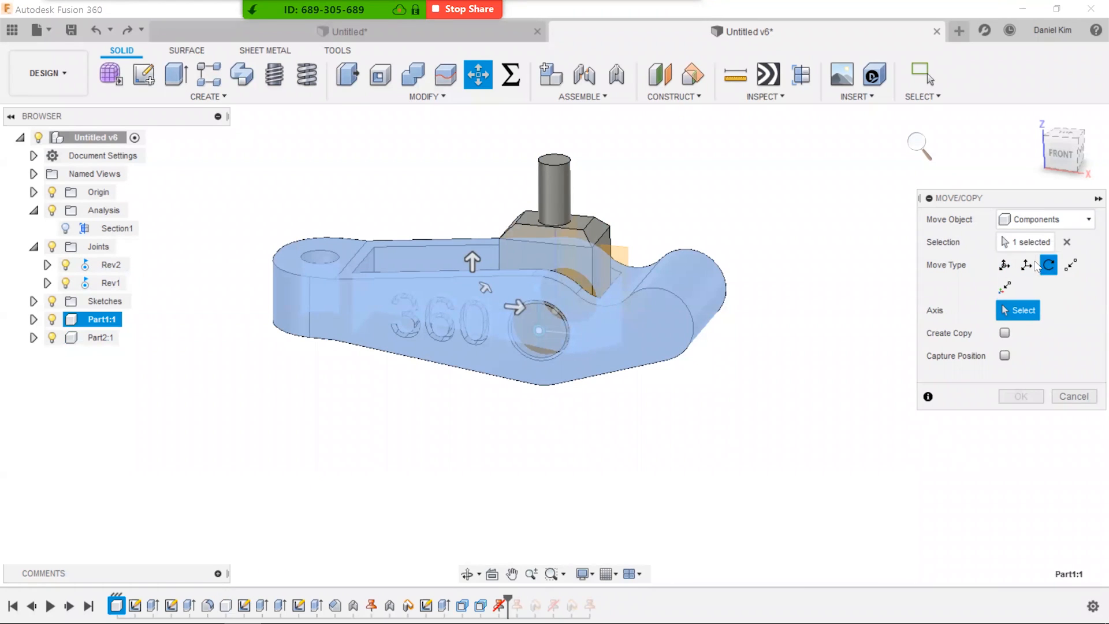
- Choose the origin's Y axis, inside the opening beside the block, as the rotation axis for Part1
{"action": "middle_click_drag", "start_coordinate": [713, 383], "coordinate": [700, 413], "text": "shift"}
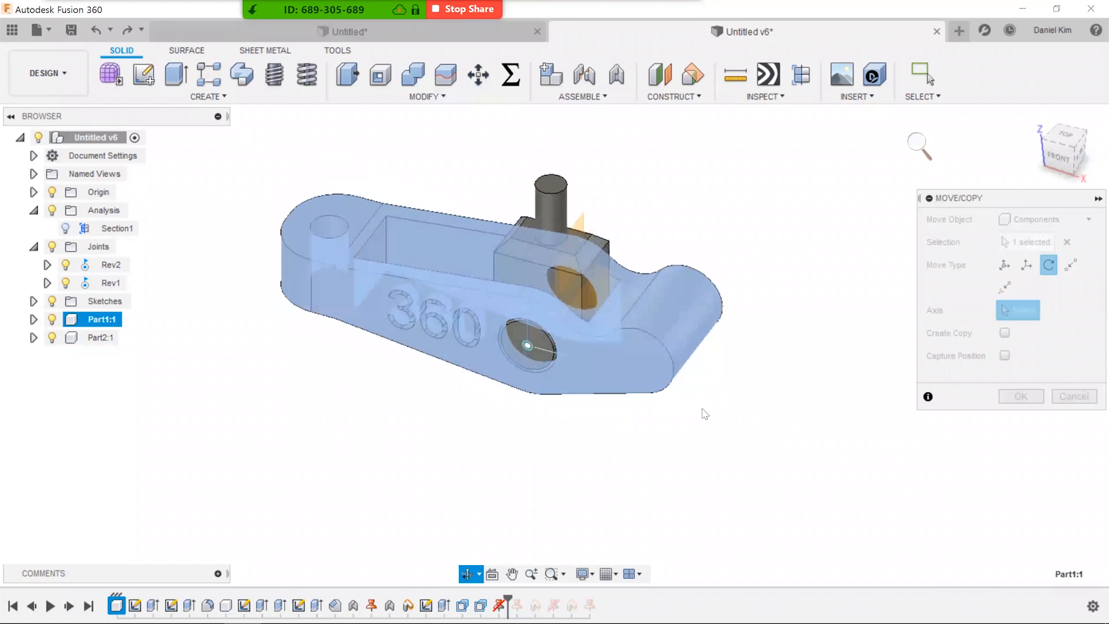
{"action": "scroll", "coordinate": [537, 372], "scroll_direction": "up", "scroll_amount": 2}
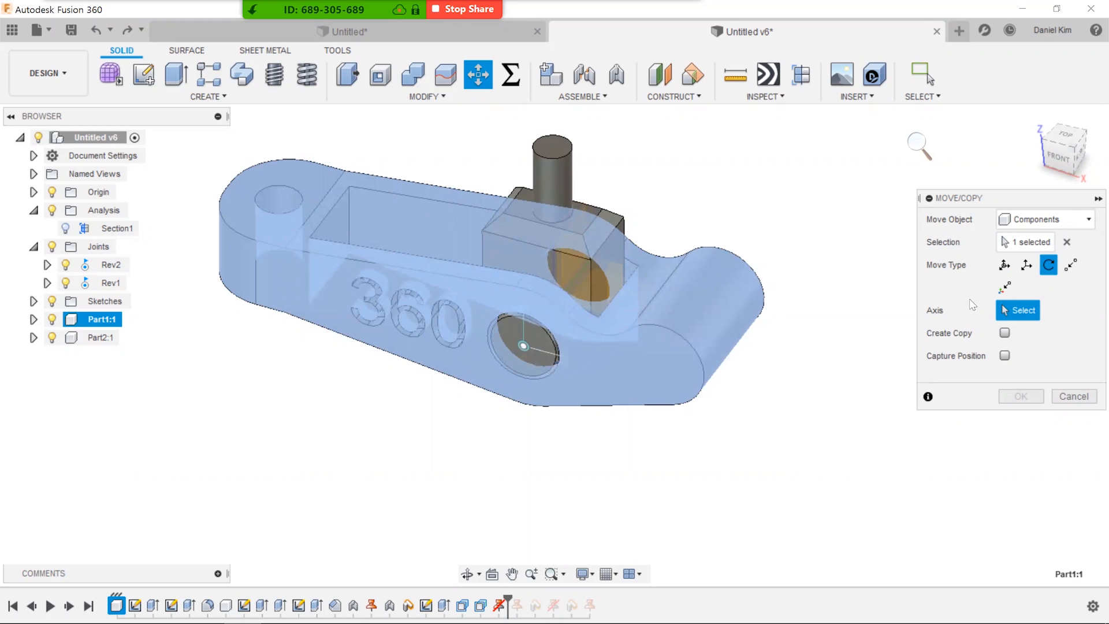
{"action": "scroll", "coordinate": [588, 317], "scroll_direction": "up", "scroll_amount": 2}
{"action": "scroll", "coordinate": [587, 318], "scroll_direction": "up", "scroll_amount": 2}
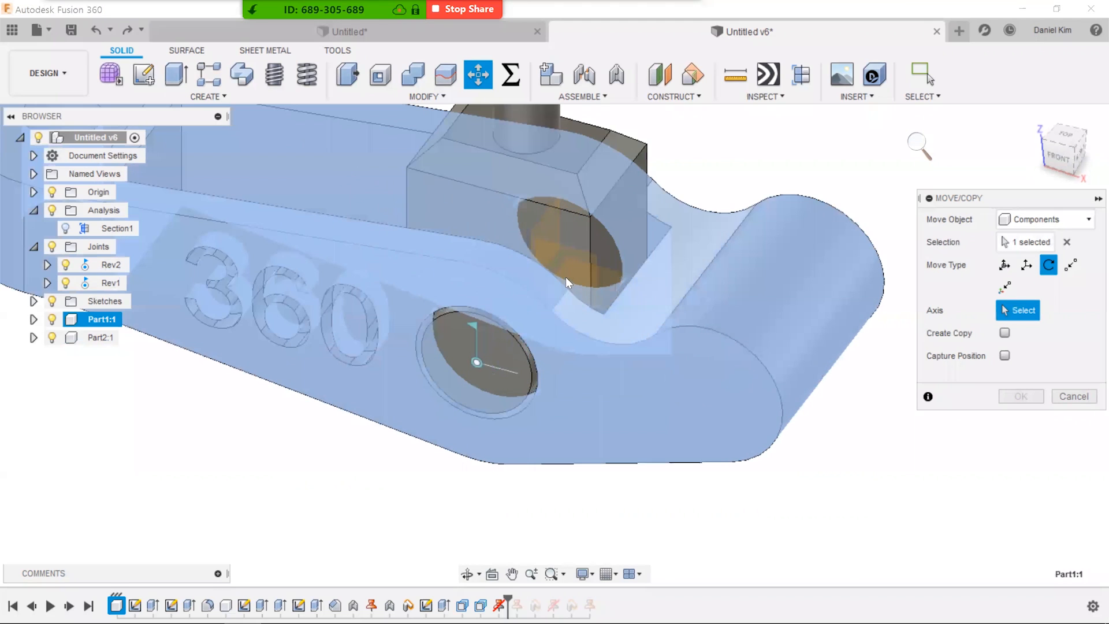
{"action": "middle_click_drag", "start_coordinate": [490, 308], "coordinate": [607, 295], "text": "shift"}
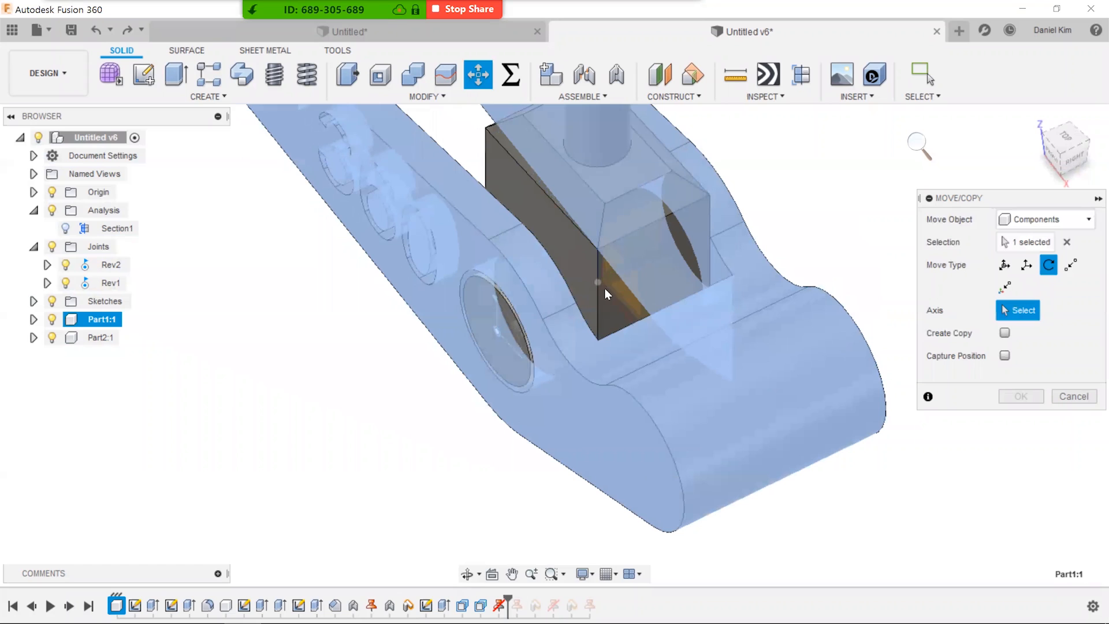
{"action": "left_click", "coordinate": [638, 262]}
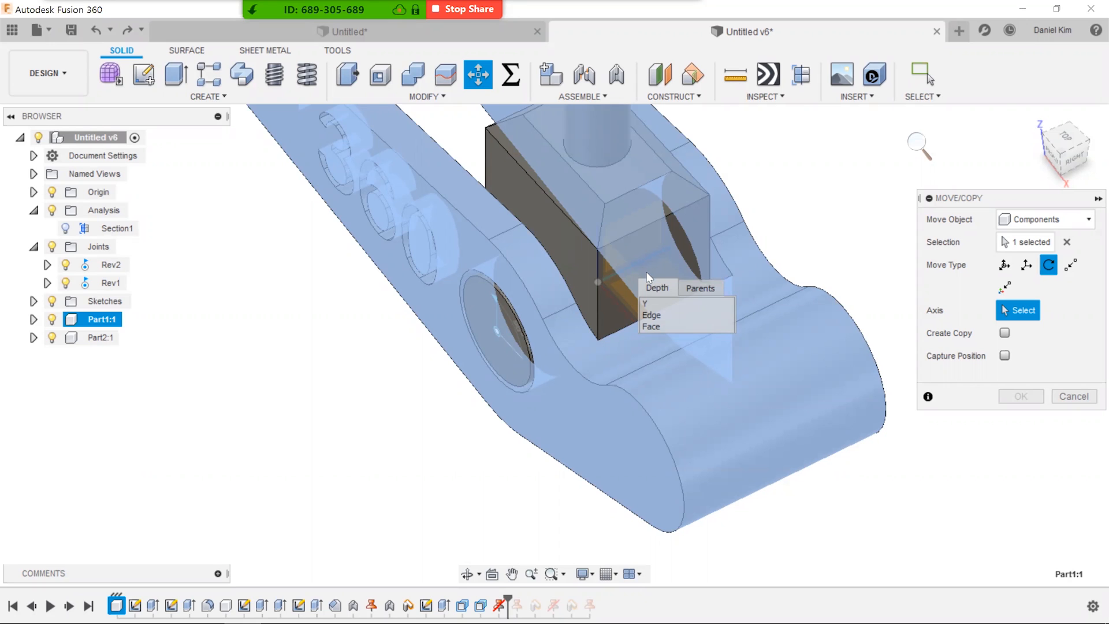
{"action": "left_click", "coordinate": [655, 305]}
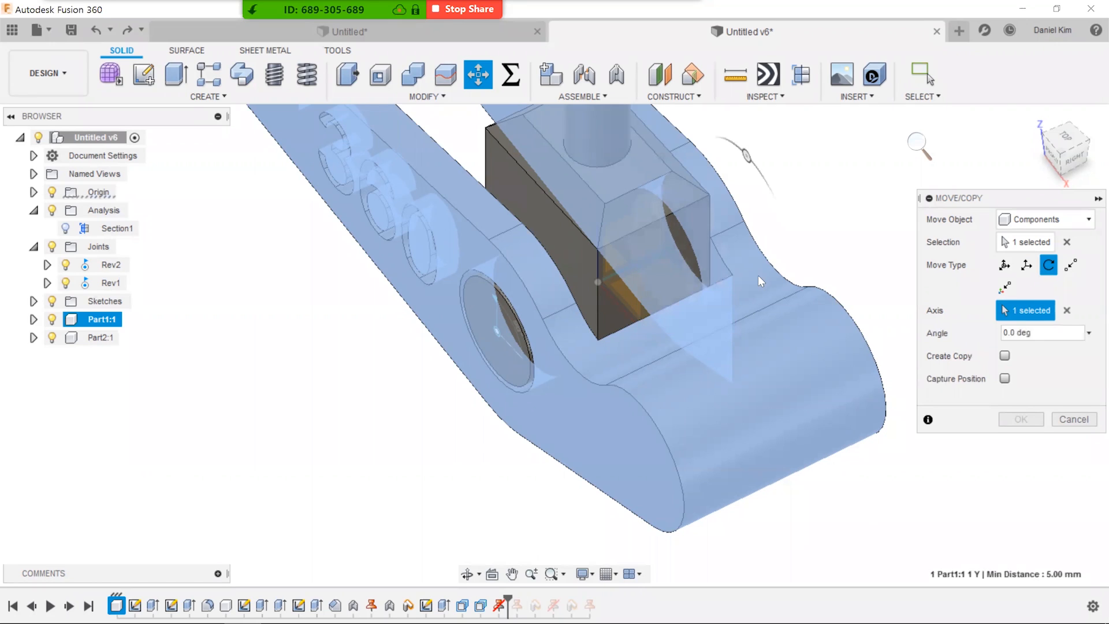
- Rotate Part1 by 90 degrees about the chosen axis so the assembly stands upright
{"action": "scroll", "coordinate": [757, 275], "scroll_direction": "down", "scroll_amount": 5}
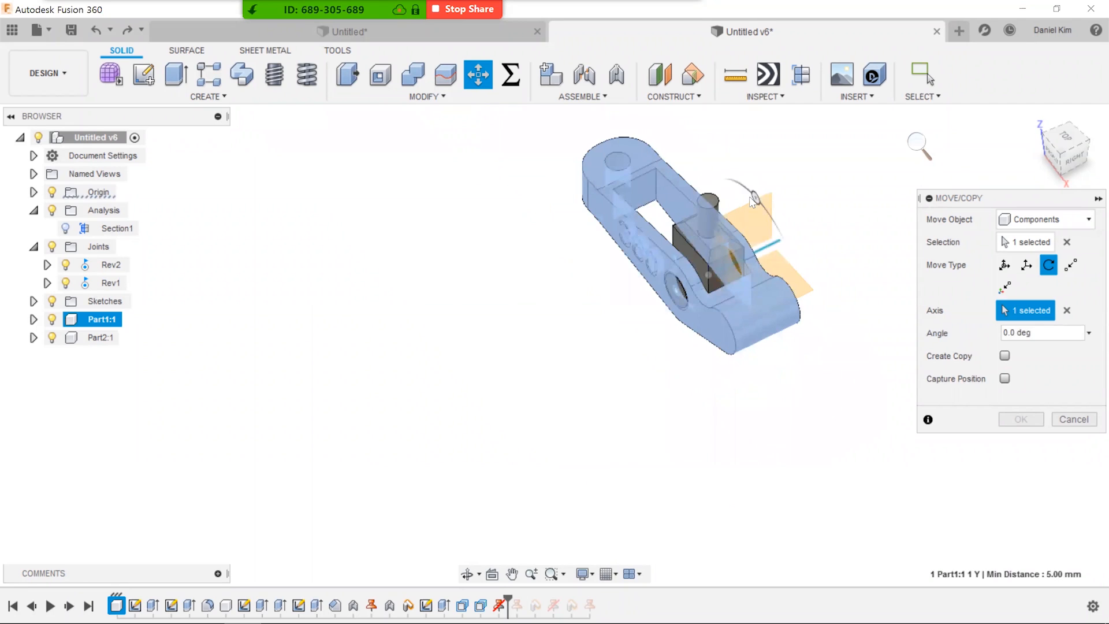
{"action": "left_click_drag", "start_coordinate": [756, 198], "coordinate": [799, 294]}
{"action": "left_click", "coordinate": [1072, 338]}
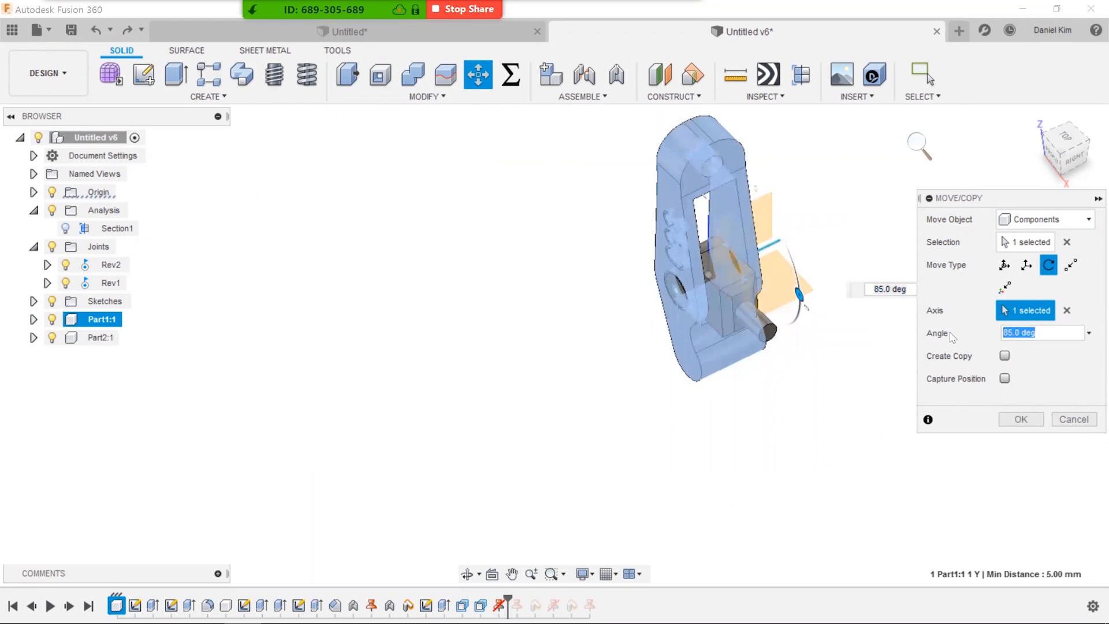
{"action": "type", "text": "90"}
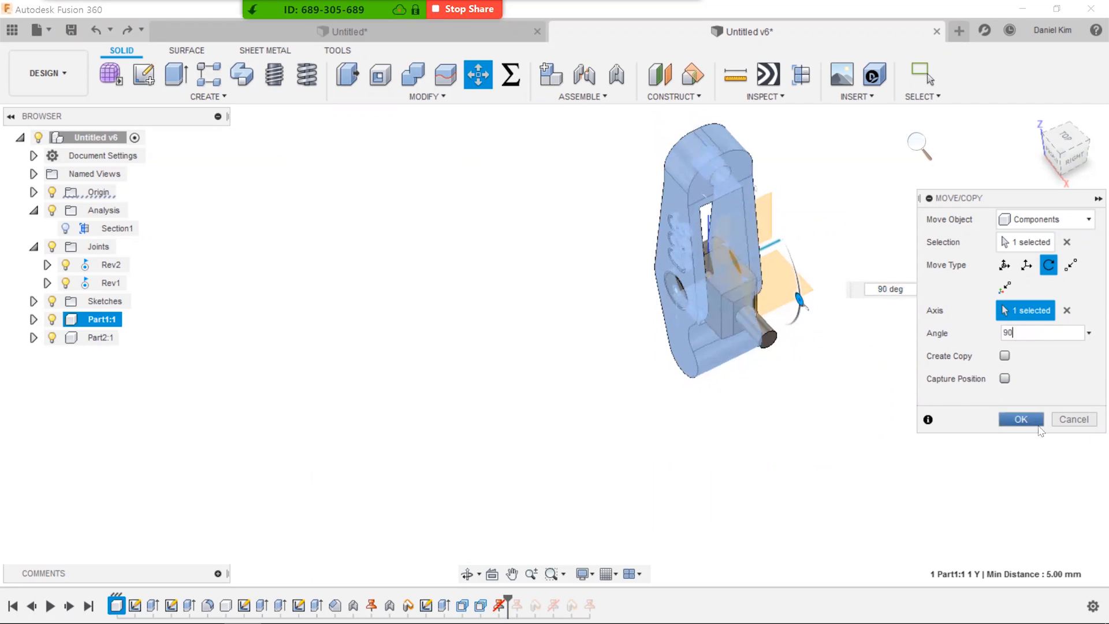
{"action": "left_click", "coordinate": [1025, 421]}
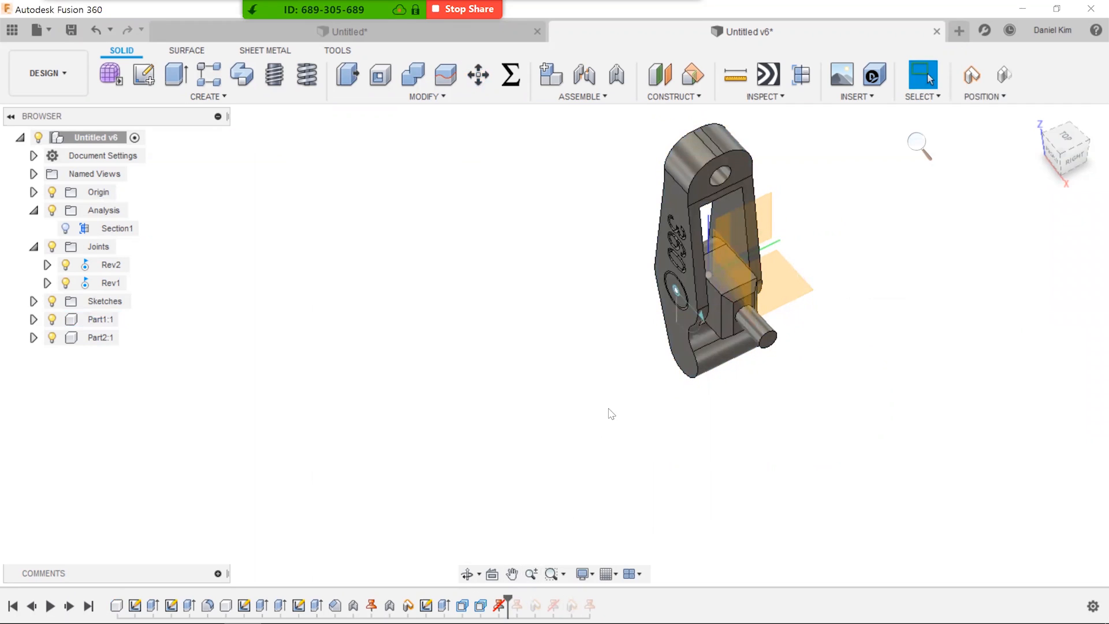
- Ground Part1 again in its upright orientation and capture the moved position
{"action": "middle_click_drag", "start_coordinate": [634, 393], "coordinate": [628, 354], "text": "shift"}
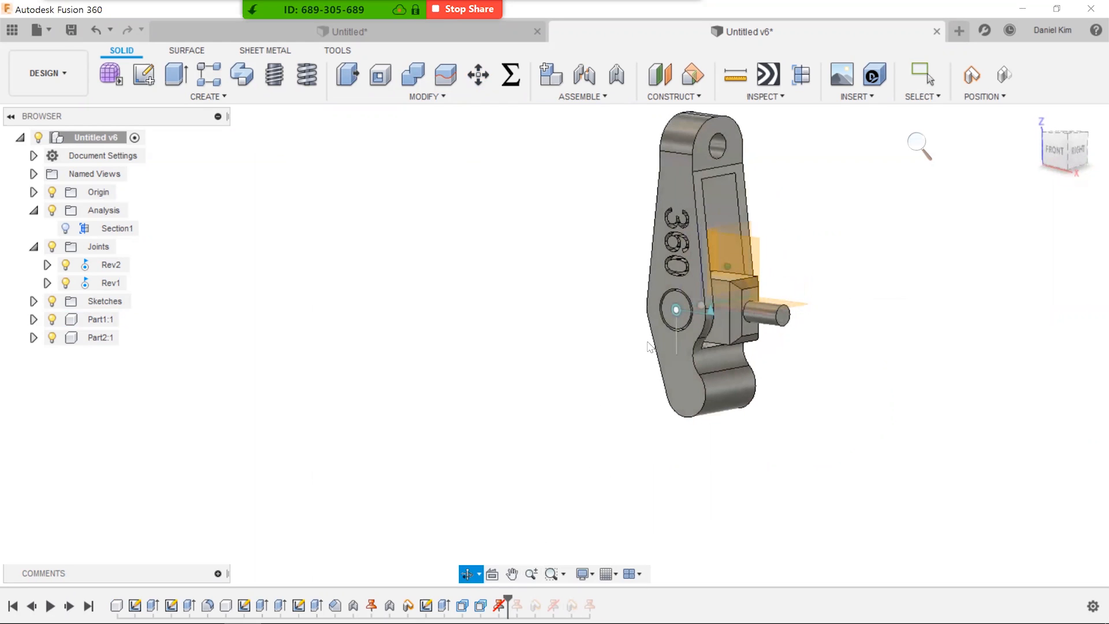
{"action": "scroll", "coordinate": [840, 275], "scroll_direction": "up", "scroll_amount": 3}
{"action": "scroll", "coordinate": [854, 306], "scroll_direction": "down", "scroll_amount": 2}
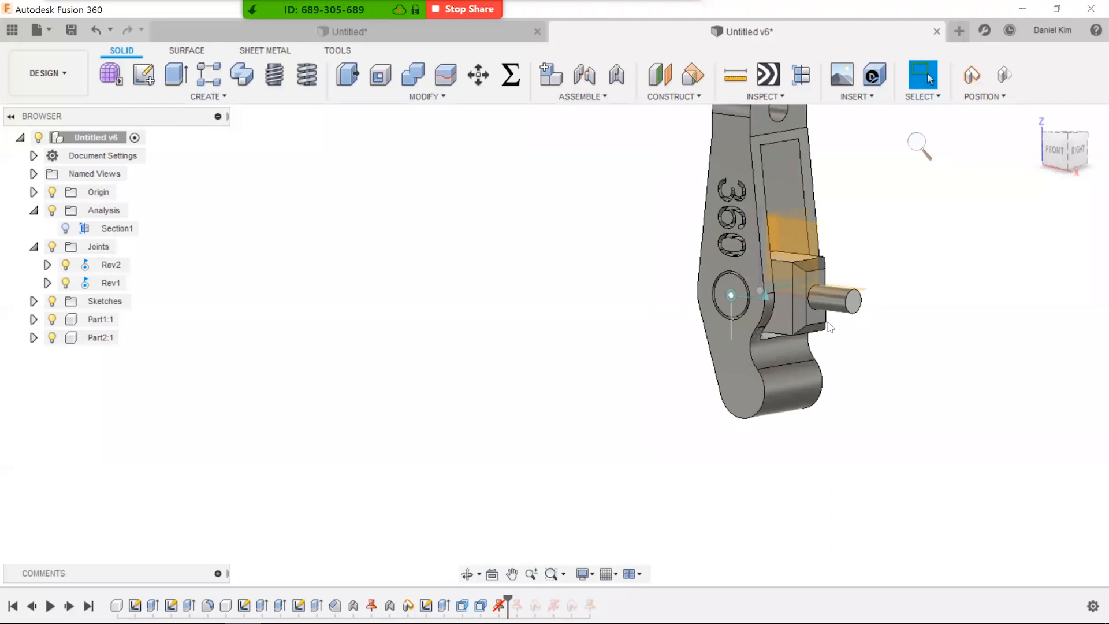
{"action": "scroll", "coordinate": [812, 330], "scroll_direction": "up", "scroll_amount": 2}
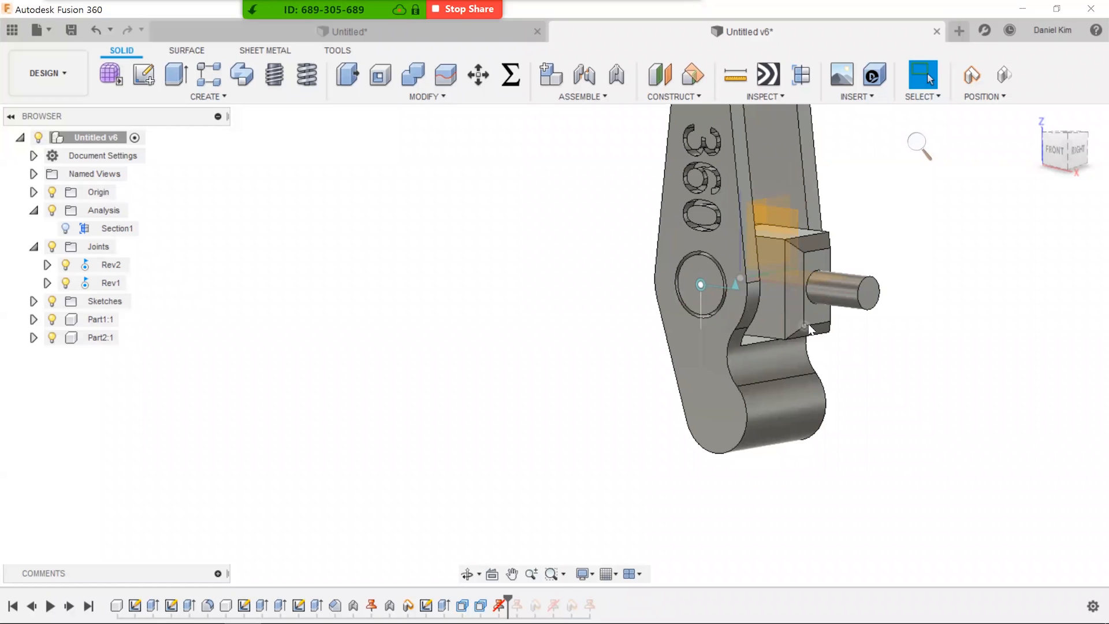
{"action": "right_click", "coordinate": [102, 319]}
{"action": "left_click", "coordinate": [136, 27]}
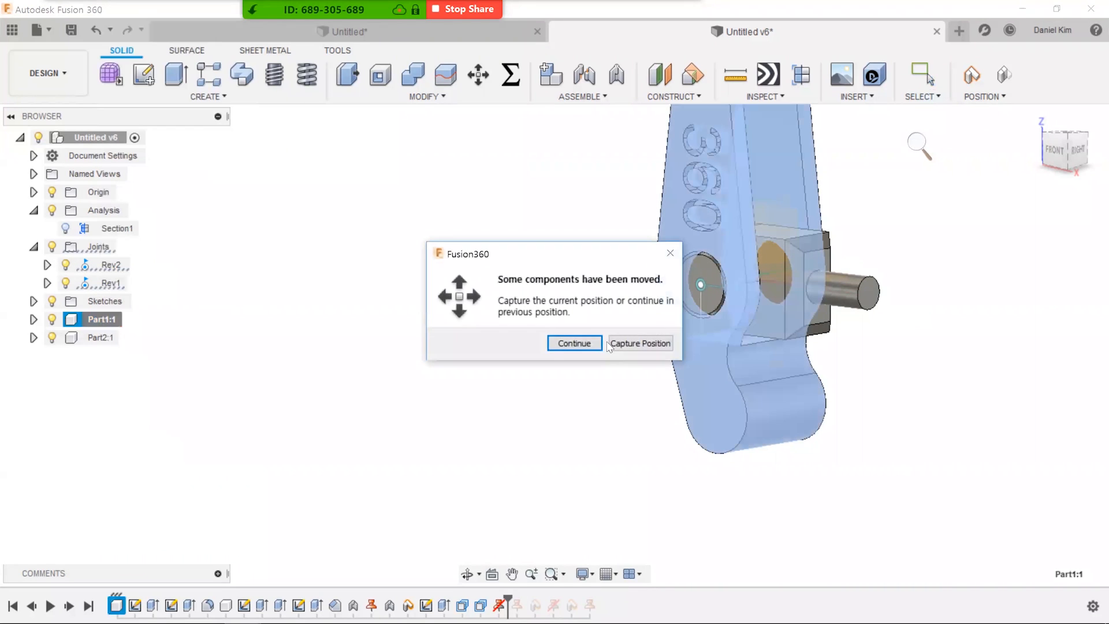
{"action": "left_click", "coordinate": [623, 343]}
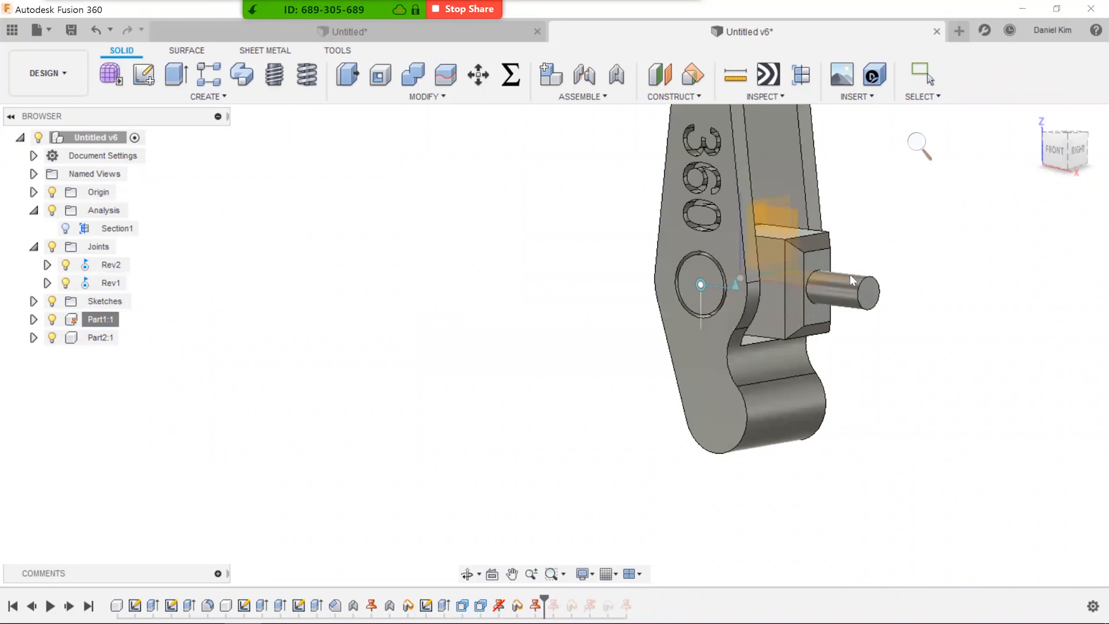
- Swing Part2 up and down about its revolute joint to test its range of motion inside Part1's opening
{"action": "left_click_drag", "start_coordinate": [866, 296], "coordinate": [707, 102]}
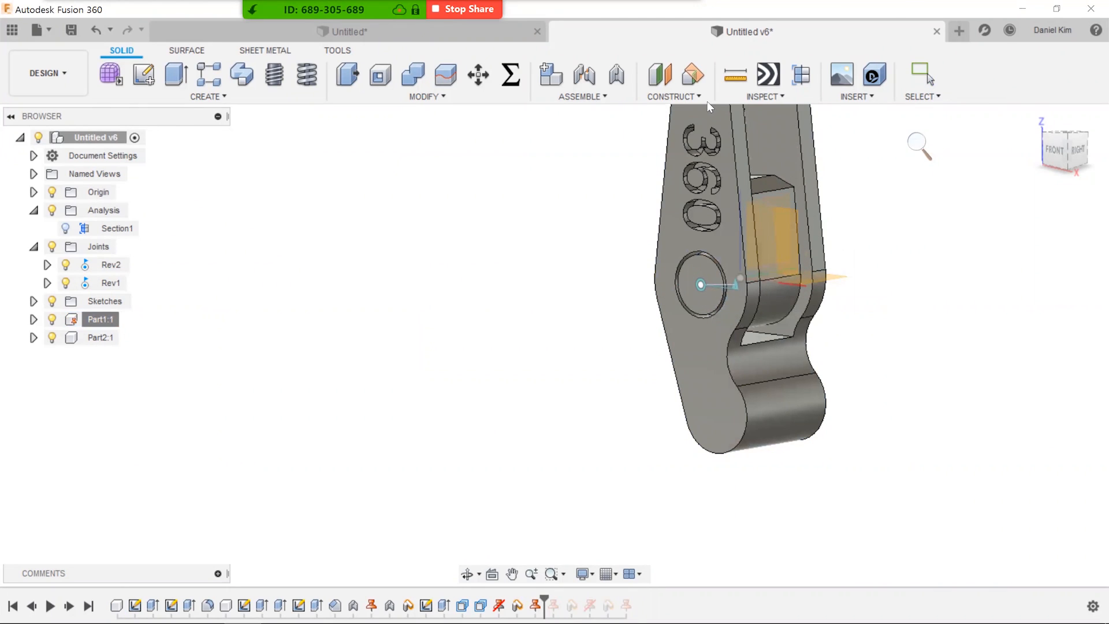
{"action": "scroll", "coordinate": [740, 179], "scroll_direction": "down", "scroll_amount": 3}
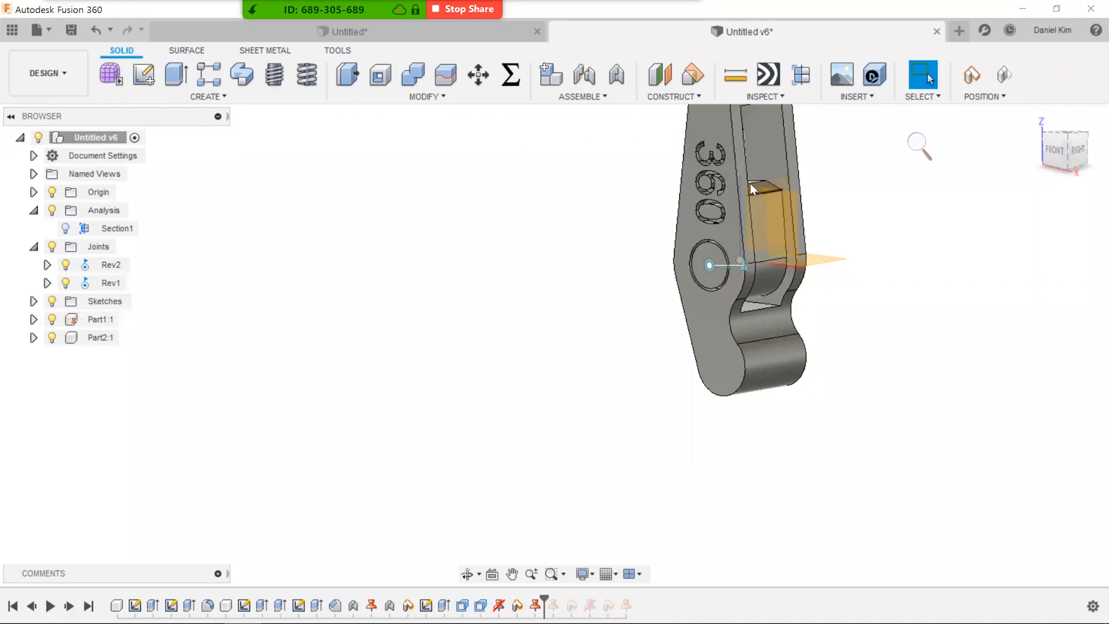
{"action": "left_click_drag", "start_coordinate": [757, 181], "coordinate": [806, 324]}
{"action": "scroll", "coordinate": [750, 334], "scroll_direction": "up", "scroll_amount": 5}
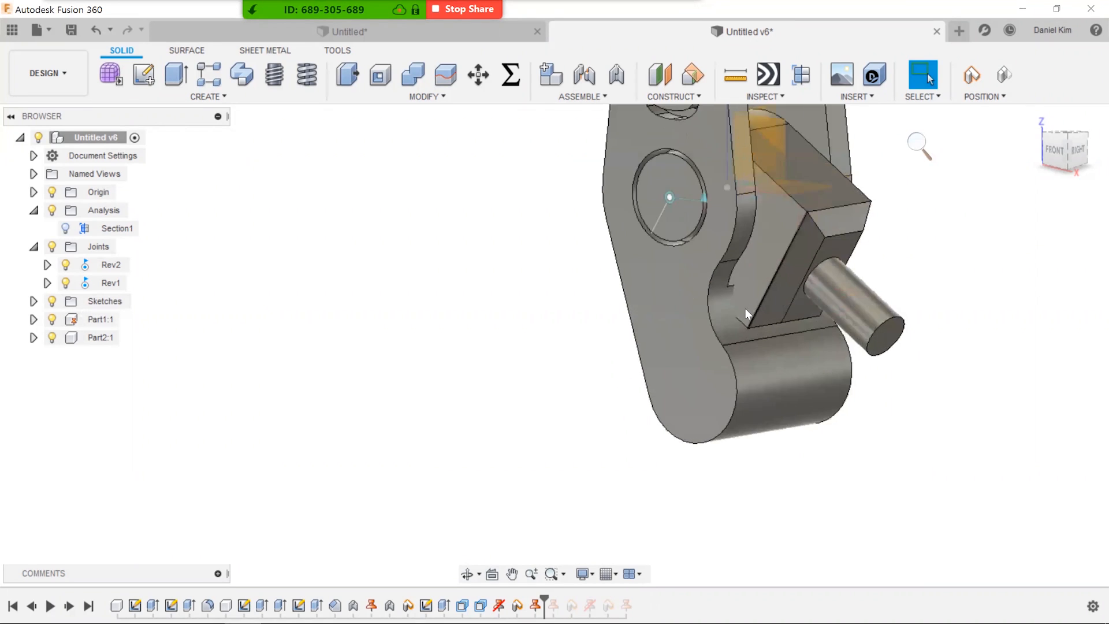
{"action": "scroll", "coordinate": [737, 304], "scroll_direction": "down", "scroll_amount": 6}
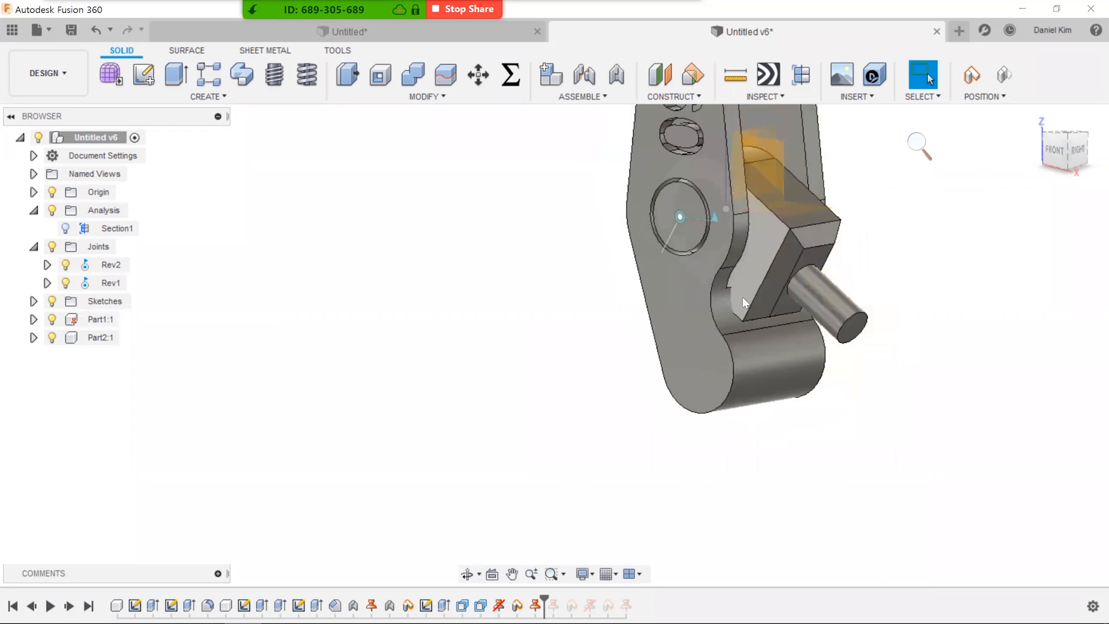
{"action": "scroll", "coordinate": [843, 259], "scroll_direction": "up", "scroll_amount": 4}
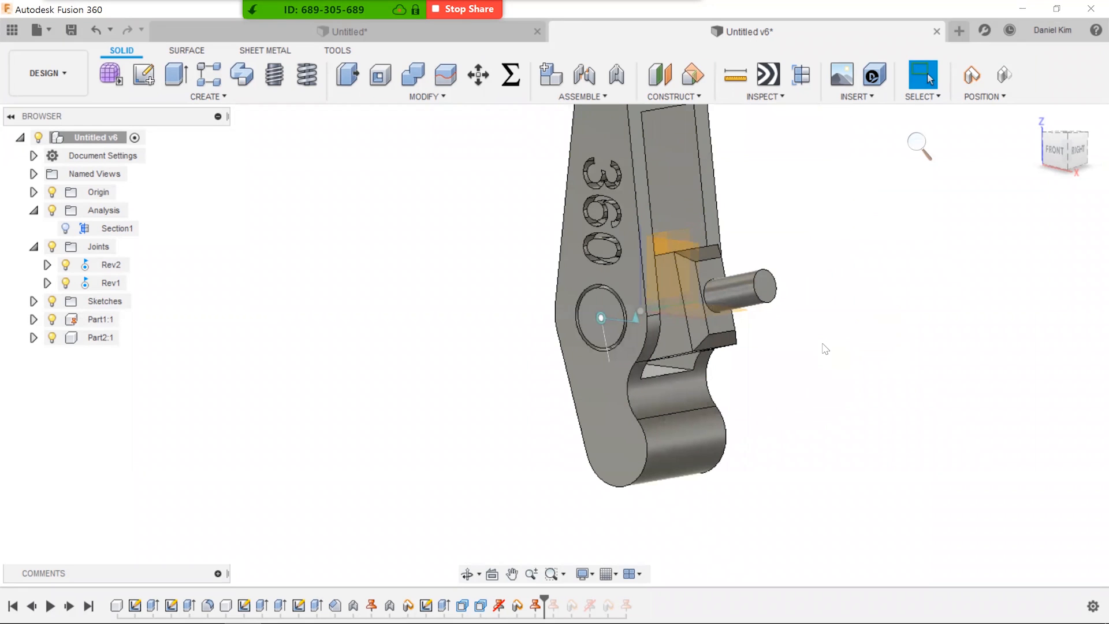
- Enable All Contact for the assembly and swing Part2 down and up against Part1 to test the contact limits
{"action": "left_click", "coordinate": [582, 97]}
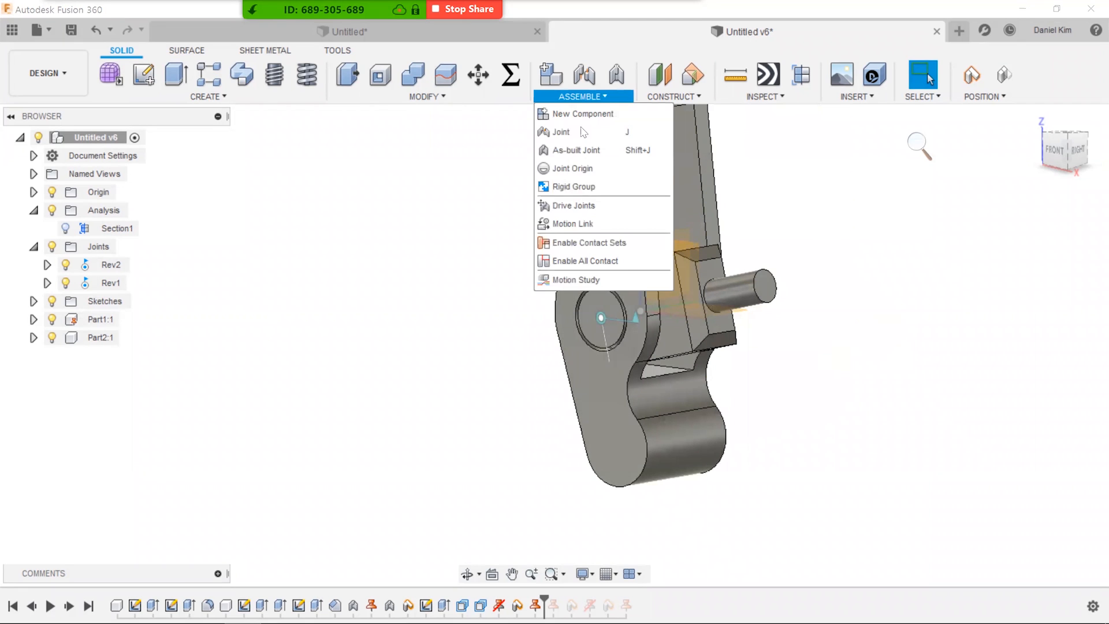
{"action": "left_click", "coordinate": [576, 260]}
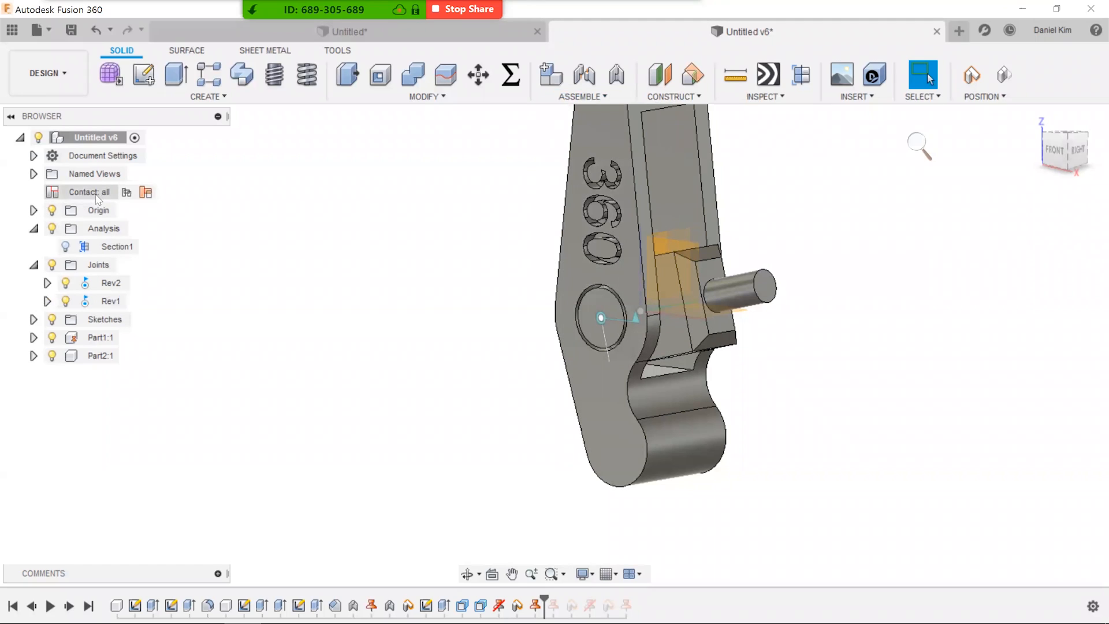
{"action": "left_click_drag", "start_coordinate": [759, 317], "coordinate": [715, 516]}
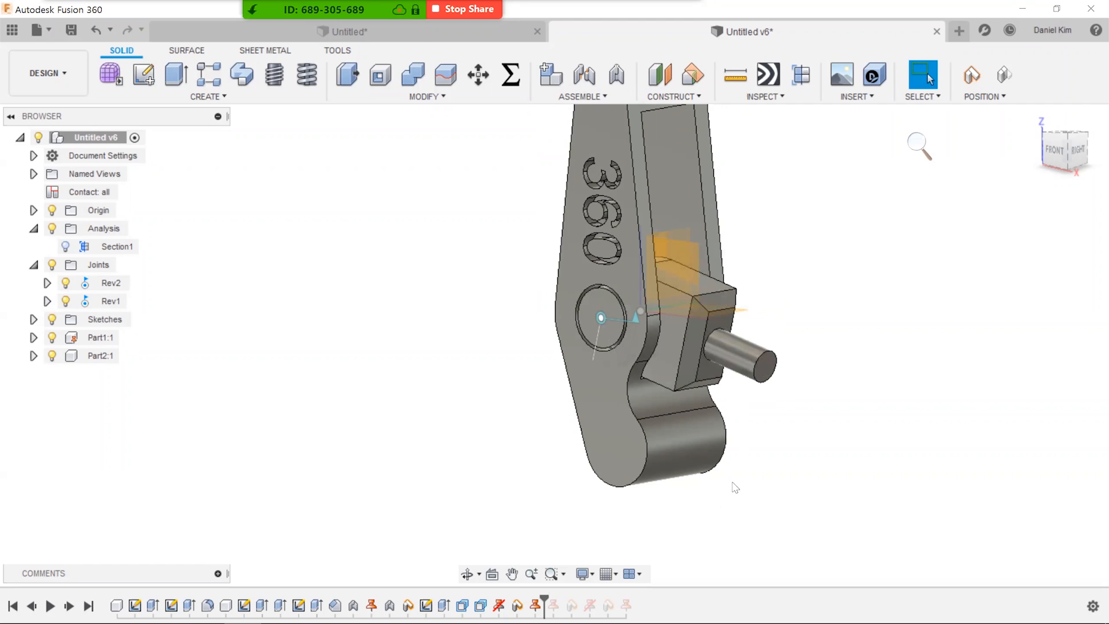
{"action": "left_click_drag", "start_coordinate": [755, 373], "coordinate": [754, 231]}
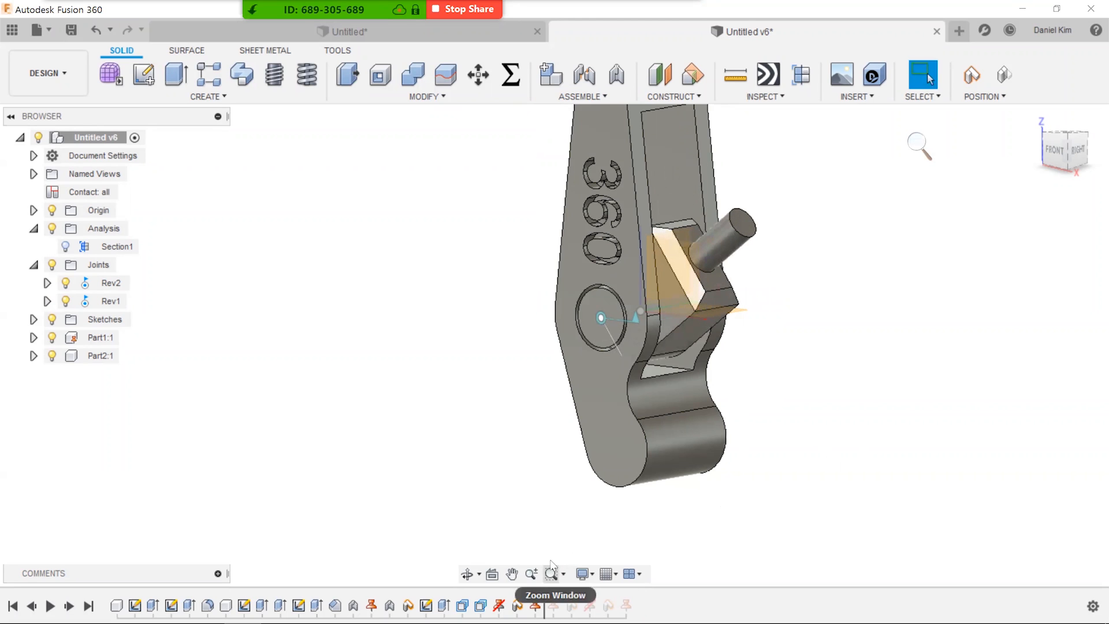
{"action": "key", "text": "alt+Tab"}
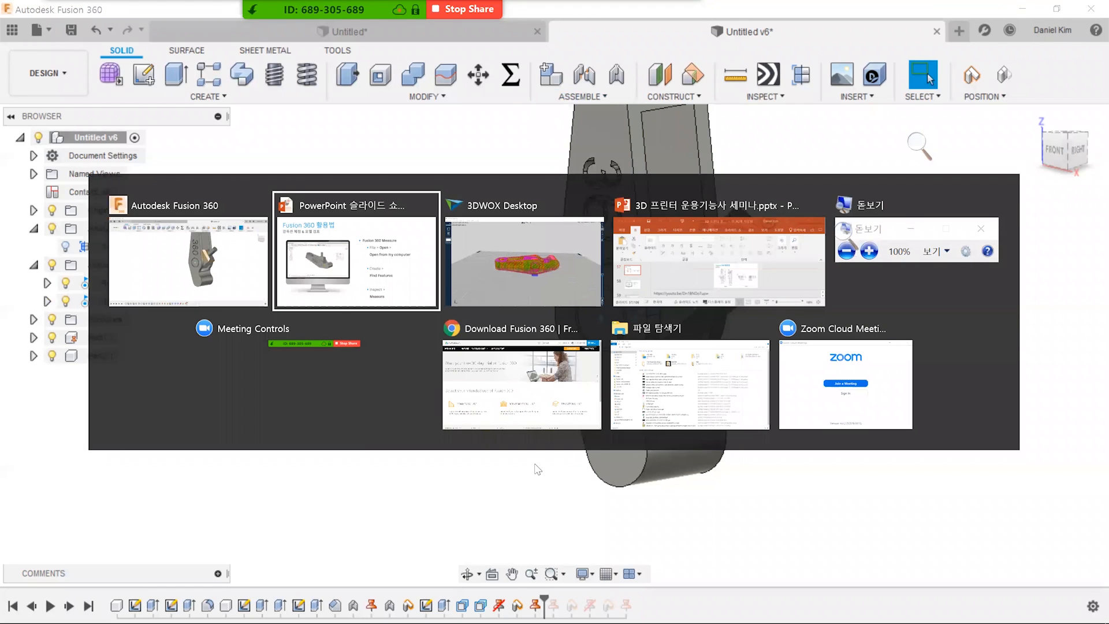
{"action": "key", "text": "alt+Tab"}
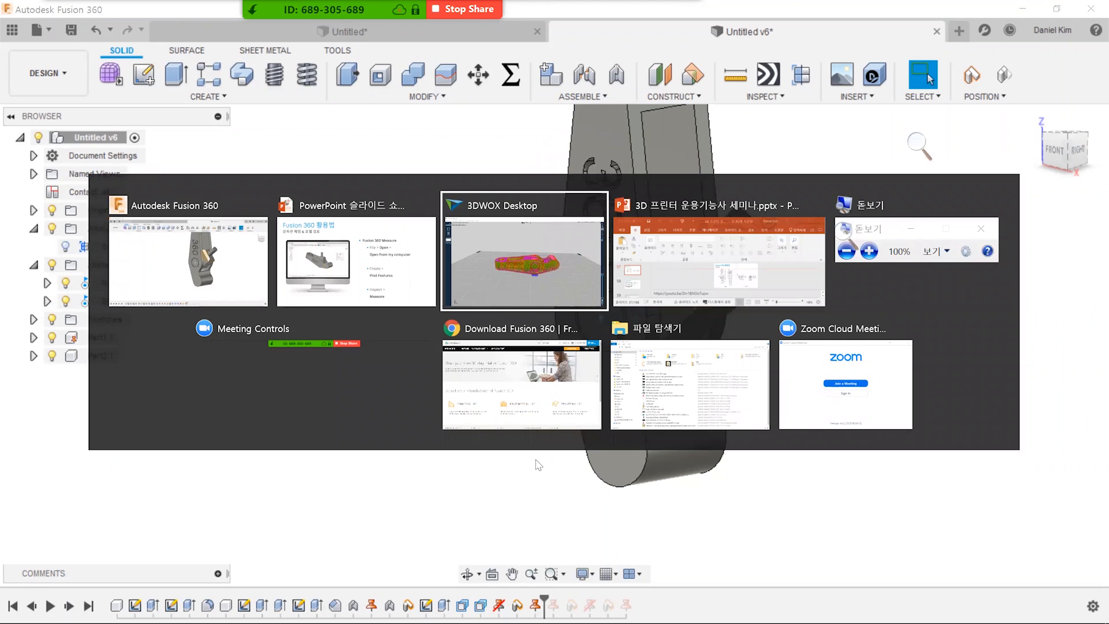
{"action": "key", "text": "alt+Tab"}
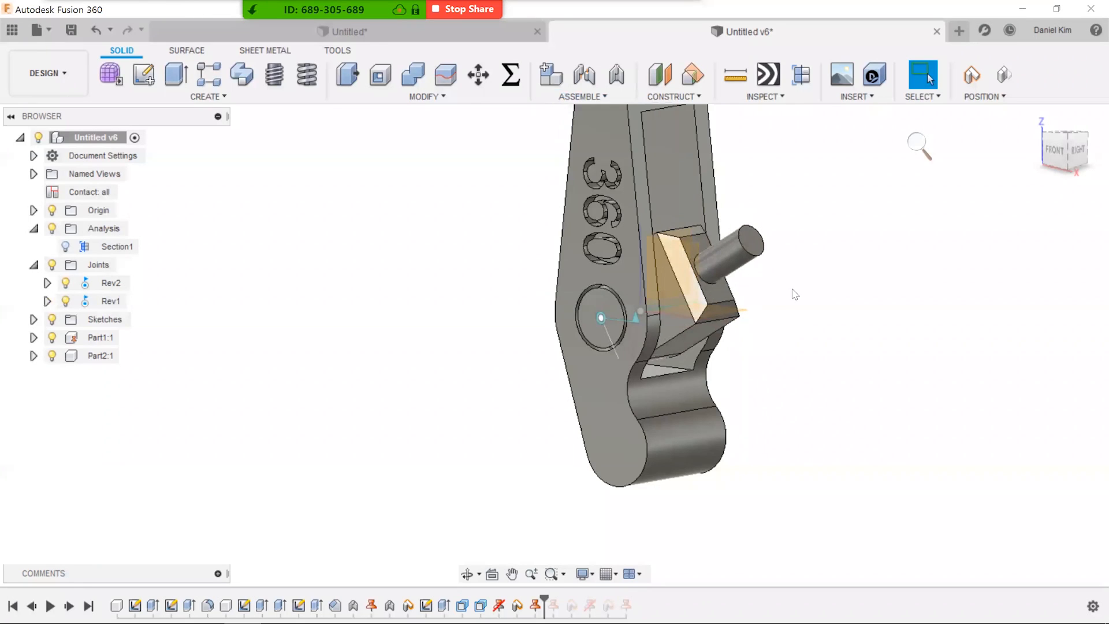
- Send the whole Untitled v6 assembly to the 3DWOX Desktop print utility with medium refinement
{"action": "left_click", "coordinate": [337, 50]}
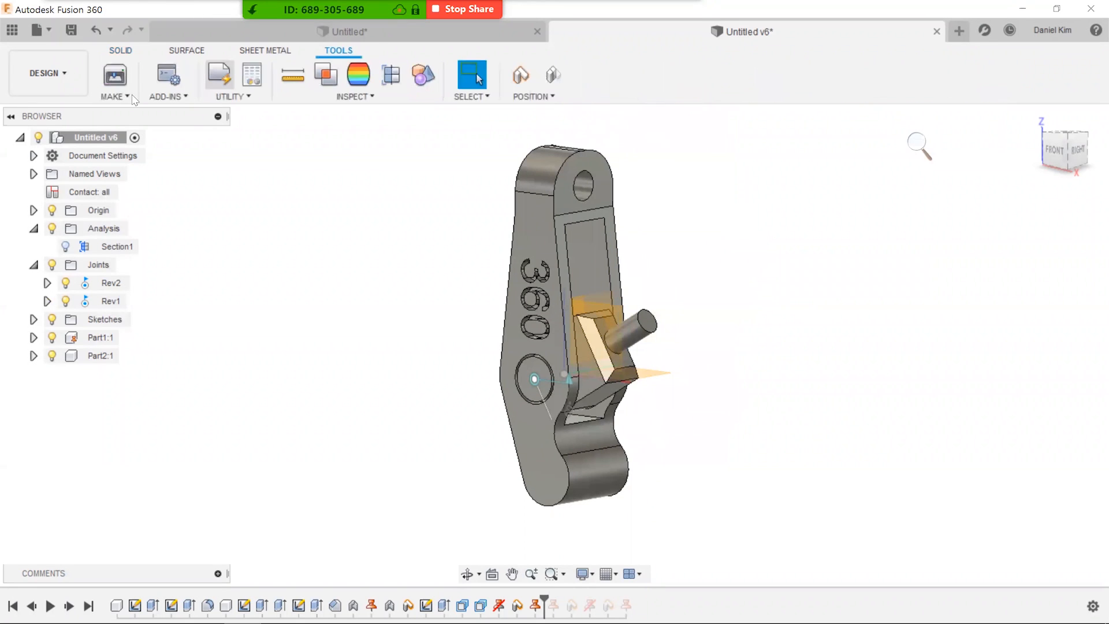
{"action": "left_click", "coordinate": [115, 75]}
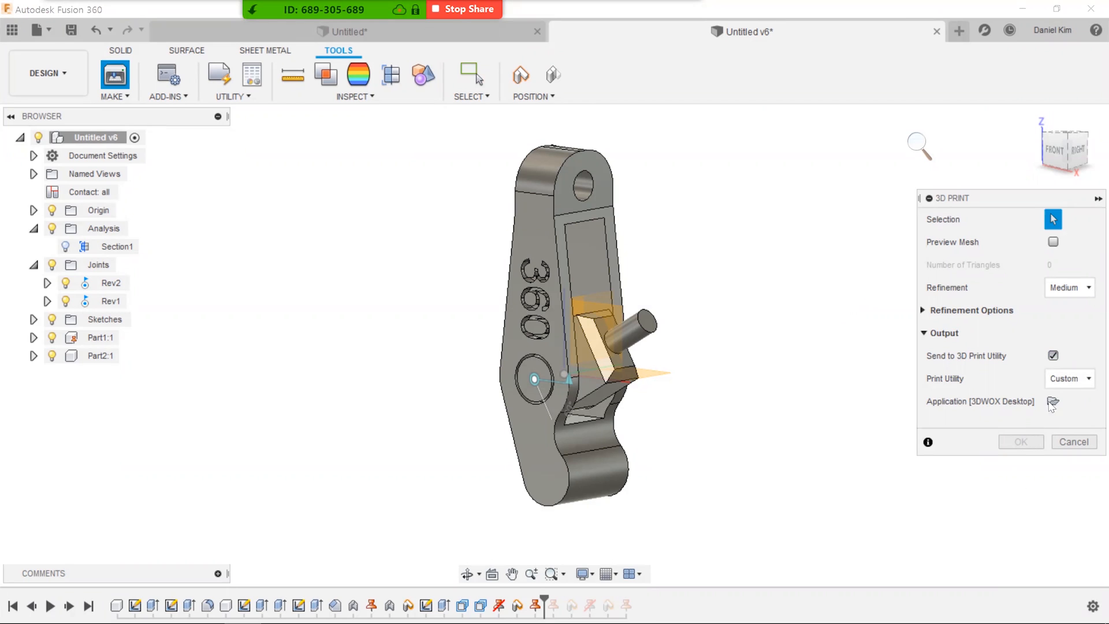
{"action": "left_click", "coordinate": [82, 140]}
{"action": "left_click", "coordinate": [1020, 441]}
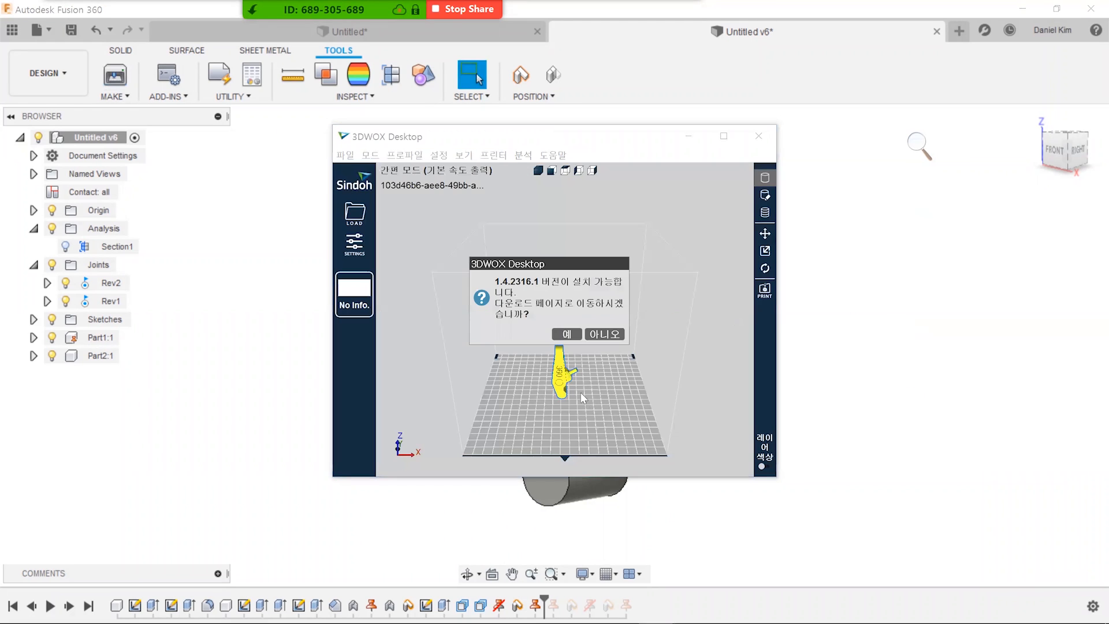
- Decline the 3DWOX Desktop update and slice the upright model into a layer preview in a maximized window
{"action": "left_click", "coordinate": [603, 335]}
{"action": "scroll", "coordinate": [577, 424], "scroll_direction": "up", "scroll_amount": 5}
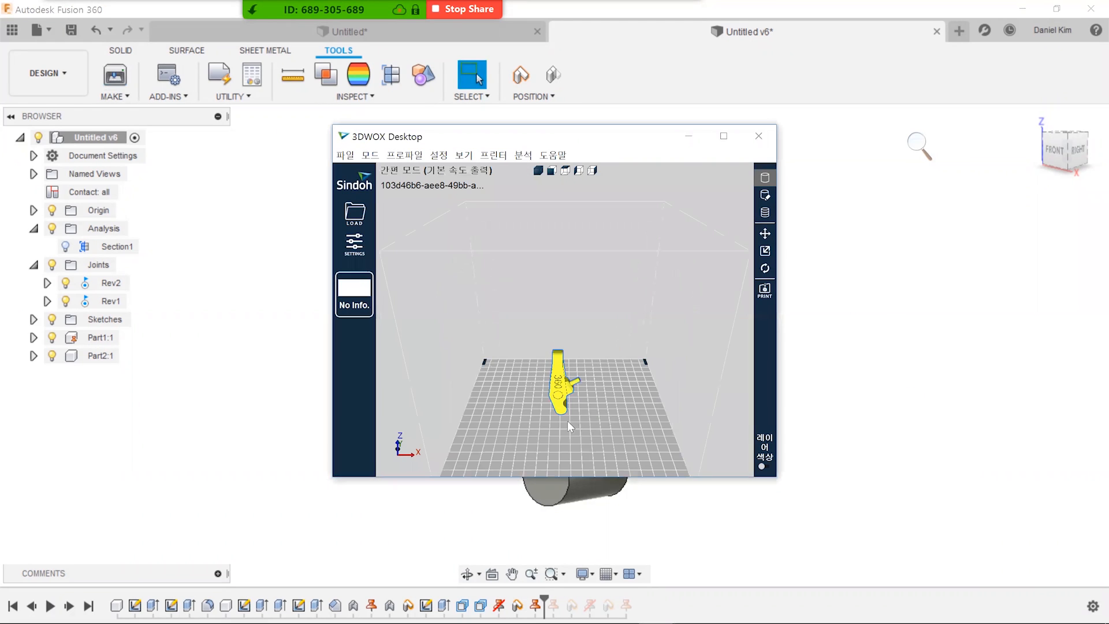
{"action": "left_click", "coordinate": [765, 212]}
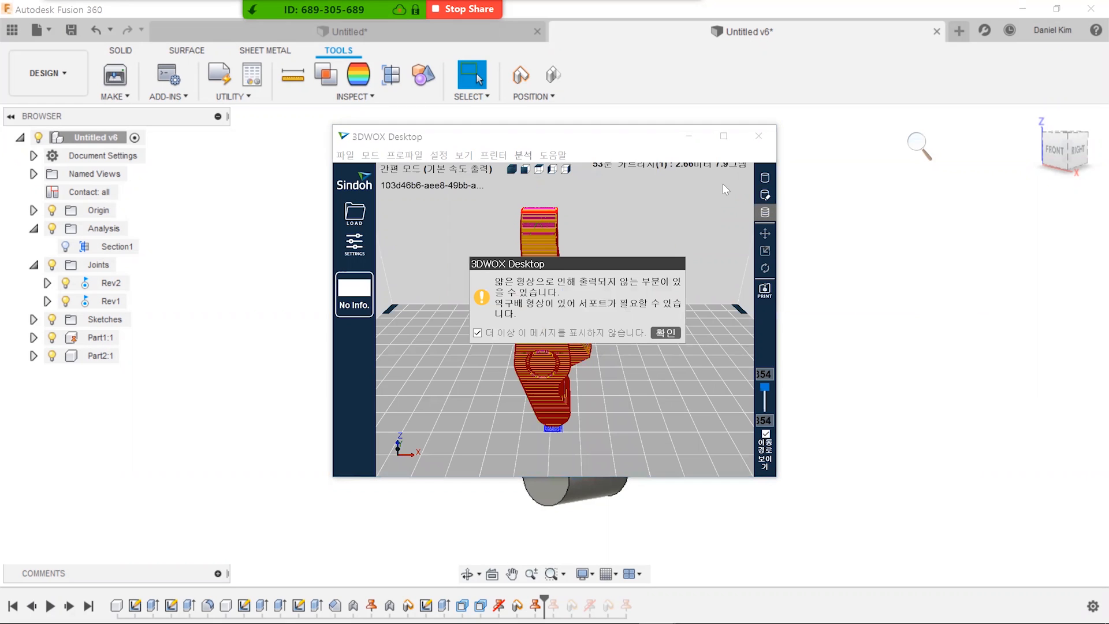
{"action": "left_click", "coordinate": [665, 333]}
{"action": "left_click", "coordinate": [723, 135]}
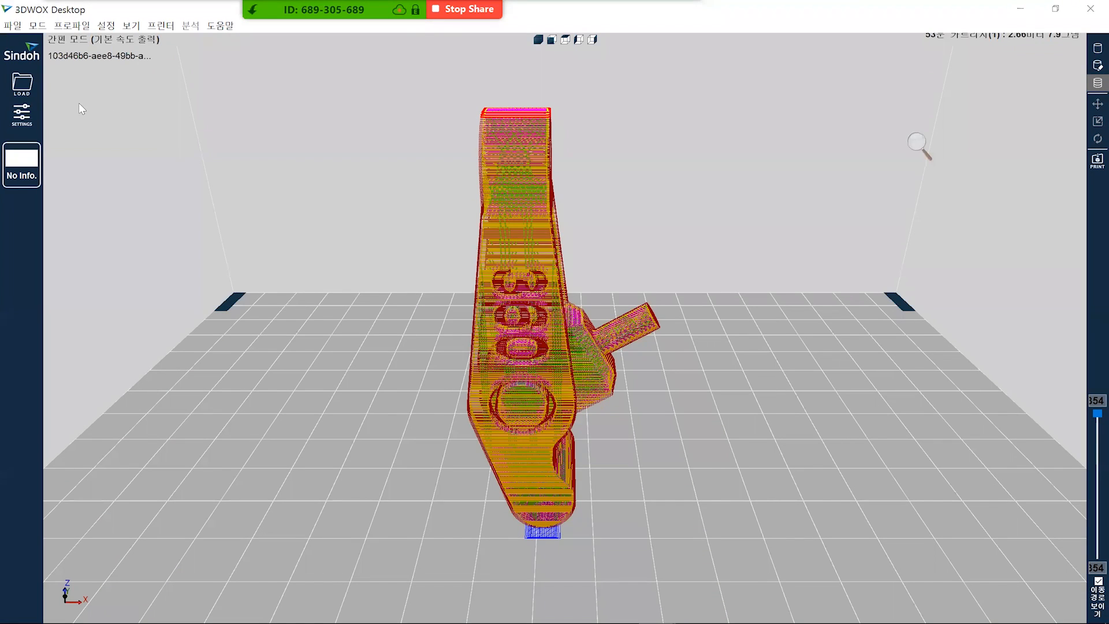
- Set the support generation location to 베드에 닿는 곳만 in the simple mode print settings and apply it
{"action": "left_click", "coordinate": [22, 114]}
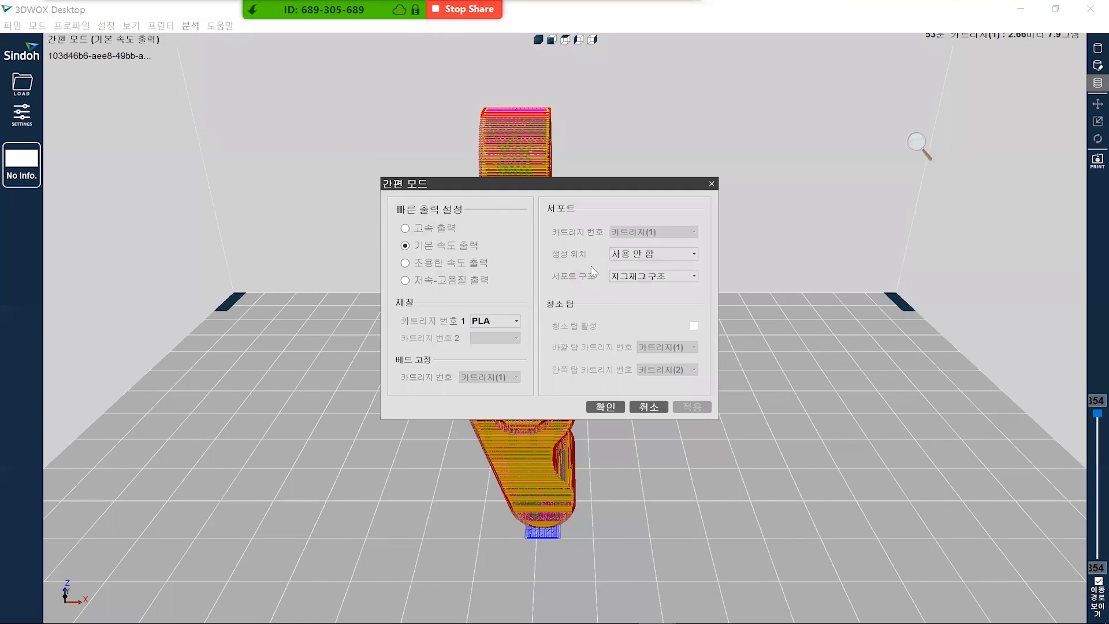
{"action": "left_click", "coordinate": [655, 259]}
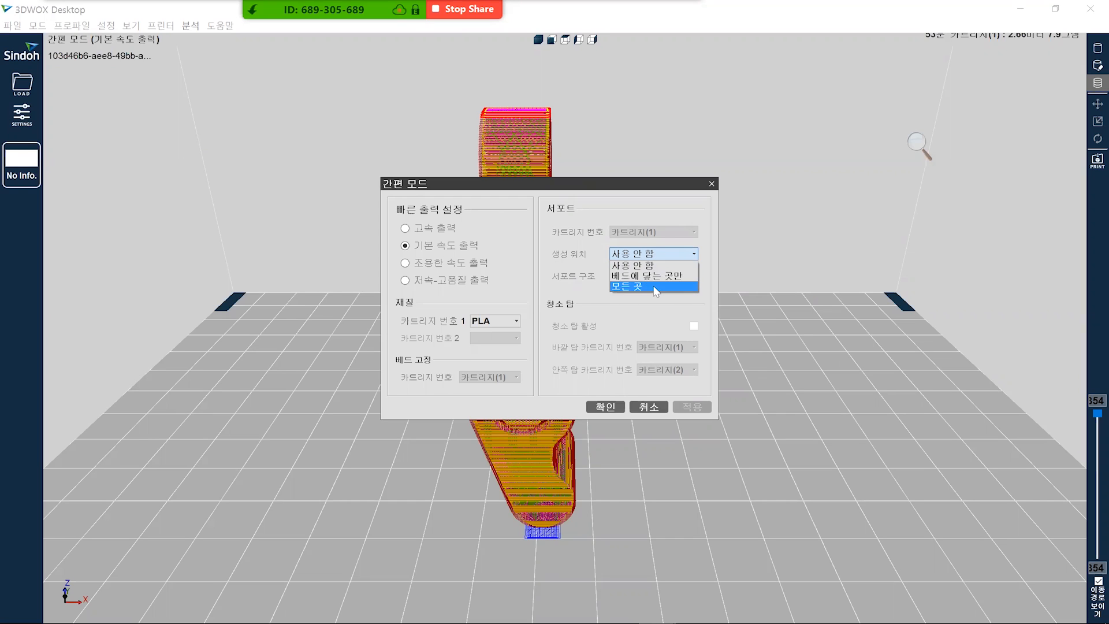
{"action": "left_click", "coordinate": [652, 276]}
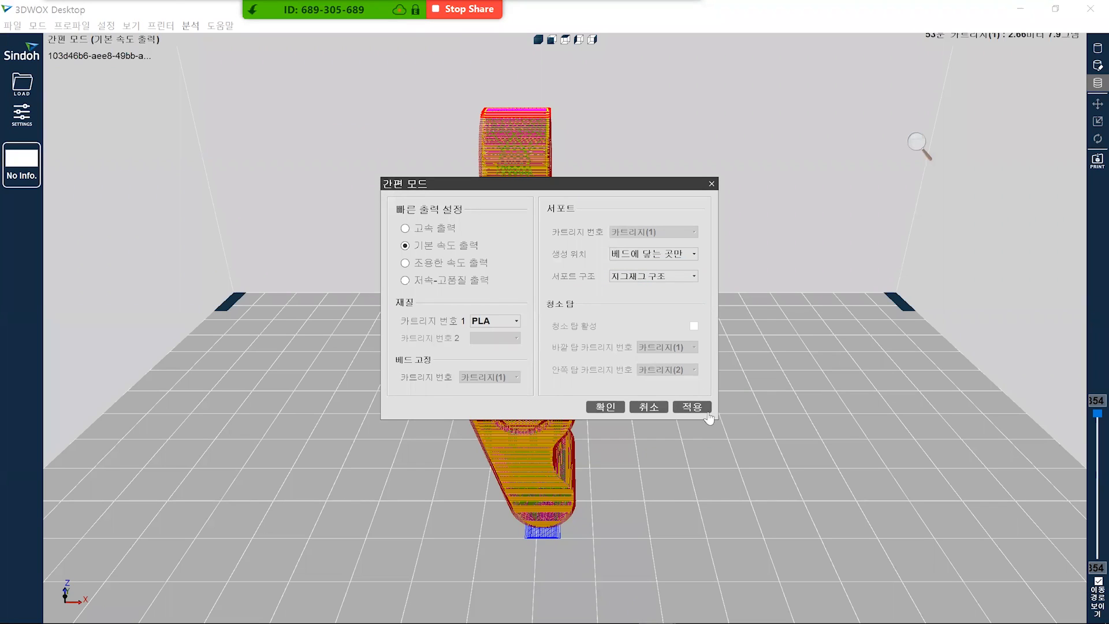
{"action": "left_click", "coordinate": [608, 407]}
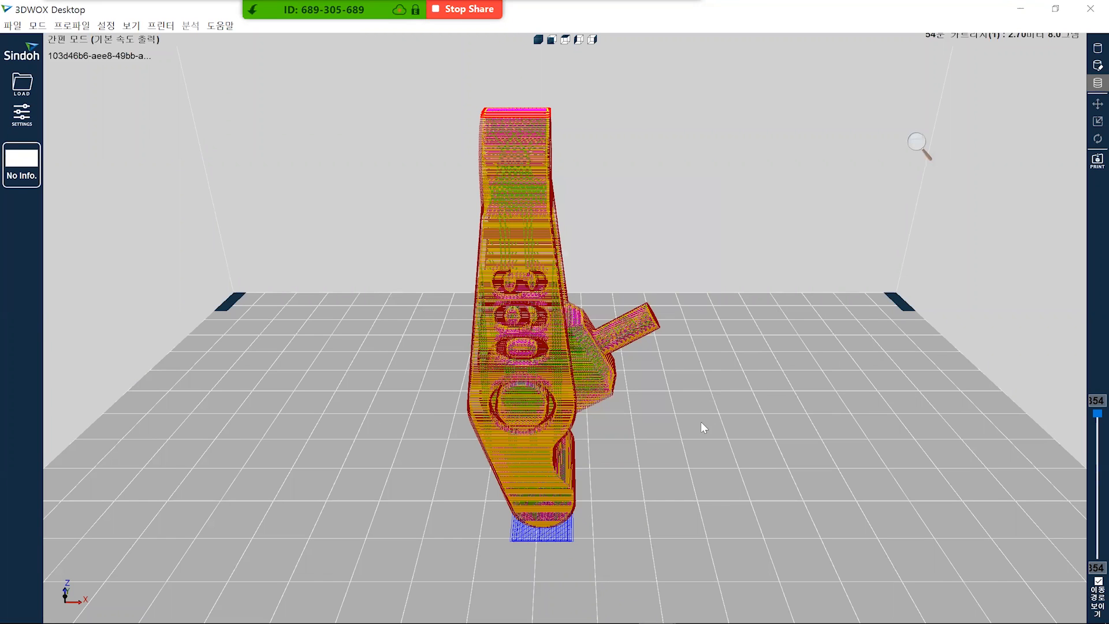
- Inspect the sliced upright model, its openings and the support at its base from several angles
{"action": "left_click_drag", "start_coordinate": [463, 390], "coordinate": [564, 379]}
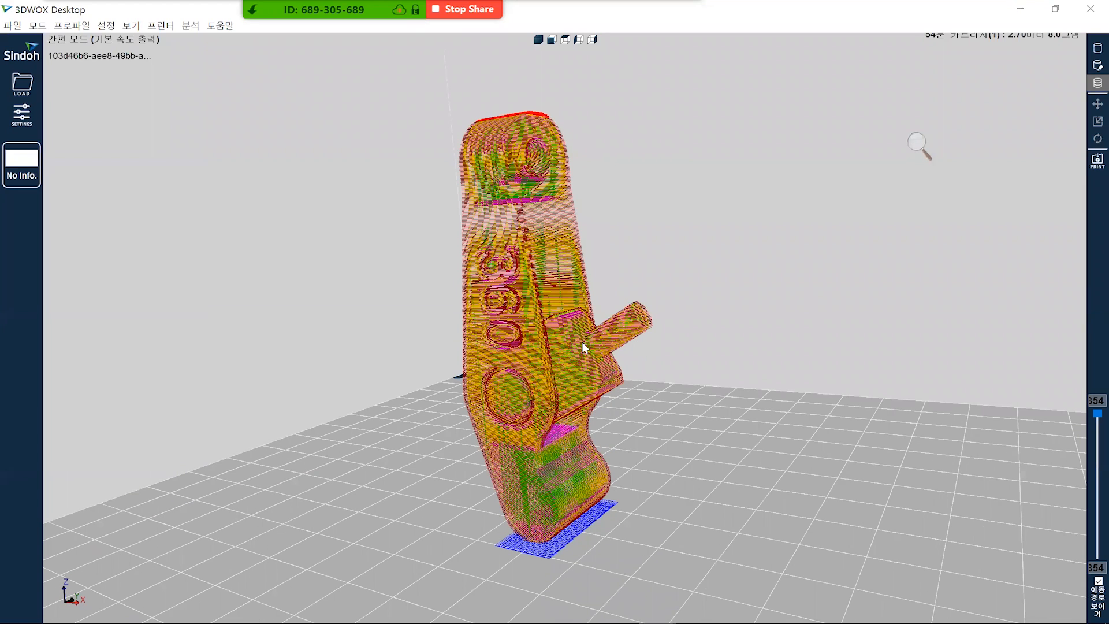
{"action": "left_click_drag", "start_coordinate": [537, 236], "coordinate": [520, 253]}
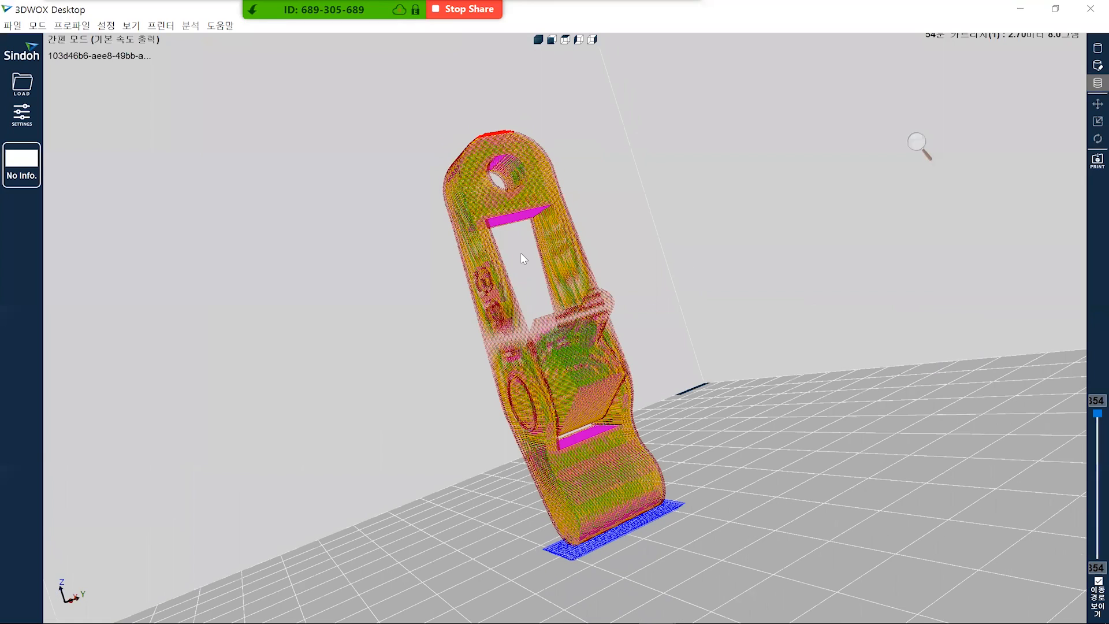
{"action": "left_click_drag", "start_coordinate": [571, 220], "coordinate": [1016, 20]}
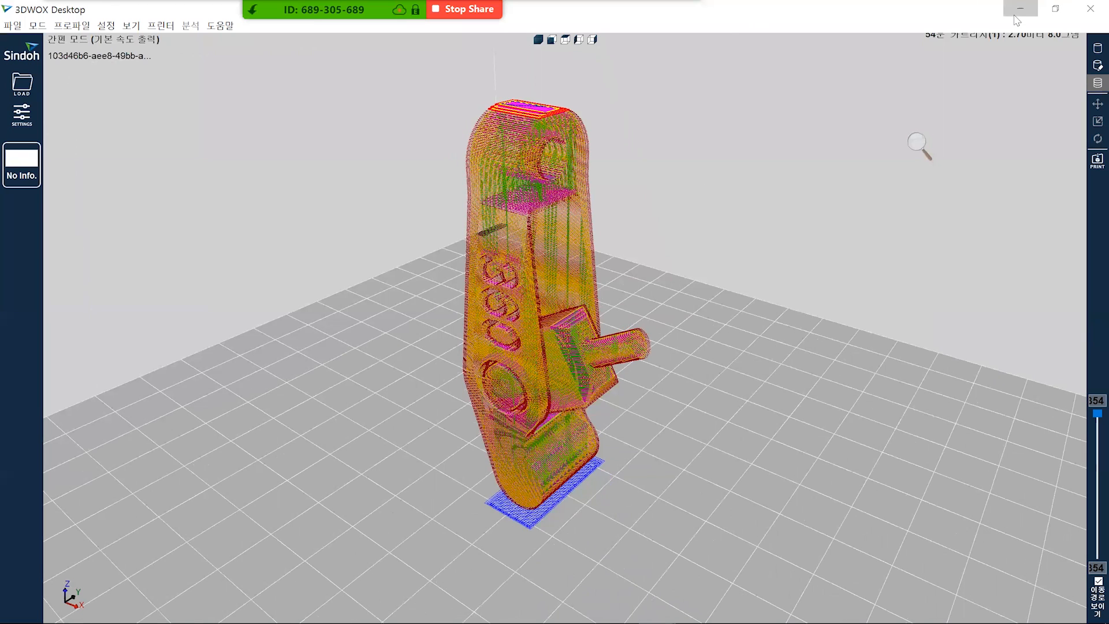
- Minimize 3DWOX Desktop and switch to the PowerPoint slide show at the Fusion 360 Measure slide
{"action": "left_click", "coordinate": [1020, 8]}
{"action": "key", "text": "alt+Tab"}
{"action": "key", "text": "alt+Tab"}
{"action": "key", "text": "alt+Tab"}
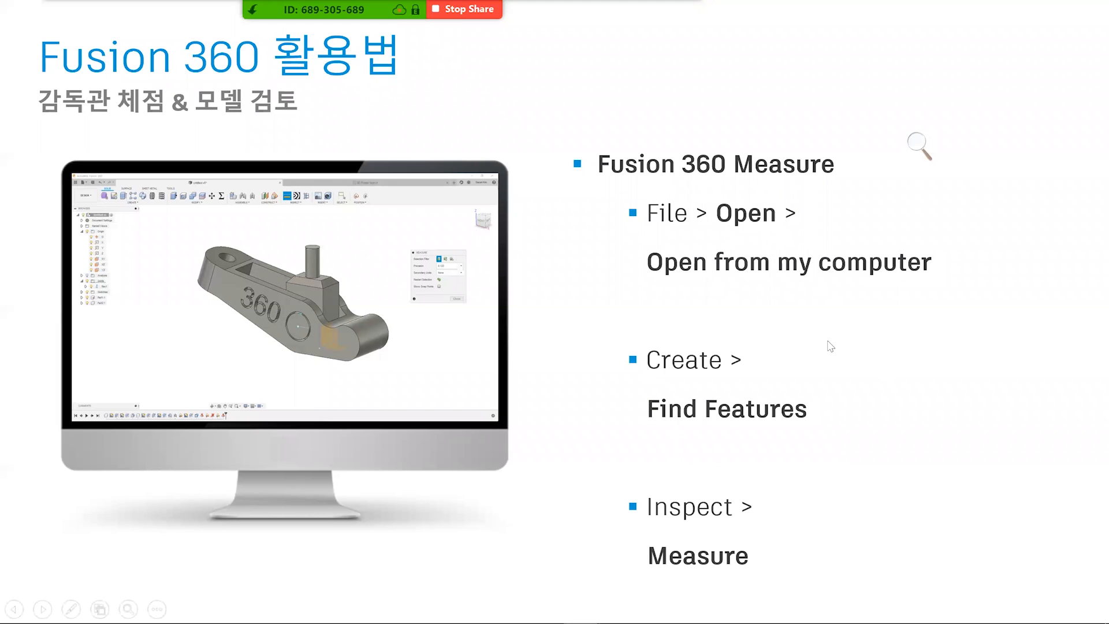
- Show the Find Features demonstration for Part1 and Part2, and bring up the practical exam flowchart on slide 18
{"action": "key", "text": "alt+Tab"}
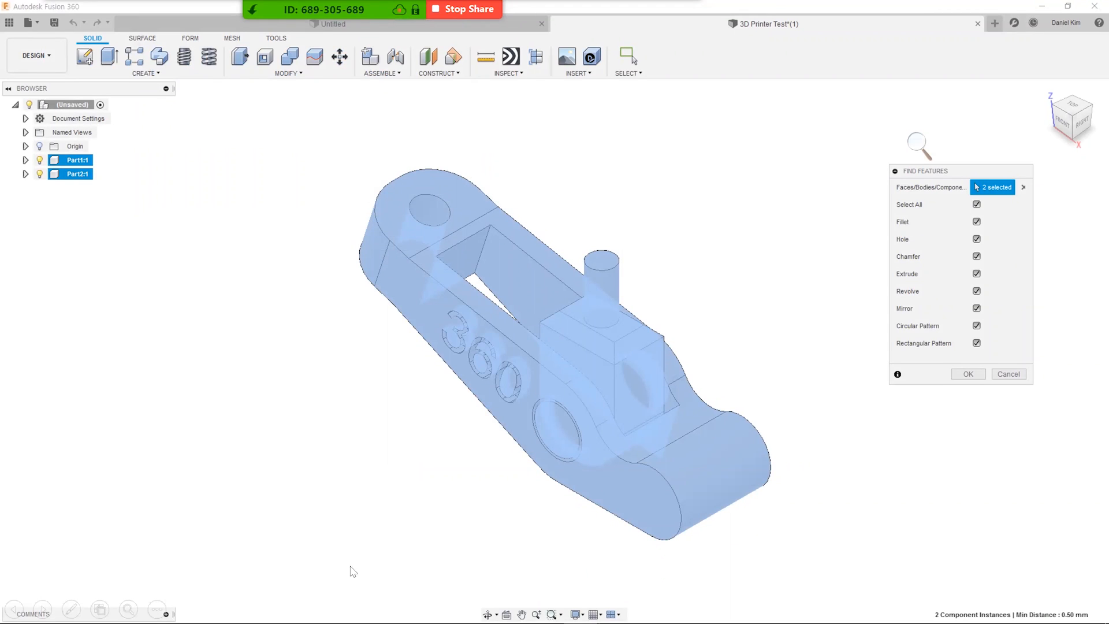
{"action": "mouse_move", "coordinate": [339, 608]}
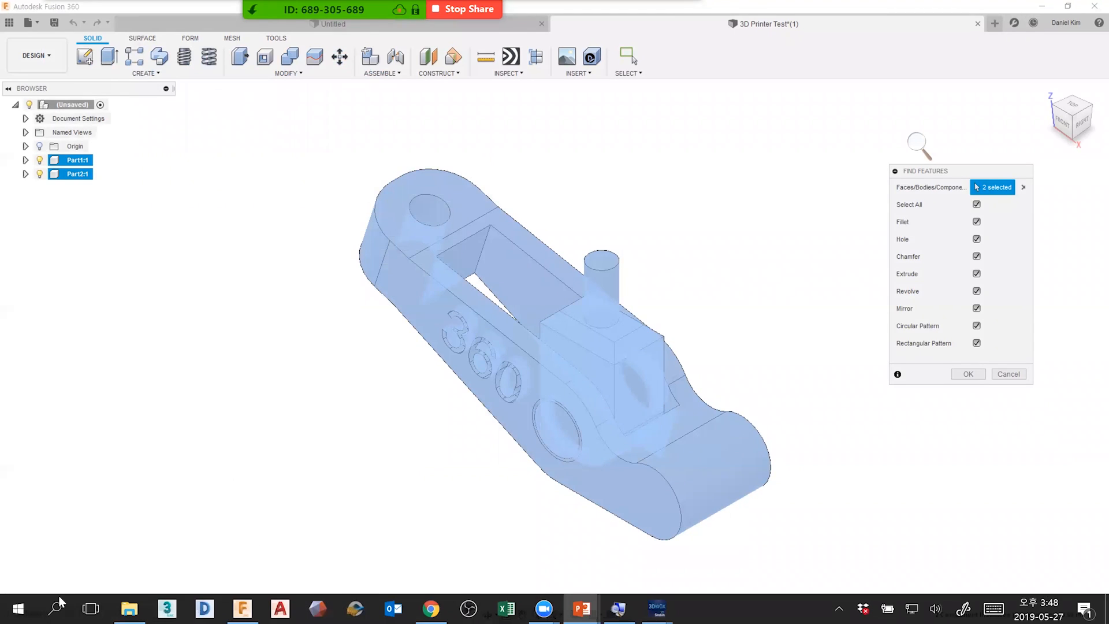
{"action": "left_click", "coordinate": [2, 605]}
{"action": "left_click", "coordinate": [2, 605]}
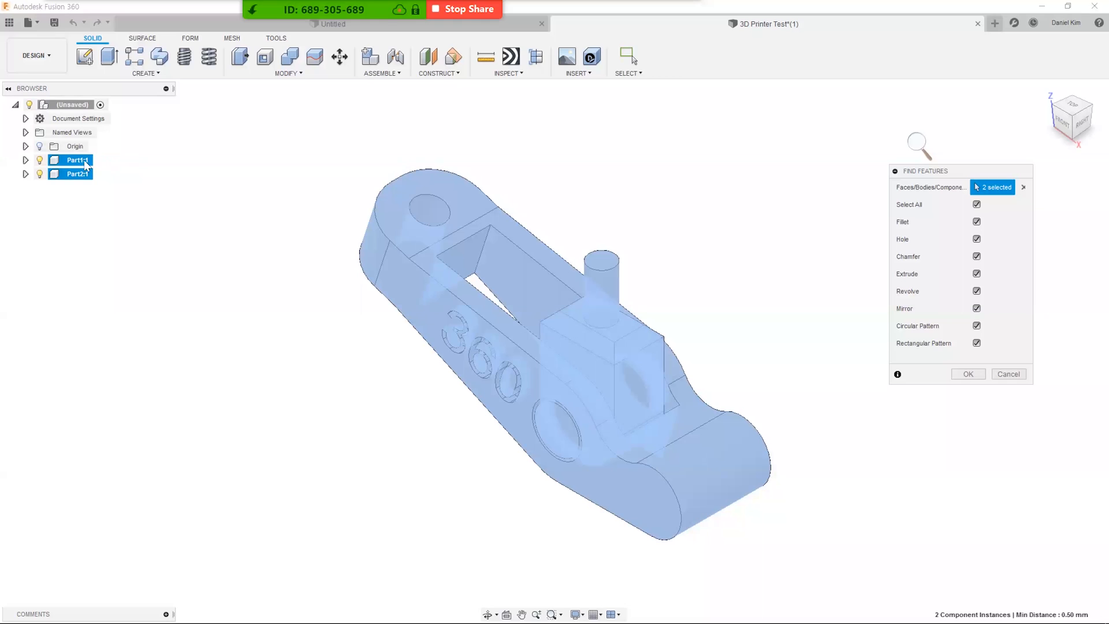
{"action": "key", "text": "Return"}
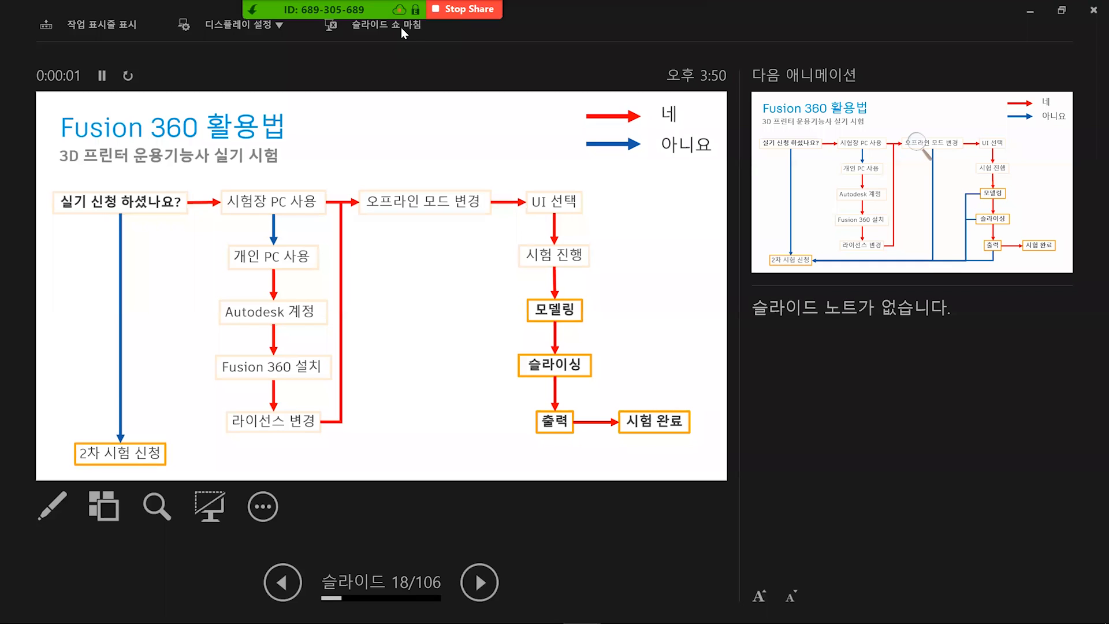
- Change the presenter view's display settings and restart the slide show full screen from slide 18
{"action": "mouse_move", "coordinate": [402, 32]}
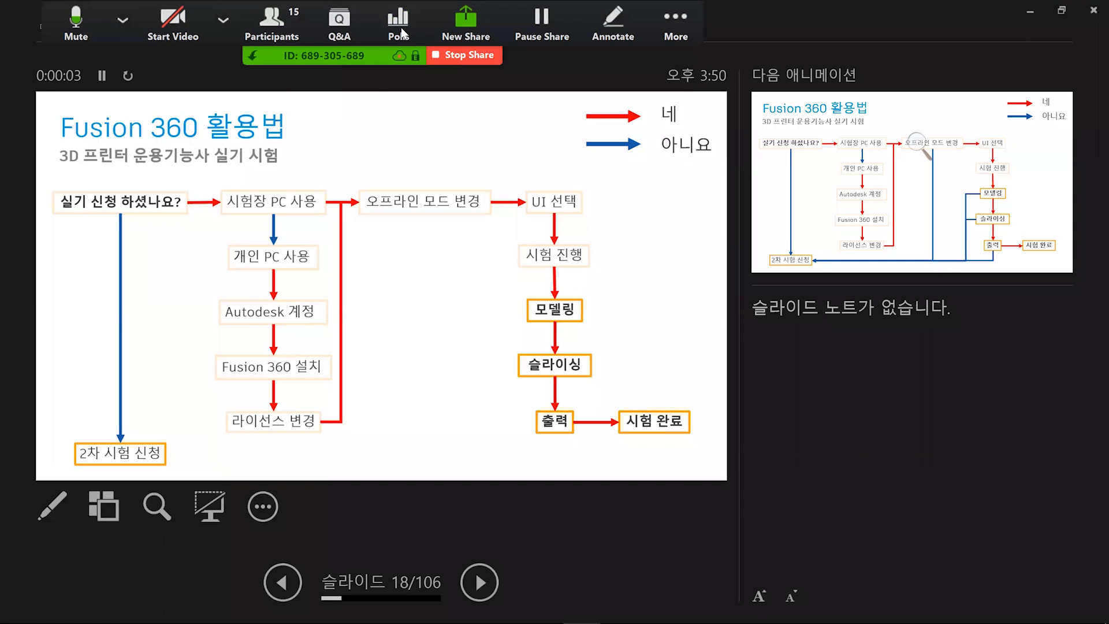
{"action": "left_click", "coordinate": [238, 25]}
{"action": "left_click", "coordinate": [249, 84]}
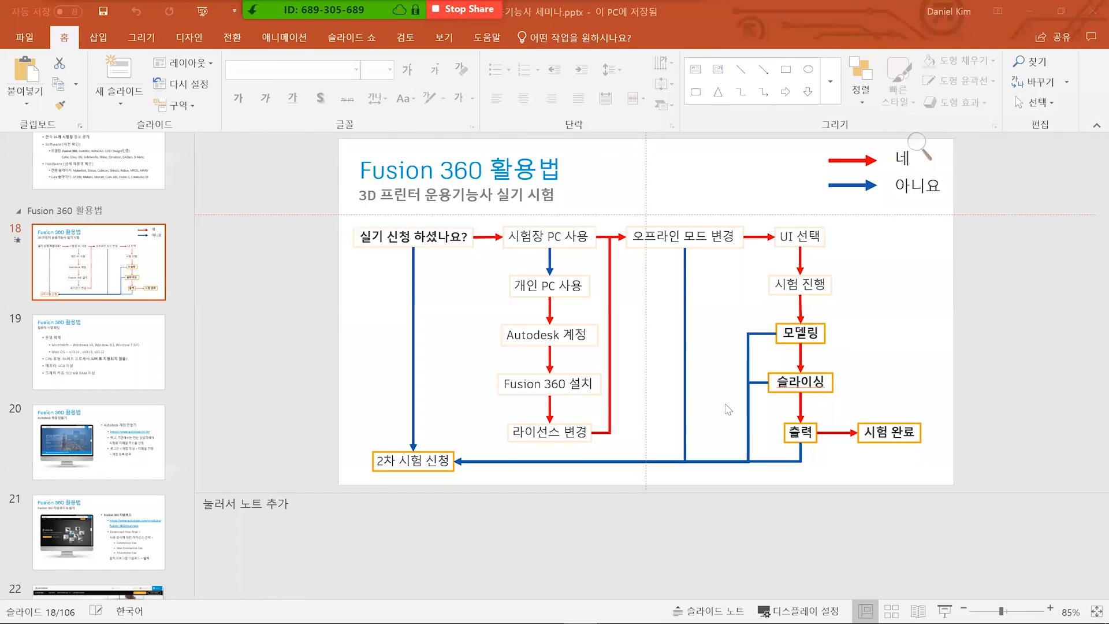
{"action": "key", "text": "shift+F5"}
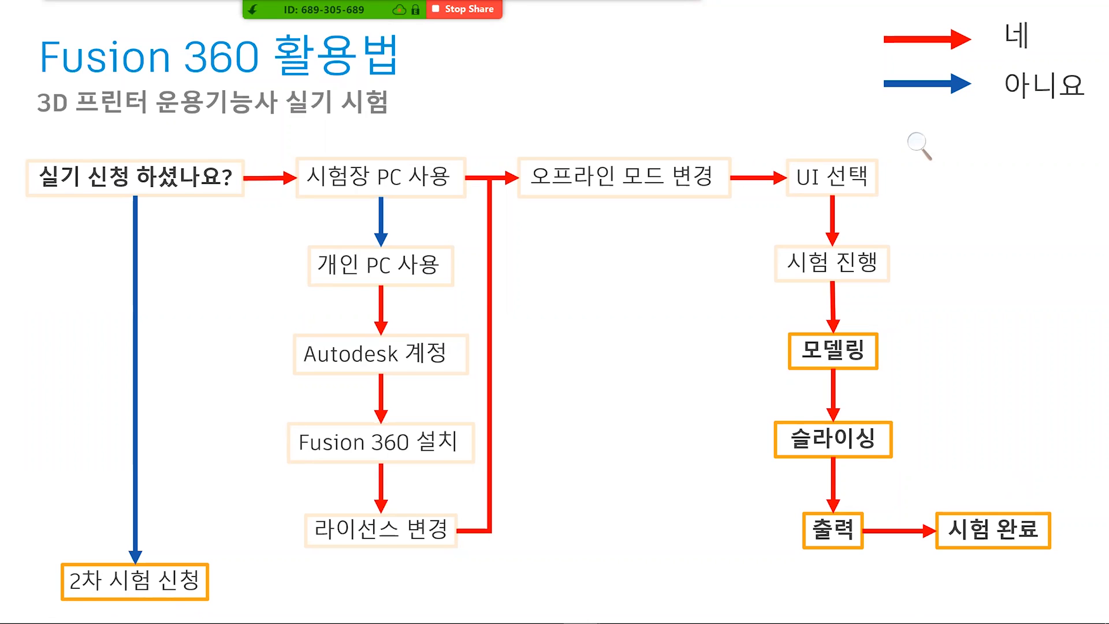
- Reveal the flowchart's remaining blue 아니요 arrows and move on to the 2019년 정기 기능사 4회 schedule slide
{"action": "left_click", "coordinate": [903, 558]}
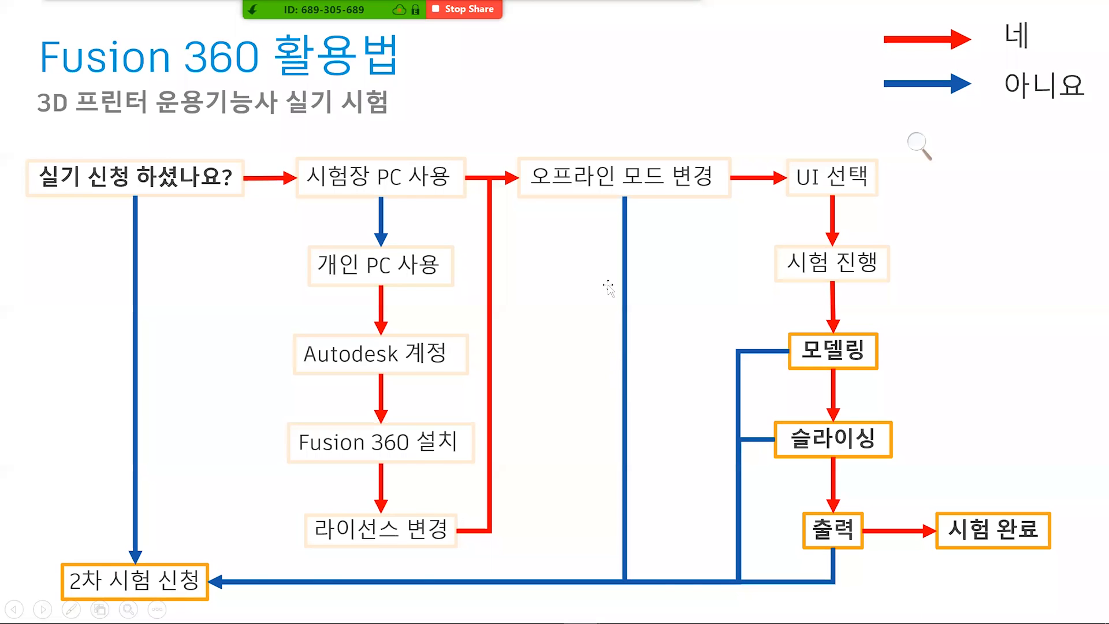
{"action": "key", "text": "Escape"}
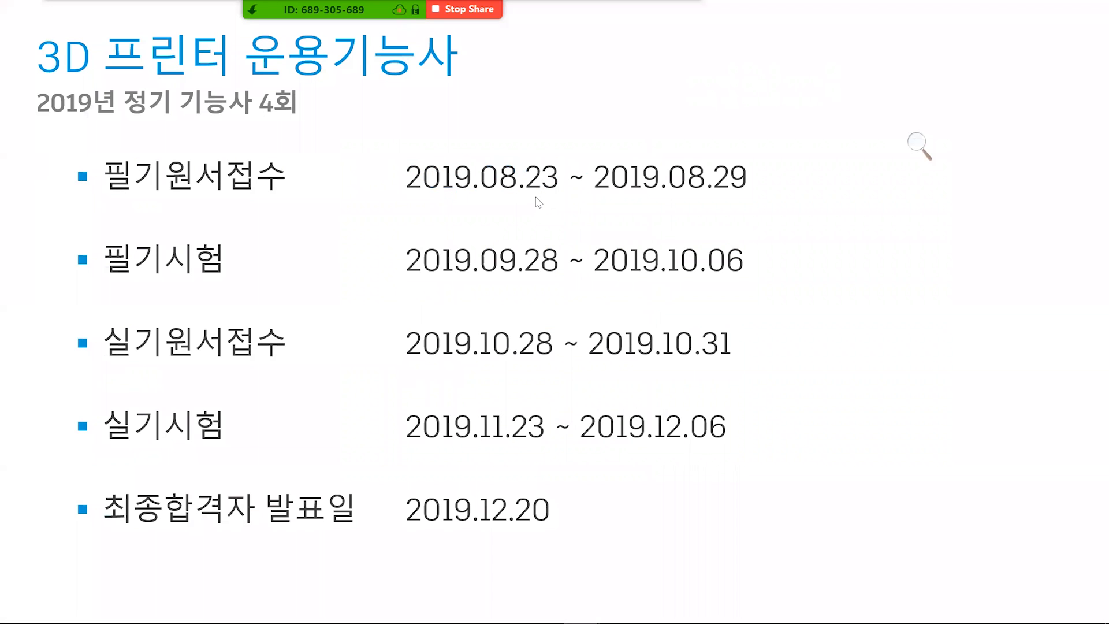